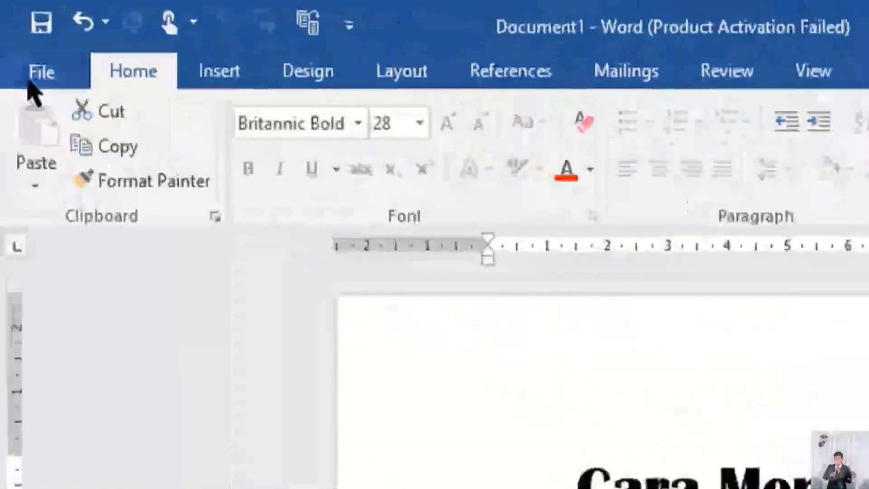
- Recover the unsaved document "provides a powerful way to help you" and display it in Print Layout view
{"action": "left_click", "coordinate": [17, 31]}
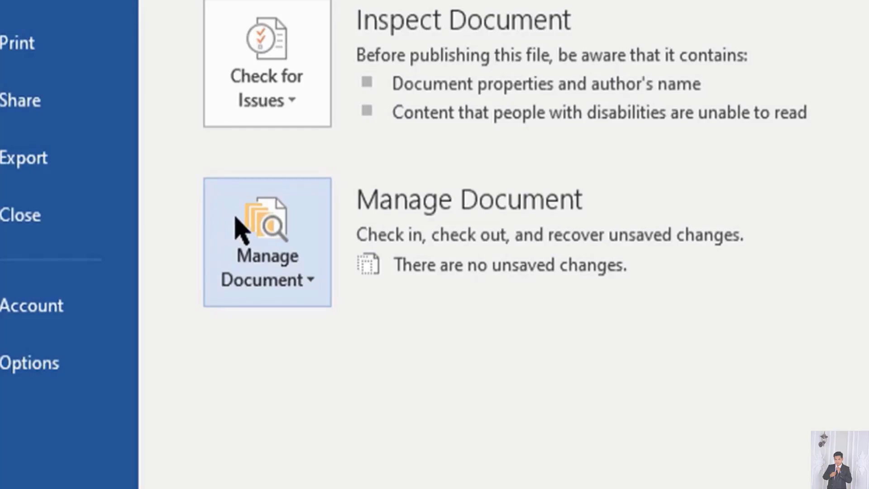
{"action": "left_click", "coordinate": [238, 226]}
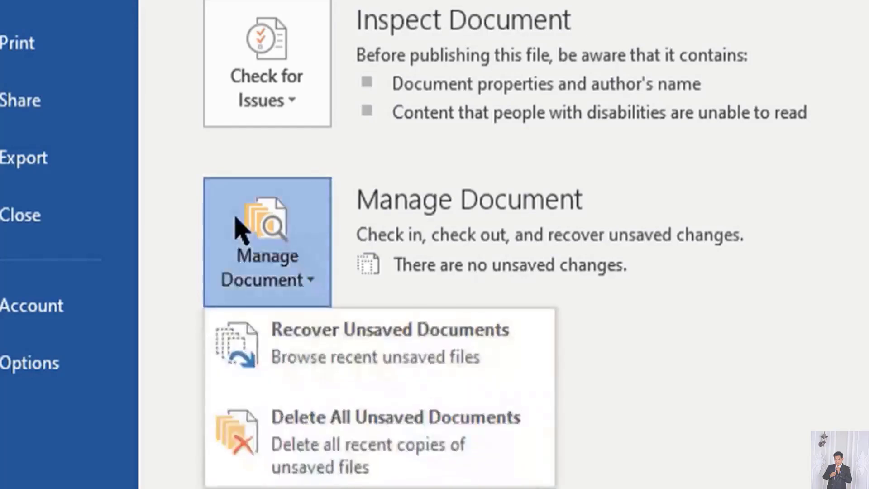
{"action": "left_click", "coordinate": [323, 370]}
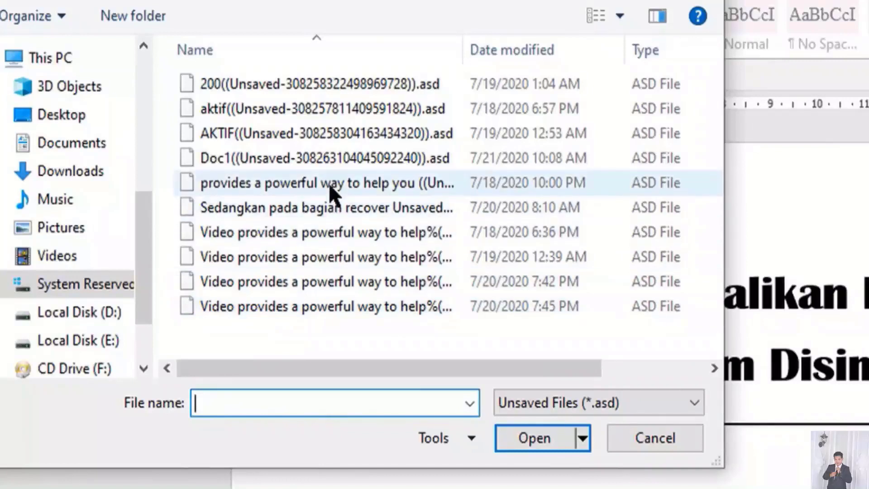
{"action": "left_click", "coordinate": [334, 194]}
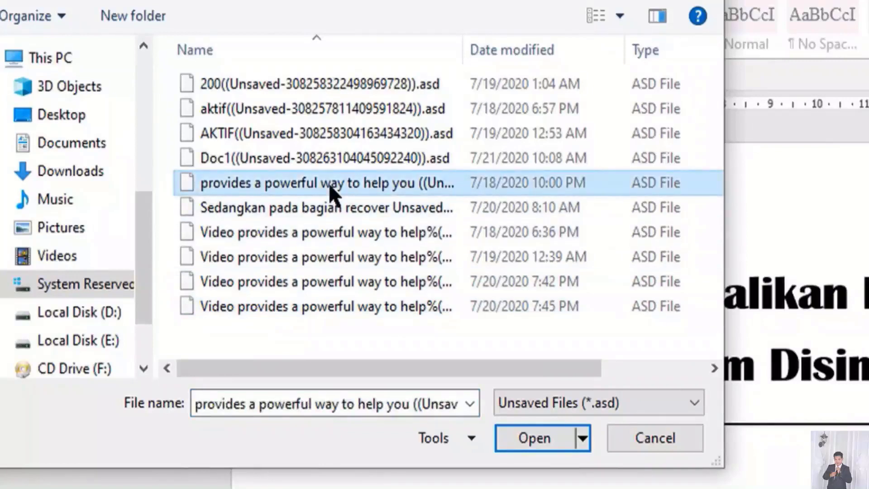
{"action": "left_click", "coordinate": [521, 441]}
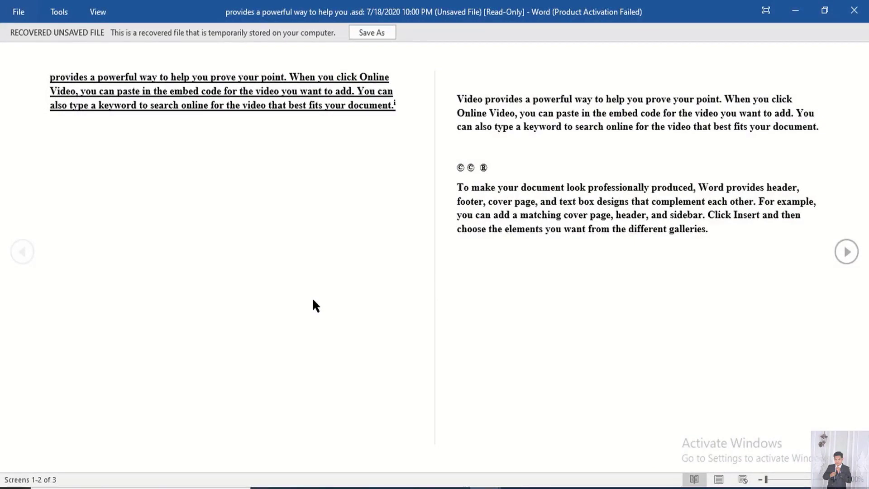
{"action": "left_click", "coordinate": [721, 481]}
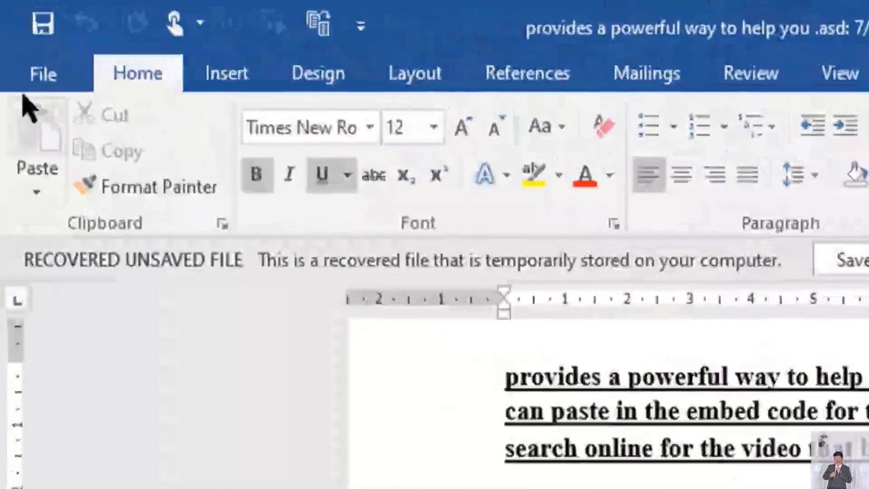
- Set the AutoRecover save interval to 1 minute in the program's save options
{"action": "left_click", "coordinate": [29, 84]}
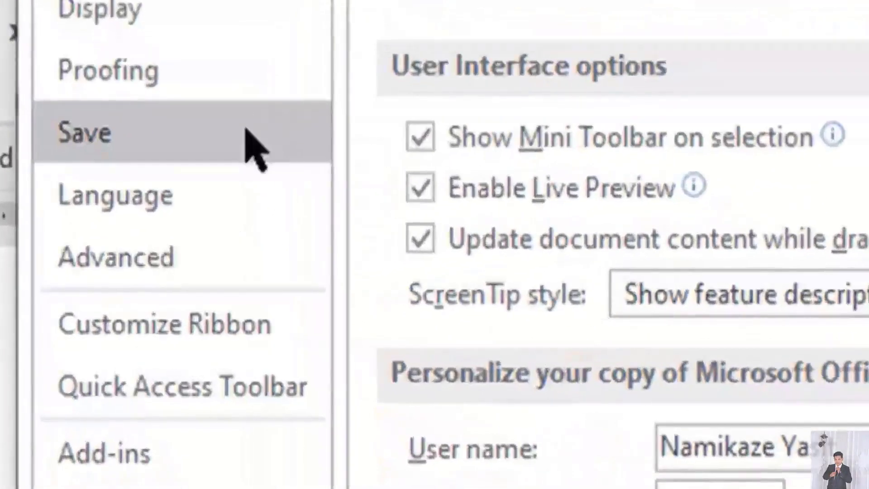
{"action": "left_click", "coordinate": [195, 214]}
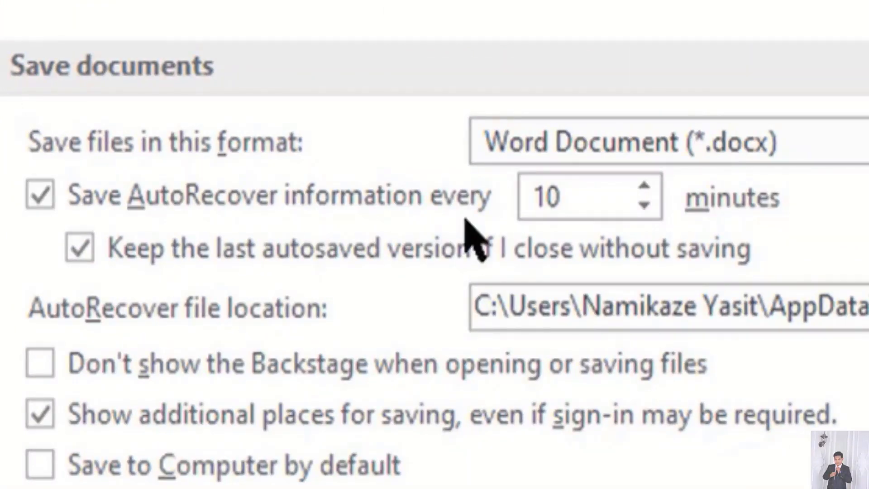
{"action": "left_click", "coordinate": [595, 202]}
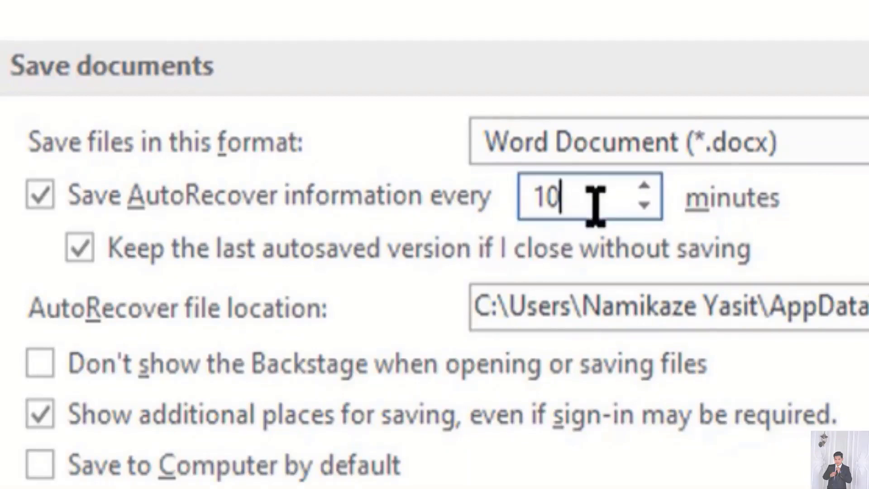
{"action": "left_click_drag", "start_coordinate": [595, 200], "coordinate": [502, 202]}
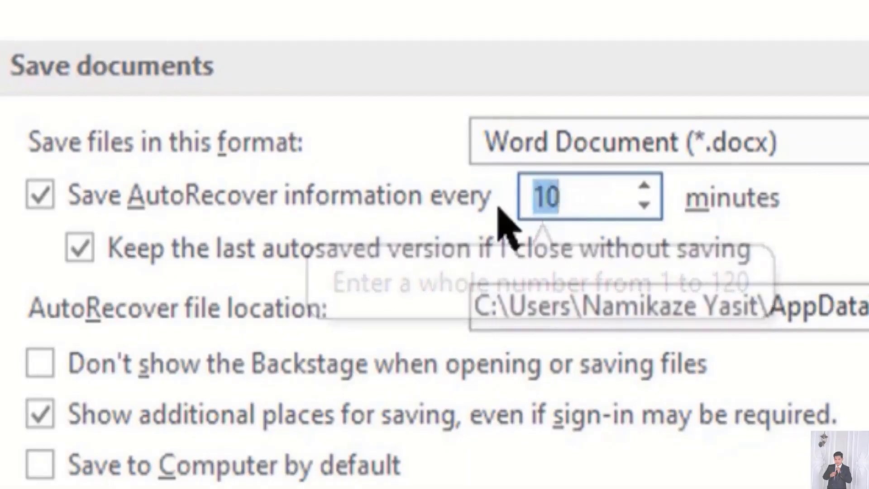
{"action": "type", "text": "1"}
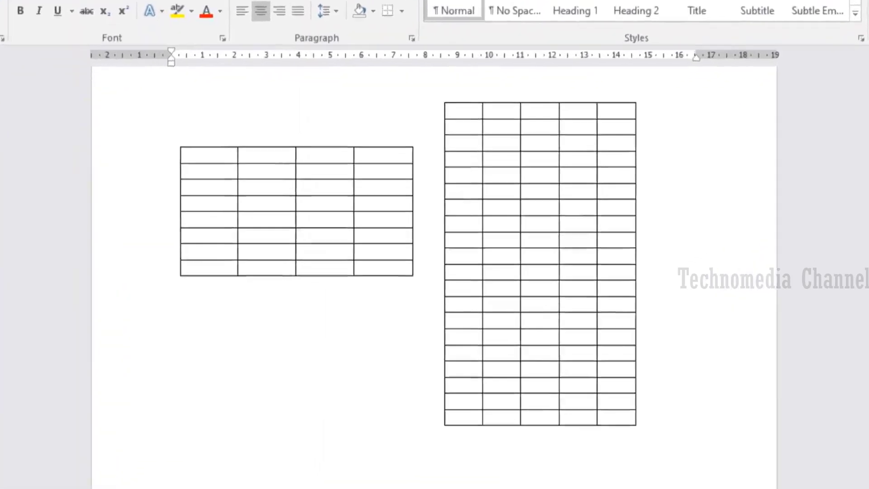
- Move the four-column table's text box across the page over the five-column table, then reposition it again
{"action": "left_click", "coordinate": [399, 303]}
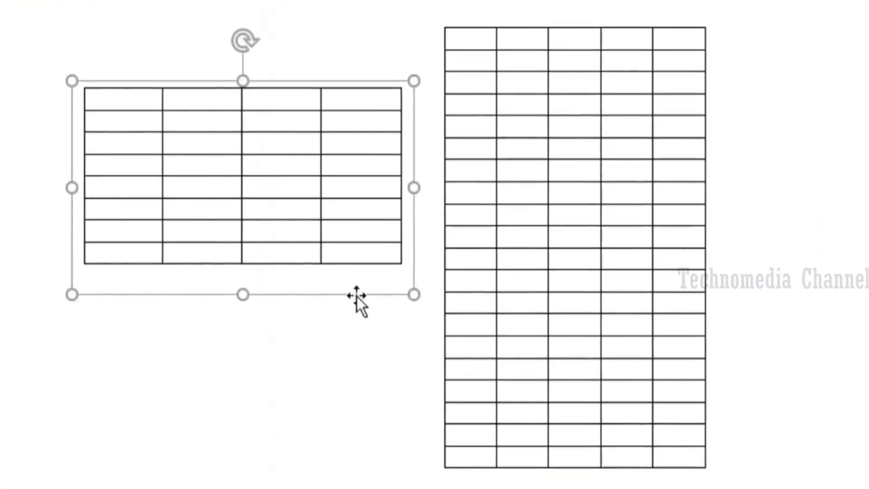
{"action": "left_click_drag", "start_coordinate": [357, 297], "coordinate": [745, 291]}
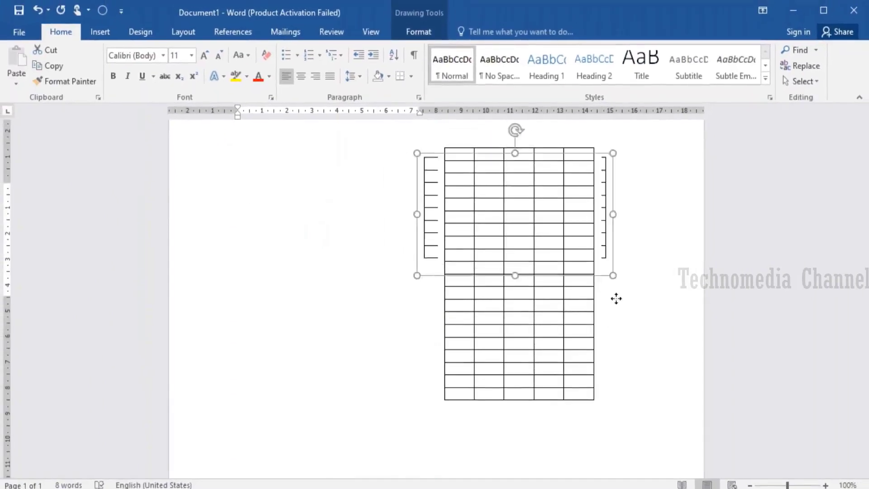
{"action": "left_click_drag", "start_coordinate": [616, 299], "coordinate": [474, 365]}
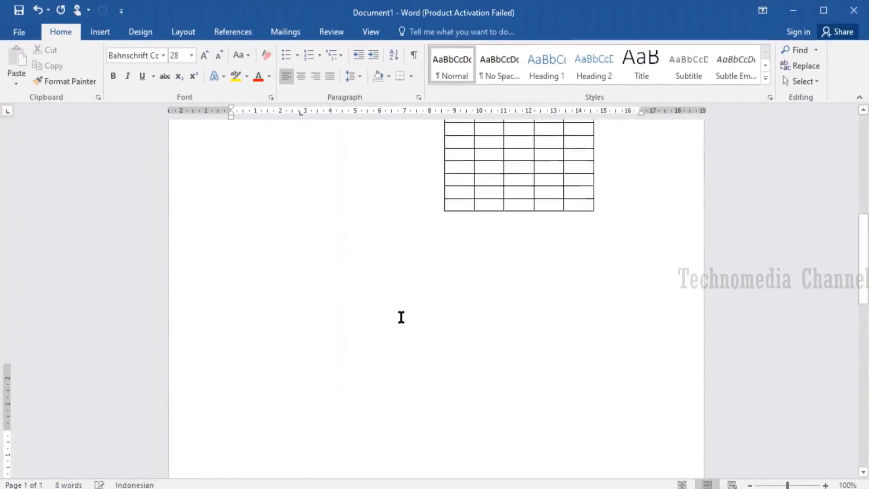
- Add a new page and place an empty Simple Text Box on it, stretched to about 5 cm tall
{"action": "key", "text": "ctrl+Return"}
{"action": "scroll", "coordinate": [401, 317], "scroll_direction": "down", "scroll_amount": 3}
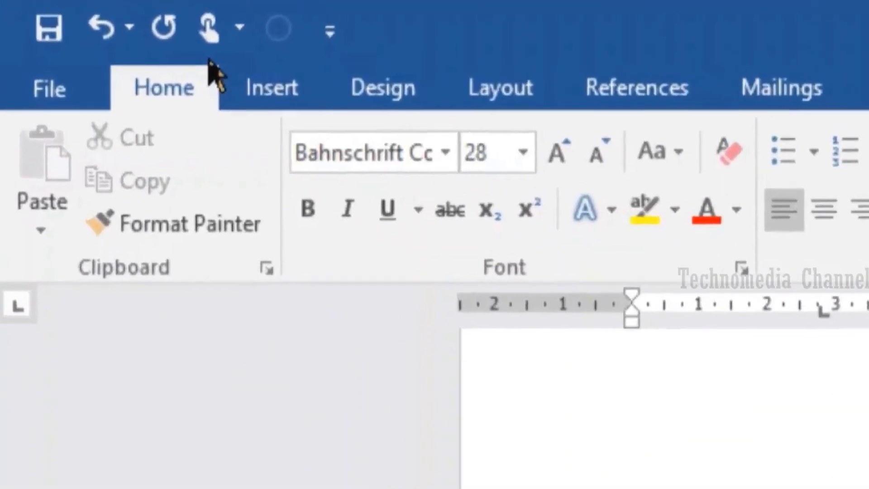
{"action": "left_click", "coordinate": [160, 60]}
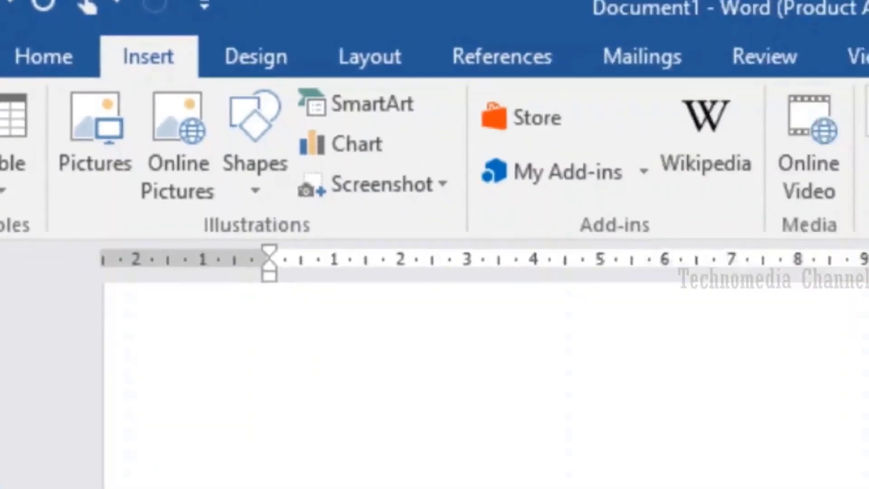
{"action": "left_click", "coordinate": [620, 84]}
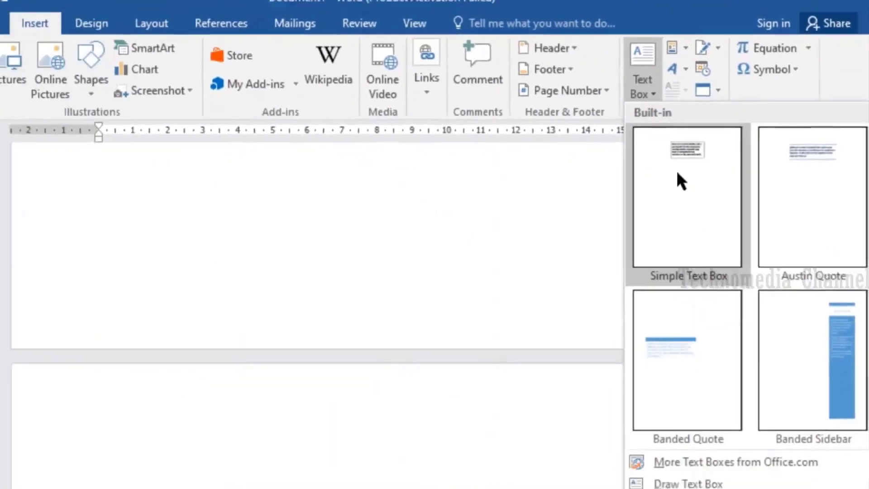
{"action": "left_click", "coordinate": [699, 172]}
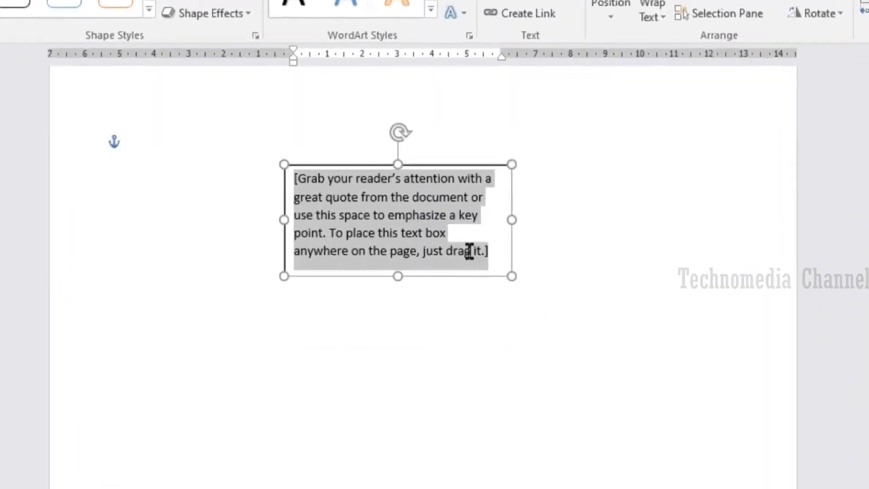
{"action": "key", "text": "Delete"}
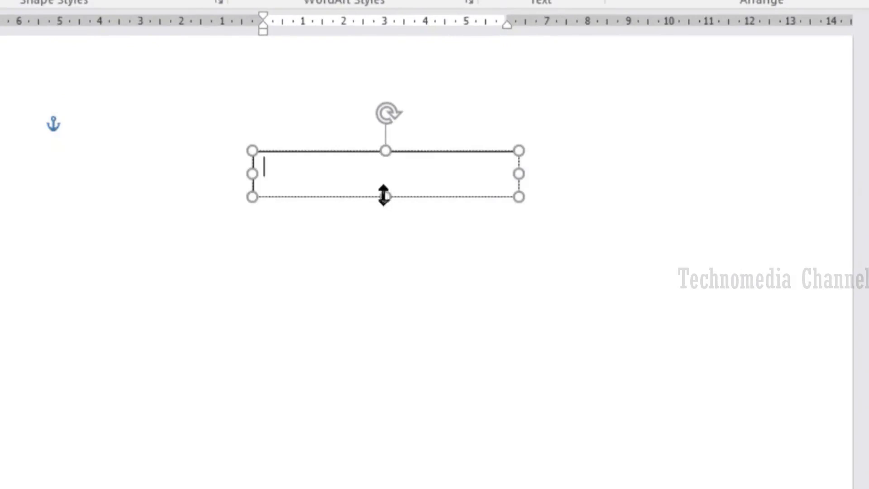
{"action": "left_click_drag", "start_coordinate": [385, 196], "coordinate": [399, 372]}
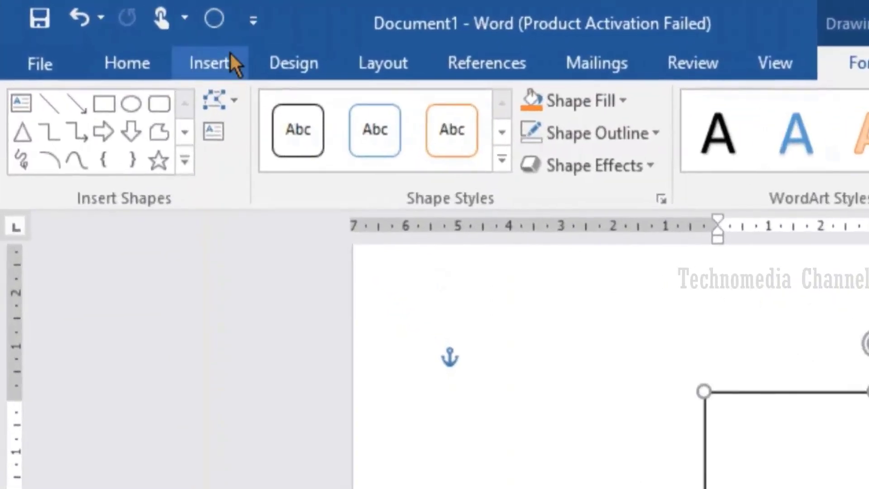
- Insert a table of 4 columns by 8 rows inside the text box
{"action": "left_click", "coordinate": [229, 54]}
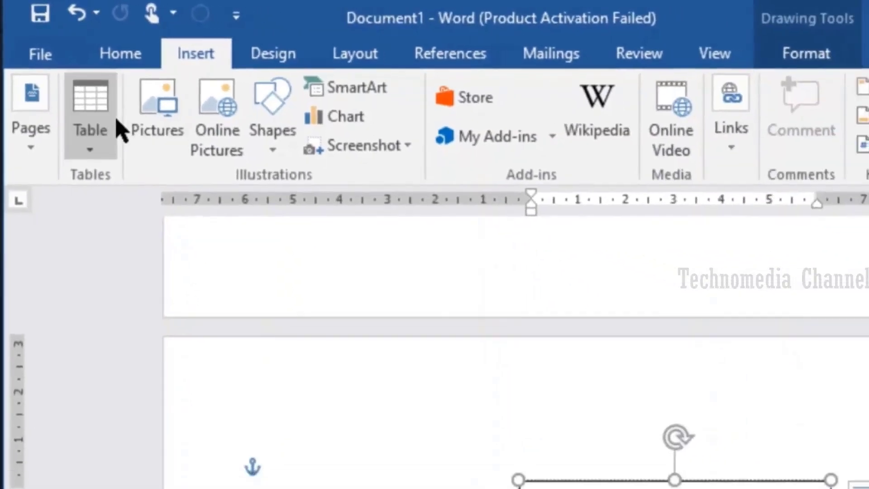
{"action": "left_click", "coordinate": [154, 171]}
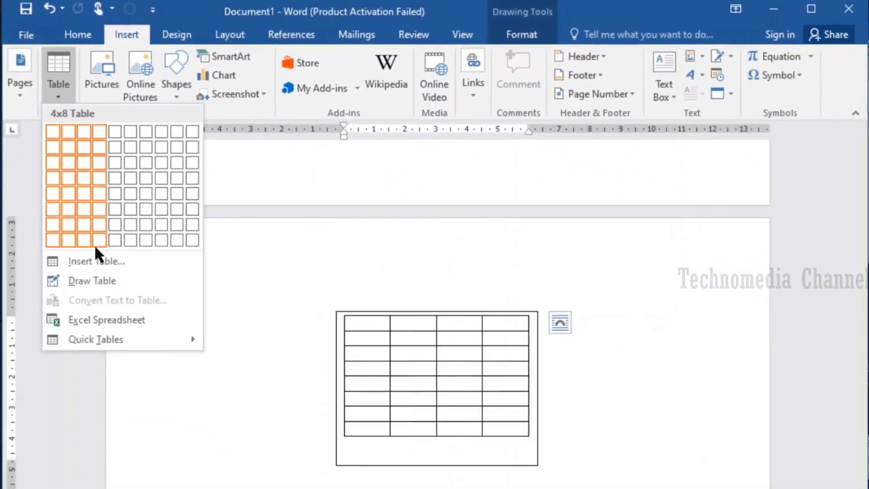
{"action": "left_click", "coordinate": [95, 244]}
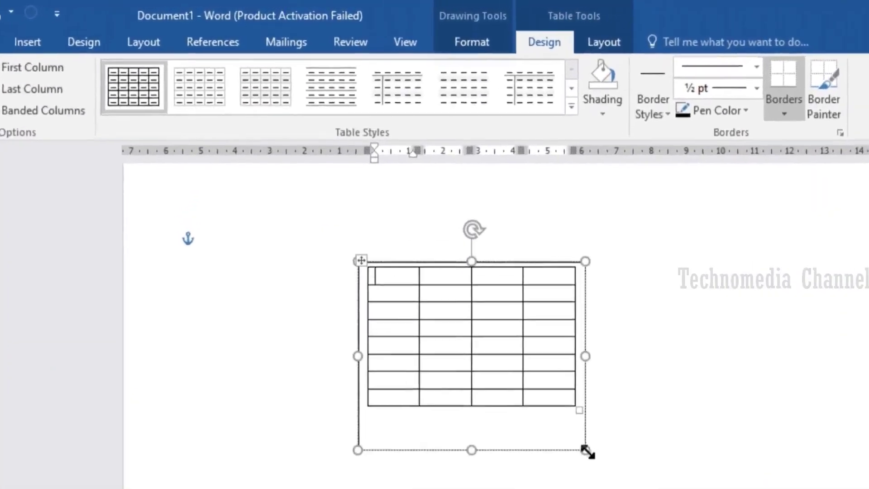
- Remove the outline of the text box around the 4x8 table
{"action": "left_click", "coordinate": [588, 452]}
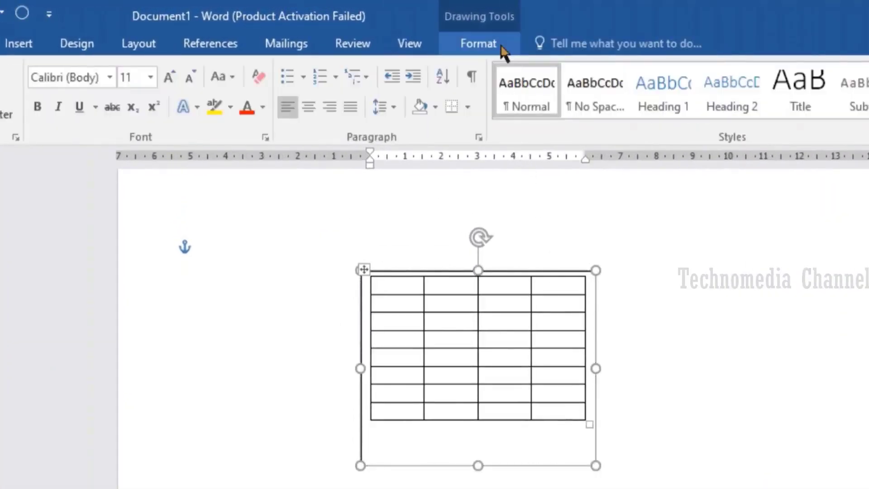
{"action": "left_click", "coordinate": [499, 43]}
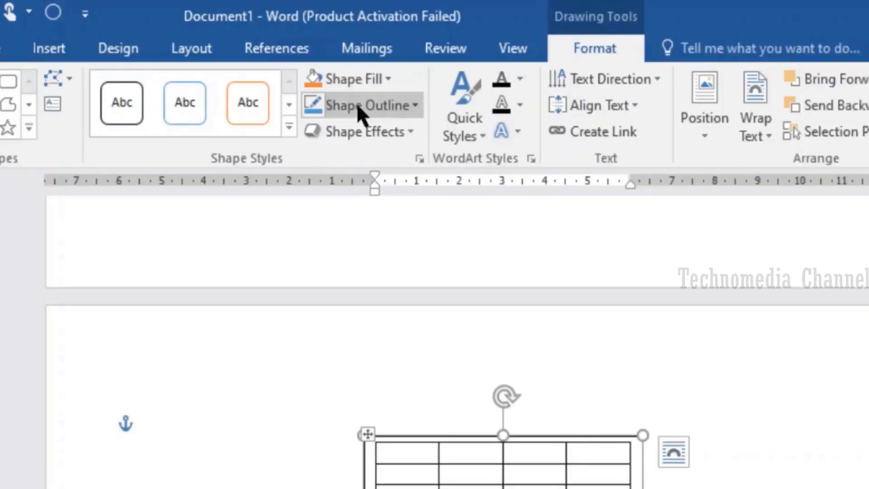
{"action": "left_click", "coordinate": [358, 106]}
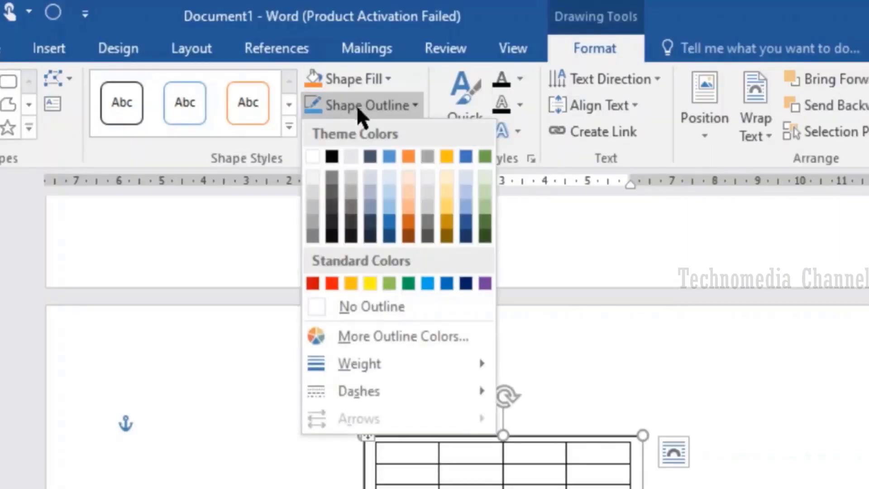
{"action": "left_click", "coordinate": [351, 308]}
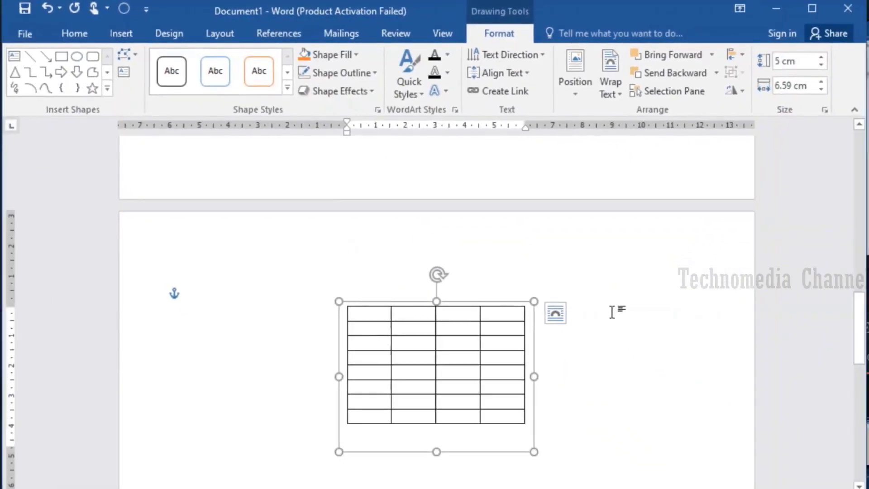
- Move the text box with the 4x8 table toward the page's left margin and deselect it
{"action": "left_click", "coordinate": [612, 312]}
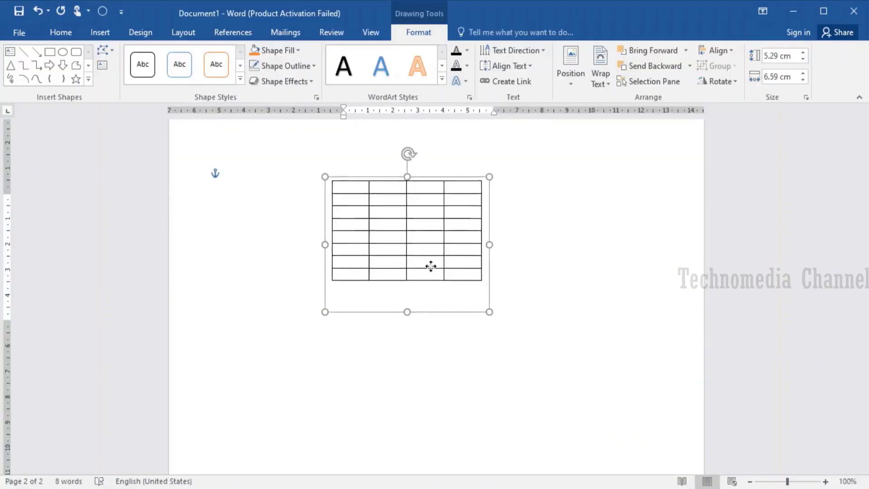
{"action": "left_click_drag", "start_coordinate": [430, 266], "coordinate": [385, 288]}
{"action": "left_click", "coordinate": [514, 312]}
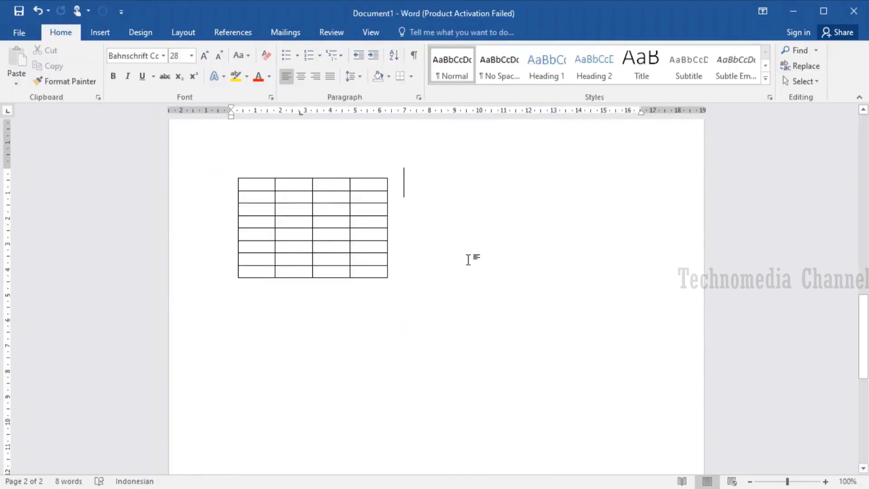
- Add an empty Simple Text Box to the right of the table, about 6.54 cm wide and 7.83 cm tall
{"action": "left_click", "coordinate": [107, 34]}
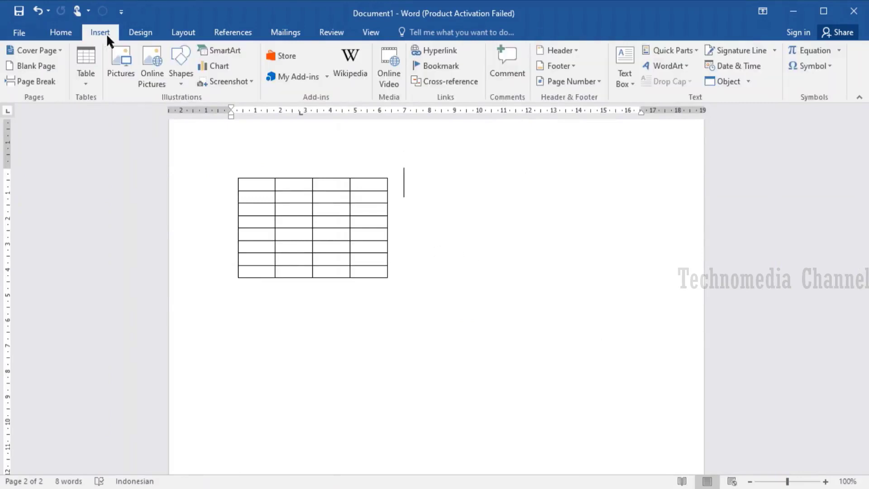
{"action": "left_click", "coordinate": [625, 73]}
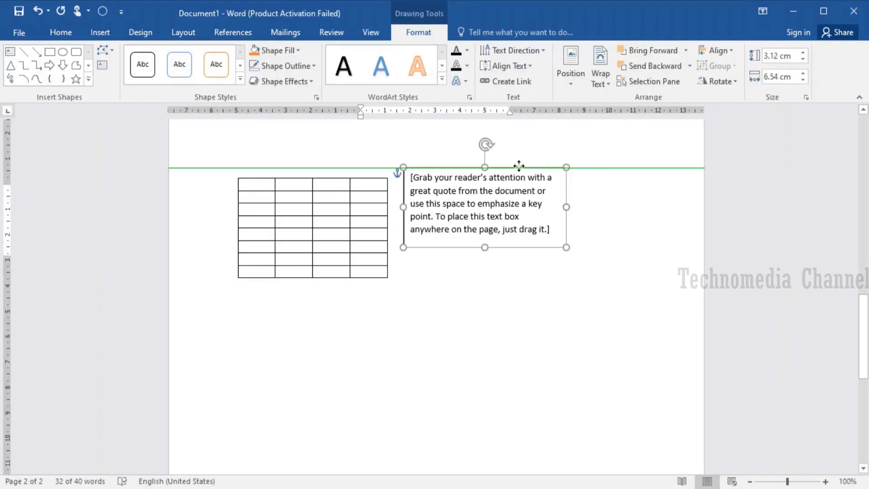
{"action": "left_click_drag", "start_coordinate": [519, 165], "coordinate": [533, 167]}
{"action": "left_click_drag", "start_coordinate": [499, 247], "coordinate": [514, 367]}
{"action": "key", "text": "ctrl+a"}
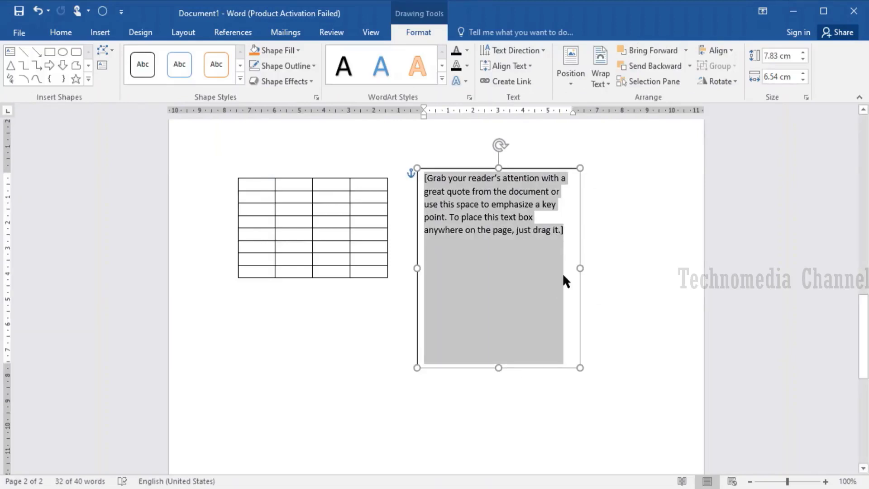
{"action": "key", "text": "Delete"}
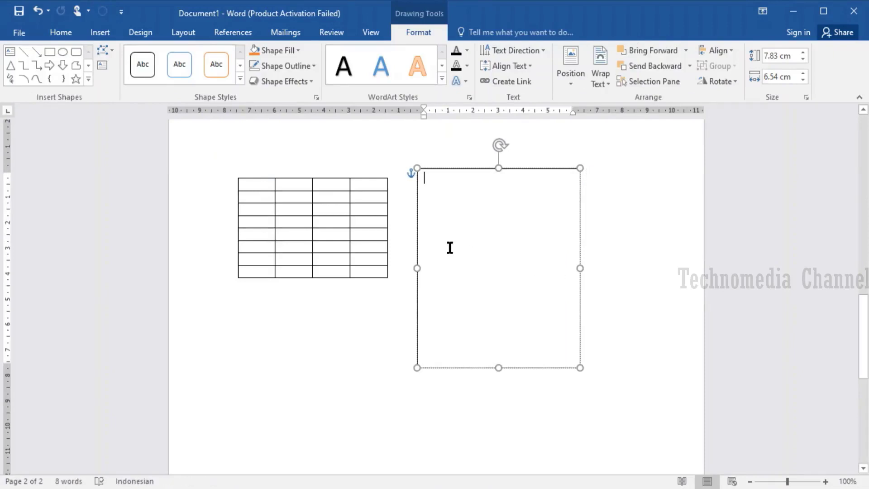
- Insert a table of 5 columns by 20 rows inside the empty text box
{"action": "left_click", "coordinate": [100, 32]}
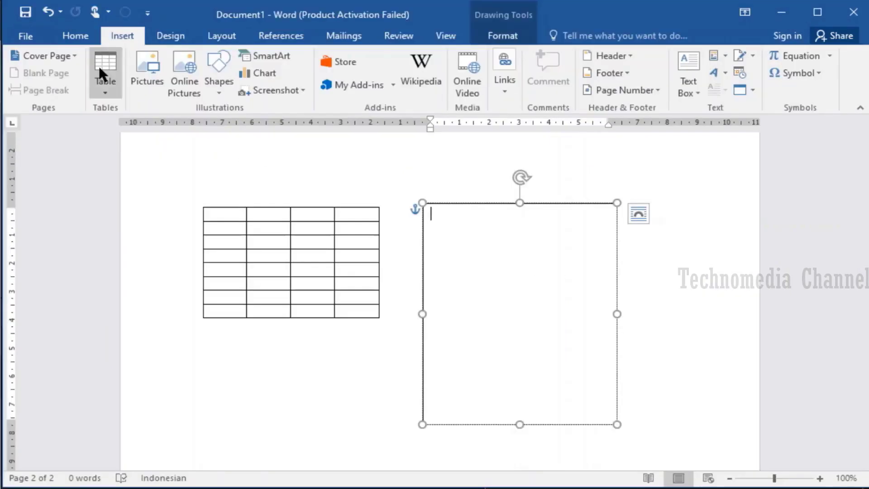
{"action": "left_click", "coordinate": [101, 68]}
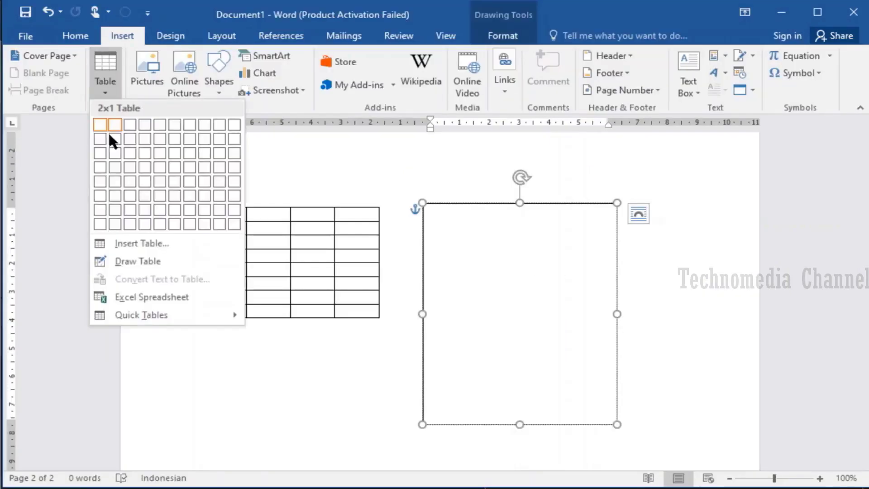
{"action": "left_click", "coordinate": [150, 254]}
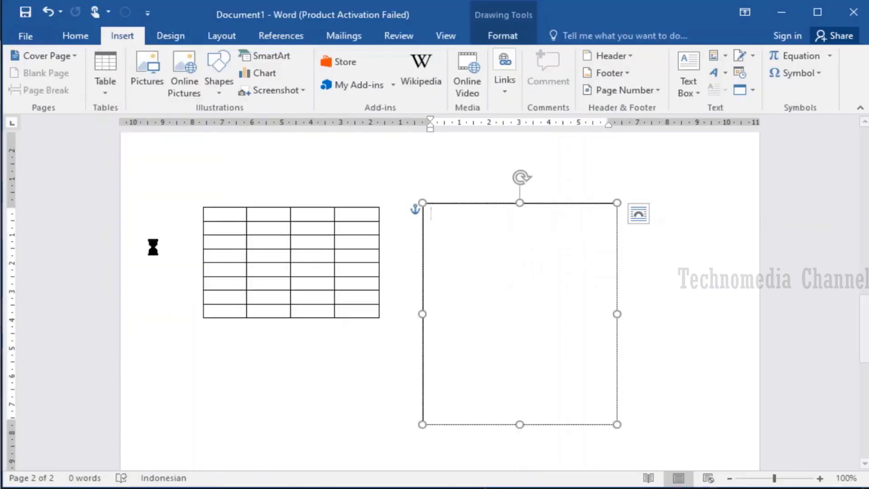
{"action": "left_click", "coordinate": [469, 199]}
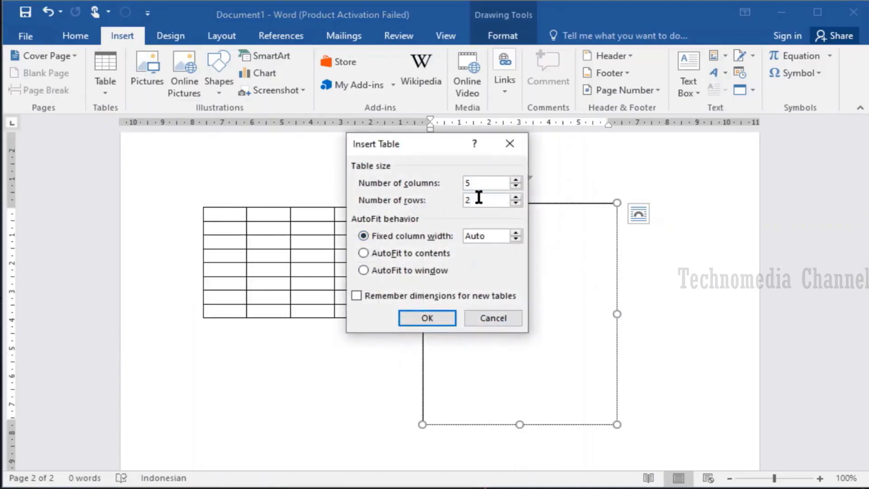
{"action": "type", "text": "0"}
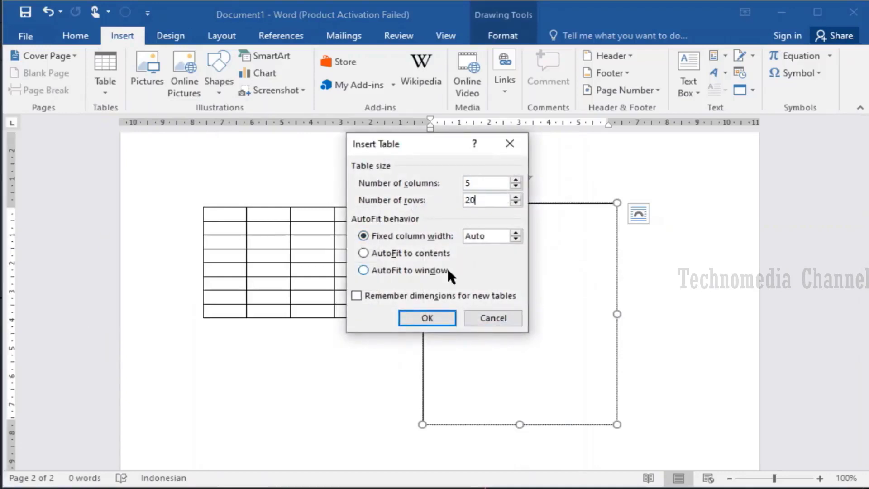
{"action": "left_click", "coordinate": [425, 319]}
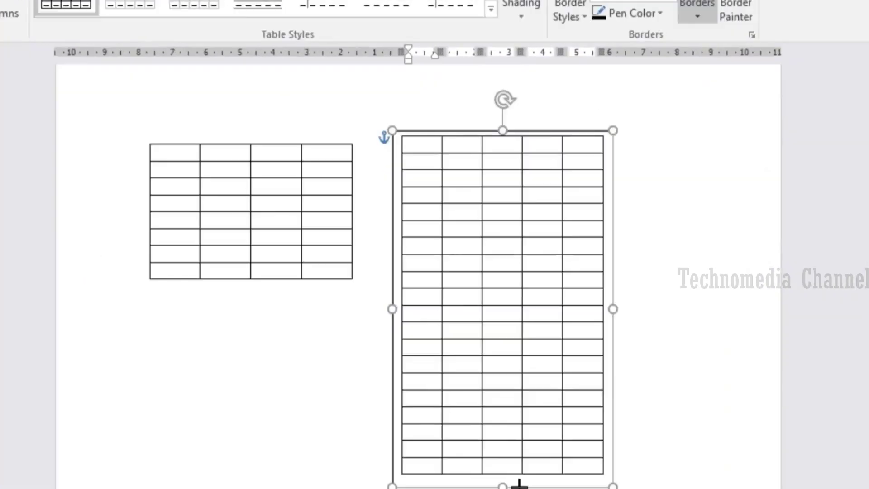
- Remove the outline of the text box around the 5x20 table and deselect the box
{"action": "left_click", "coordinate": [543, 455]}
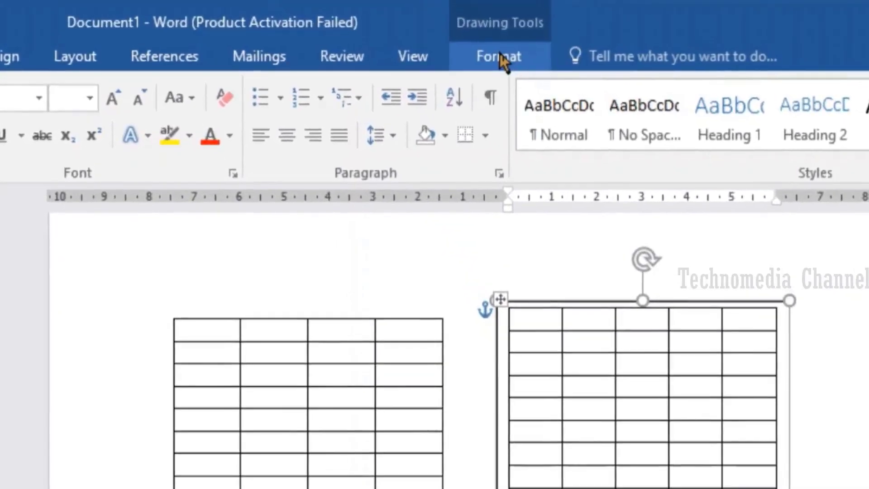
{"action": "left_click", "coordinate": [502, 58]}
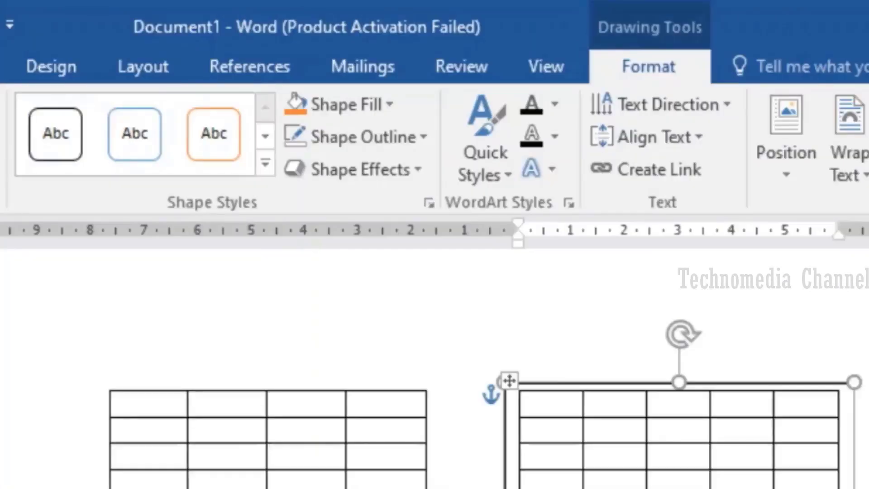
{"action": "left_click", "coordinate": [390, 136]}
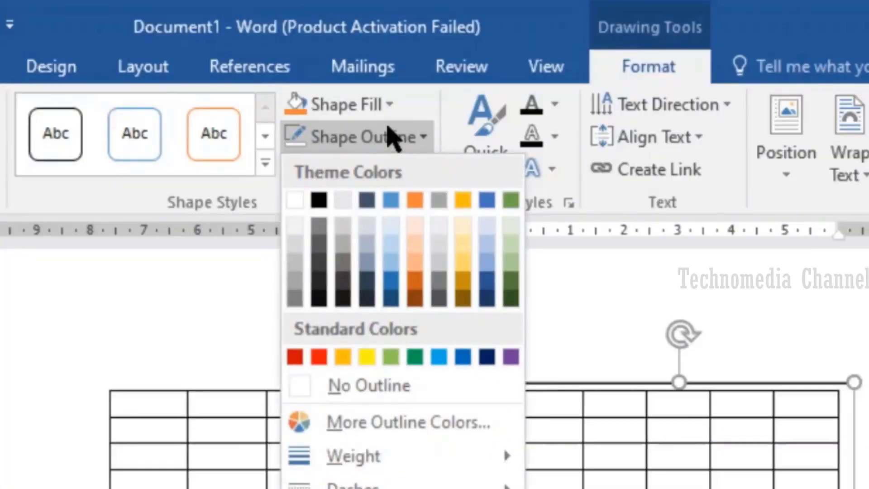
{"action": "left_click", "coordinate": [382, 388]}
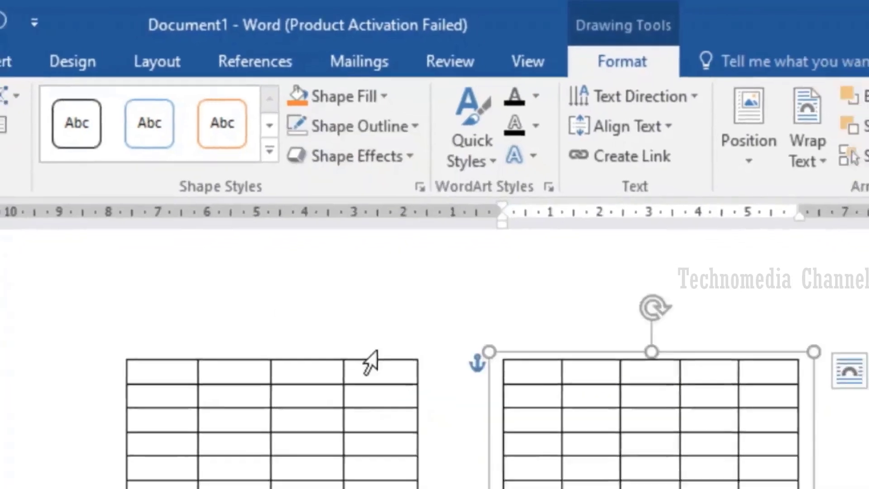
{"action": "left_click", "coordinate": [688, 321]}
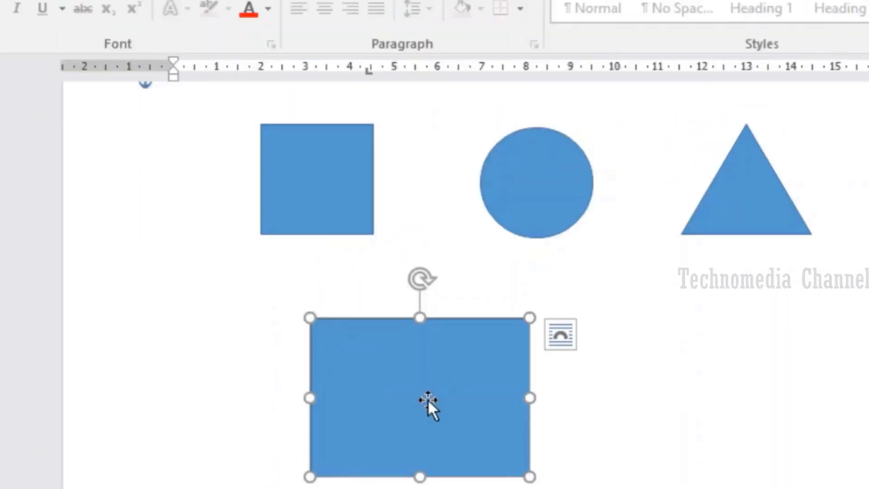
- Add the text UFYSUIO inside the large blue rectangle below the row of shapes
{"action": "right_click", "coordinate": [428, 398]}
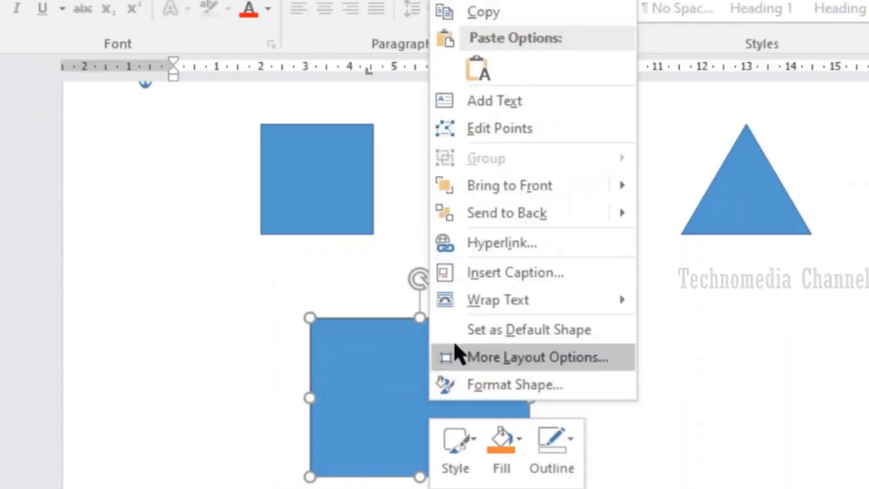
{"action": "left_click", "coordinate": [493, 98]}
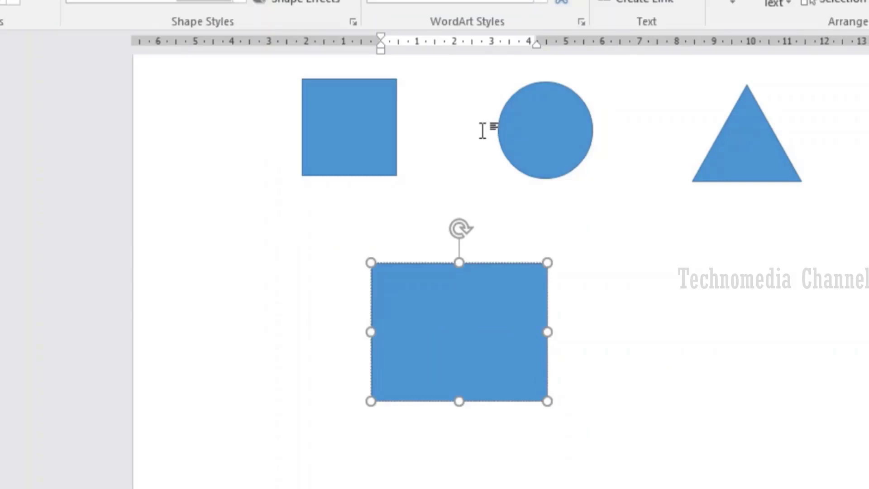
{"action": "type", "text": "UFYSUIO"}
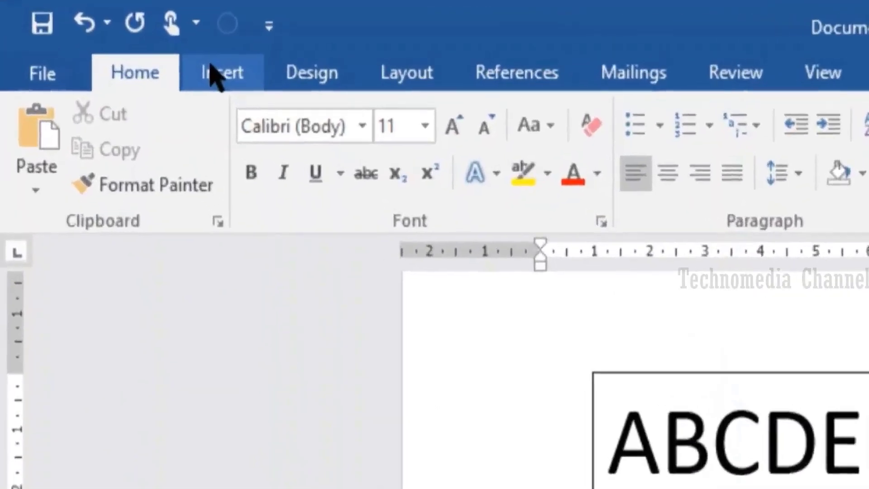
- Insert a Simple Text Box on the page with the ABCDEF and GHIJKL boxes and clear its placeholder text
{"action": "left_click", "coordinate": [129, 44]}
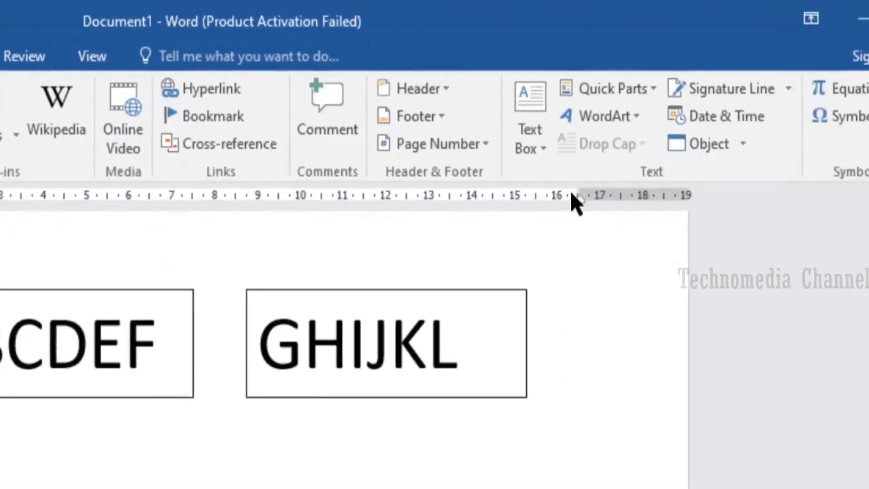
{"action": "left_click", "coordinate": [532, 151]}
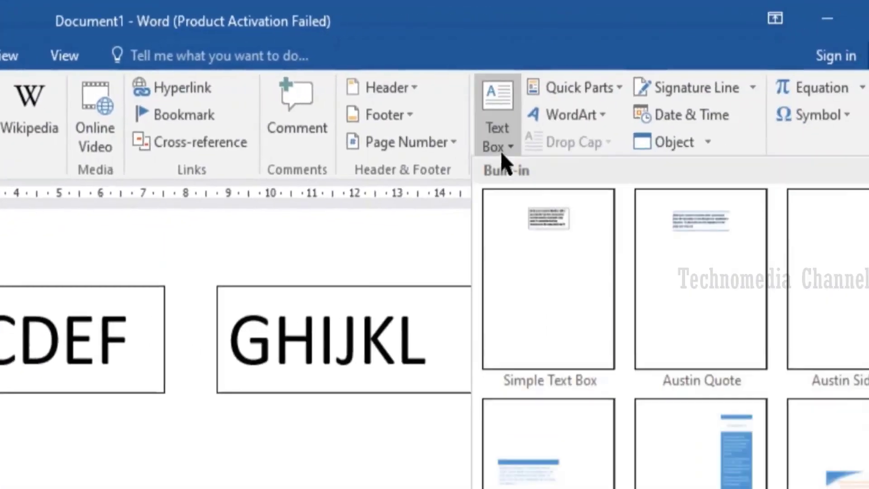
{"action": "left_click", "coordinate": [554, 277]}
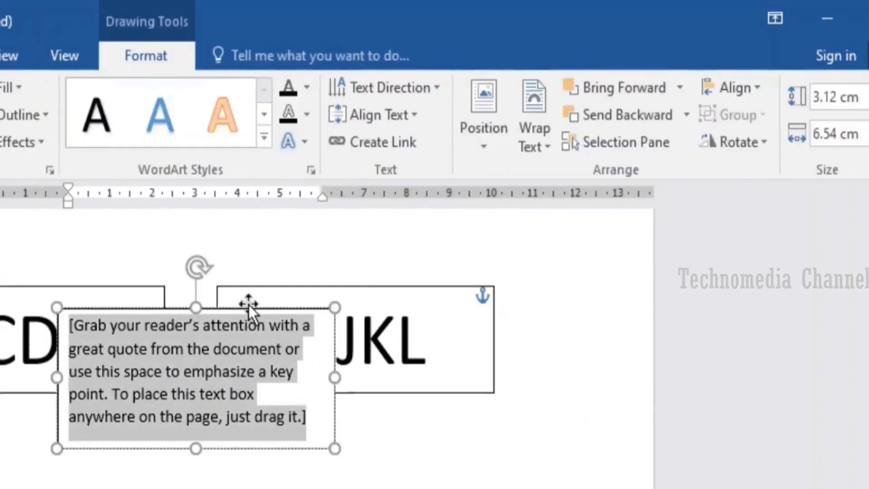
{"action": "key", "text": "ctrl+z"}
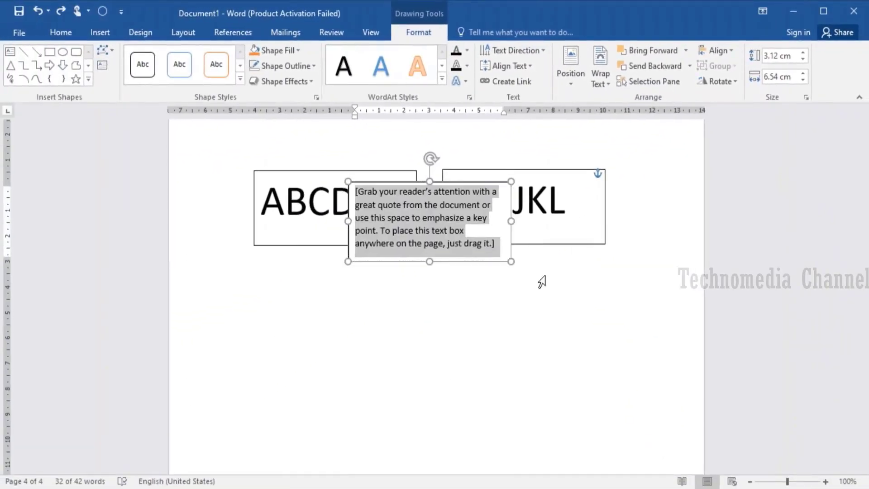
{"action": "key", "text": "Delete"}
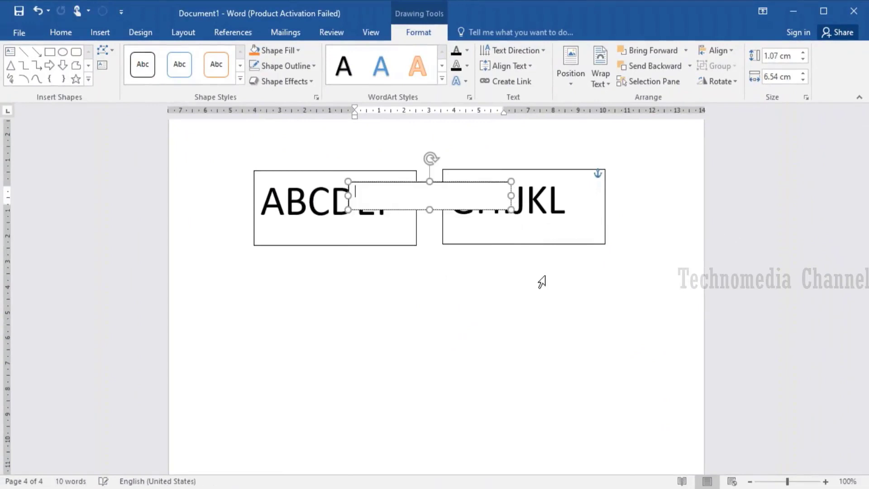
- Place the empty text box below the ABCDEF box at a similar height and put a copy of it below the GHIJKL box
{"action": "left_click_drag", "start_coordinate": [458, 183], "coordinate": [367, 263]}
{"action": "left_click_drag", "start_coordinate": [340, 289], "coordinate": [340, 343]}
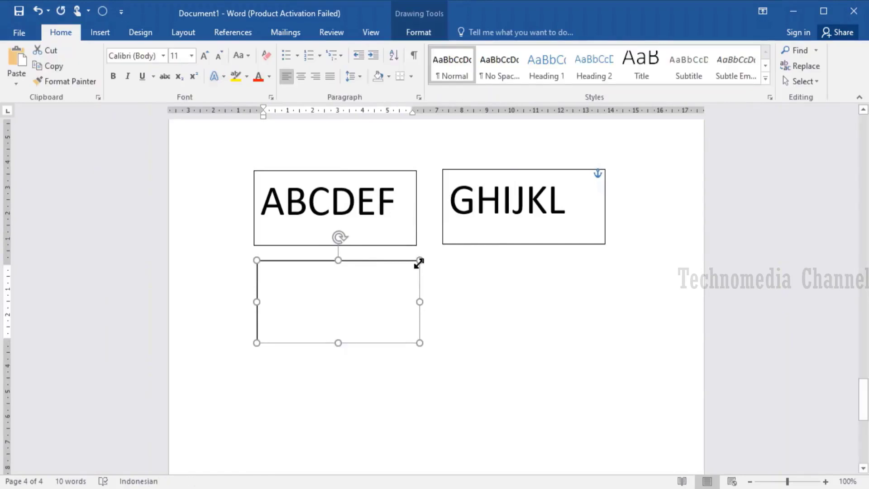
{"action": "key", "text": "ctrl+v"}
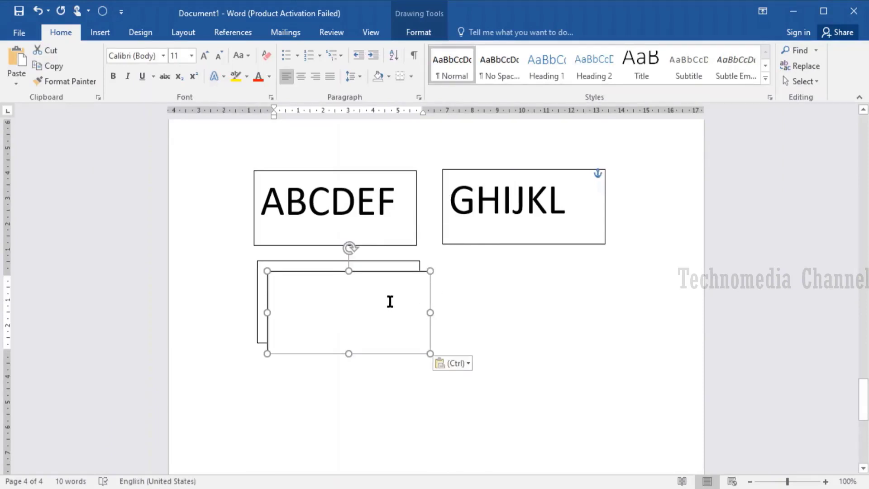
{"action": "left_click_drag", "start_coordinate": [393, 274], "coordinate": [573, 263]}
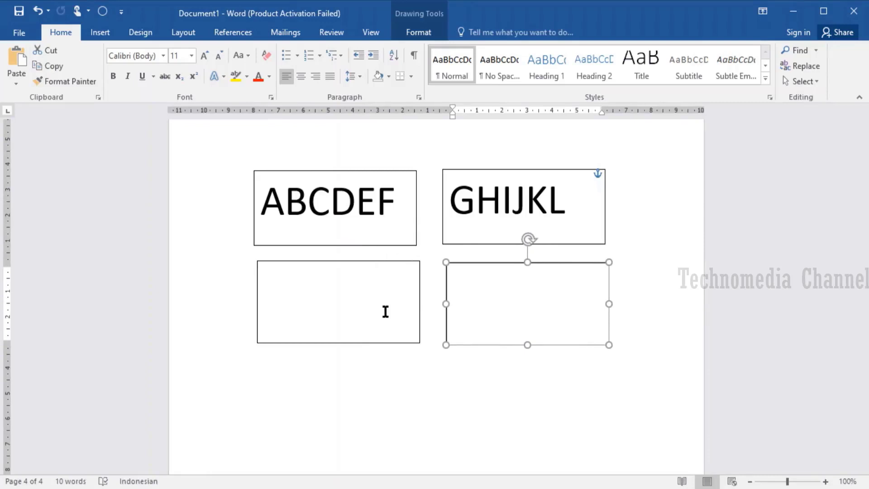
- Link the empty text box below ABCDEF to the empty text box below GHIJKL
{"action": "left_click", "coordinate": [385, 312]}
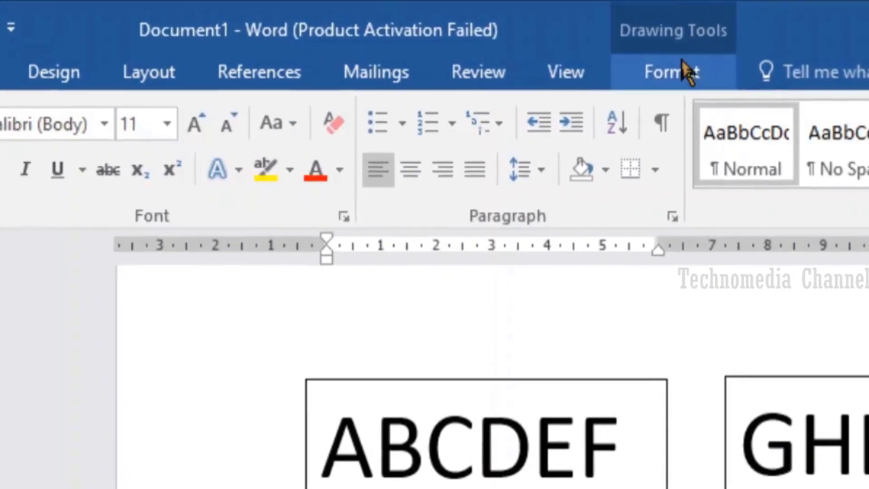
{"action": "left_click", "coordinate": [684, 68]}
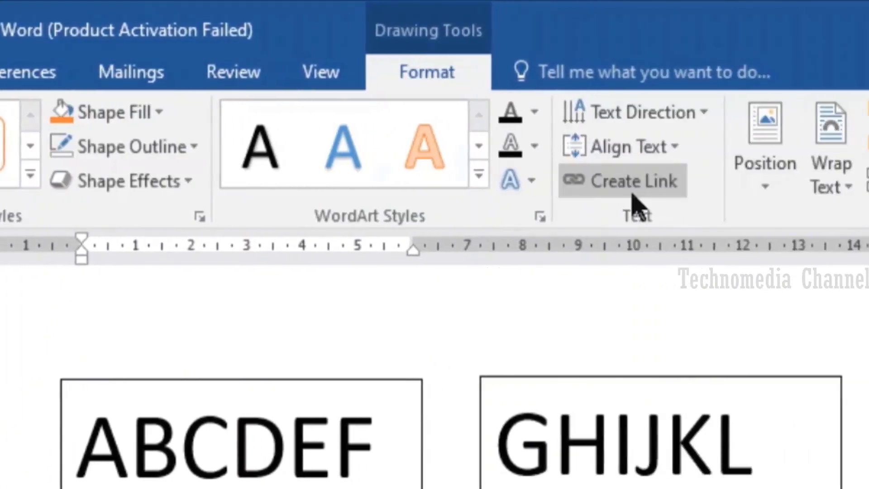
{"action": "left_click", "coordinate": [633, 194]}
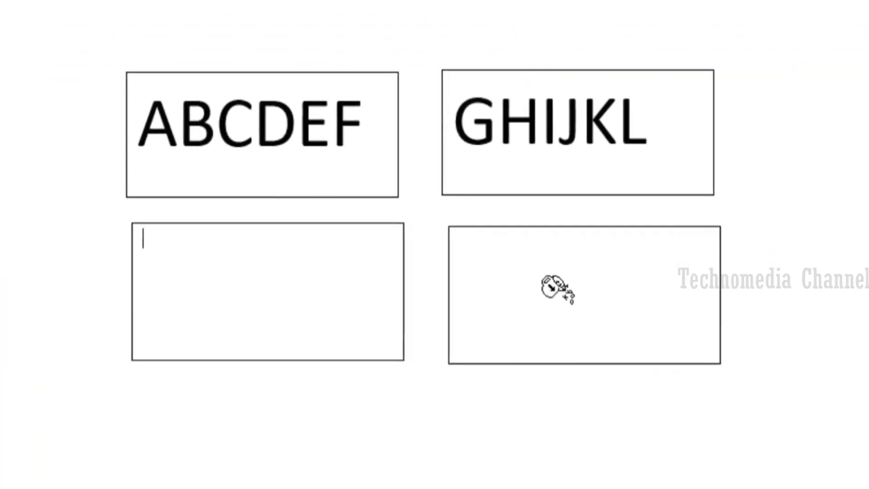
{"action": "left_click", "coordinate": [554, 288]}
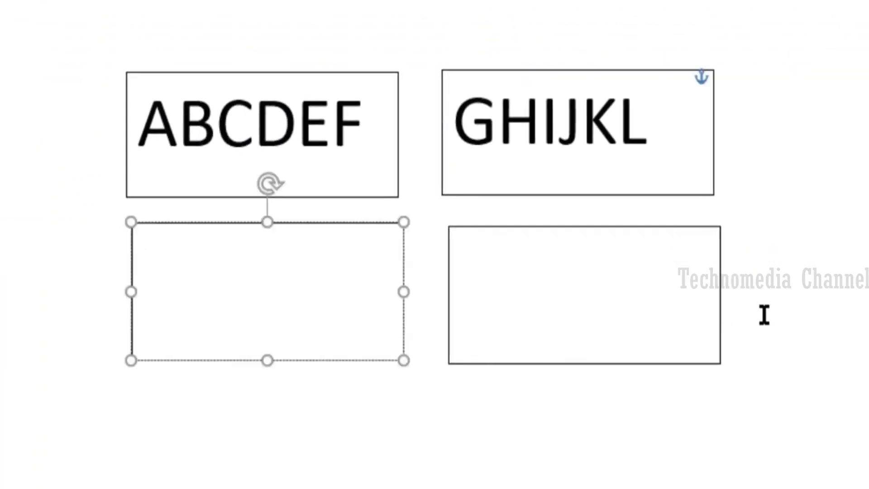
- Enter ABCDEFGIJKLMN starting in the first linked text box so it flows into the second, and erase the last characters
{"action": "type", "text": "AB"}
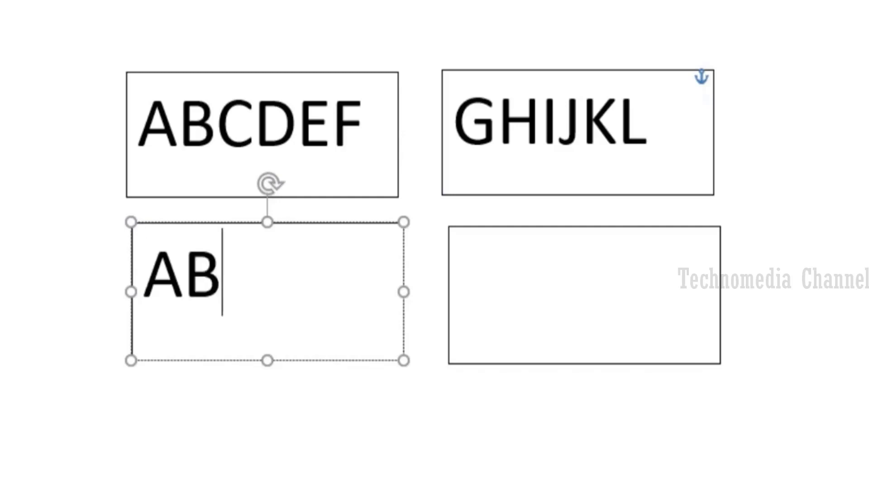
{"action": "type", "text": "CDEF"}
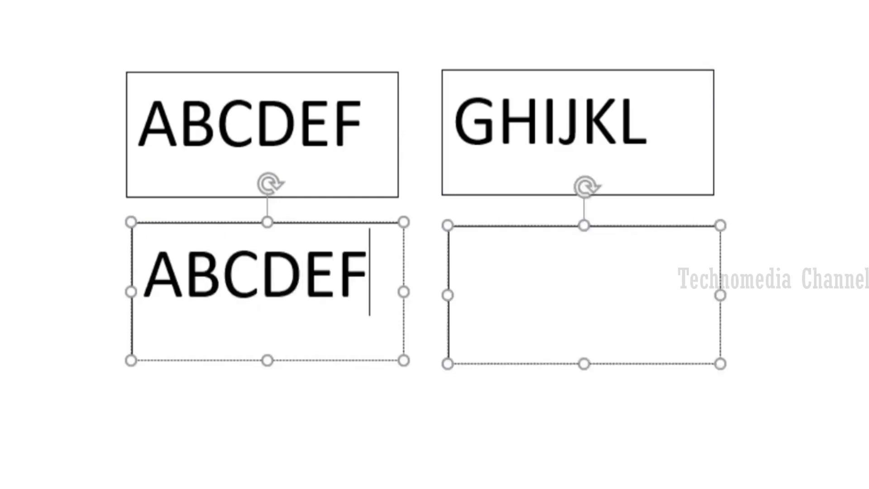
{"action": "type", "text": "GI"}
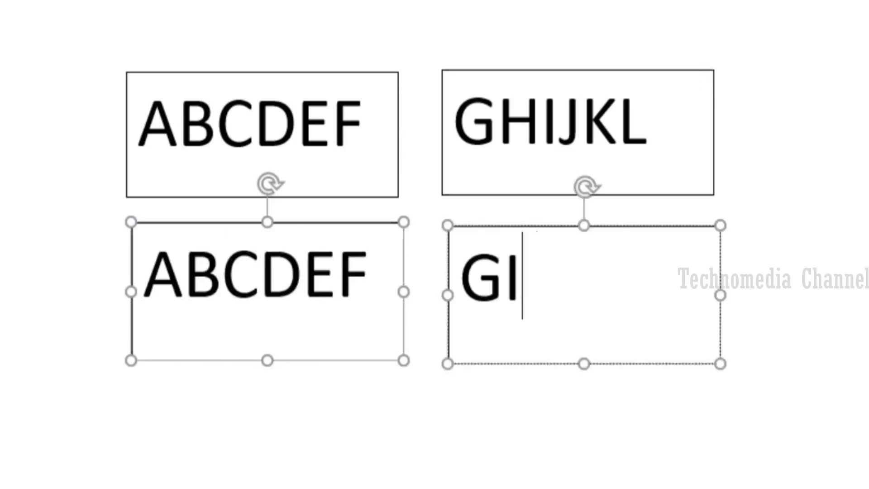
{"action": "type", "text": "JKLM"}
{"action": "key", "text": "Return"}
{"action": "type", "text": "N"}
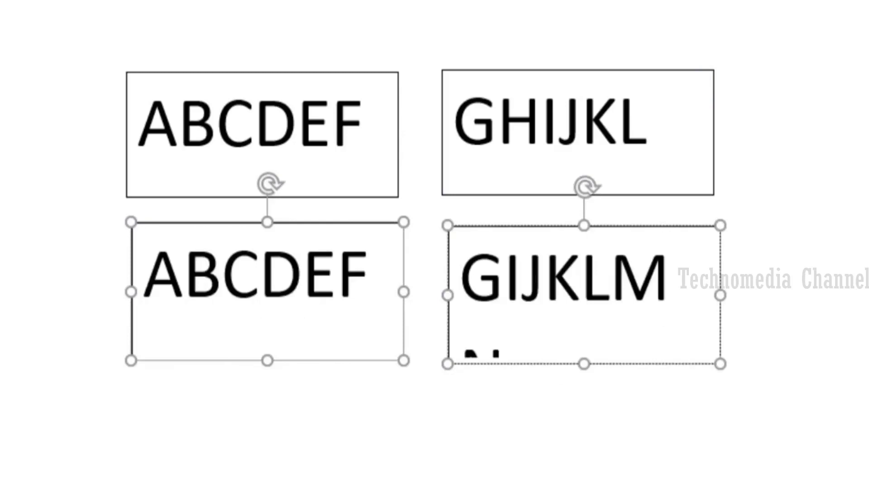
{"action": "key", "text": "BackSpace"}
{"action": "key", "text": "BackSpace"}
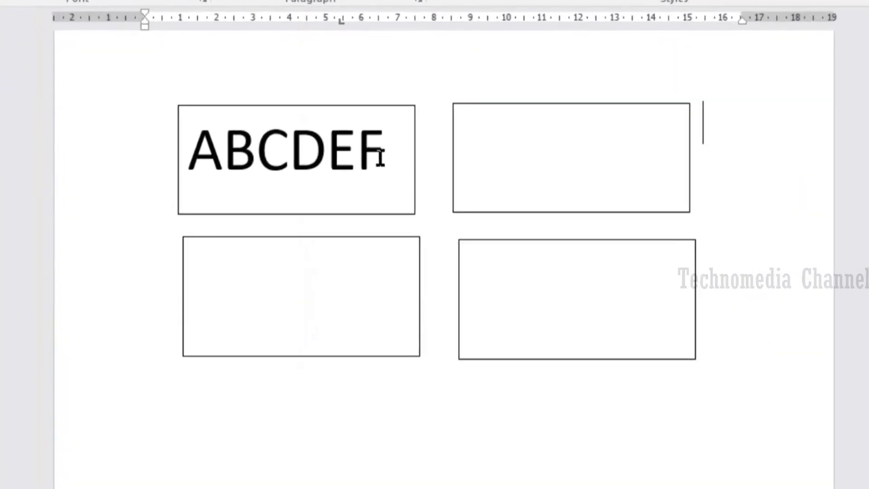
- Select the whole text ABCDEF in its text box and move it toward the empty text boxes below
{"action": "left_click_drag", "start_coordinate": [392, 208], "coordinate": [320, 201]}
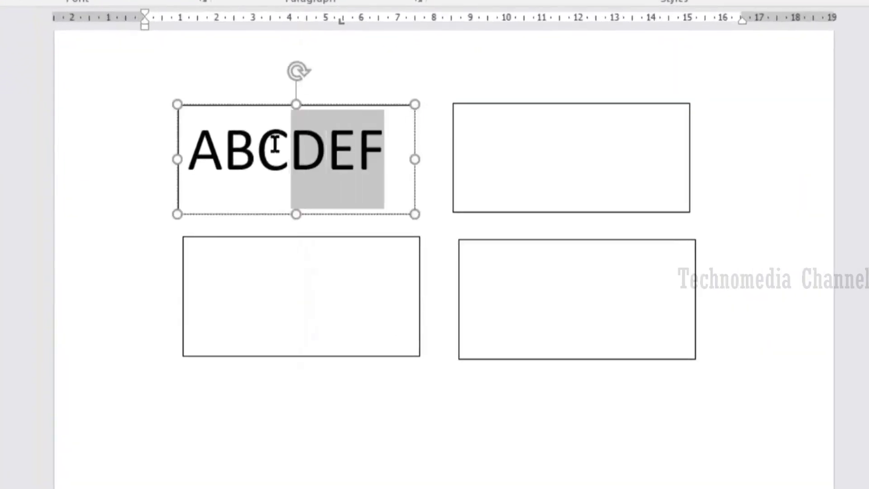
{"action": "left_click_drag", "start_coordinate": [275, 145], "coordinate": [200, 159]}
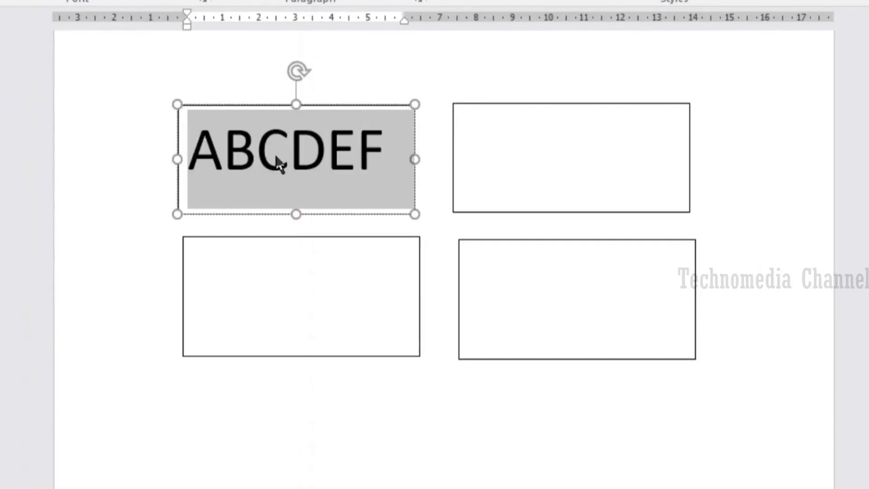
{"action": "left_click_drag", "start_coordinate": [278, 163], "coordinate": [449, 402]}
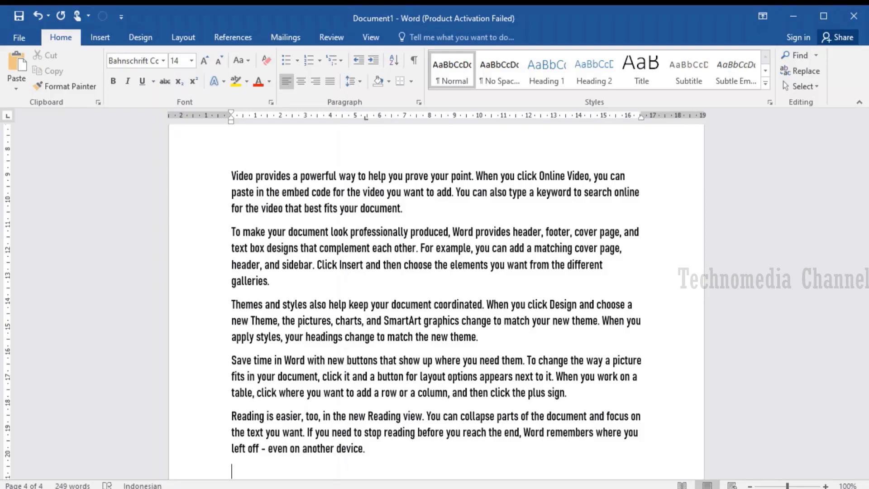
- Apply the Hidden font effect to the last three paragraphs, from "Themes and styles" to "even on another device"
{"action": "left_click_drag", "start_coordinate": [232, 470], "coordinate": [232, 304]}
{"action": "left_click", "coordinate": [382, 461]}
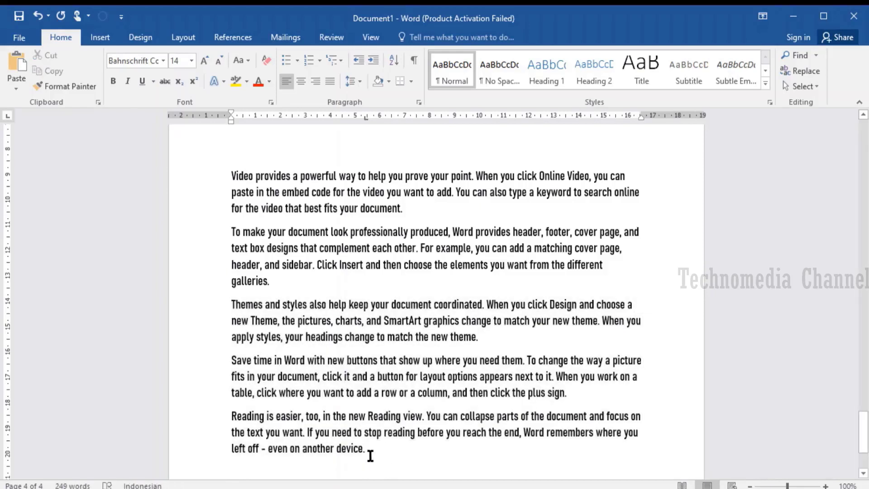
{"action": "left_click_drag", "start_coordinate": [369, 455], "coordinate": [225, 306]}
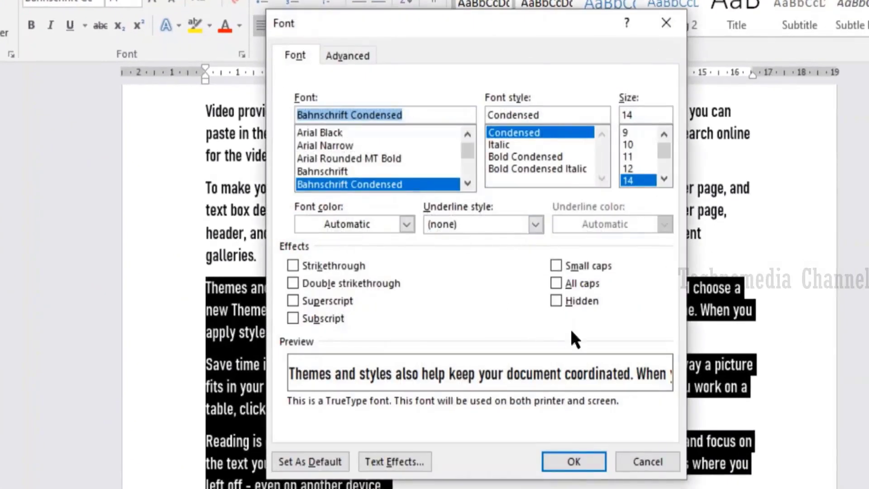
{"action": "left_click", "coordinate": [557, 300]}
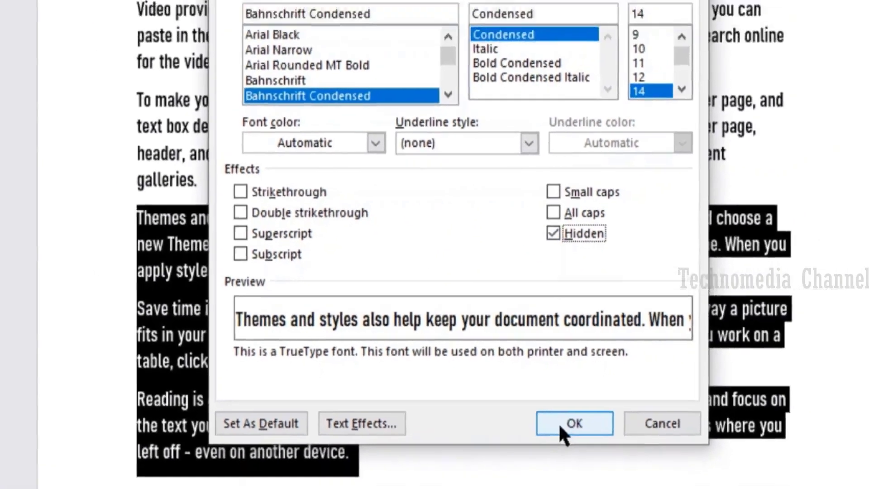
{"action": "left_click", "coordinate": [588, 440]}
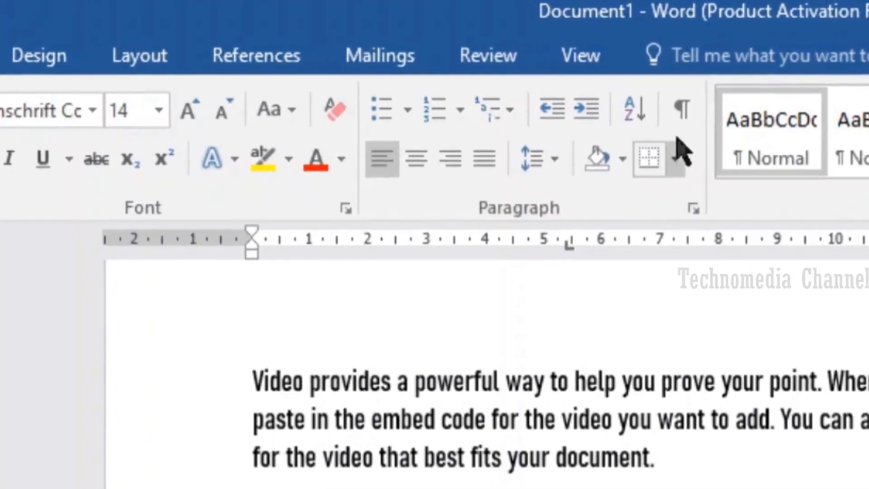
- Show the formatting marks to check the hidden paragraphs and turn the marks off again
{"action": "left_click", "coordinate": [681, 113]}
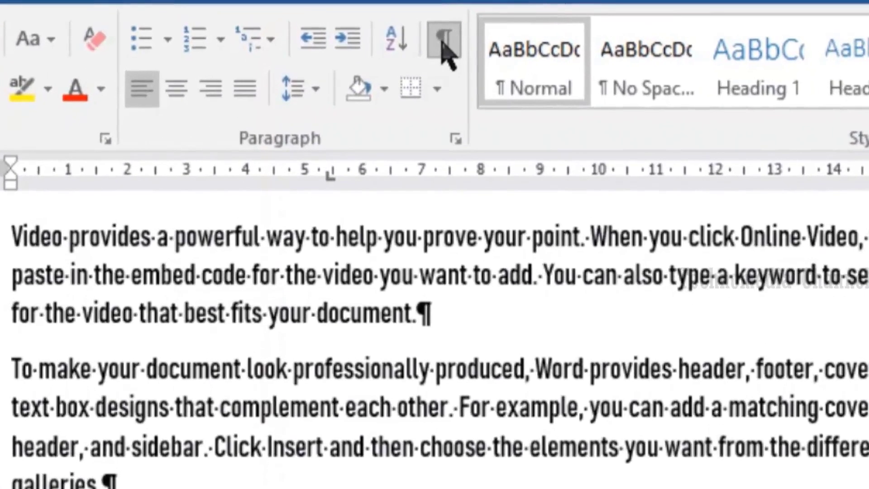
{"action": "left_click", "coordinate": [369, 21]}
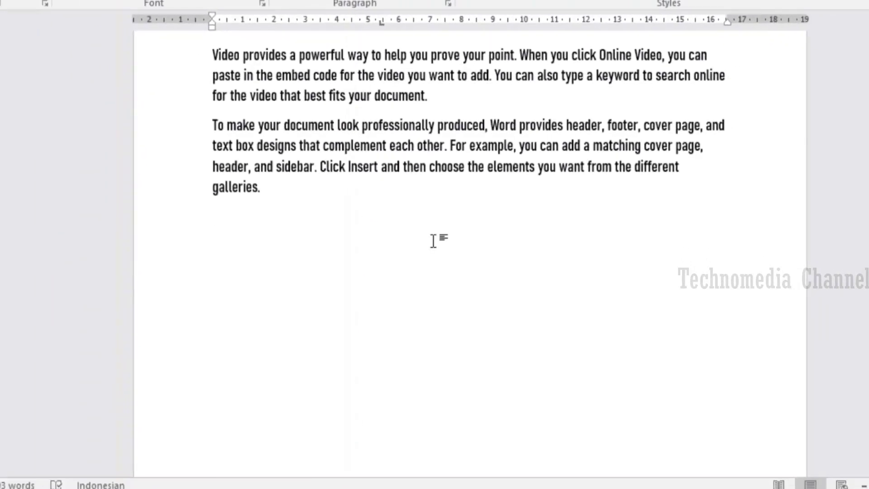
- Select the whole document, remove the Hidden font effect from all its text, and clear the selection
{"action": "key", "text": "ctrl+a"}
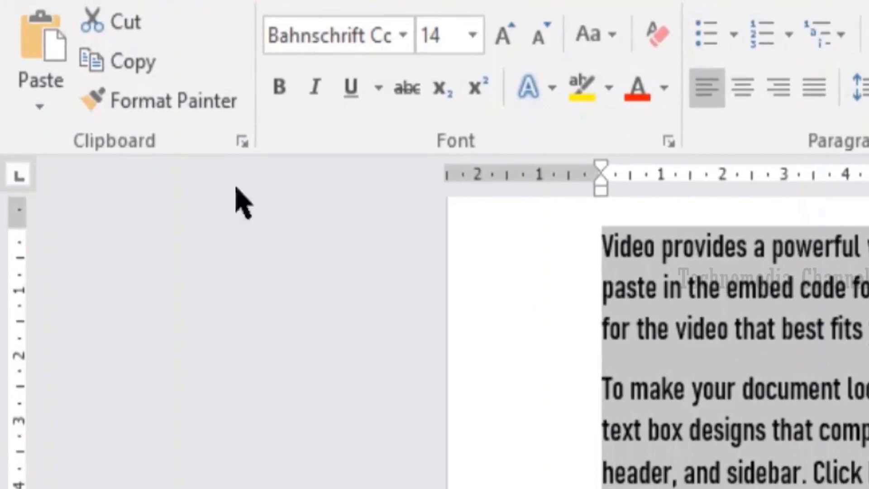
{"action": "left_click", "coordinate": [668, 142]}
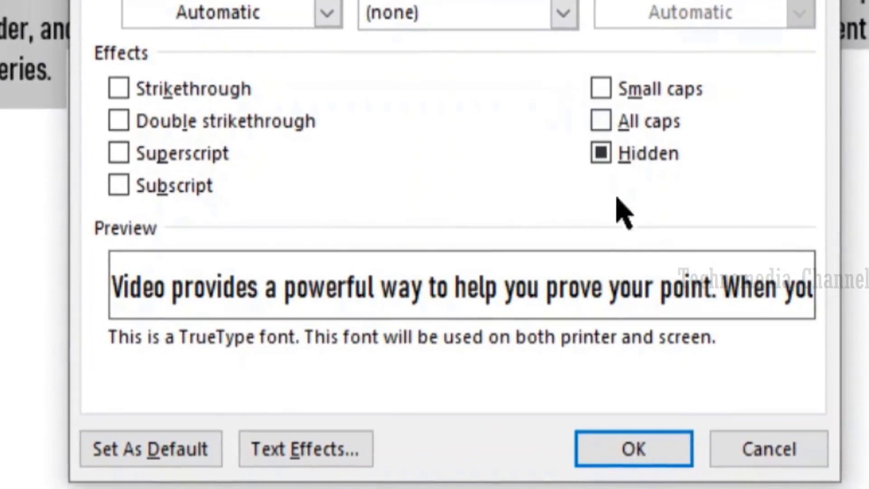
{"action": "left_click", "coordinate": [601, 153]}
{"action": "left_click", "coordinate": [601, 154]}
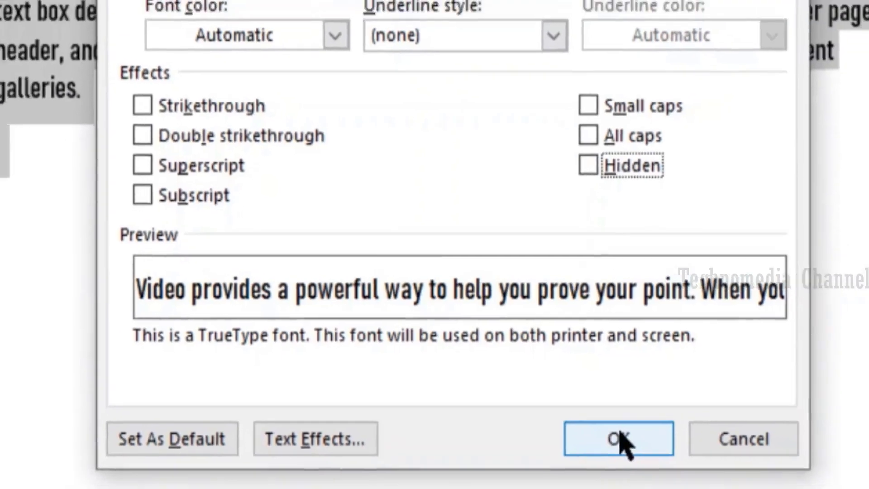
{"action": "left_click", "coordinate": [634, 449]}
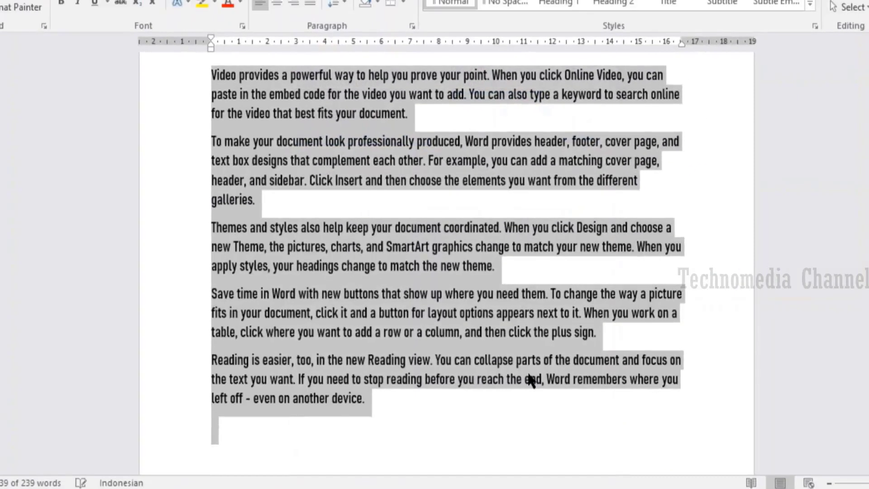
{"action": "left_click", "coordinate": [454, 401]}
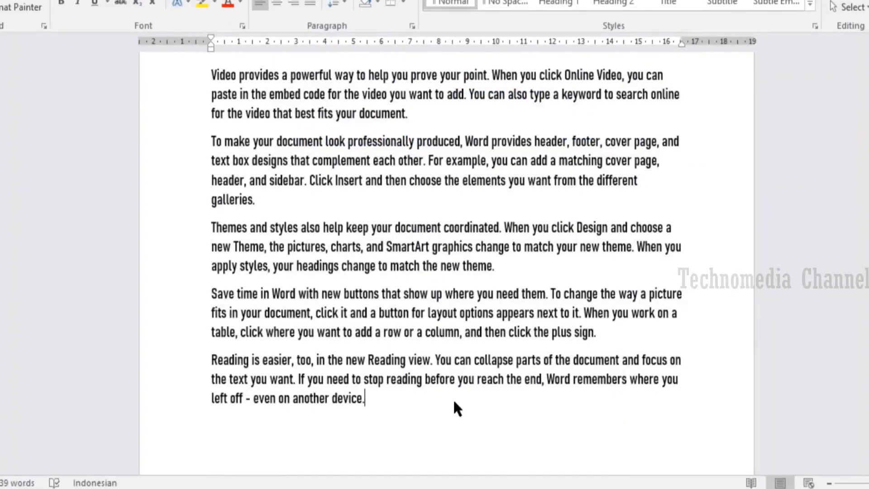
{"action": "key", "text": "ctrl+a"}
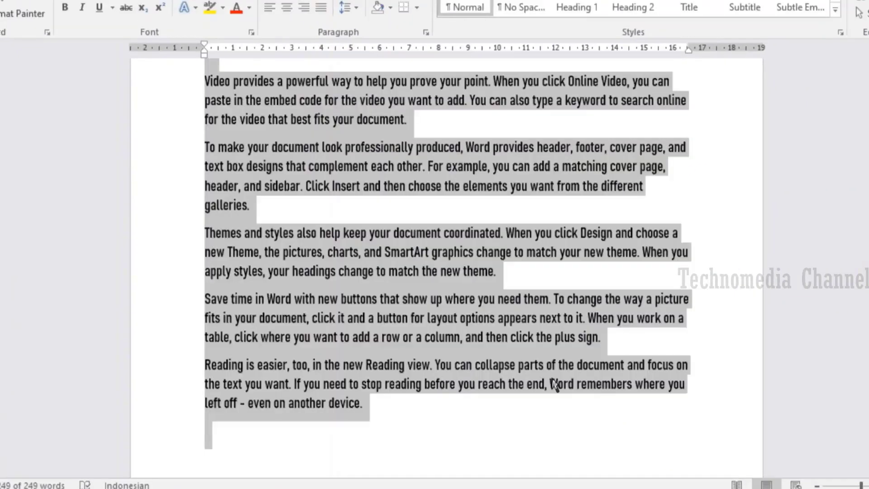
{"action": "left_click", "coordinate": [407, 419]}
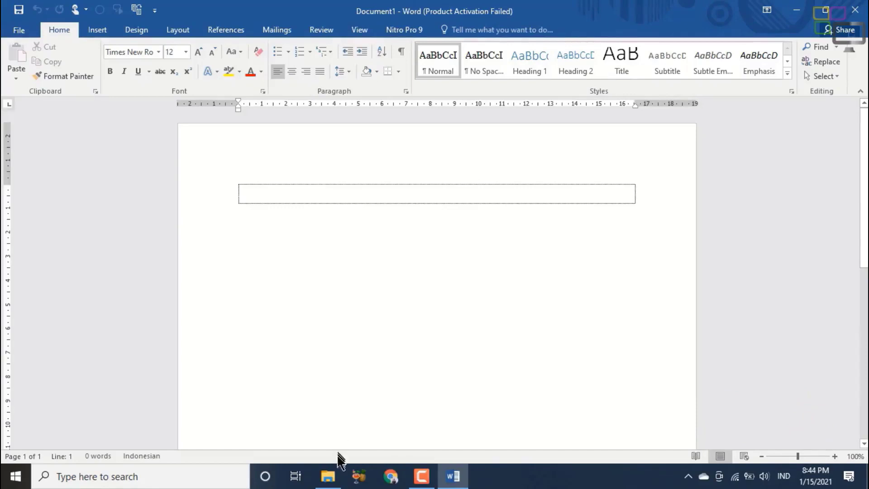
- Switch to File Explorer and install Quran In Ms Word by running Setup64bitQuraninMsWord2.2Release.exe through to the end
{"action": "left_click", "coordinate": [329, 475]}
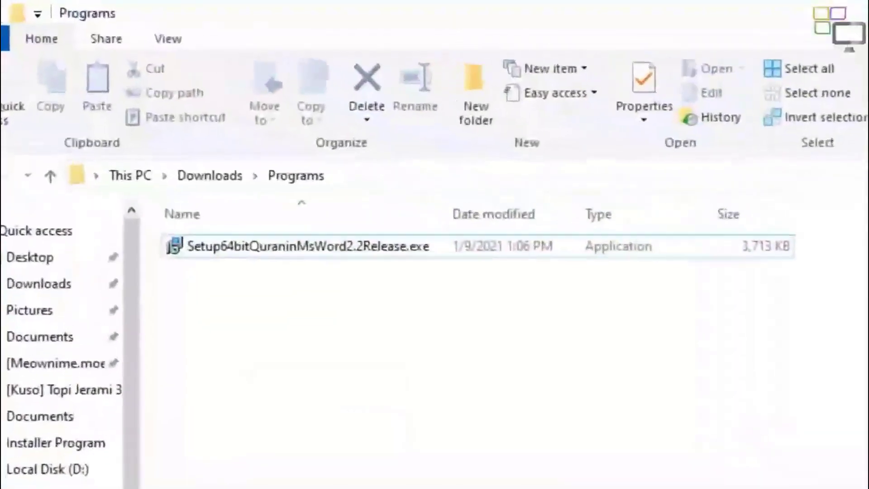
{"action": "double_click", "coordinate": [660, 257]}
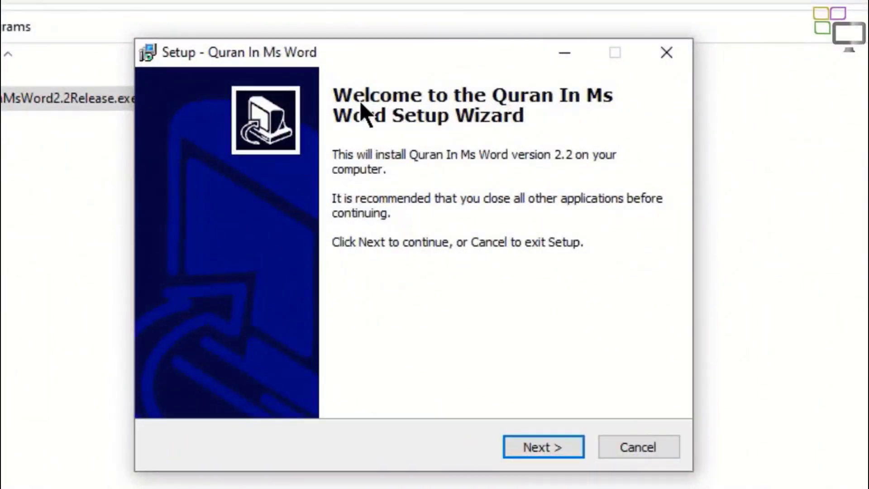
{"action": "key", "text": "Return"}
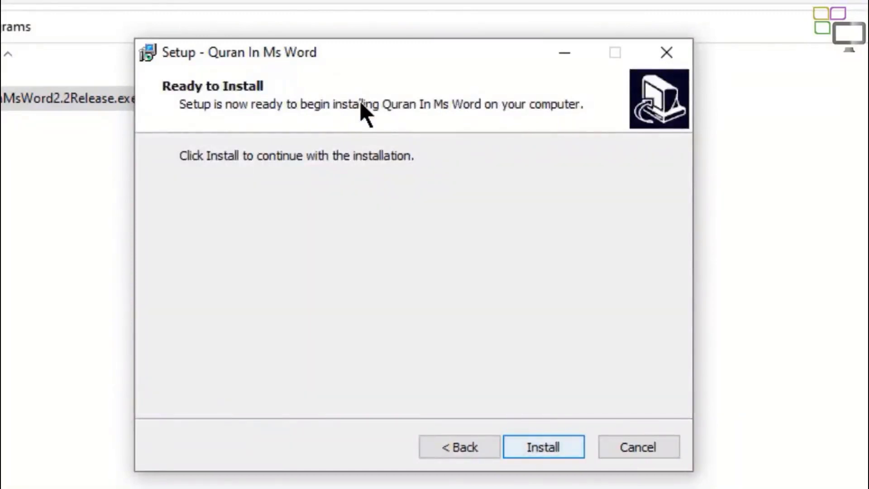
{"action": "key", "text": "Return"}
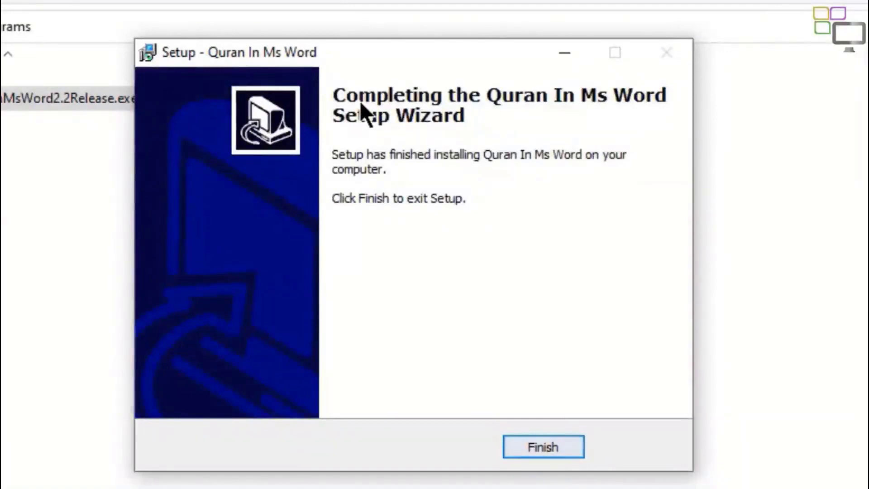
{"action": "key", "text": "Return"}
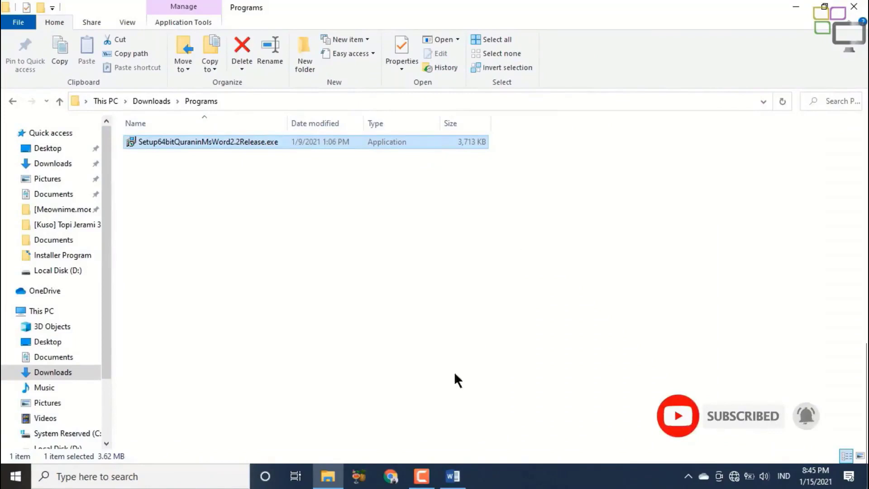
- Close the open Word window, restart Word 2016 and create a blank document
{"action": "left_click", "coordinate": [453, 476]}
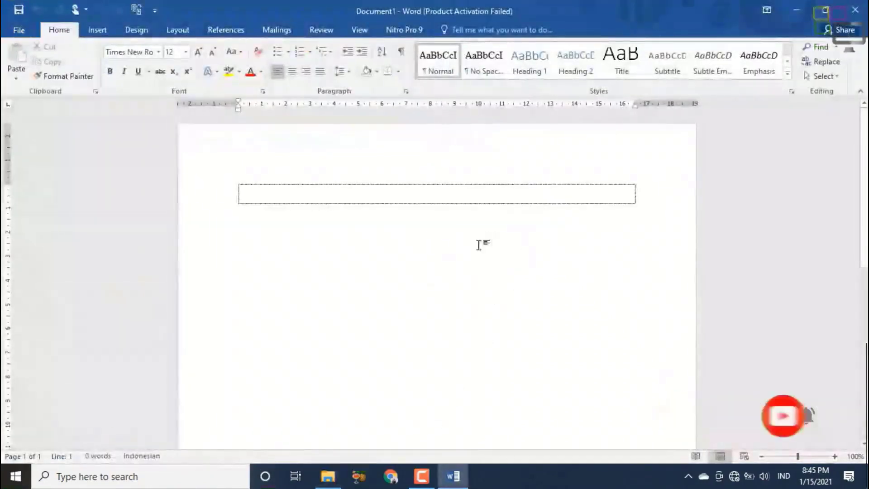
{"action": "key", "text": "alt+F4"}
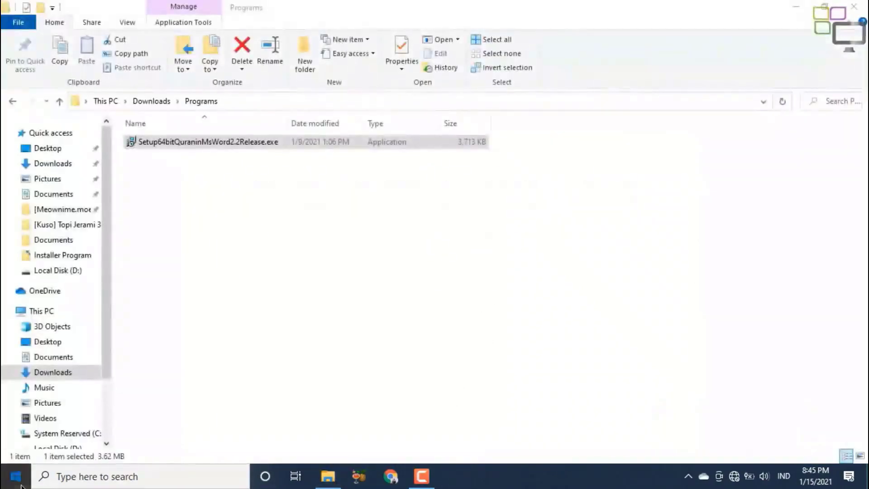
{"action": "left_click", "coordinate": [18, 480]}
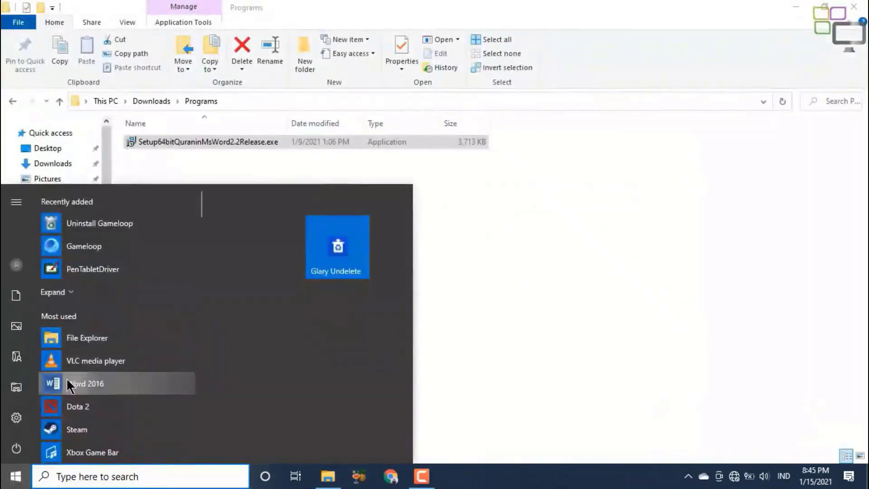
{"action": "left_click", "coordinate": [69, 383]}
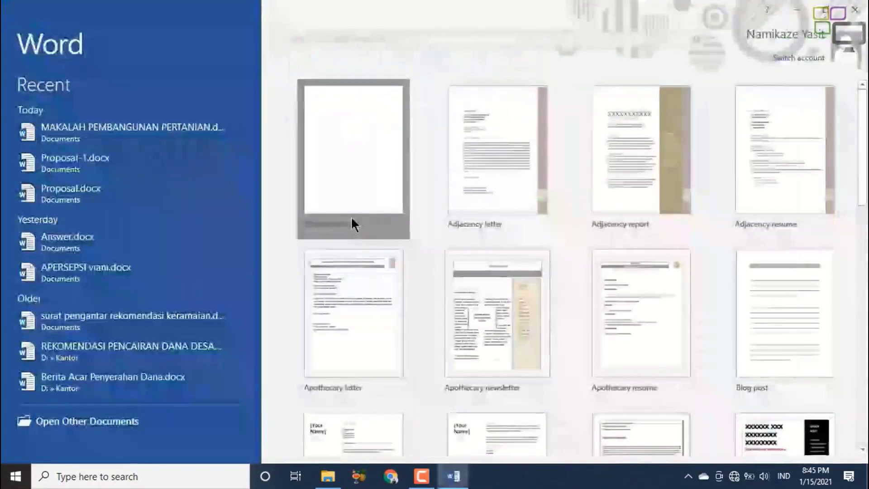
{"action": "left_click", "coordinate": [352, 222]}
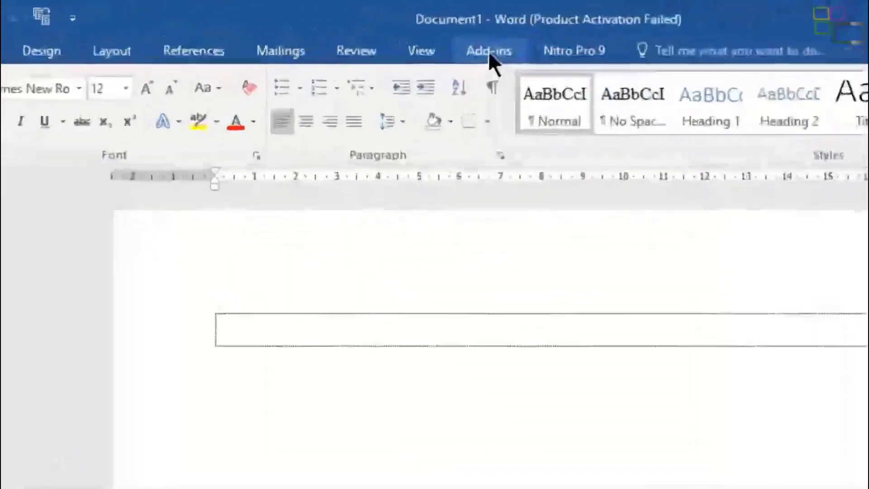
- Start the Al-Quran add-in's Get Arabic or Translation of Al-Quran command and include the translation alongside the Arabic text
{"action": "left_click", "coordinate": [400, 30]}
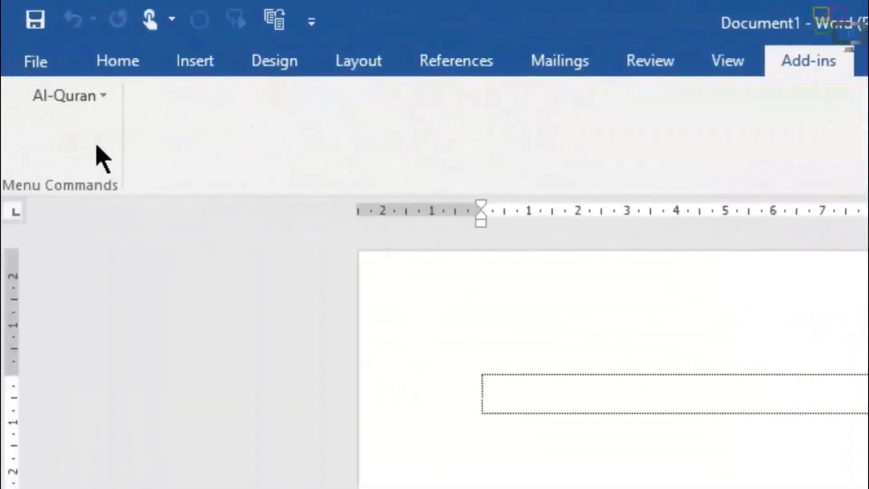
{"action": "left_click", "coordinate": [112, 107]}
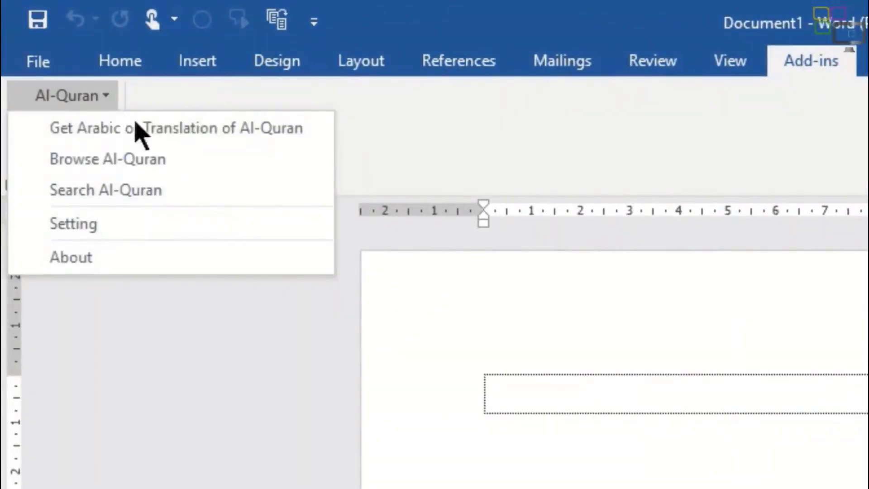
{"action": "left_click", "coordinate": [184, 136]}
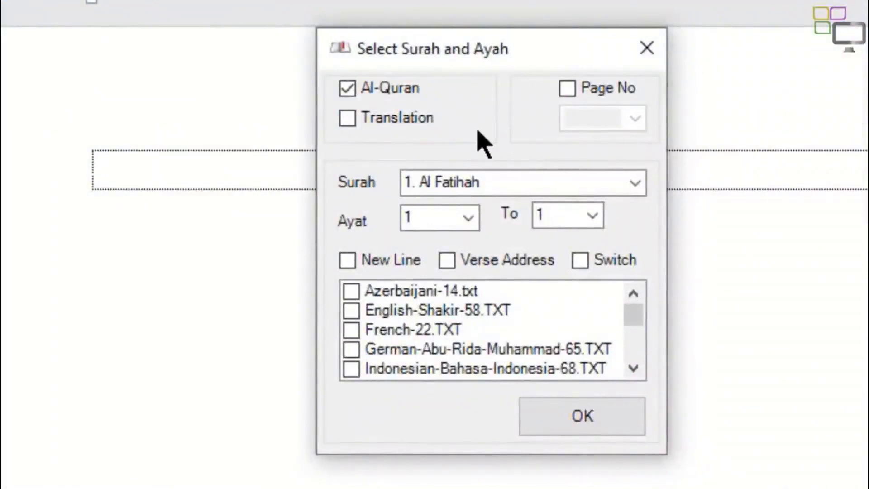
{"action": "left_click", "coordinate": [380, 120]}
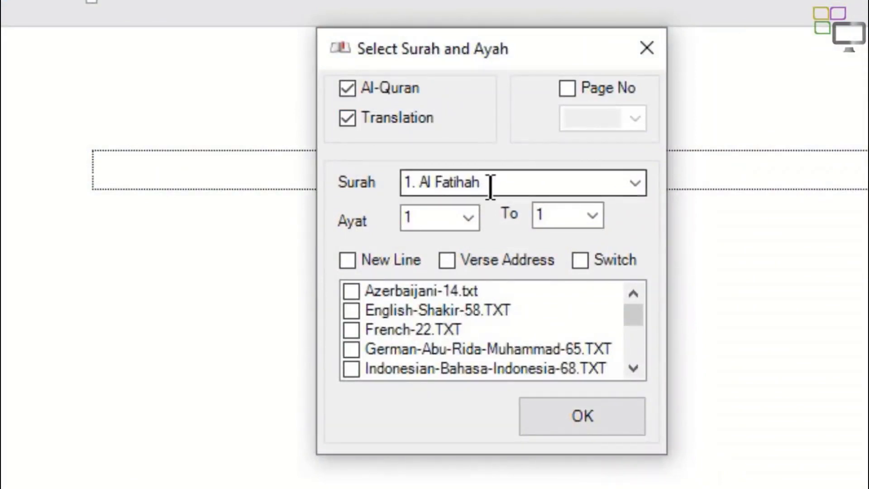
- Insert verses 2 to 4 of surah Al Fatihah with the Indonesian-Bahasa-Indonesia-68.TXT translation
{"action": "left_click", "coordinate": [469, 217]}
{"action": "left_click", "coordinate": [460, 254]}
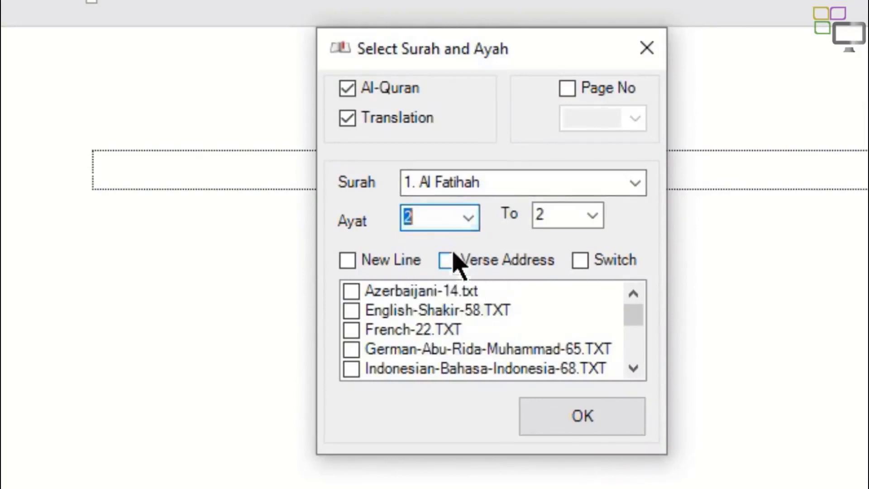
{"action": "key", "text": "Tab"}
{"action": "type", "text": "4"}
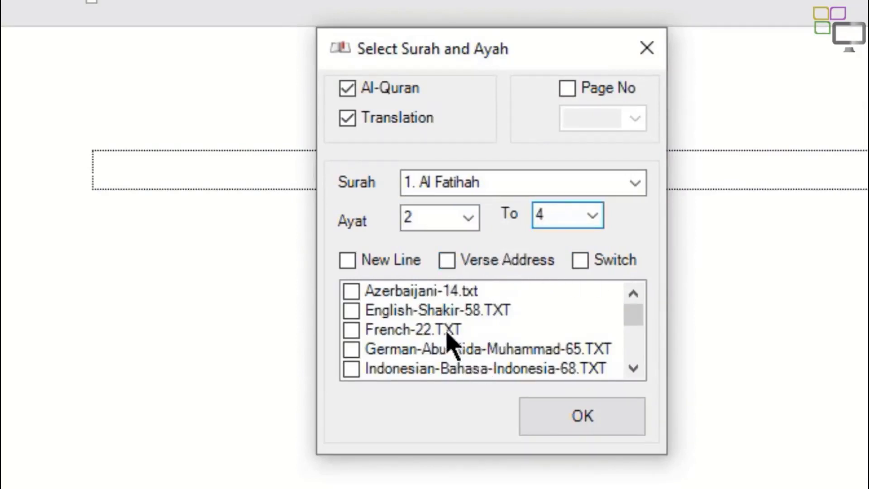
{"action": "scroll", "coordinate": [441, 354], "scroll_direction": "down", "scroll_amount": 1}
{"action": "left_click", "coordinate": [376, 312]}
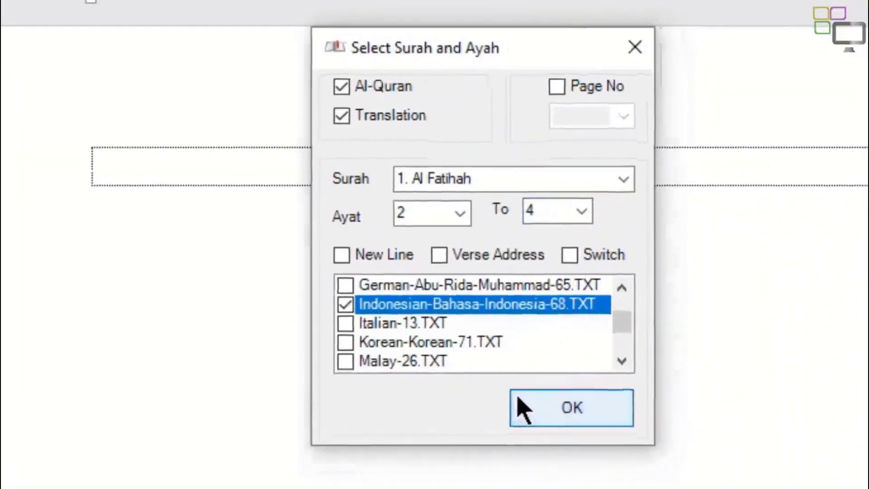
{"action": "left_click", "coordinate": [525, 415]}
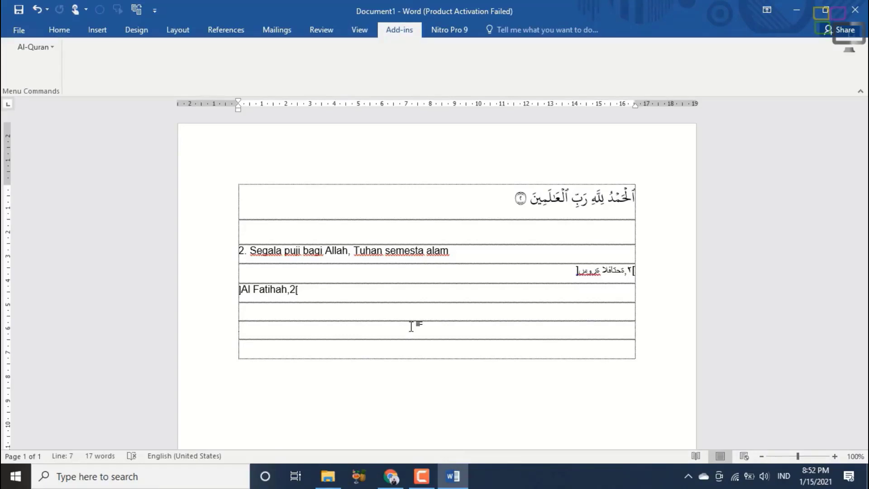
- Switch to Chrome and open the website tafsirq.com
{"action": "left_click", "coordinate": [391, 480]}
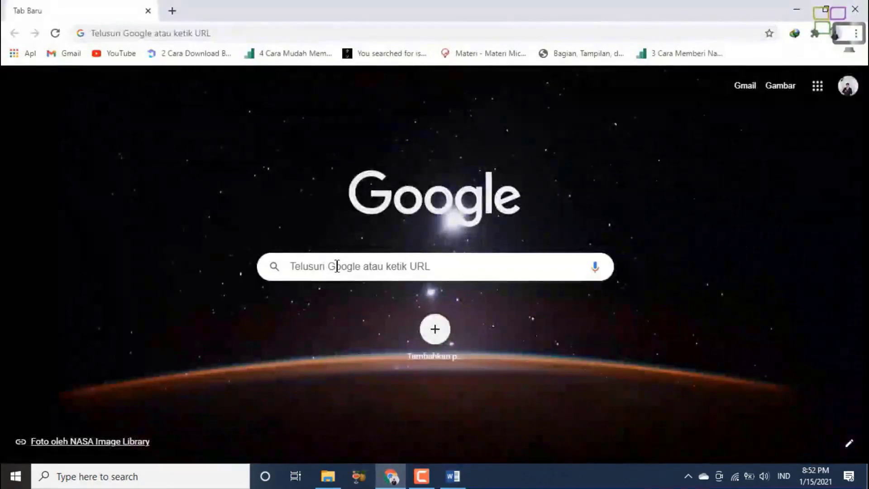
{"action": "left_click", "coordinate": [337, 266]}
{"action": "type", "text": "tafs"}
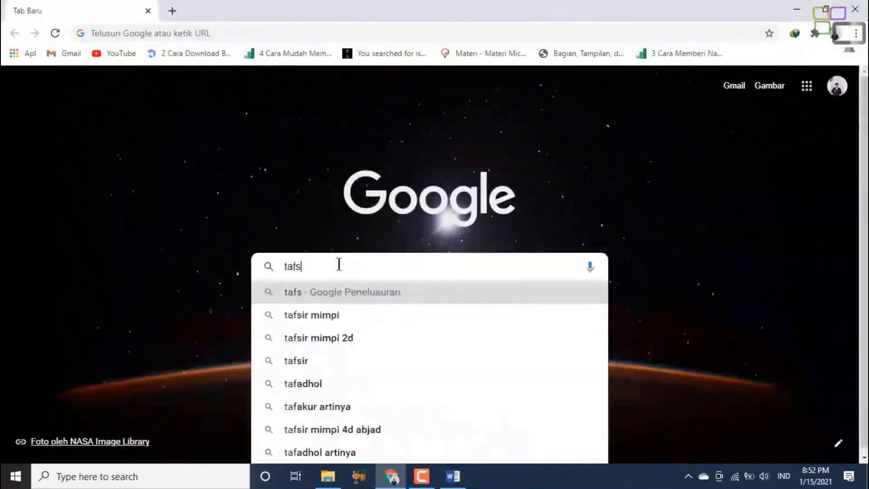
{"action": "type", "text": "irq.com"}
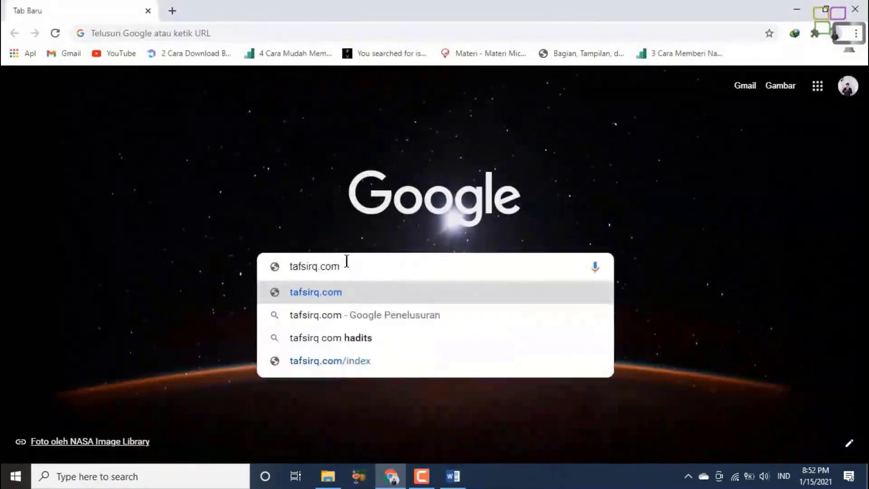
{"action": "key", "text": "Return"}
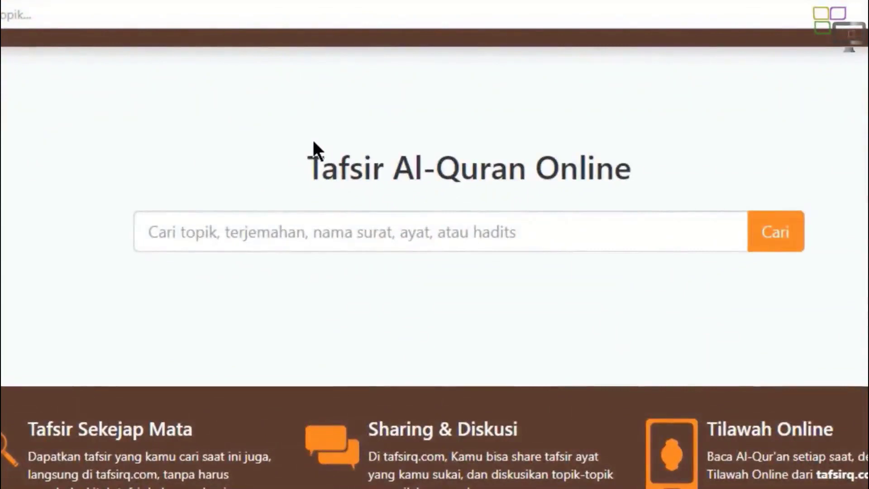
- Search the tafsir site for "alfatihah ayat 3" and open the Surat Al-Fatihah Ayat 3 result
{"action": "left_click", "coordinate": [471, 235]}
{"action": "type", "text": "al"}
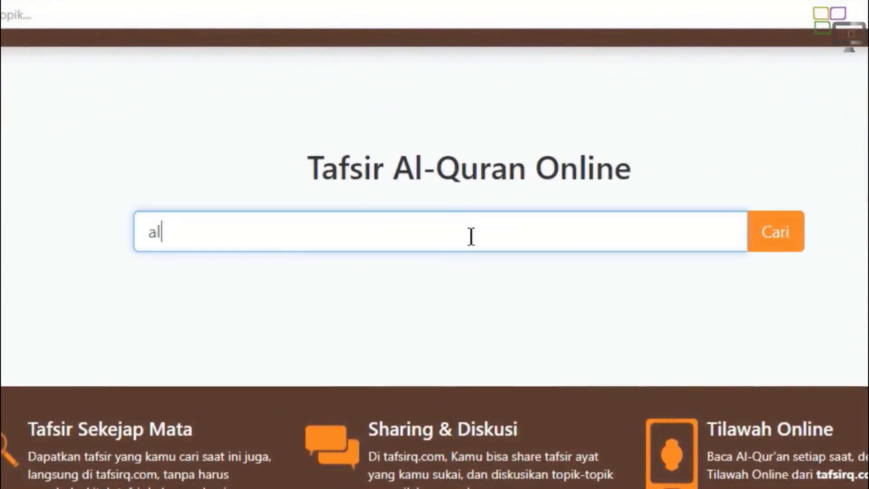
{"action": "type", "text": "fatihah ayat "}
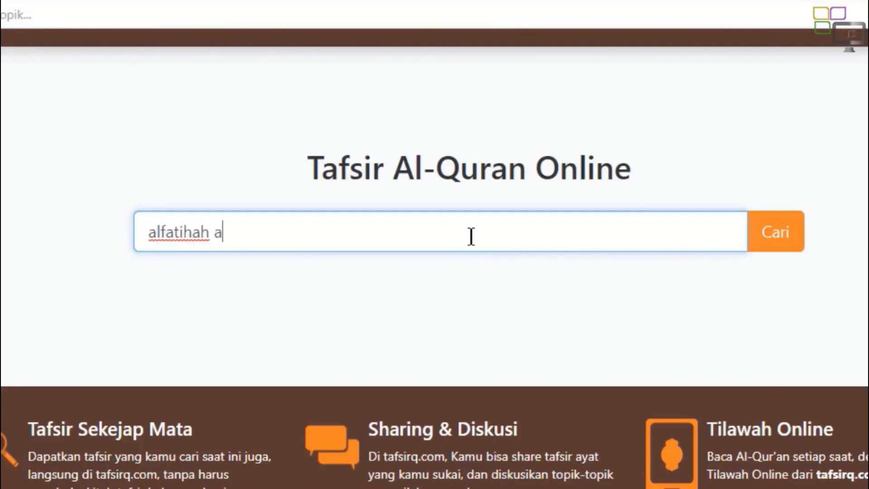
{"action": "type", "text": "3"}
{"action": "left_click", "coordinate": [788, 240]}
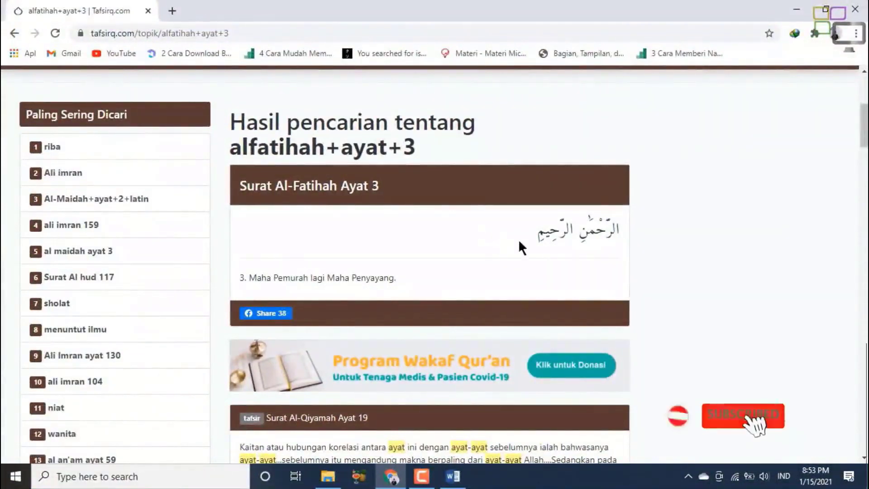
{"action": "left_click", "coordinate": [359, 193]}
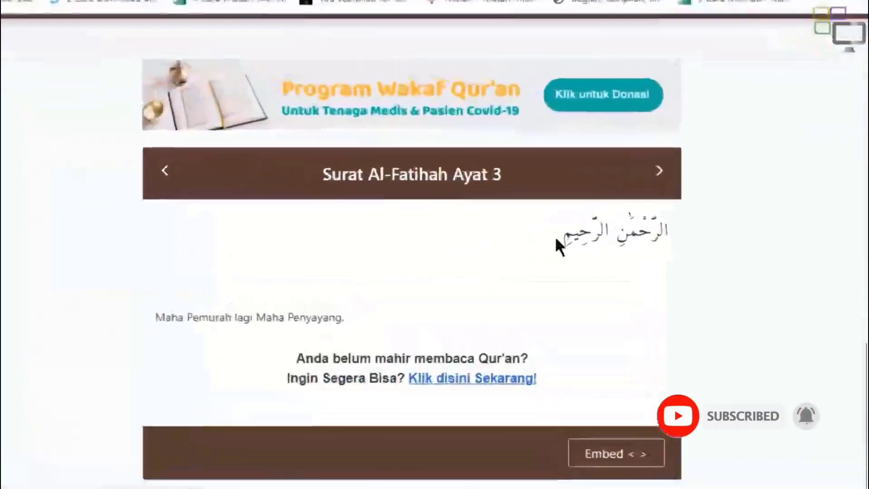
- Copy the verse's Arabic text, switch to Word and paste it into the table's second-to-last row
{"action": "left_click_drag", "start_coordinate": [556, 239], "coordinate": [708, 252]}
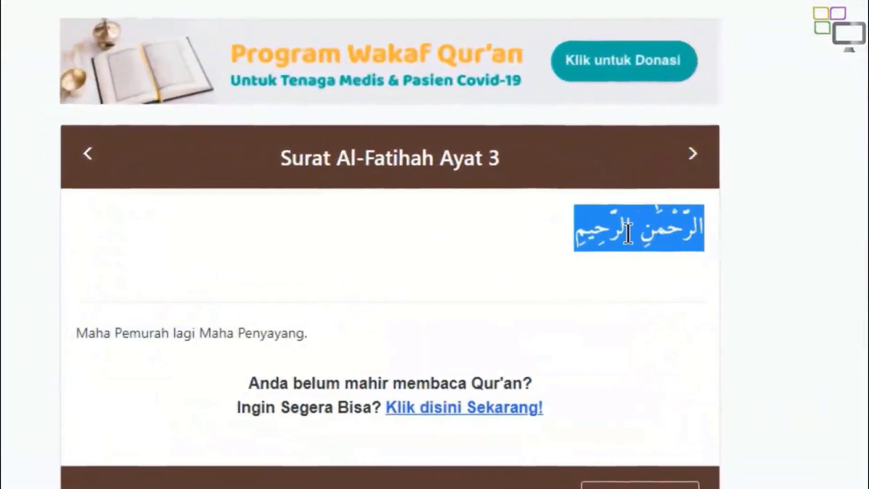
{"action": "right_click", "coordinate": [628, 233]}
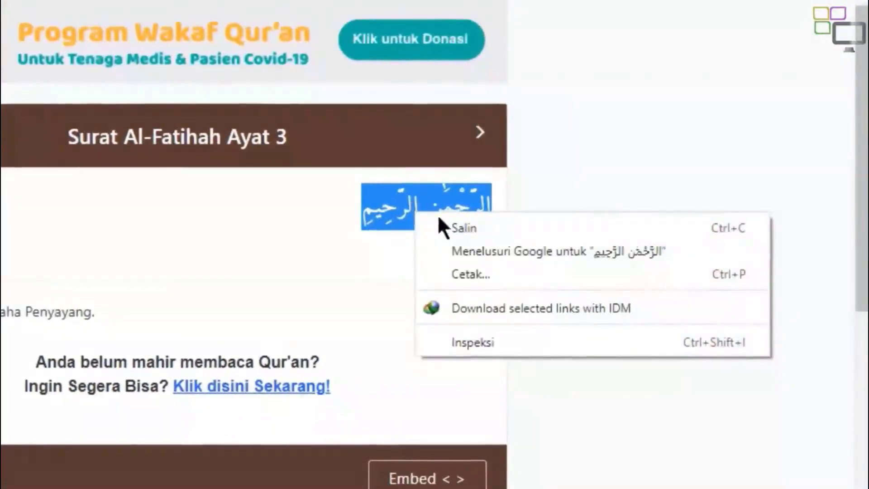
{"action": "left_click", "coordinate": [488, 226]}
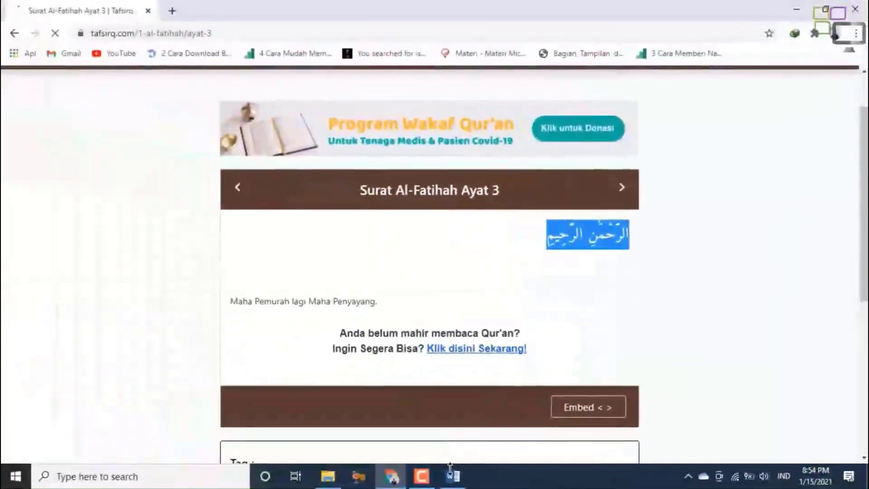
{"action": "left_click", "coordinate": [450, 471]}
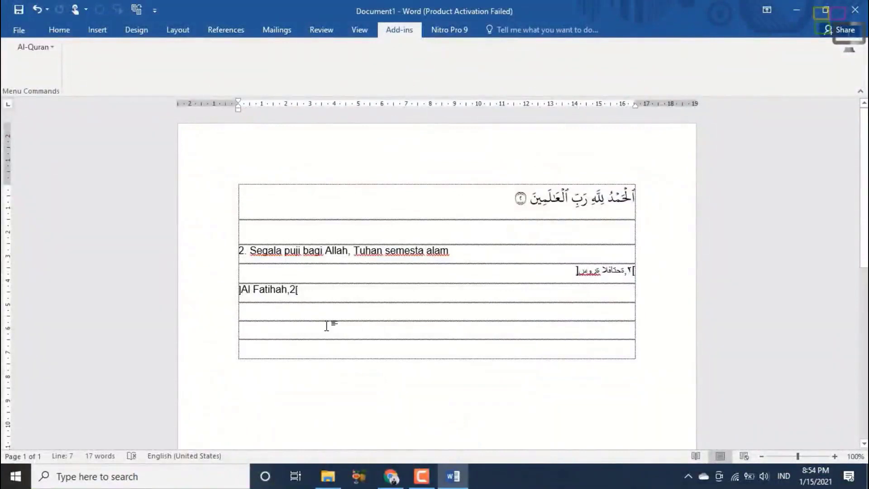
{"action": "left_click", "coordinate": [327, 325]}
{"action": "type", "text": "ٱلرَّحْمَٰنِ ٱلرَّحِيمِ"}
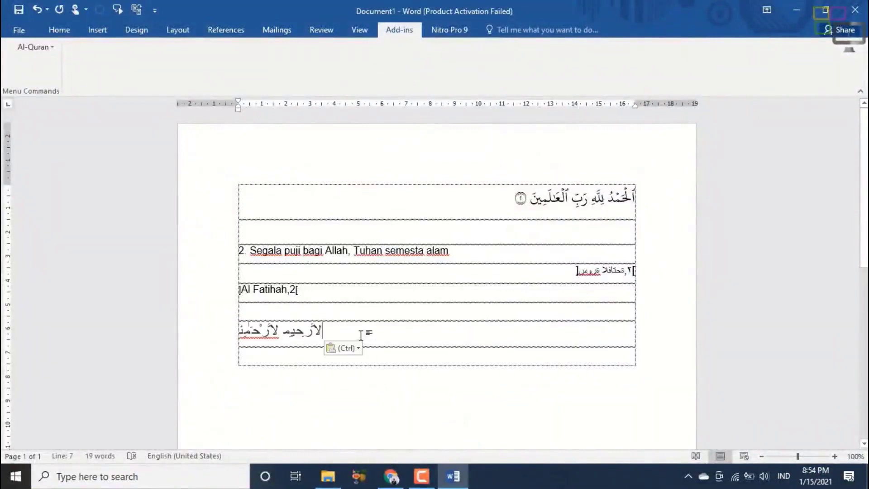
- Paste the copied Arabic verse into the table's last row, keeping text only
{"action": "left_click", "coordinate": [391, 359]}
{"action": "right_click", "coordinate": [392, 358]}
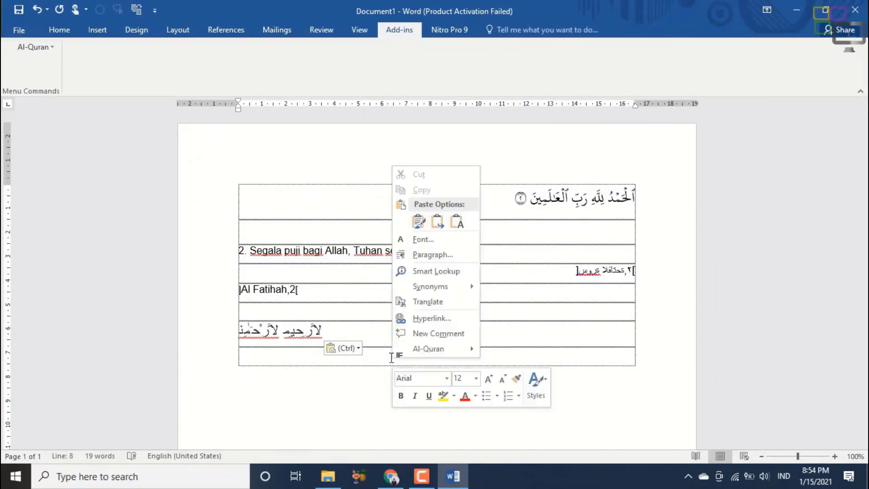
{"action": "left_click", "coordinate": [457, 222]}
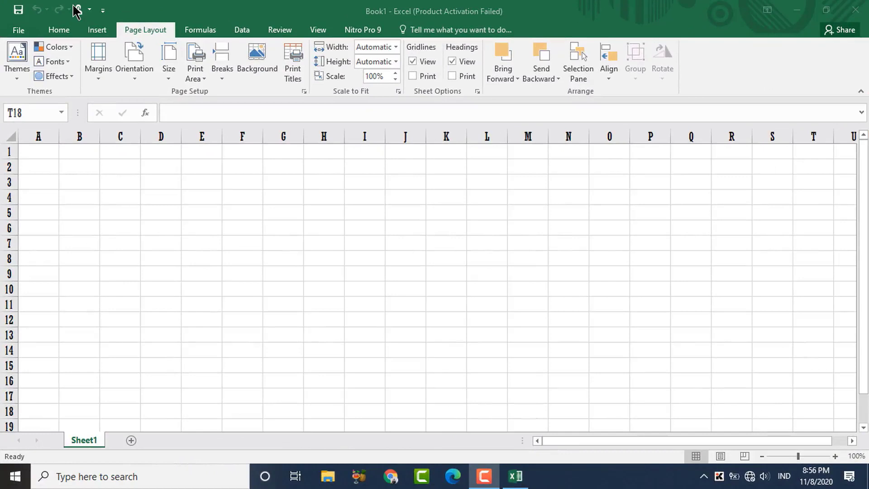
- Check the measurement units in Excel's page margin presets and close Excel
{"action": "left_click", "coordinate": [96, 80]}
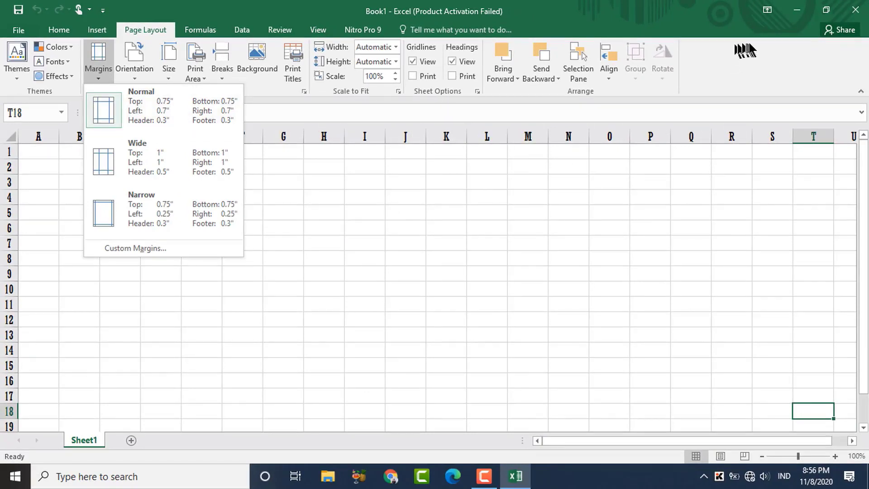
{"action": "left_click", "coordinate": [862, 15]}
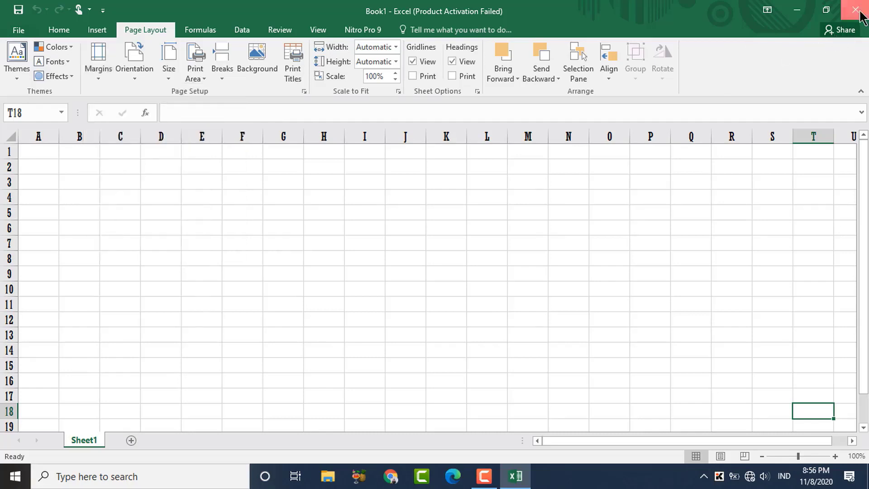
{"action": "left_click", "coordinate": [861, 11]}
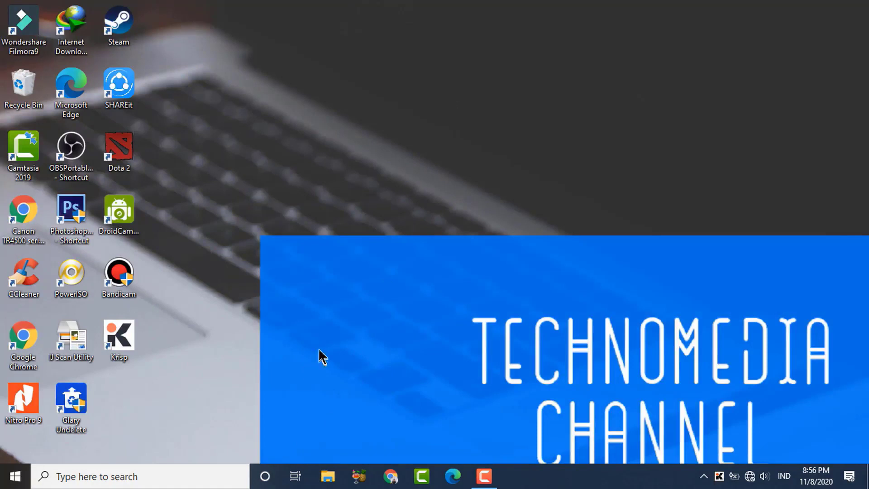
- Find and open Control Panel, and open the additional settings for the region's date, time and number formats
{"action": "left_click", "coordinate": [180, 478]}
{"action": "type", "text": "co"}
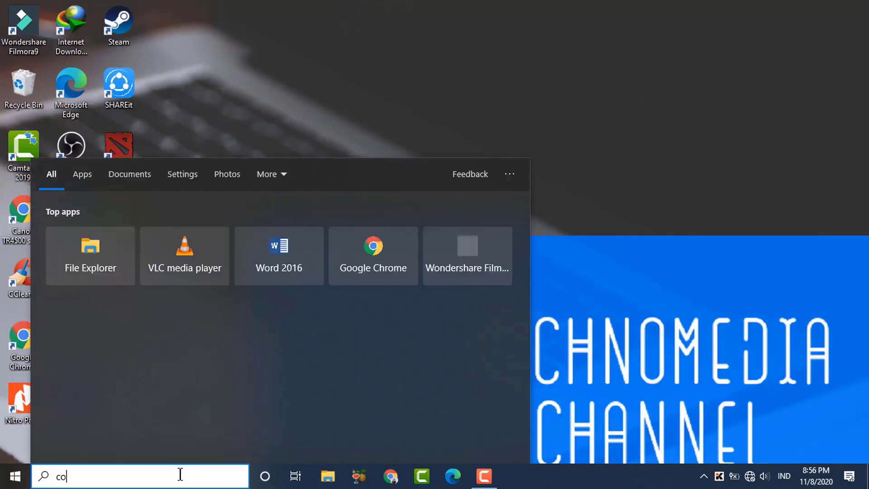
{"action": "type", "text": "ntrol pa"}
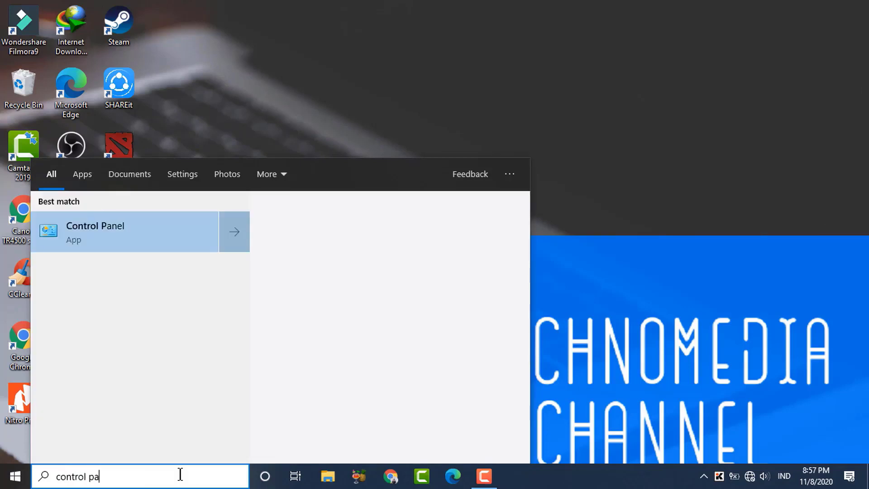
{"action": "type", "text": "nel"}
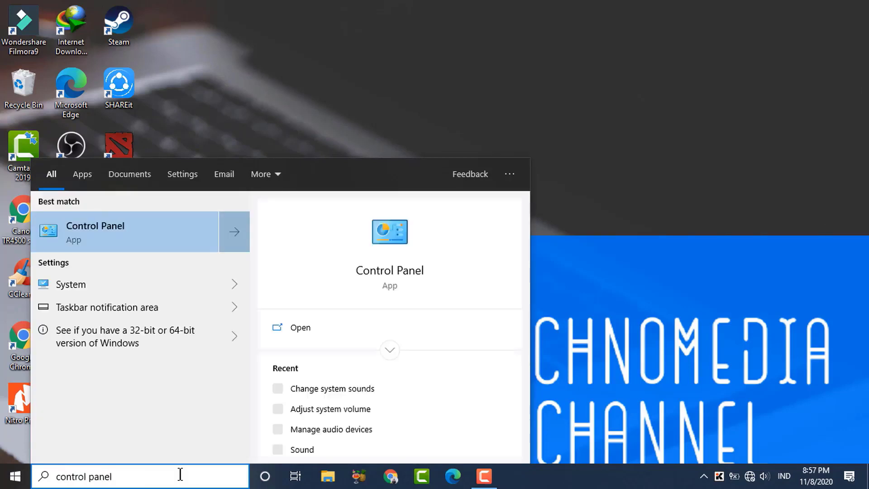
{"action": "left_click", "coordinate": [150, 242]}
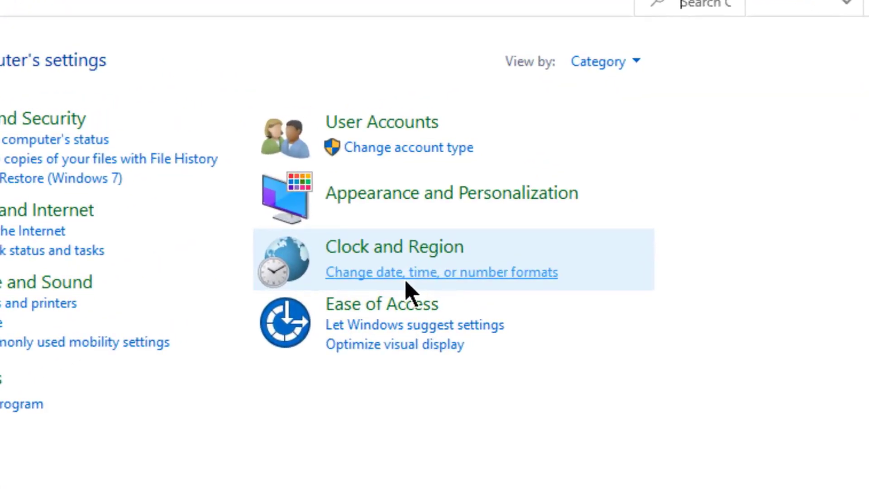
{"action": "left_click", "coordinate": [406, 279]}
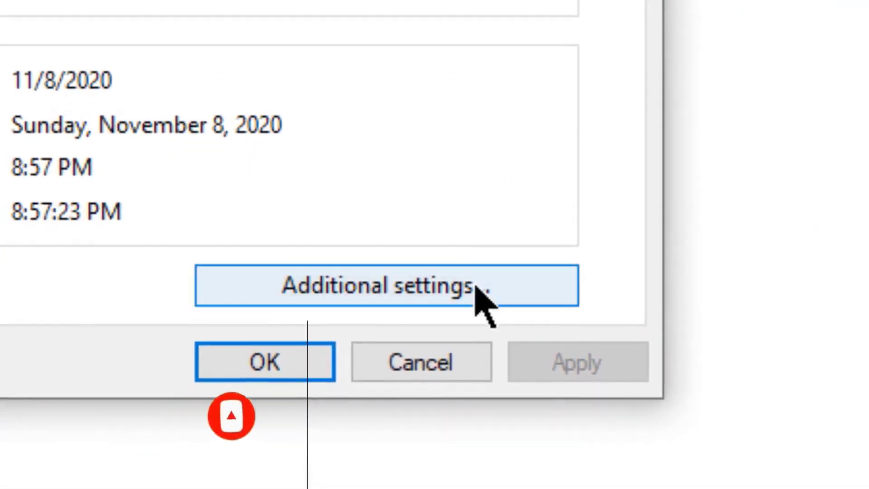
{"action": "left_click", "coordinate": [476, 287]}
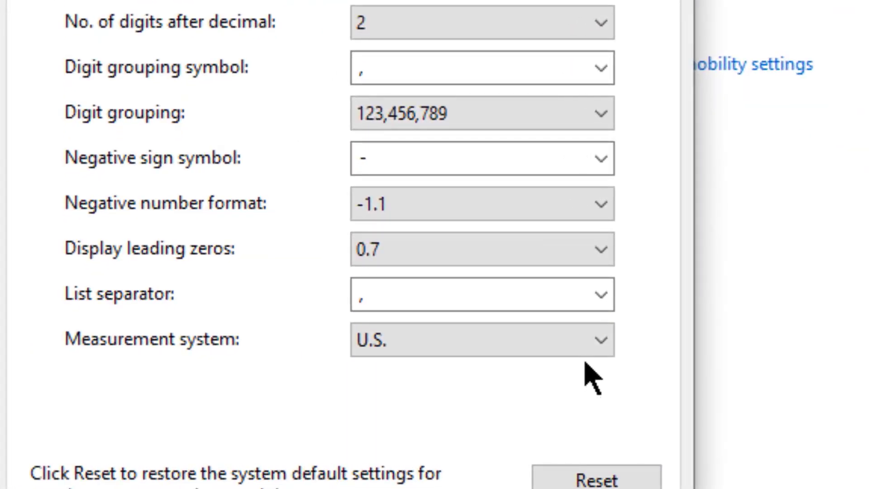
- Set the measurement system to Metric, apply the change and close the region settings
{"action": "left_click", "coordinate": [607, 344]}
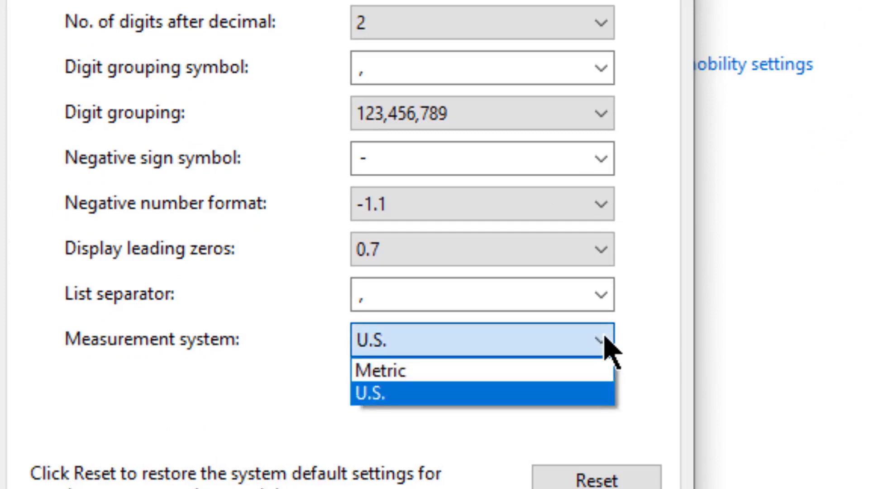
{"action": "left_click", "coordinate": [505, 373]}
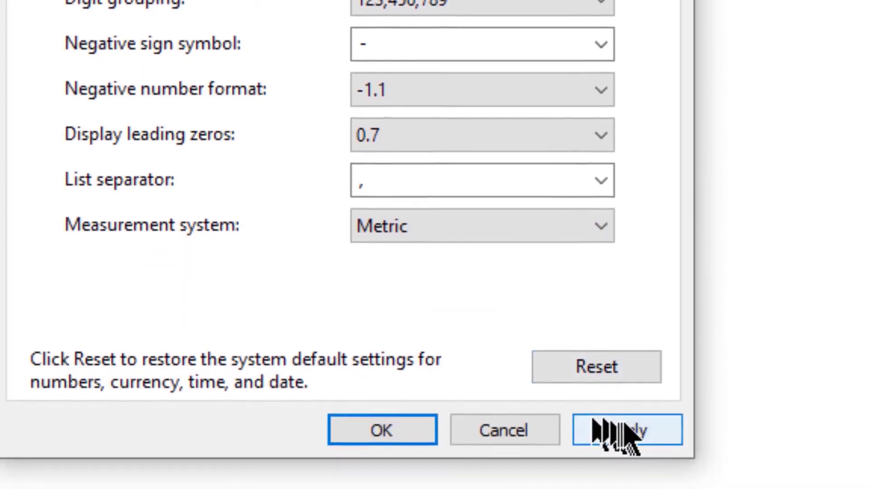
{"action": "left_click", "coordinate": [609, 429]}
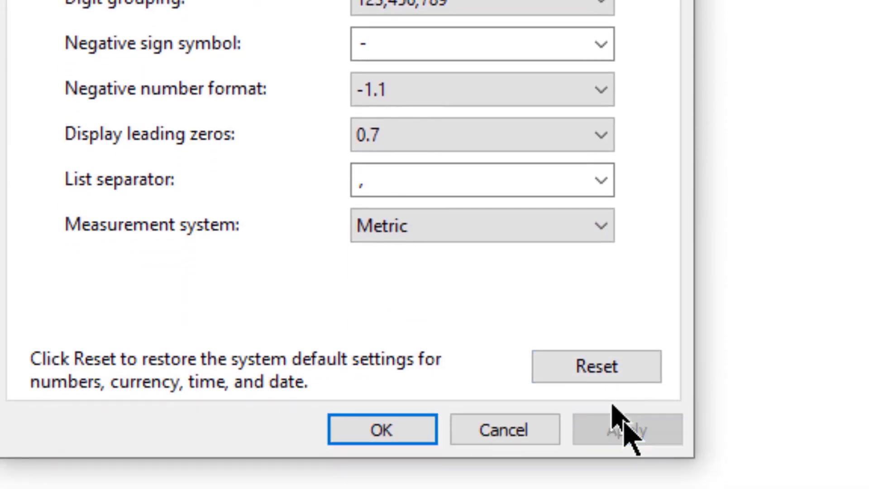
{"action": "left_click", "coordinate": [398, 428]}
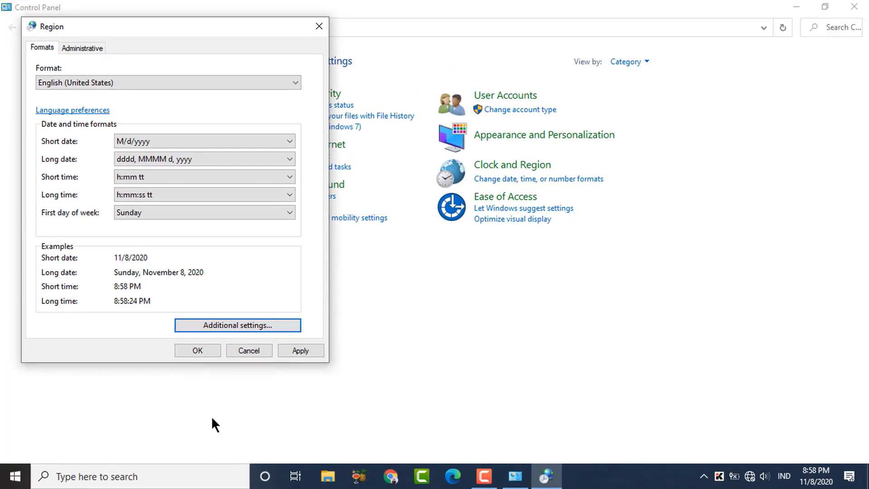
{"action": "left_click", "coordinate": [202, 350]}
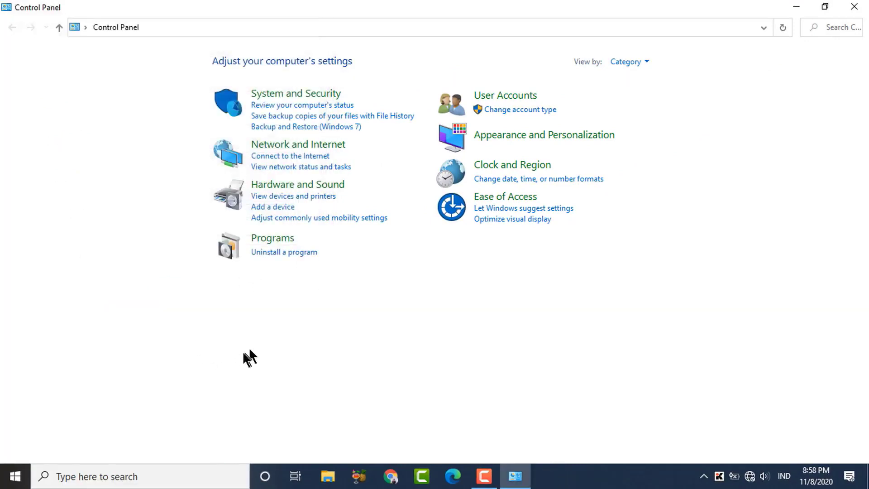
- Start Excel 2016 with a blank workbook and check the units of the page margin presets
{"action": "left_click", "coordinate": [13, 476]}
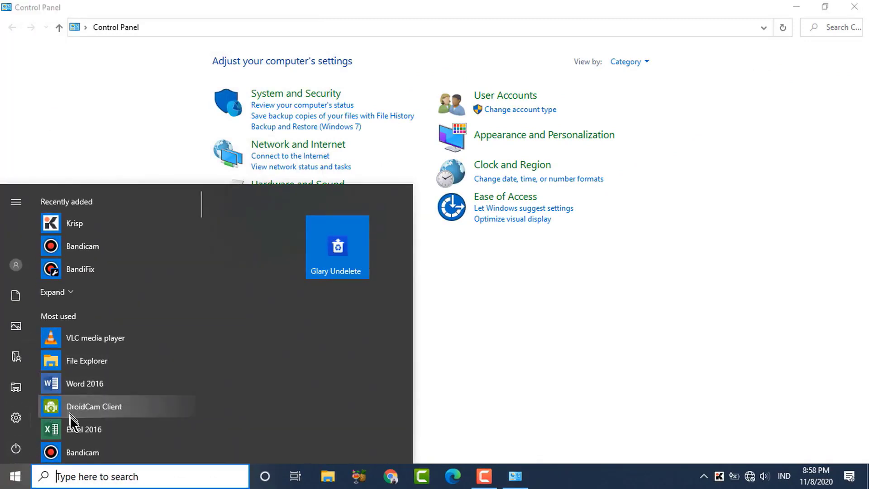
{"action": "left_click", "coordinate": [73, 430]}
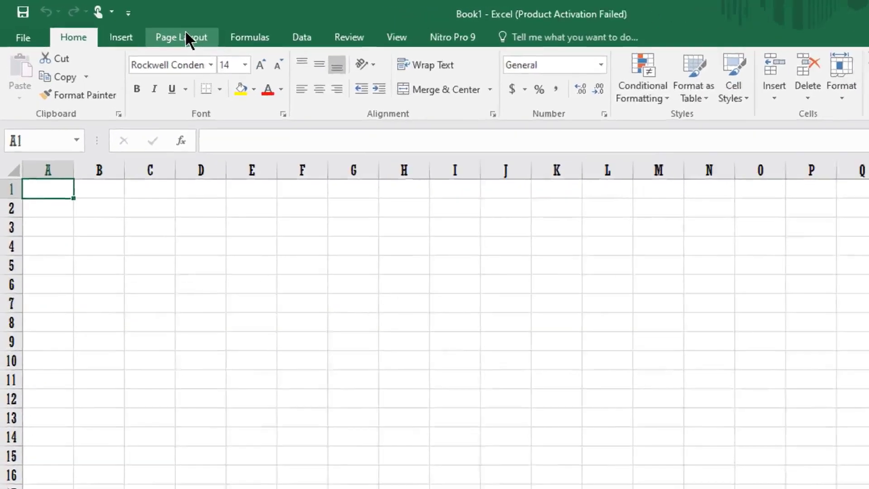
{"action": "left_click", "coordinate": [146, 29]}
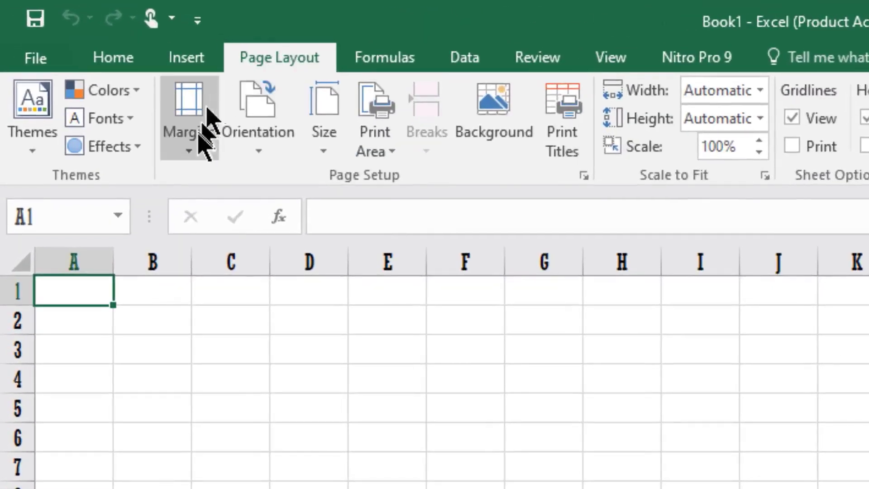
{"action": "left_click", "coordinate": [201, 138]}
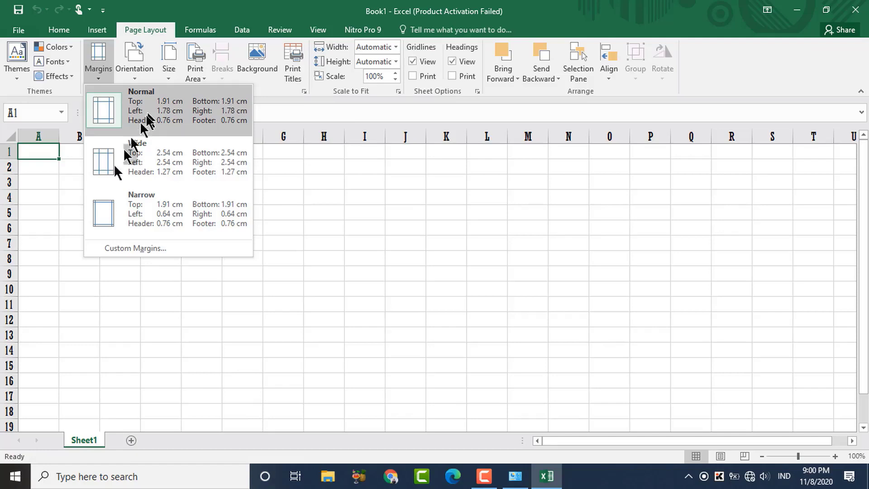
- Switch to Word 2016 by starting it with a blank document, and open its Advanced options
{"action": "left_click", "coordinate": [22, 483]}
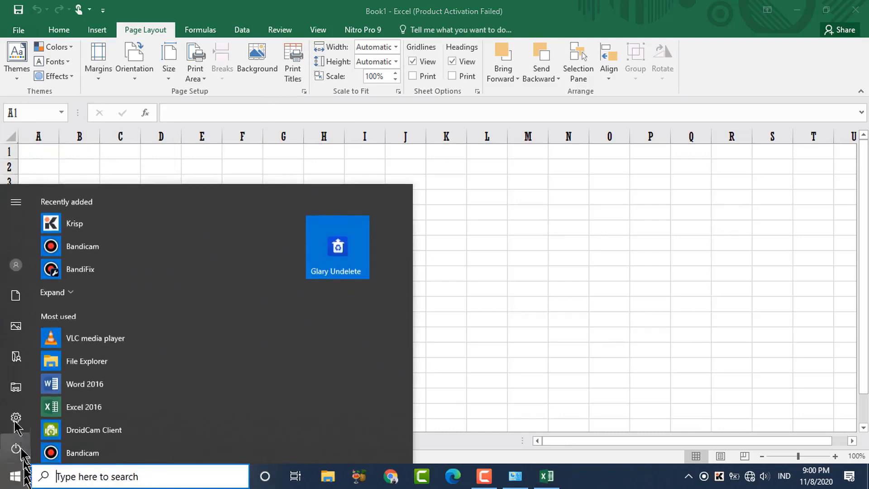
{"action": "left_click", "coordinate": [69, 392]}
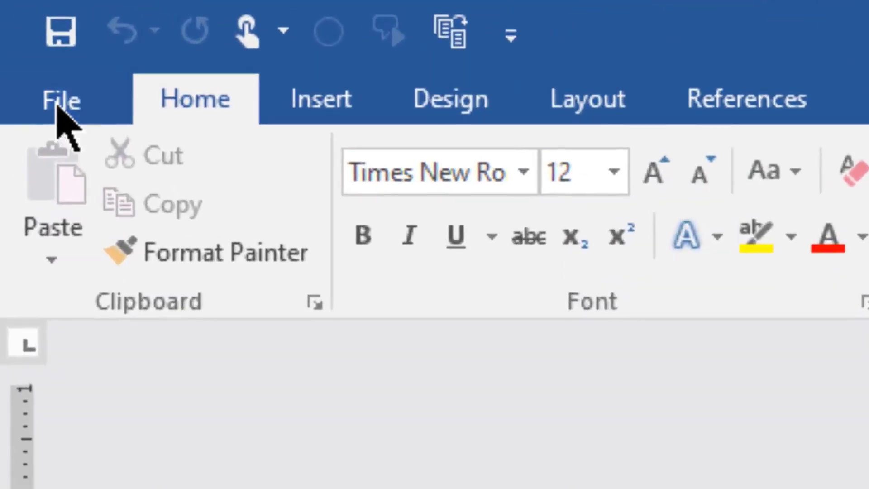
{"action": "left_click", "coordinate": [58, 105]}
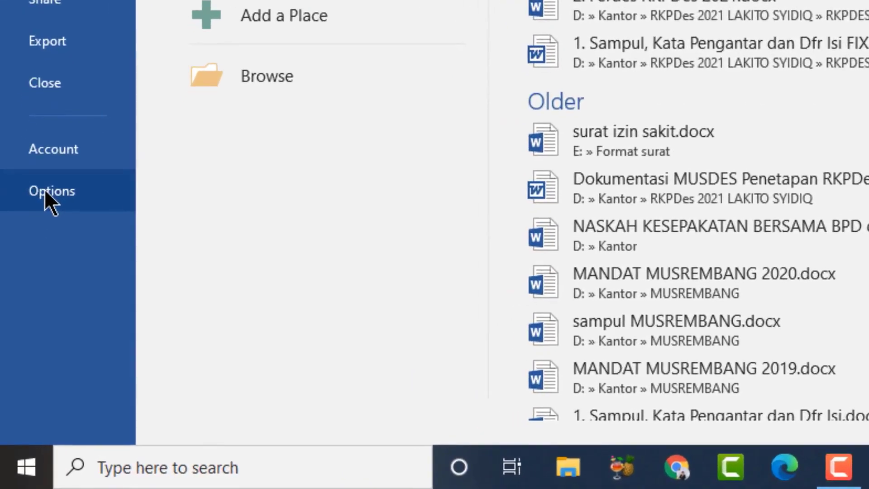
{"action": "left_click", "coordinate": [44, 189]}
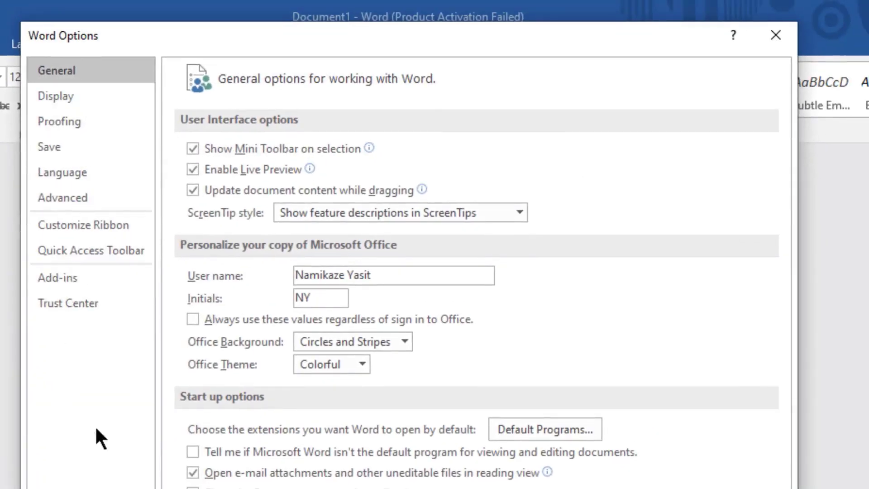
{"action": "left_click", "coordinate": [82, 198]}
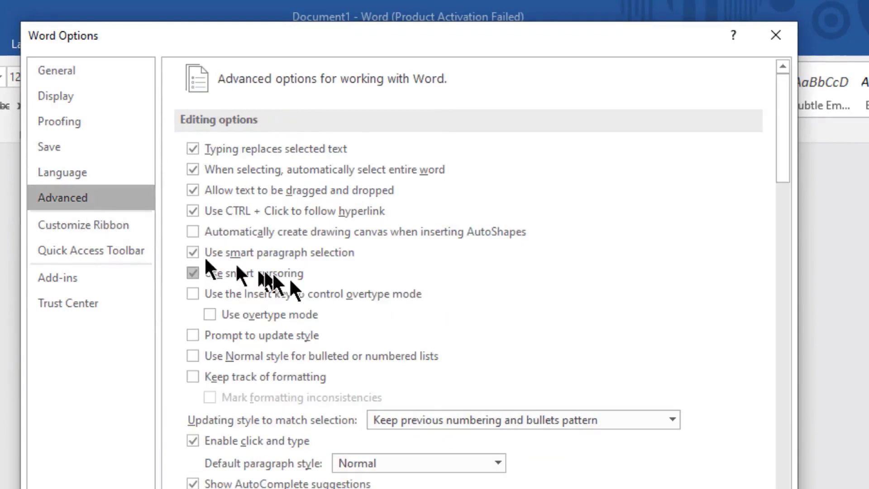
- Set Word's display measurements to Centimeters and apply the options
{"action": "scroll", "coordinate": [312, 271], "scroll_direction": "down", "scroll_amount": 5}
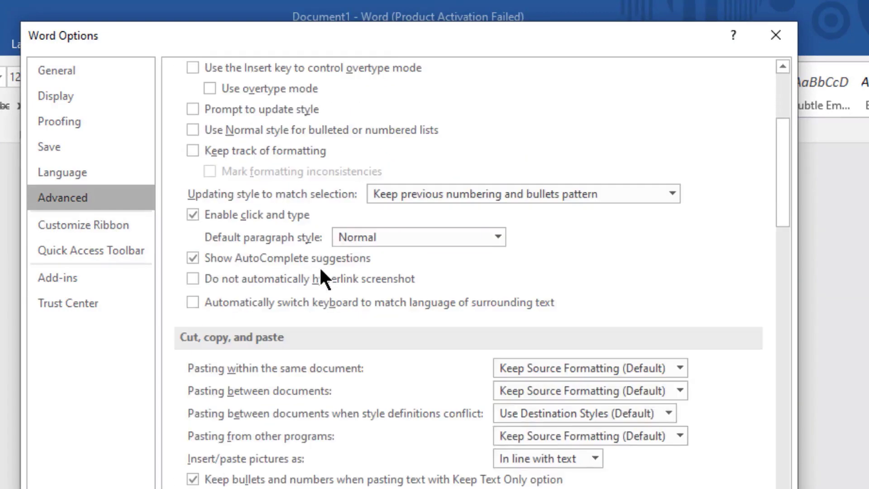
{"action": "scroll", "coordinate": [320, 270], "scroll_direction": "down", "scroll_amount": 7}
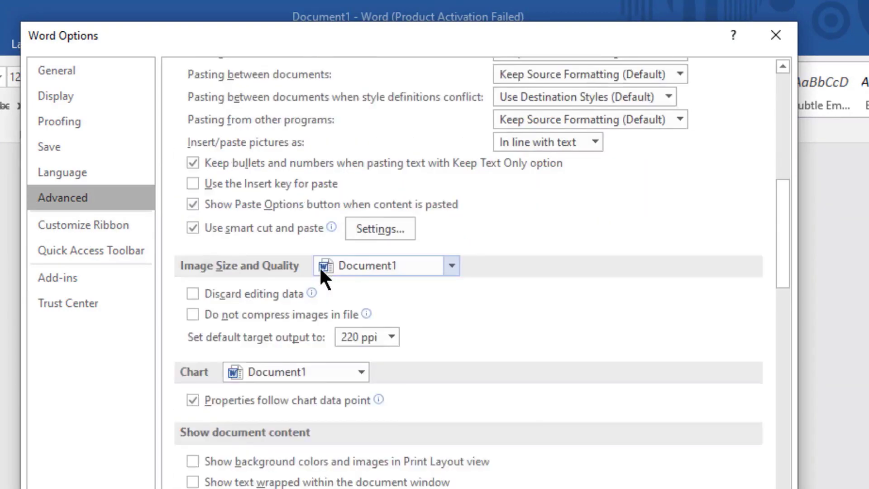
{"action": "scroll", "coordinate": [319, 266], "scroll_direction": "down", "scroll_amount": 9}
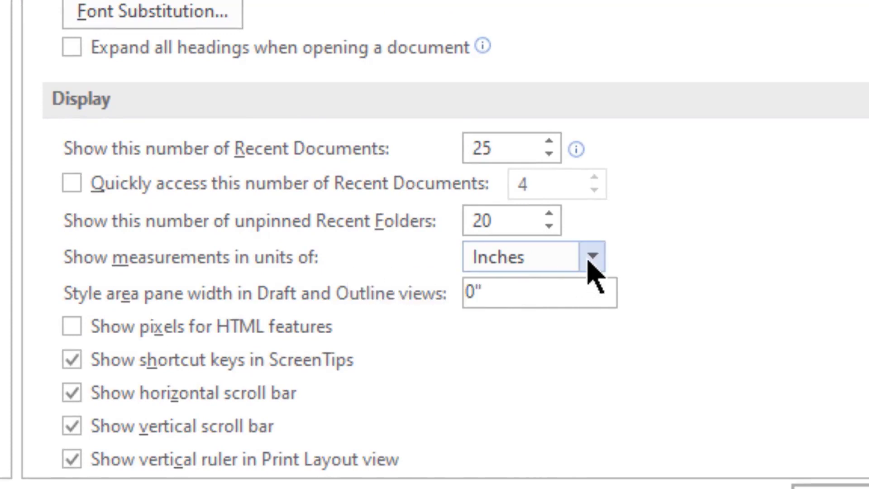
{"action": "left_click", "coordinate": [593, 257]}
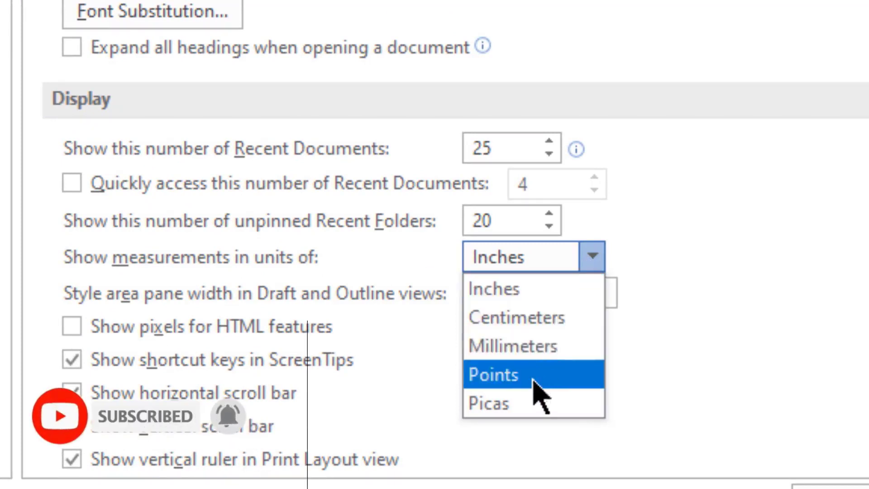
{"action": "left_click", "coordinate": [570, 331]}
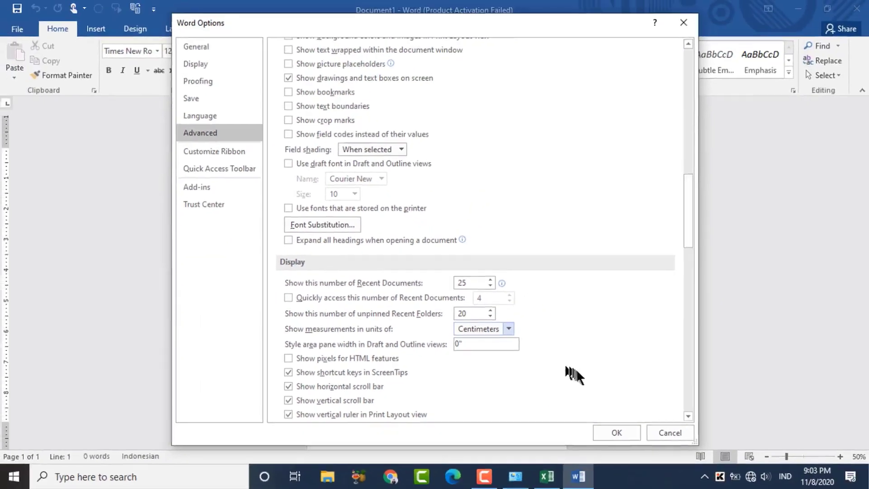
{"action": "left_click", "coordinate": [606, 432]}
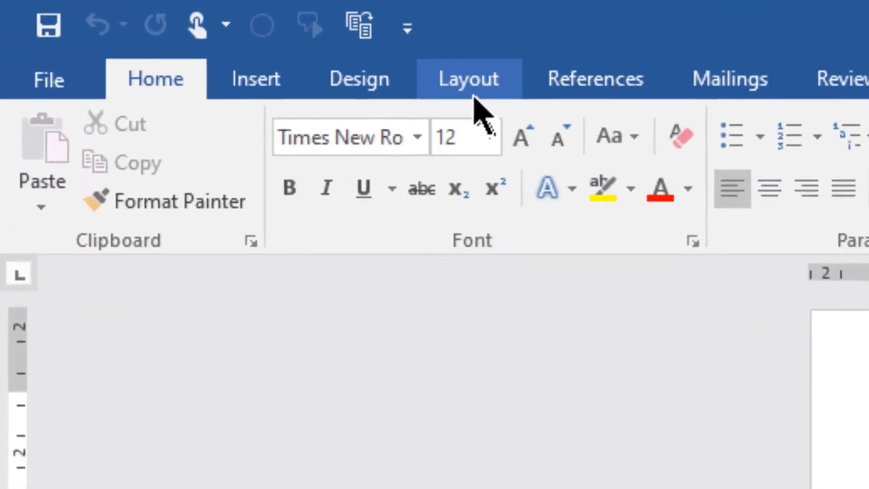
- Check the measurement units in Word's page margin presets
{"action": "left_click", "coordinate": [477, 93]}
{"action": "left_click", "coordinate": [23, 149]}
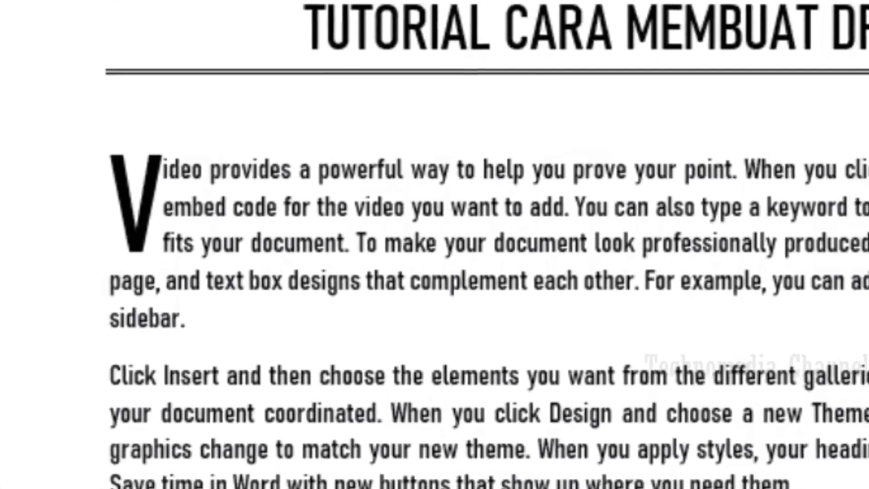
- Add two new lines after the document's last paragraph and paste the copied text there
{"action": "scroll", "coordinate": [675, 204], "scroll_direction": "down", "scroll_amount": 4}
{"action": "left_click", "coordinate": [566, 208]}
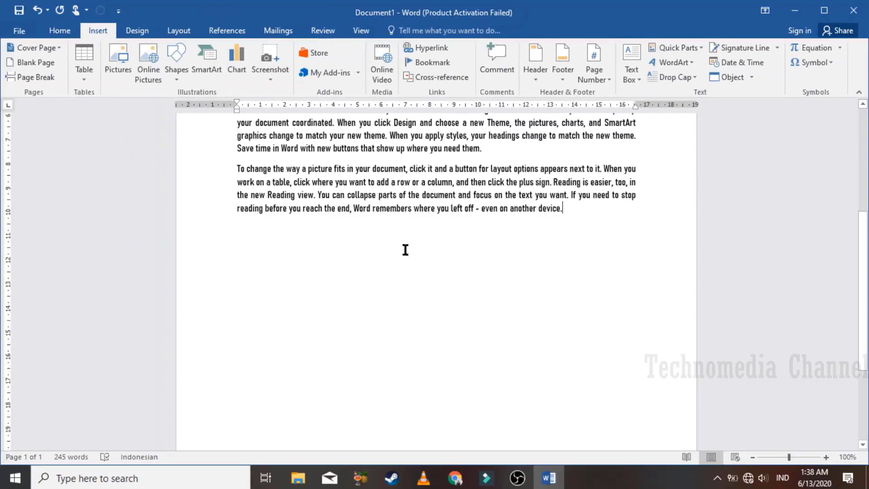
{"action": "key", "text": "Return"}
{"action": "key", "text": "Return"}
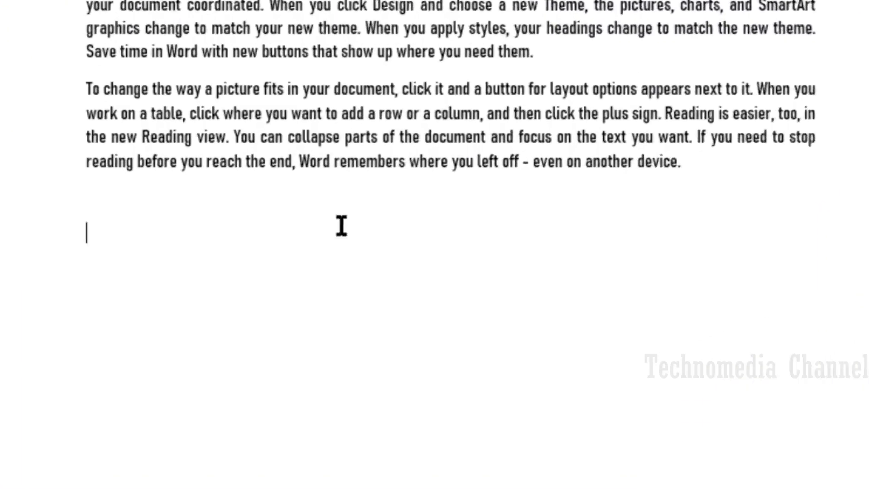
{"action": "key", "text": "ctrl+v"}
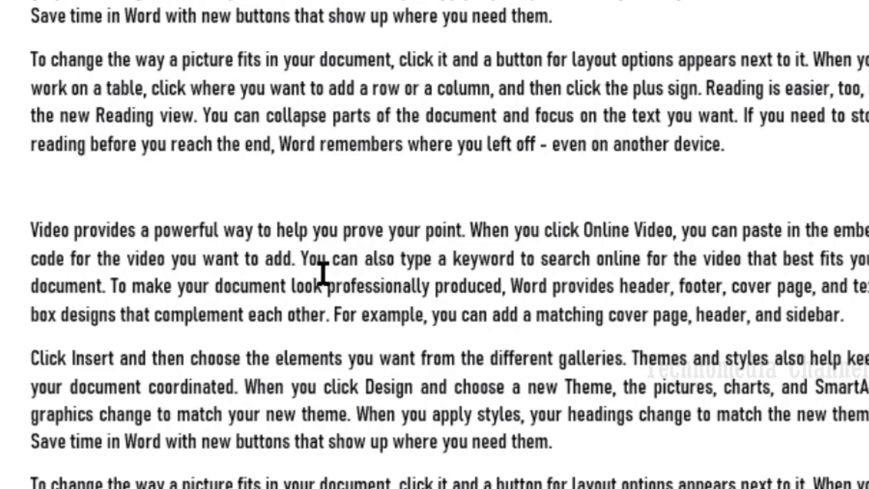
- Apply a Dropped drop cap to the first letter of the pasted paragraph starting with "Video provides"
{"action": "left_click", "coordinate": [410, 274]}
{"action": "left_click", "coordinate": [844, 312]}
{"action": "left_click", "coordinate": [29, 229]}
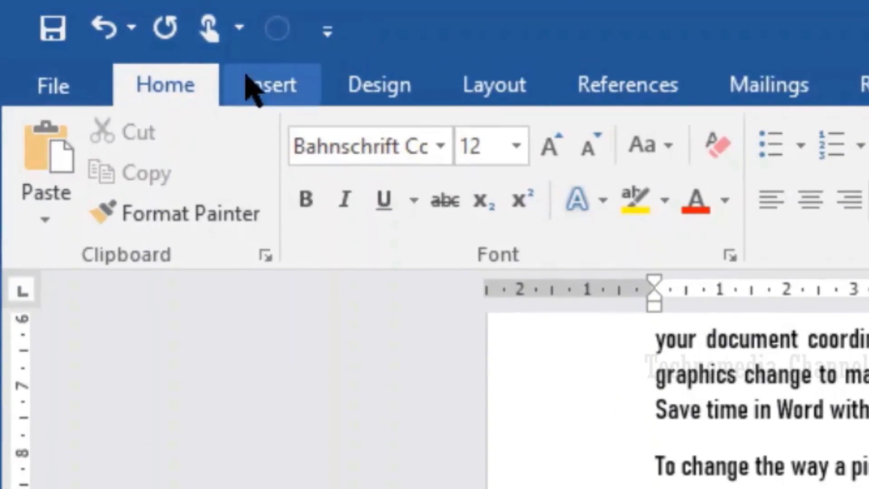
{"action": "left_click", "coordinate": [251, 86]}
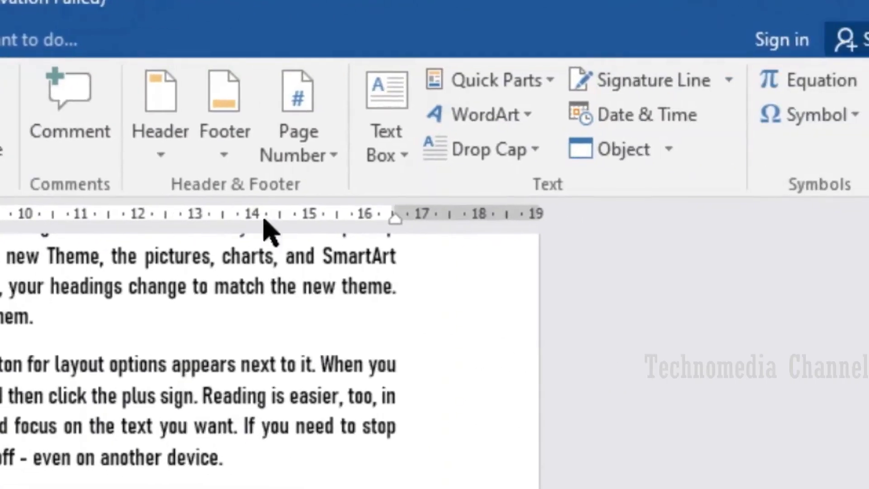
{"action": "left_click", "coordinate": [508, 151]}
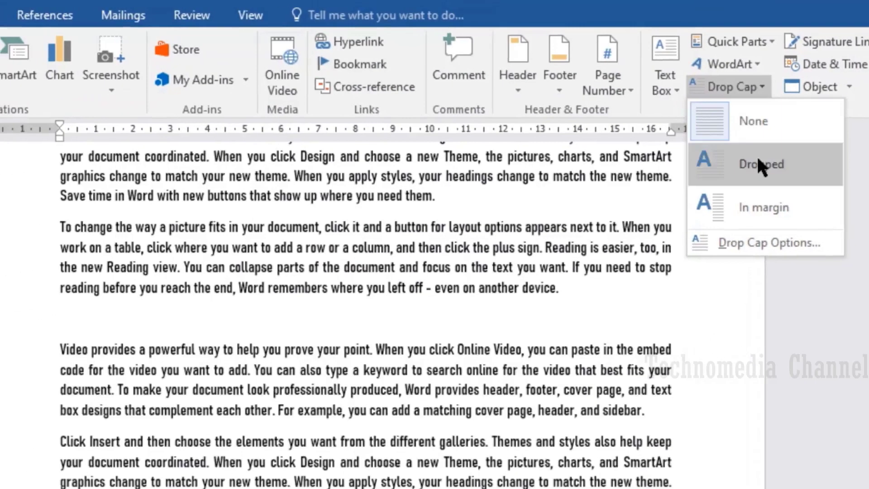
{"action": "left_click", "coordinate": [535, 267]}
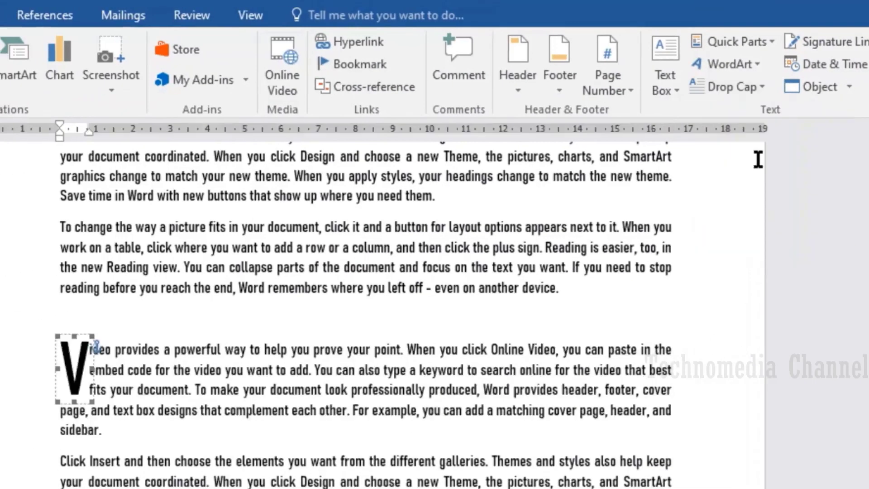
- Set the pasted paragraph's drop cap to the Dropped position with 5 lines to drop, and enlarge its frame slightly
{"action": "left_click", "coordinate": [738, 85]}
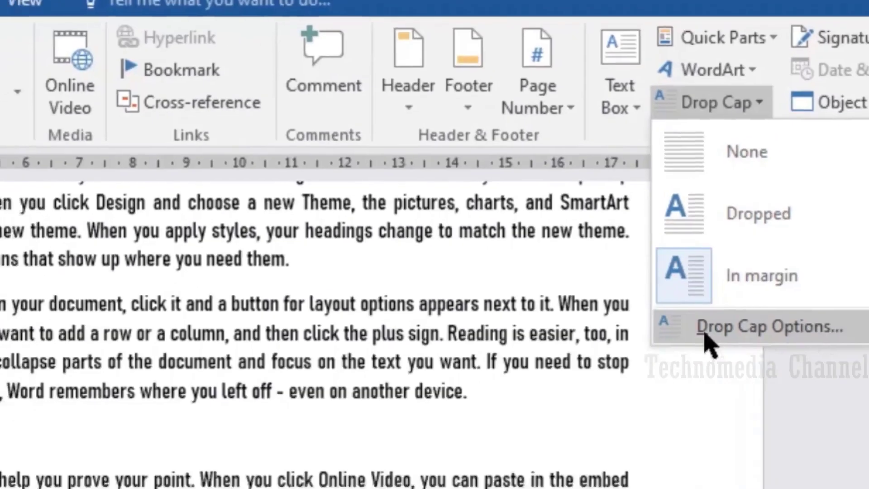
{"action": "left_click", "coordinate": [661, 357]}
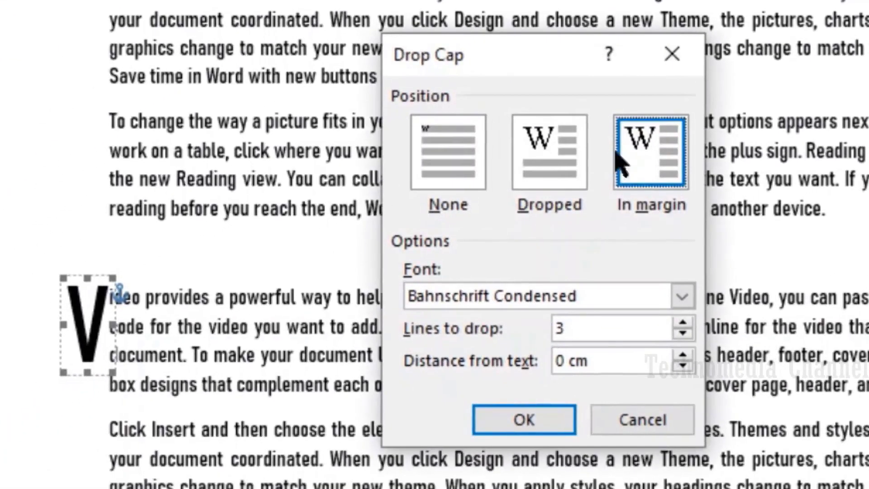
{"action": "left_click", "coordinate": [544, 180]}
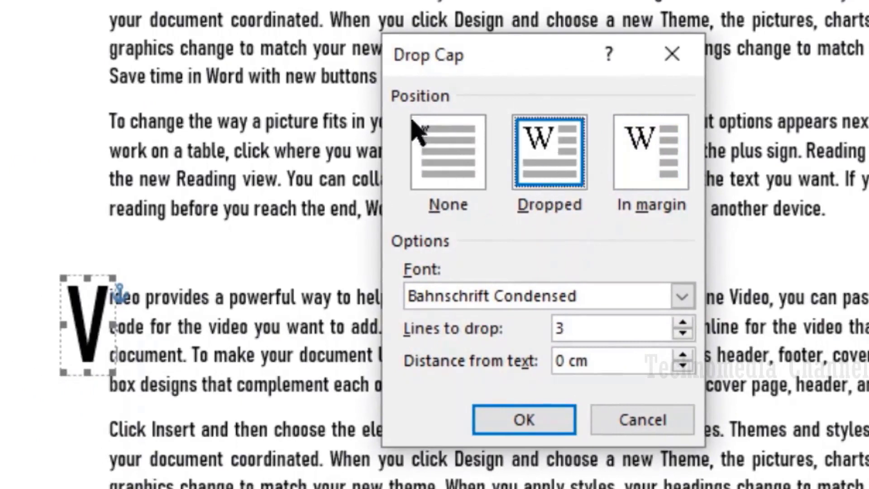
{"action": "left_click", "coordinate": [683, 296]}
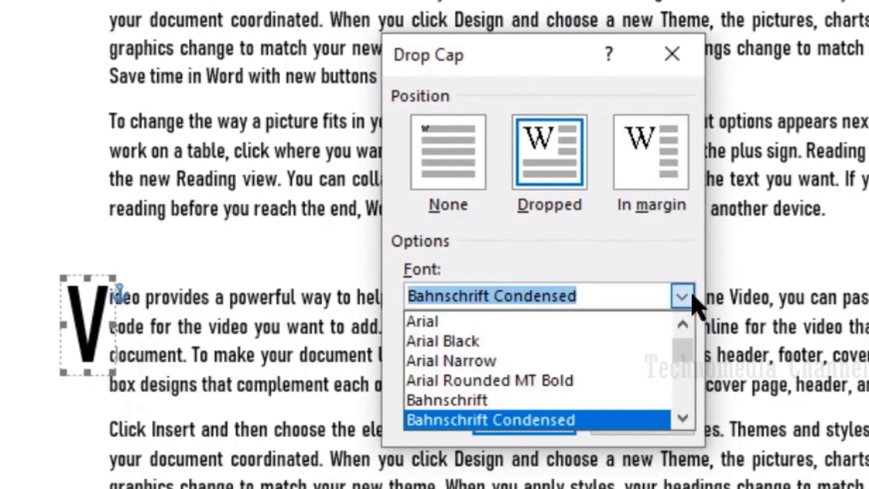
{"action": "left_click", "coordinate": [682, 297]}
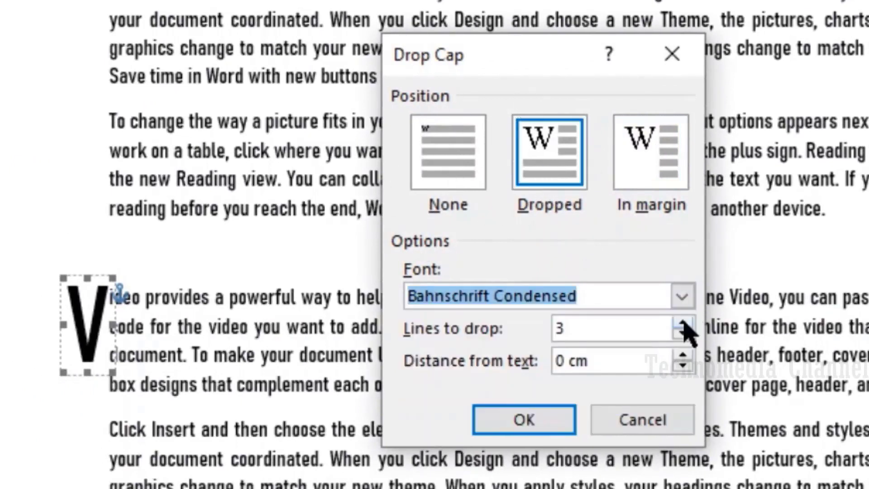
{"action": "left_click", "coordinate": [682, 323]}
{"action": "left_click", "coordinate": [683, 323]}
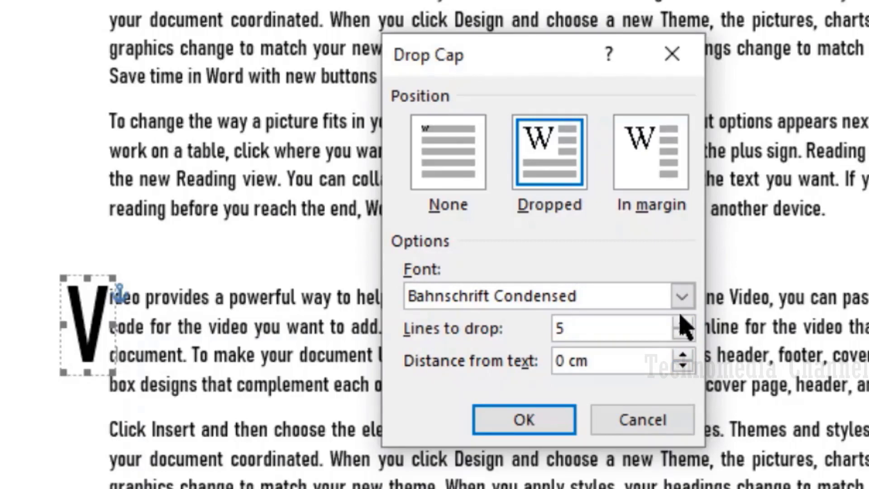
{"action": "left_click", "coordinate": [543, 417]}
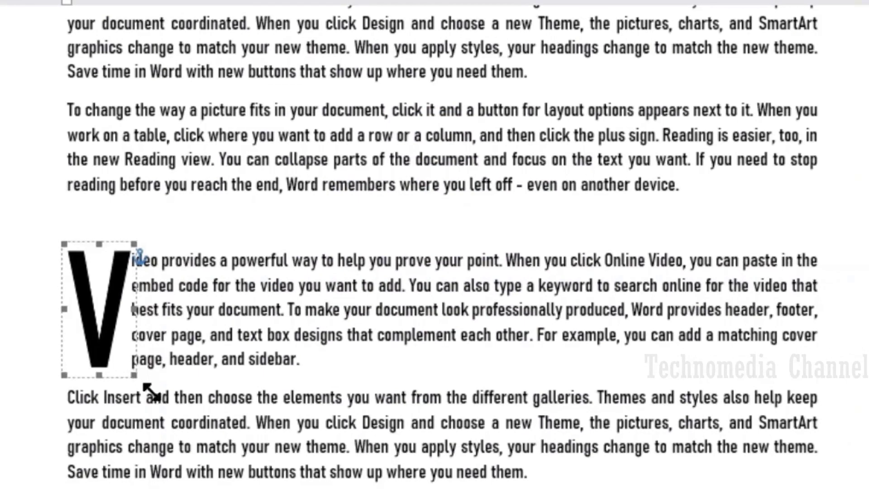
{"action": "left_click_drag", "start_coordinate": [135, 372], "coordinate": [167, 390]}
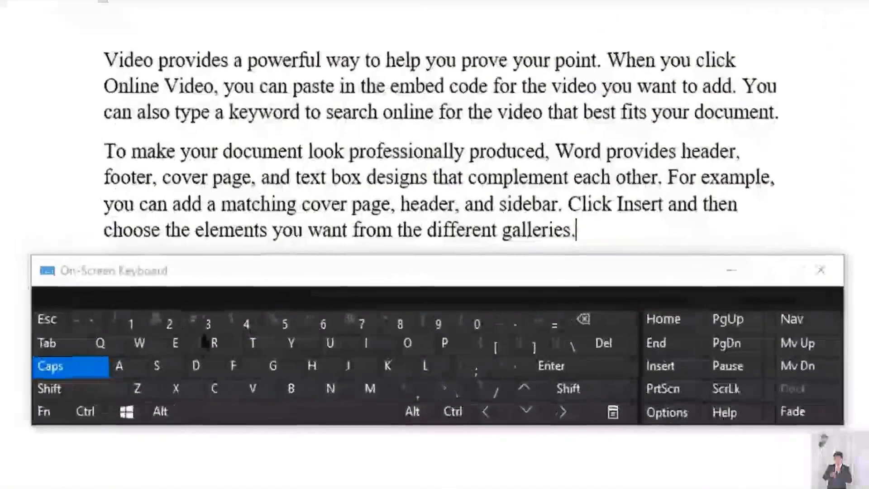
- Make all the text in the document bold and copy it, using the On-Screen Keyboard
{"action": "left_click", "coordinate": [205, 382]}
{"action": "left_click", "coordinate": [226, 353]}
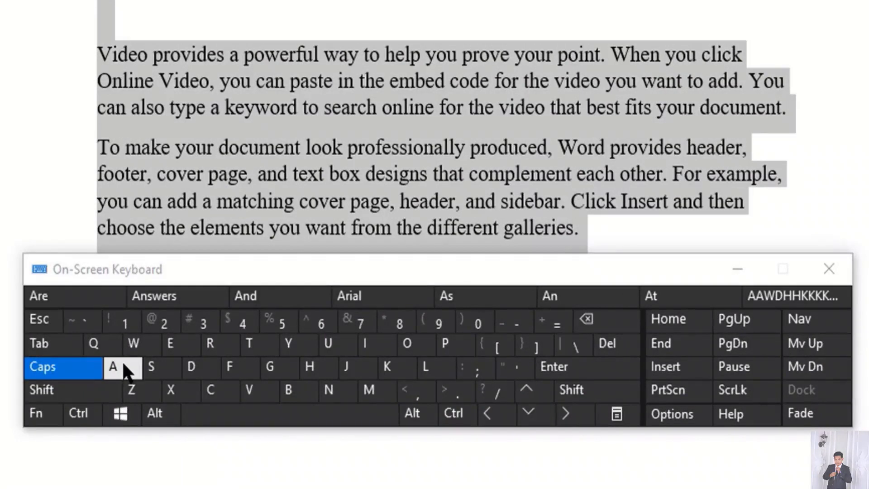
{"action": "left_click", "coordinate": [79, 413]}
{"action": "left_click", "coordinate": [292, 392]}
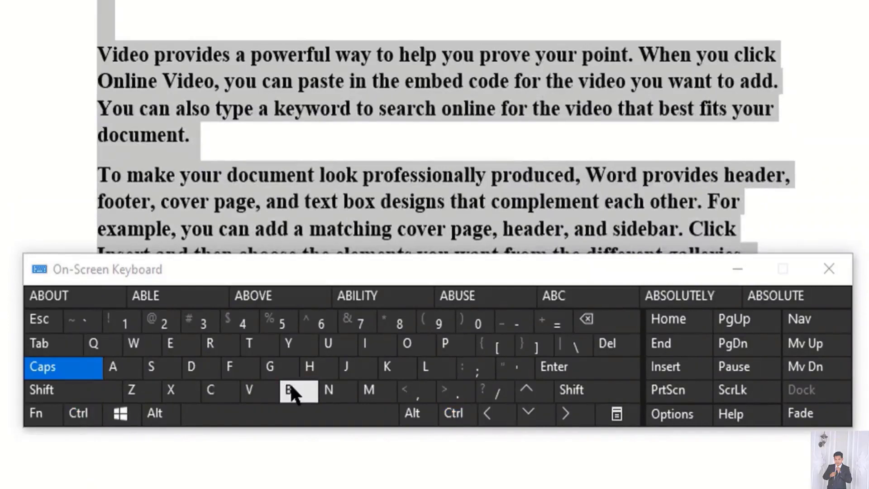
{"action": "left_click", "coordinate": [79, 413]}
{"action": "left_click", "coordinate": [222, 391]}
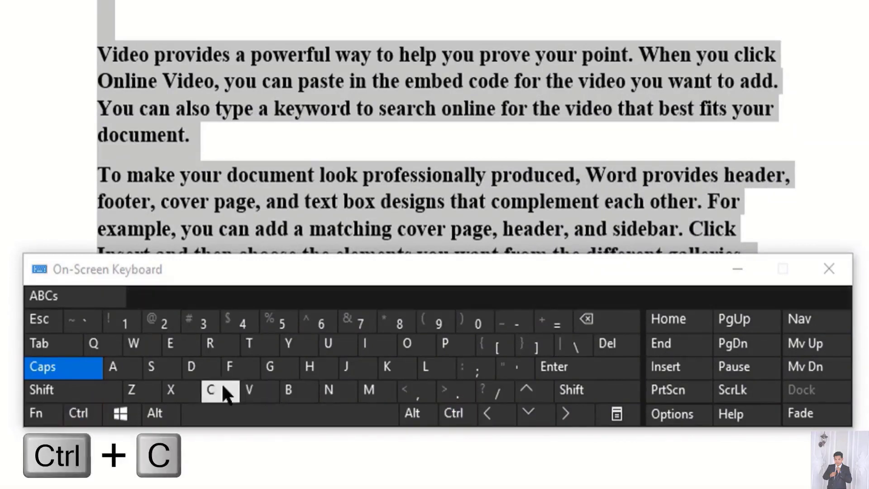
- Open the Font dialog for the selected text and close it without changing anything
{"action": "key", "text": "ctrl"}
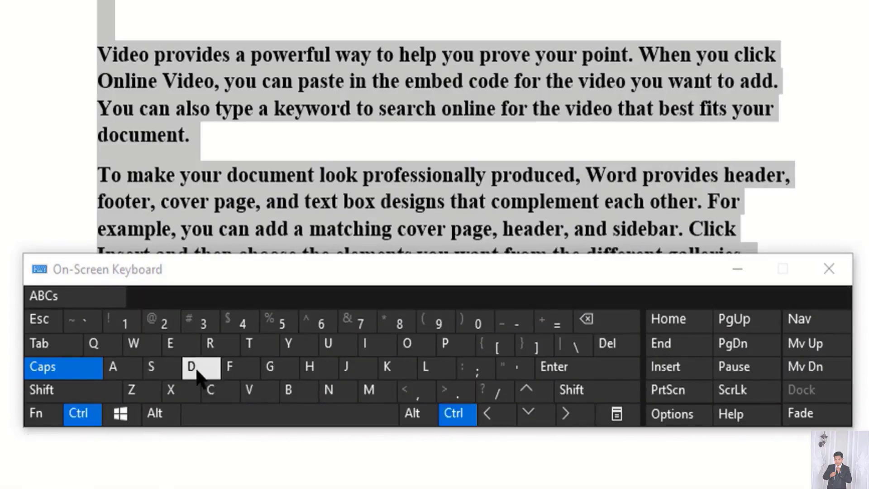
{"action": "left_click", "coordinate": [197, 371]}
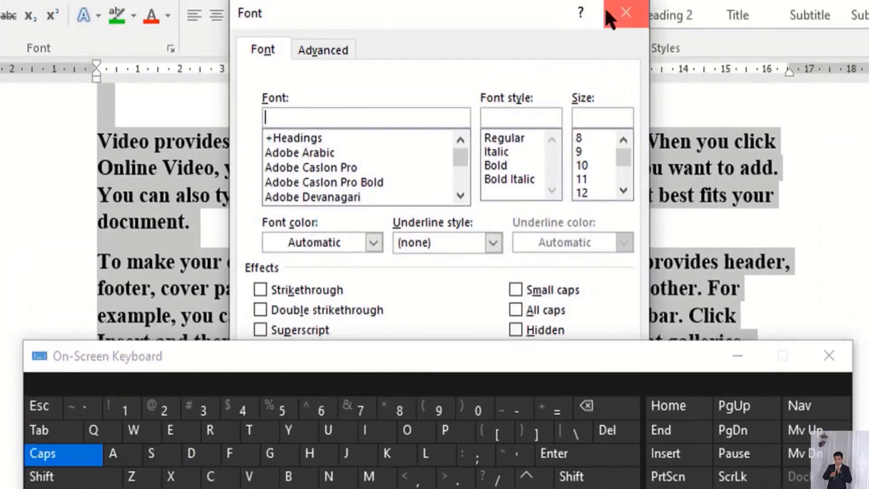
{"action": "left_click", "coordinate": [625, 12]}
- Centre the selected paragraphs using the On-Screen Keyboard
{"action": "left_click", "coordinate": [78, 485]}
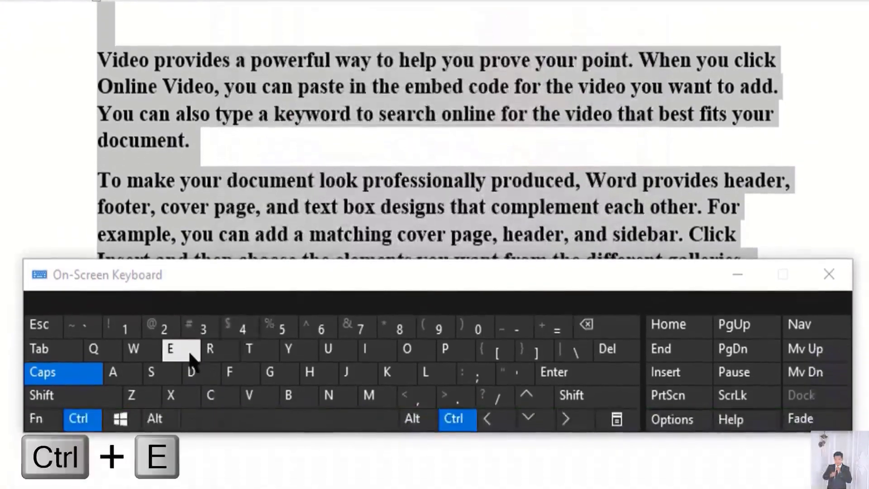
{"action": "left_click", "coordinate": [183, 421]}
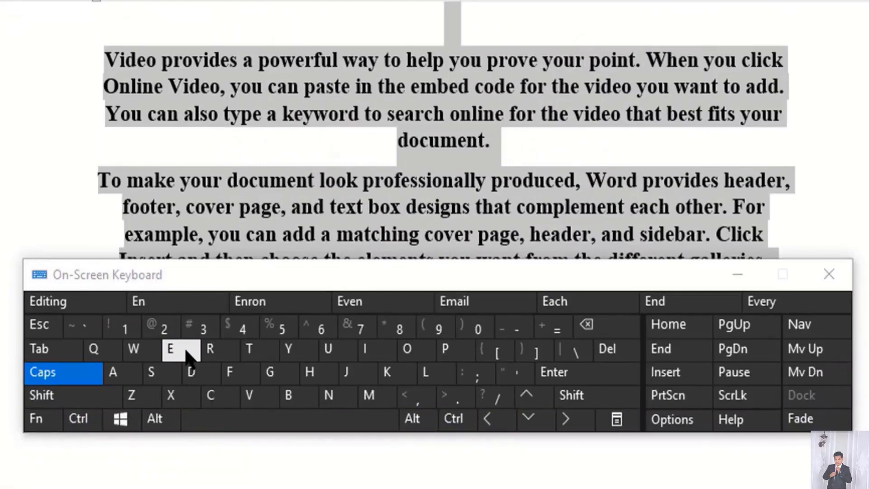
- Open the document search with the On-Screen Keyboard and clear its previous search text
{"action": "key", "text": "ctrl"}
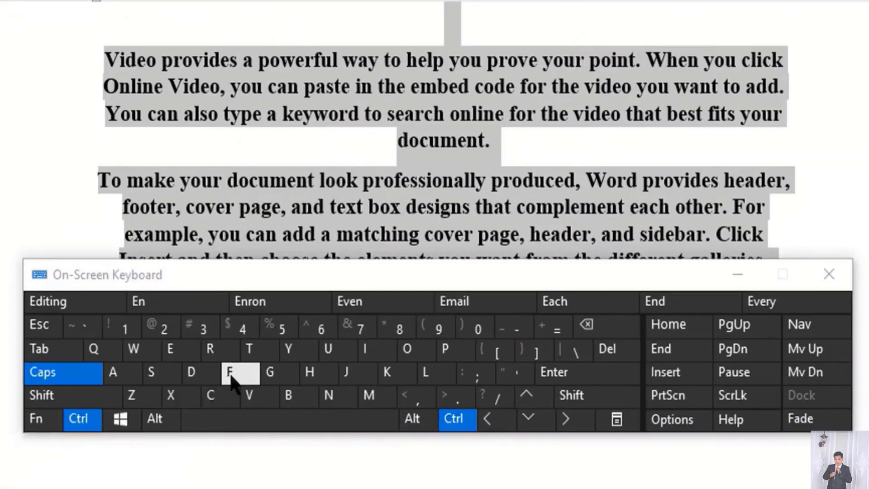
{"action": "left_click", "coordinate": [231, 374]}
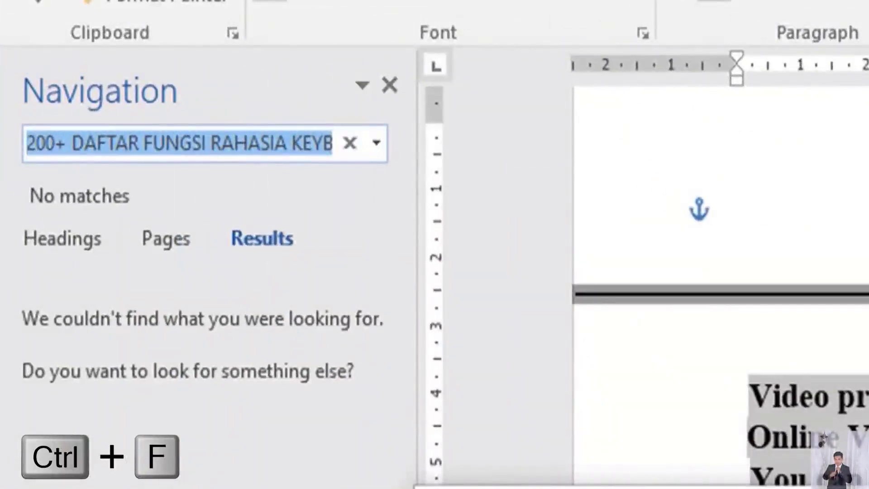
{"action": "left_click", "coordinate": [349, 143]}
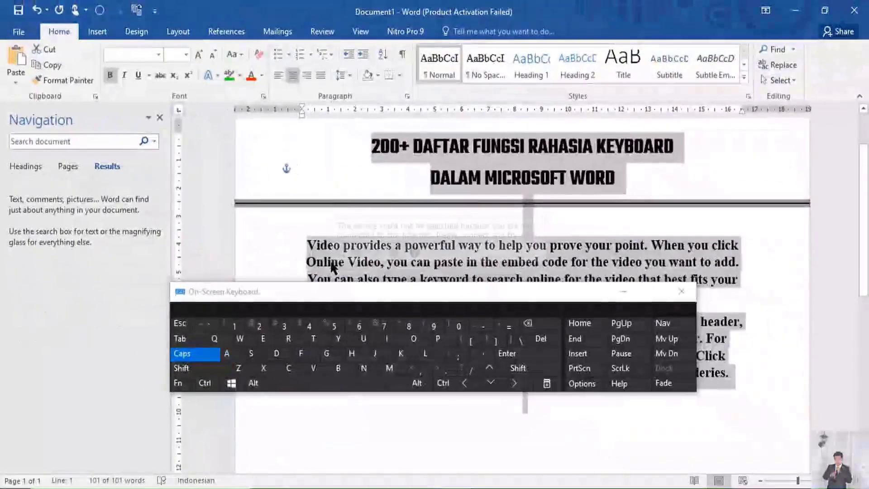
- Open Find and Replace for Go To and for Replace using the On-Screen Keyboard, leaving the document text unchanged
{"action": "key", "text": "ctrl"}
{"action": "left_click", "coordinate": [299, 362]}
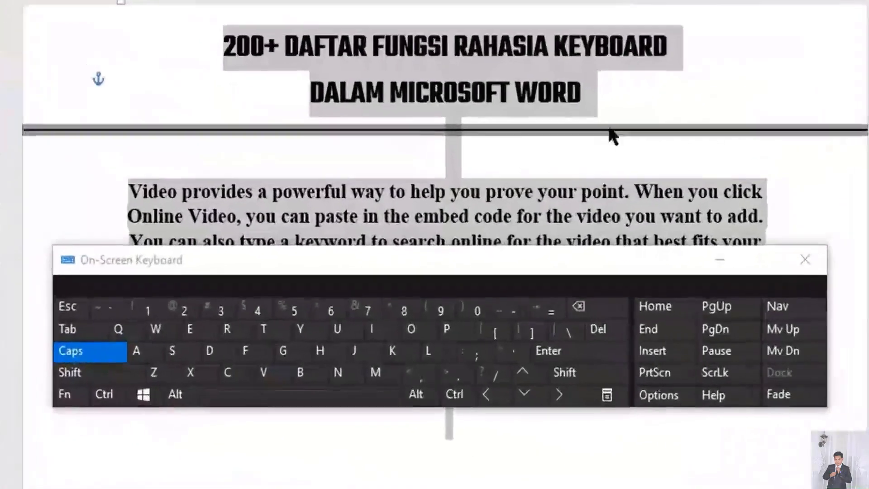
{"action": "left_click", "coordinate": [454, 394]}
{"action": "left_click", "coordinate": [330, 353]}
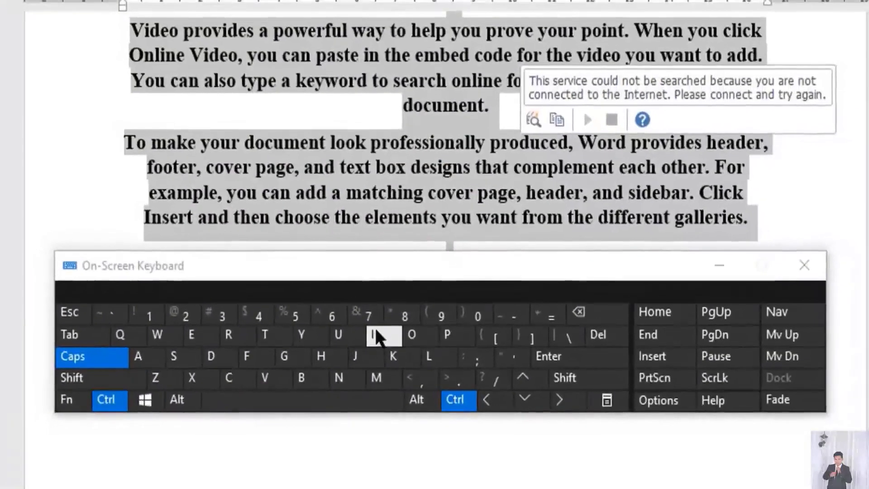
- Italicise all the selected text and justify its paragraphs using the On-Screen Keyboard
{"action": "left_click", "coordinate": [376, 330]}
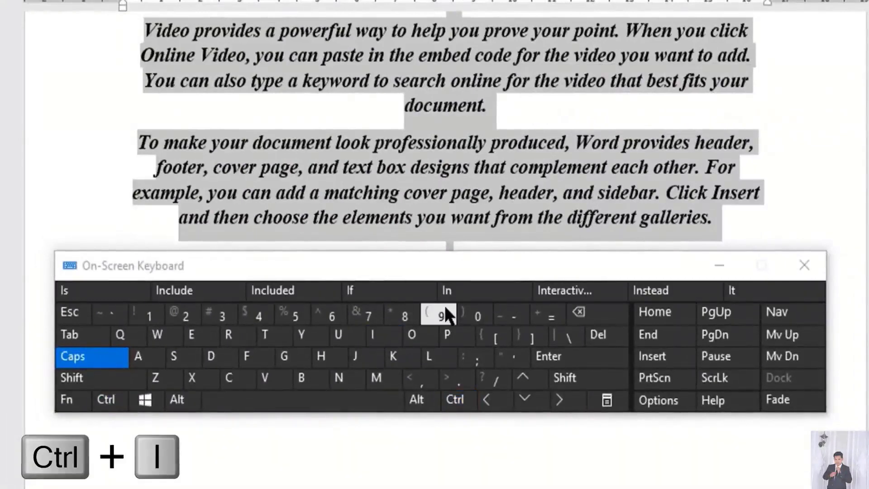
{"action": "left_click", "coordinate": [454, 399]}
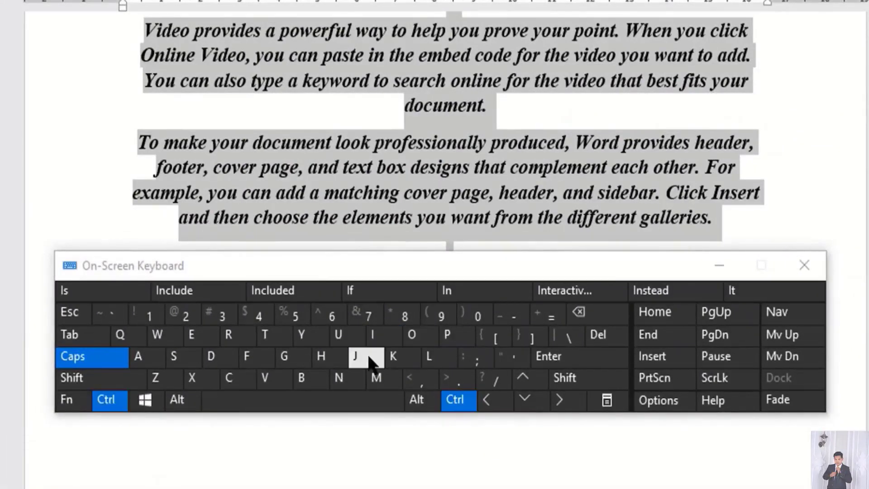
{"action": "left_click", "coordinate": [366, 357]}
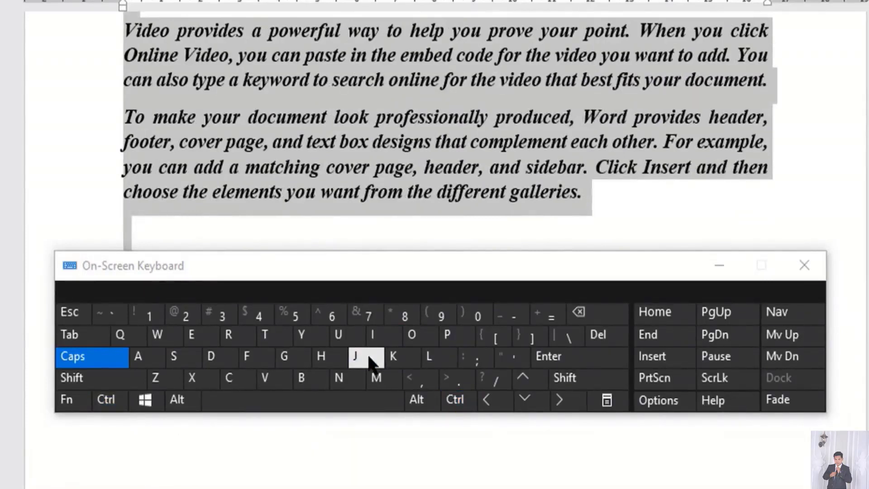
- Open the Insert Hyperlink dialog for the selected text and close it without adding a link
{"action": "left_click", "coordinate": [455, 399]}
{"action": "left_click", "coordinate": [401, 356]}
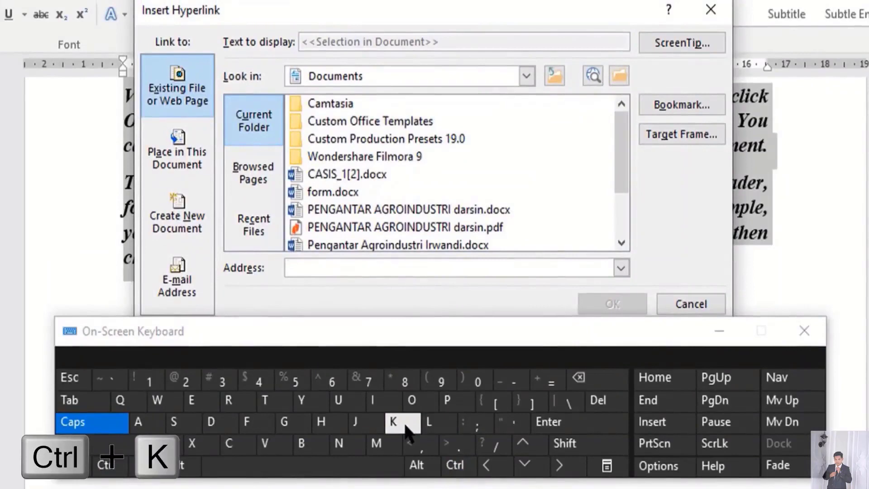
{"action": "left_click", "coordinate": [710, 10]}
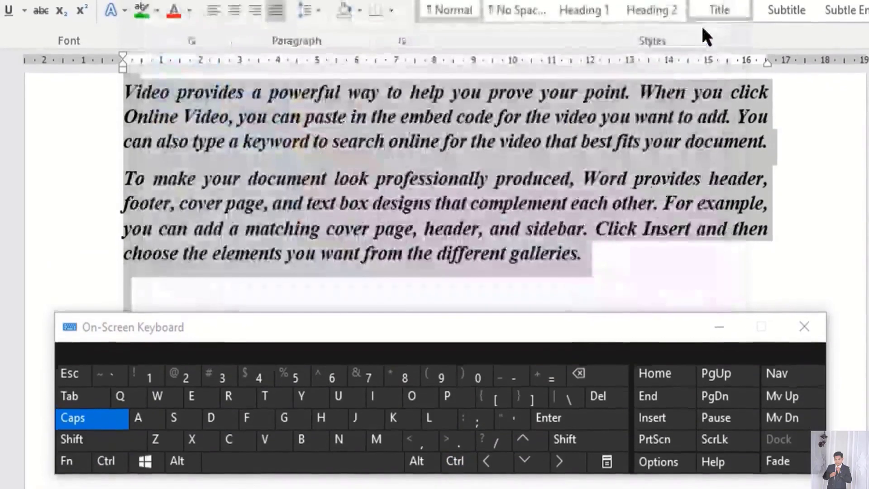
- Left-align the selected paragraphs using the On-Screen Keyboard
{"action": "key", "text": "ctrl"}
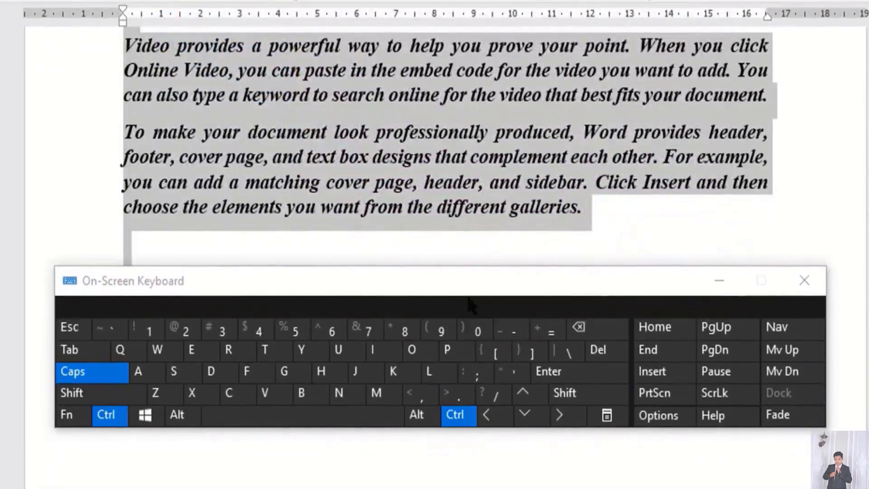
{"action": "left_click", "coordinate": [443, 380]}
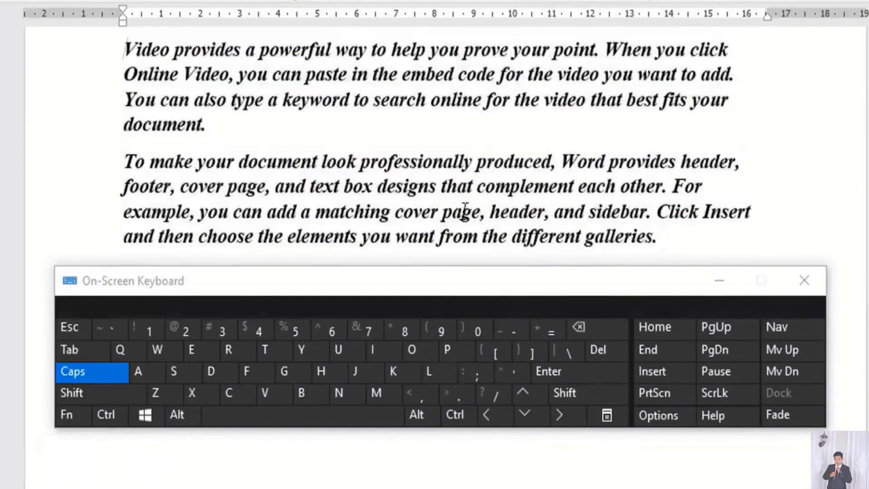
- Create a new blank document using the On-Screen Keyboard
{"action": "key", "text": "ctrl"}
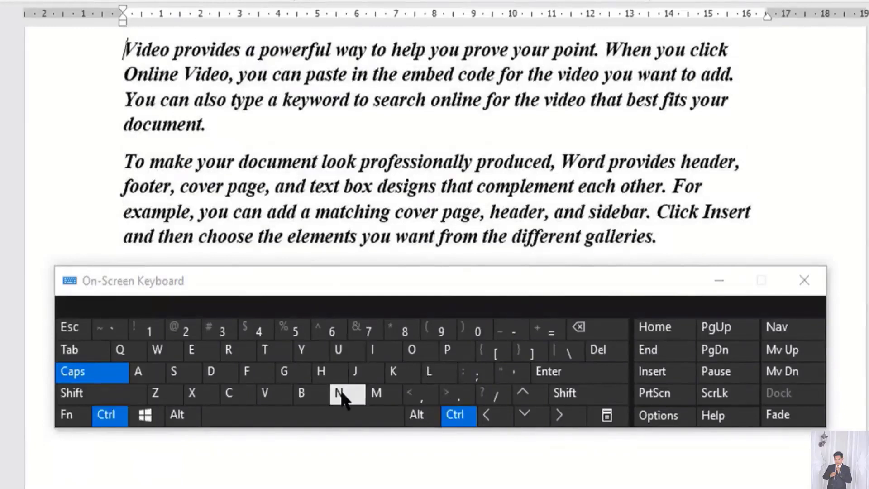
{"action": "left_click", "coordinate": [341, 394]}
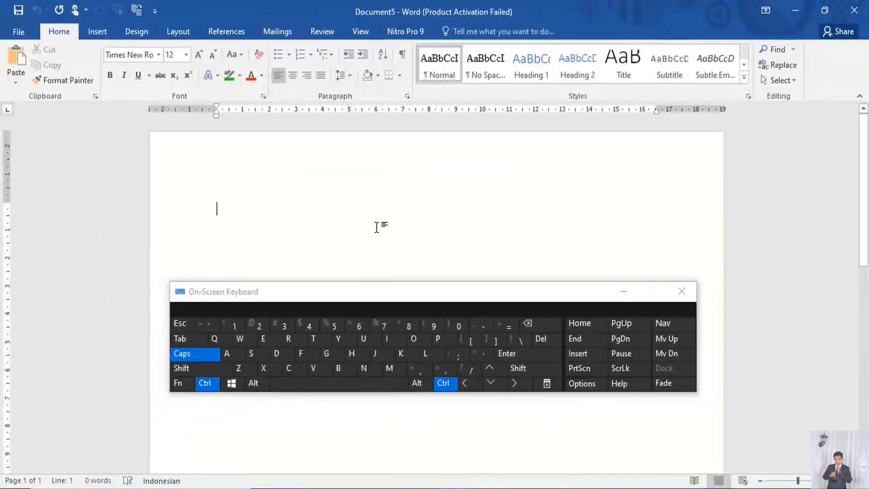
- View the Open page and return to the blank document, and bring up the Print page
{"action": "left_click", "coordinate": [414, 339], "text": "ctrl"}
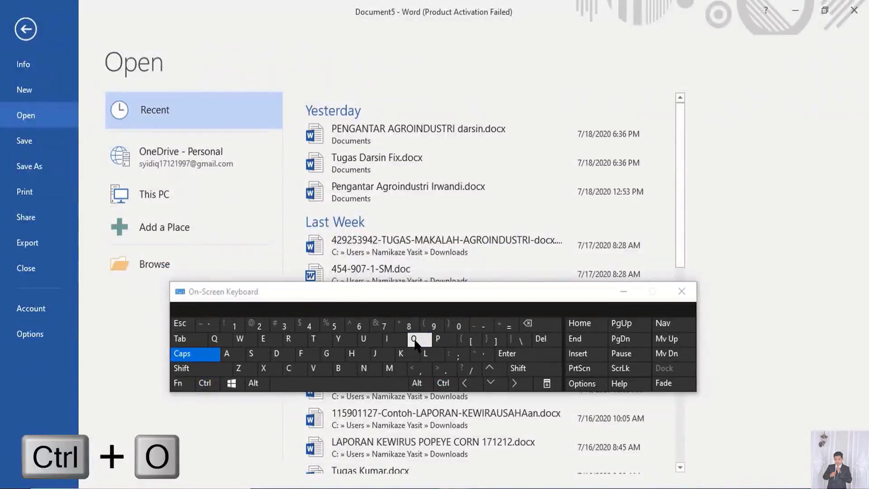
{"action": "left_click", "coordinate": [33, 28]}
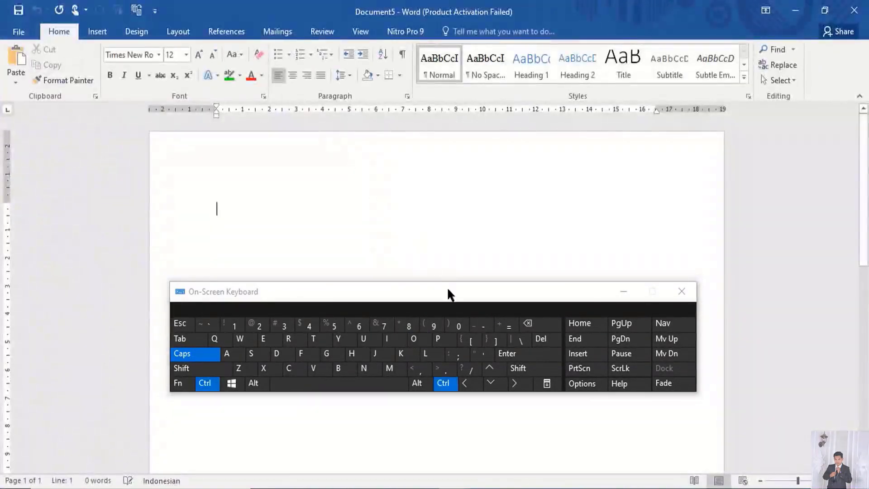
{"action": "left_click", "coordinate": [438, 339], "text": "ctrl"}
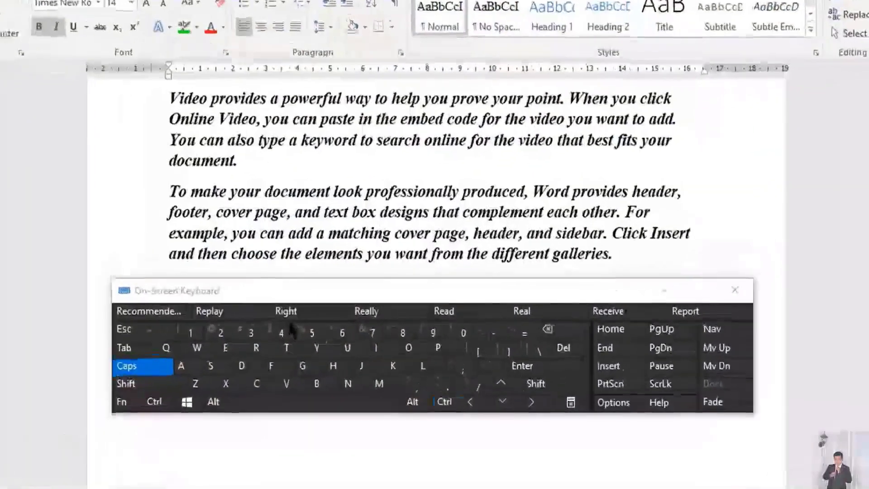
- Right-align the first body paragraph and call up the save page using the On-Screen Keyboard
{"action": "left_click", "coordinate": [269, 351], "text": "ctrl"}
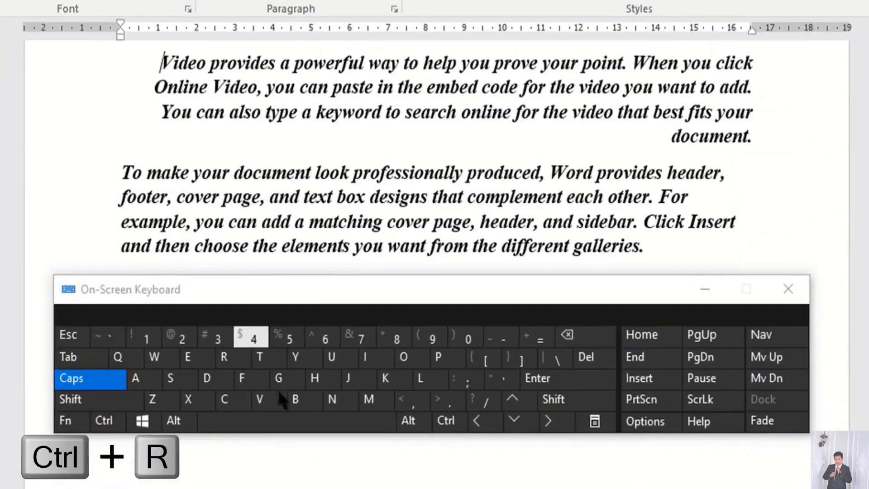
{"action": "key", "text": "ctrl+o"}
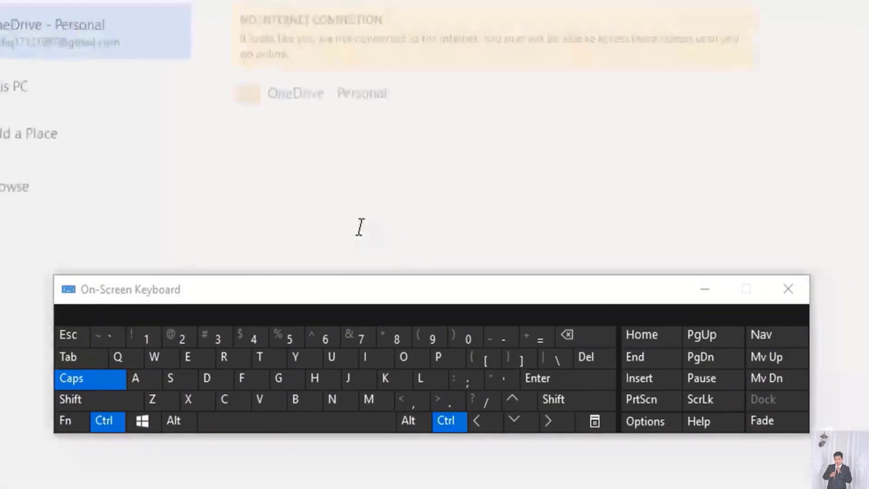
{"action": "key", "text": "ctrl+s"}
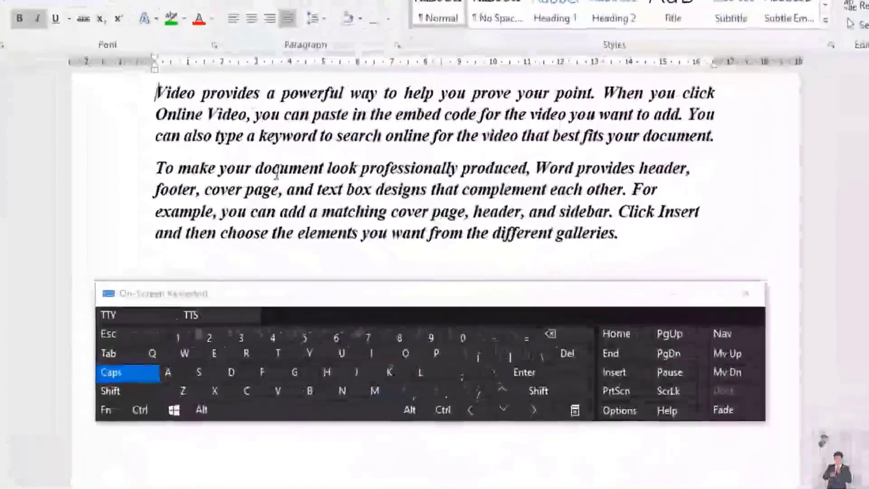
- Apply a hanging indent to the first body paragraph using the On-Screen Keyboard
{"action": "left_click", "coordinate": [140, 410]}
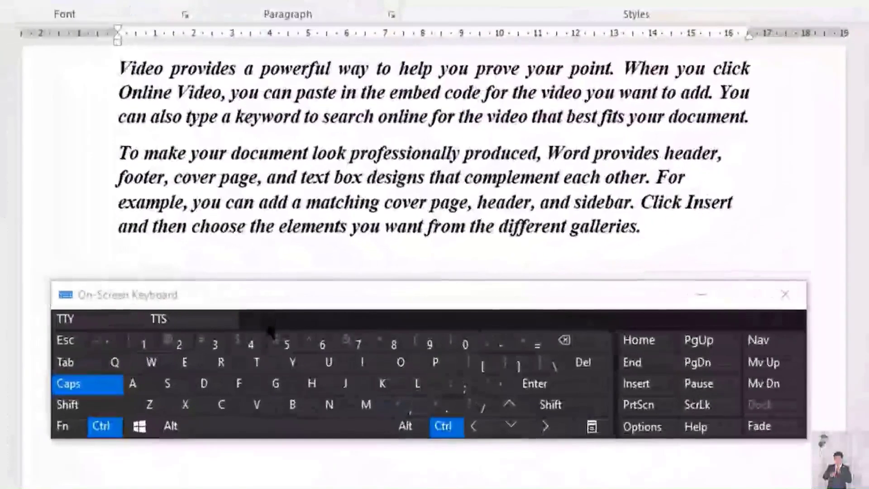
{"action": "left_click", "coordinate": [285, 356]}
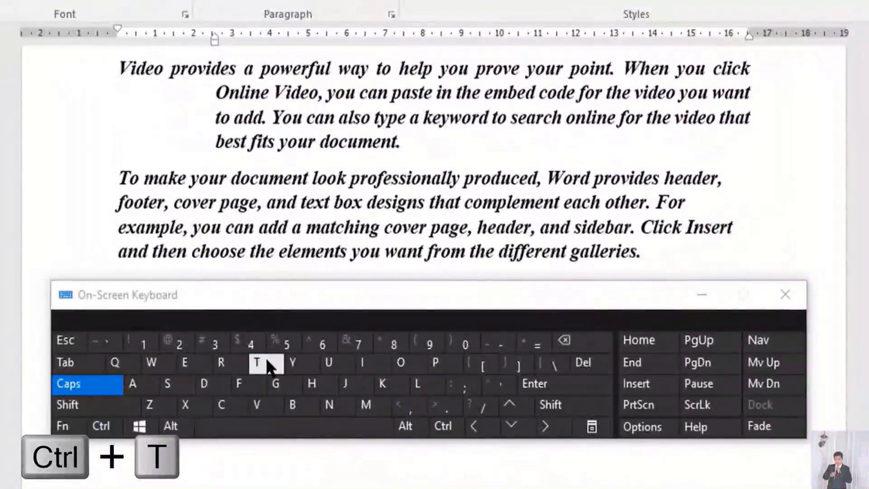
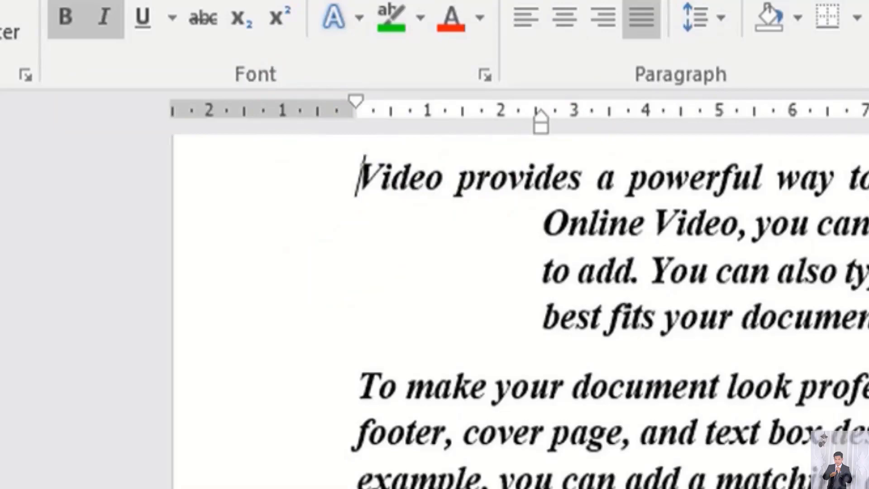
- Select the hanging-indented first paragraph, copy it, and underline its text
{"action": "left_click_drag", "start_coordinate": [362, 178], "coordinate": [425, 131]}
{"action": "key", "text": "ctrl+c"}
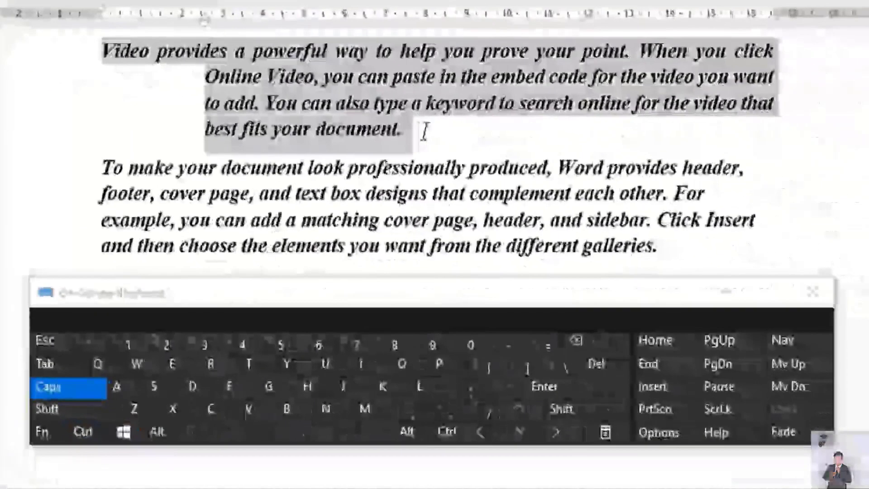
{"action": "left_click", "coordinate": [83, 431]}
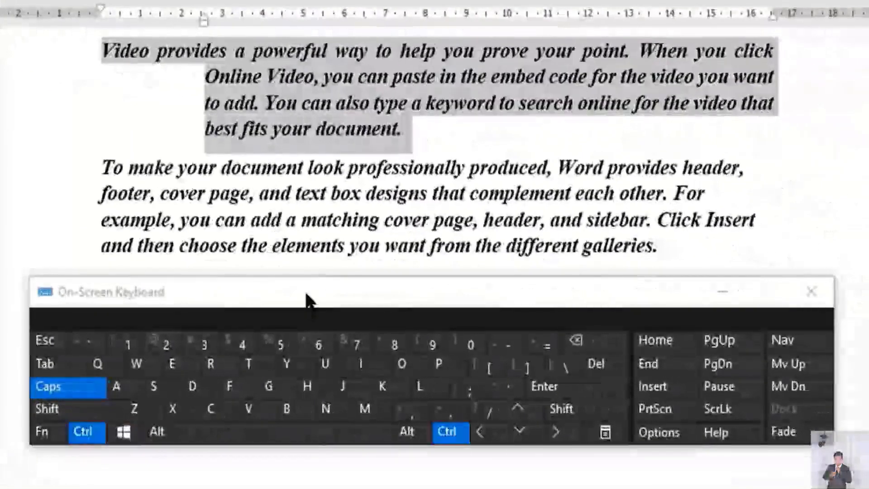
{"action": "left_click", "coordinate": [325, 364]}
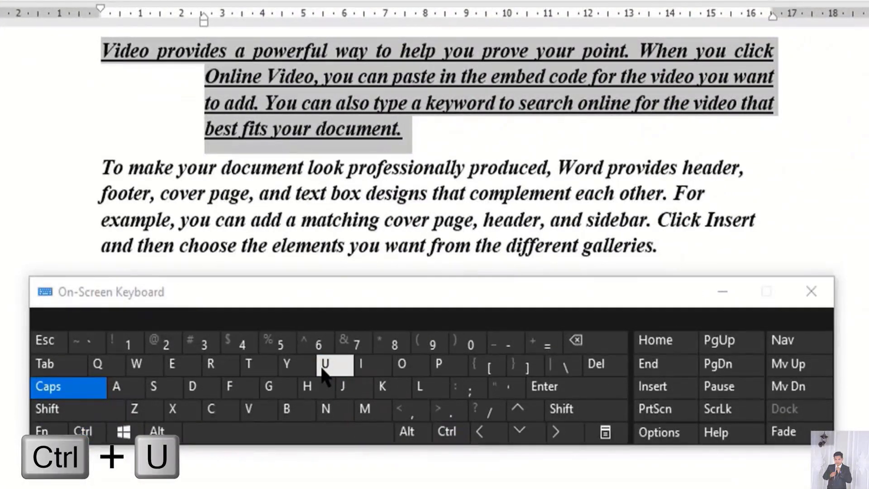
- Insert an empty paragraph above the "To make your document" paragraph and paste the copied underlined paragraph there
{"action": "left_click", "coordinate": [260, 149]}
{"action": "key", "text": "Return"}
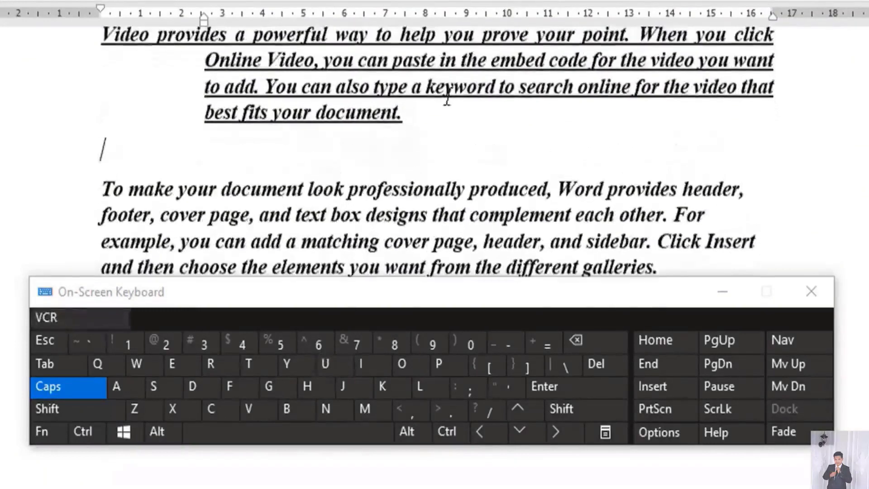
{"action": "left_click", "coordinate": [272, 412], "text": "ctrl"}
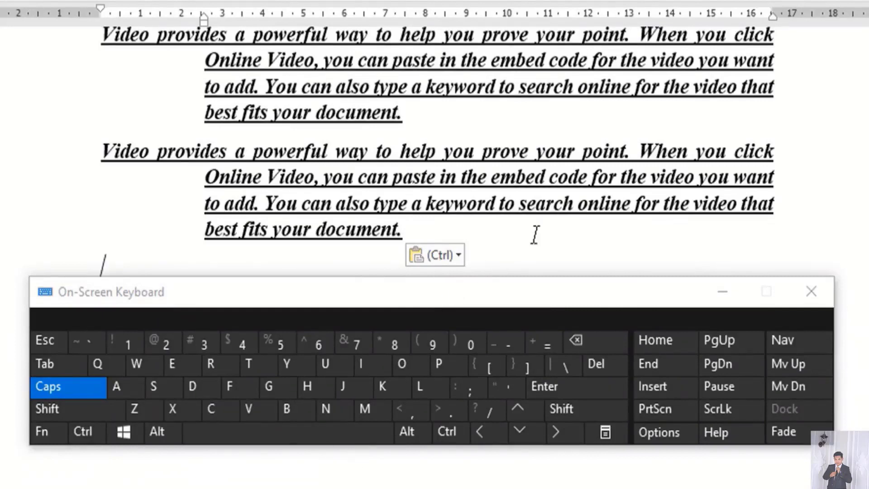
- Start closing the document with the On-Screen Keyboard and cancel at the save prompt
{"action": "left_click", "coordinate": [83, 432]}
{"action": "left_click", "coordinate": [138, 367]}
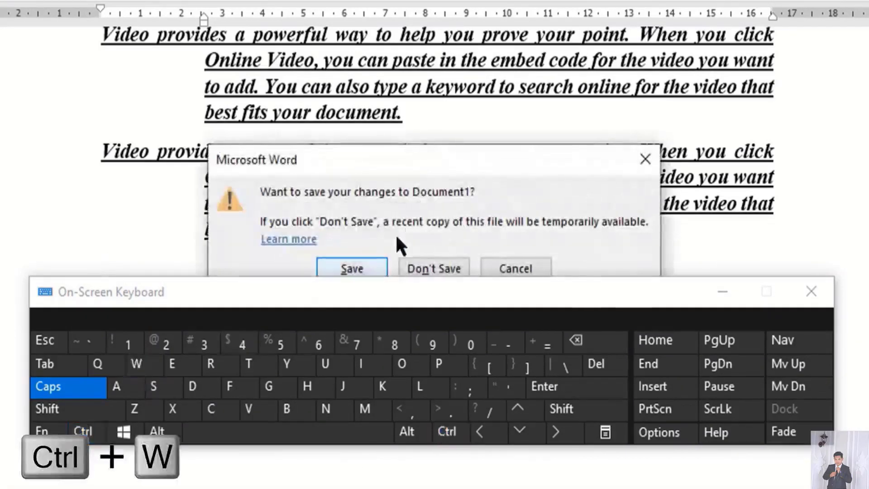
{"action": "left_click_drag", "start_coordinate": [414, 164], "coordinate": [415, 134]}
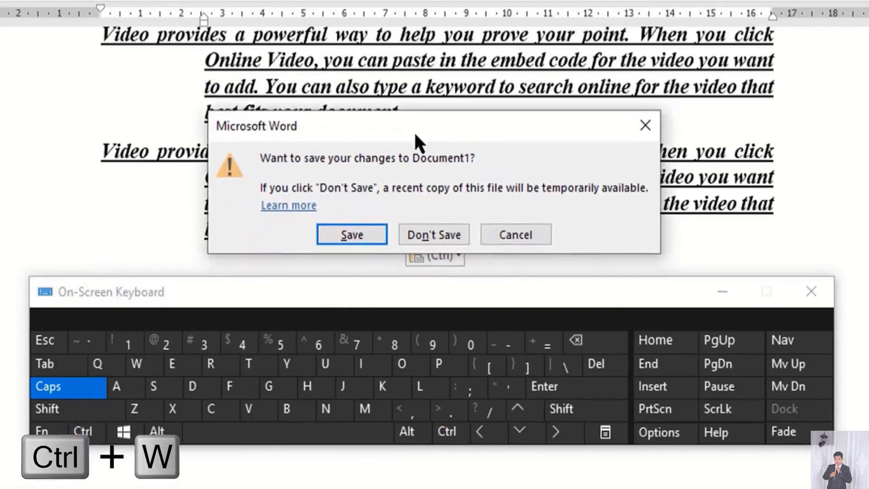
{"action": "left_click", "coordinate": [542, 239]}
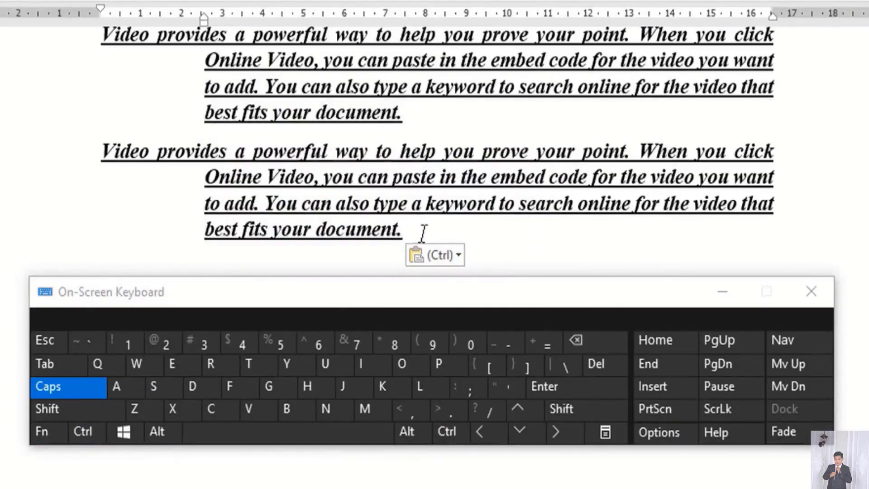
- Cut the second, pasted copy of the underlined "Video provides" paragraph
{"action": "left_click_drag", "start_coordinate": [423, 233], "coordinate": [72, 154]}
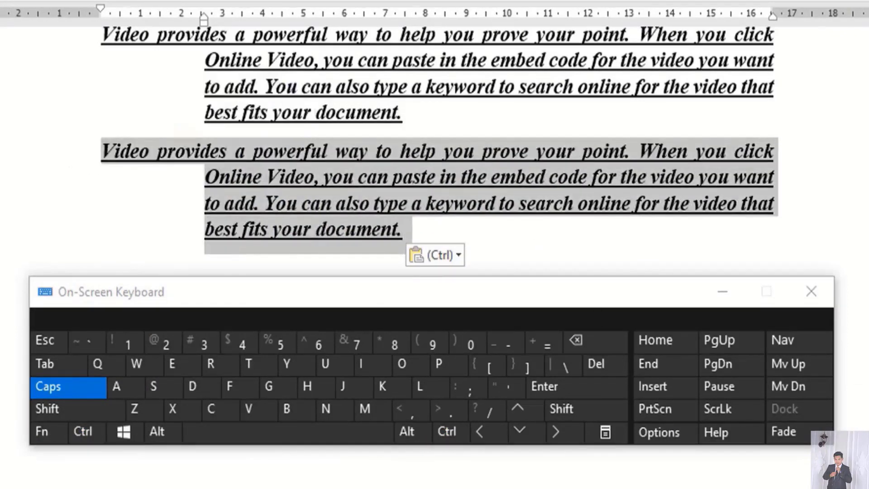
{"action": "left_click", "coordinate": [83, 431]}
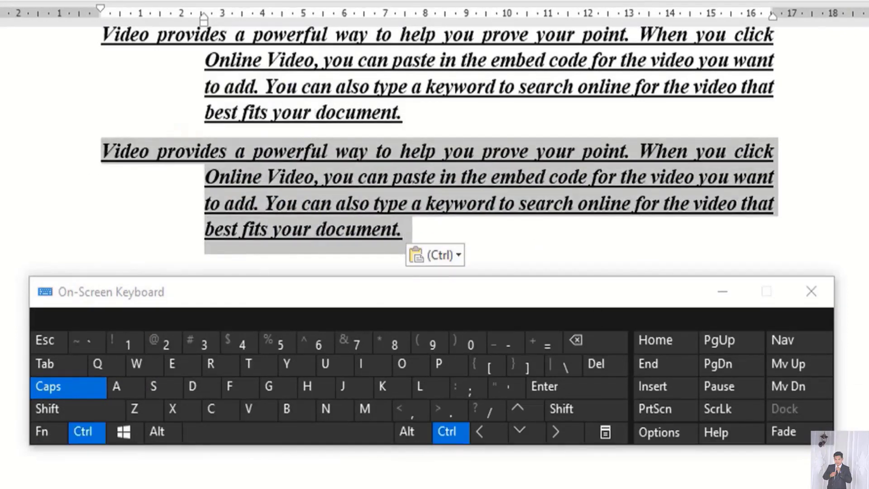
{"action": "left_click", "coordinate": [184, 411]}
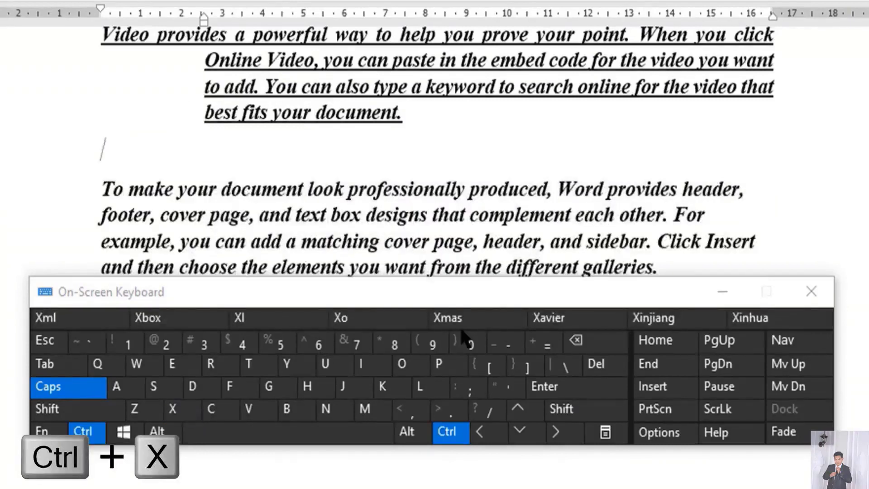
- Redo the paste of the underlined "Video provides" paragraph and undo it again
{"action": "left_click", "coordinate": [83, 431]}
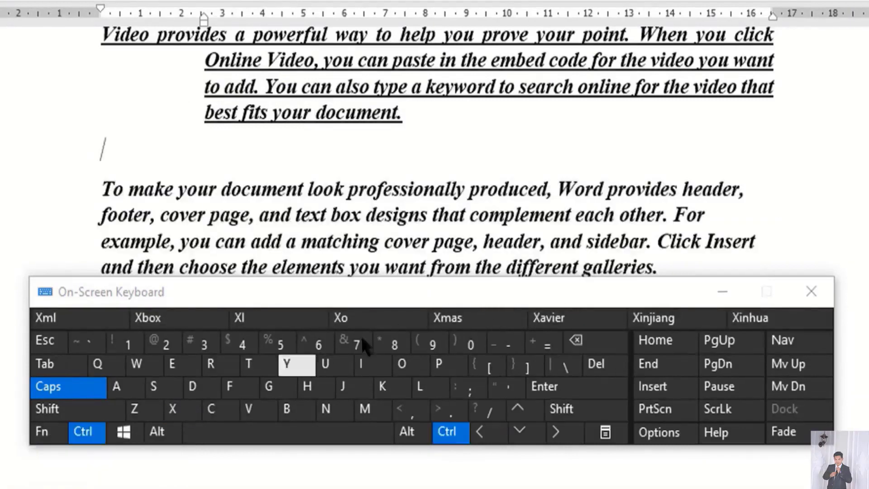
{"action": "left_click", "coordinate": [290, 366]}
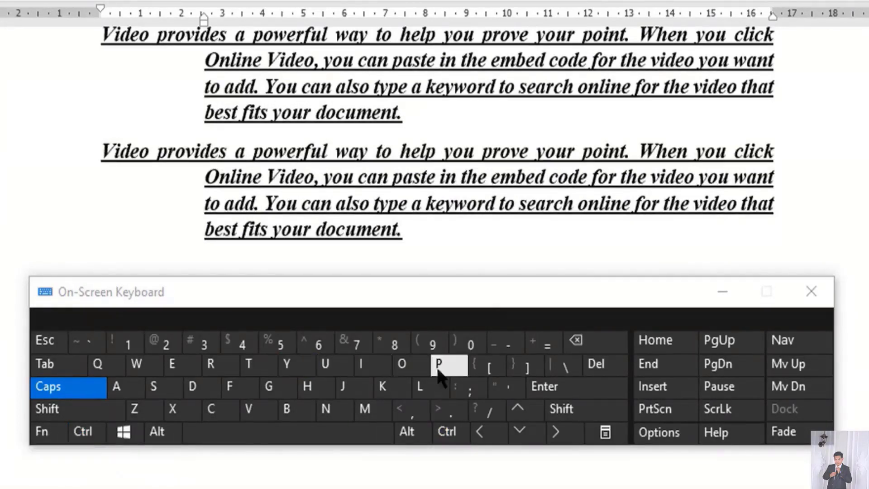
{"action": "left_click", "coordinate": [83, 431]}
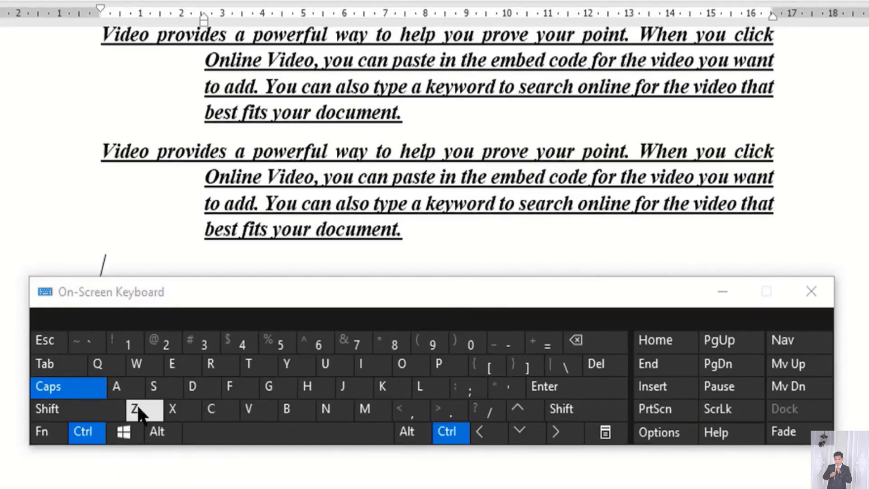
{"action": "left_click", "coordinate": [138, 410]}
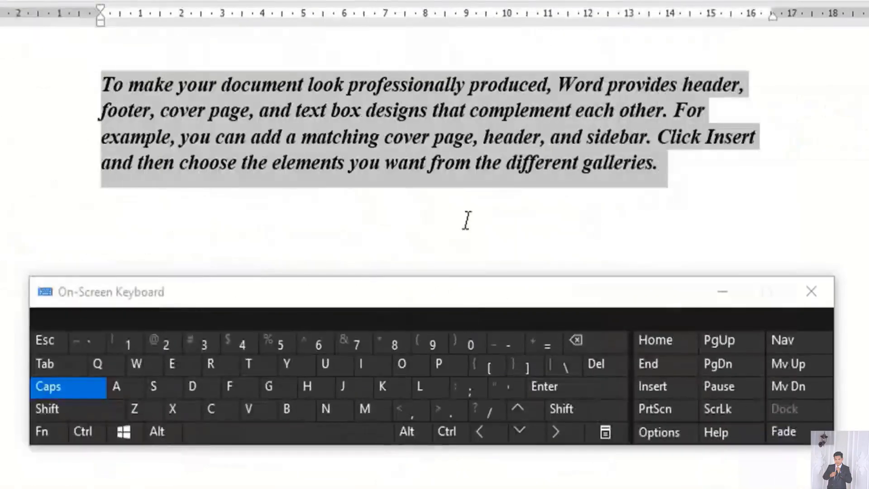
- Apply single and double line spacing to the selected "To make your document" paragraph, ending with 1.5 lines
{"action": "key", "text": "ctrl"}
{"action": "left_click", "coordinate": [133, 347]}
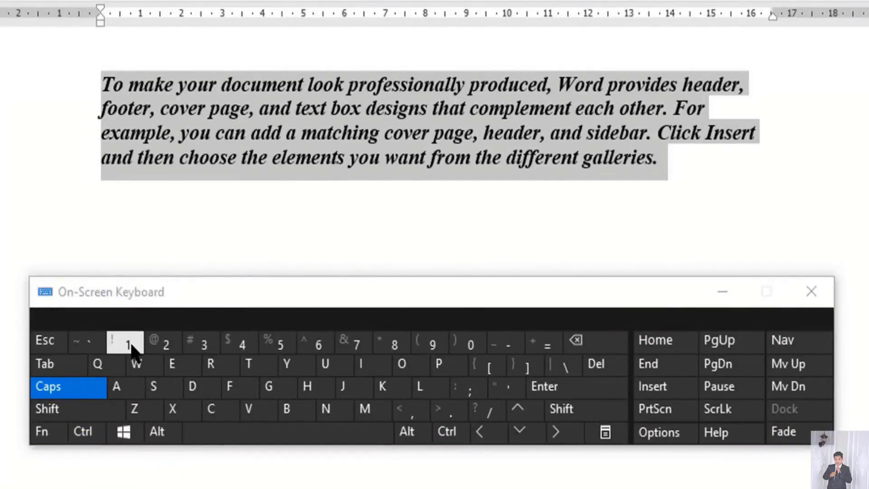
{"action": "left_click", "coordinate": [169, 349], "text": "ctrl"}
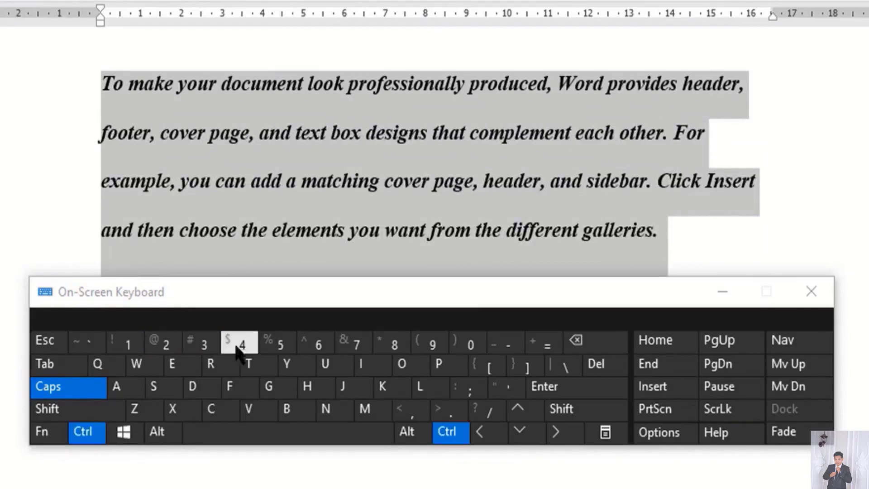
{"action": "left_click", "coordinate": [278, 349], "text": "ctrl"}
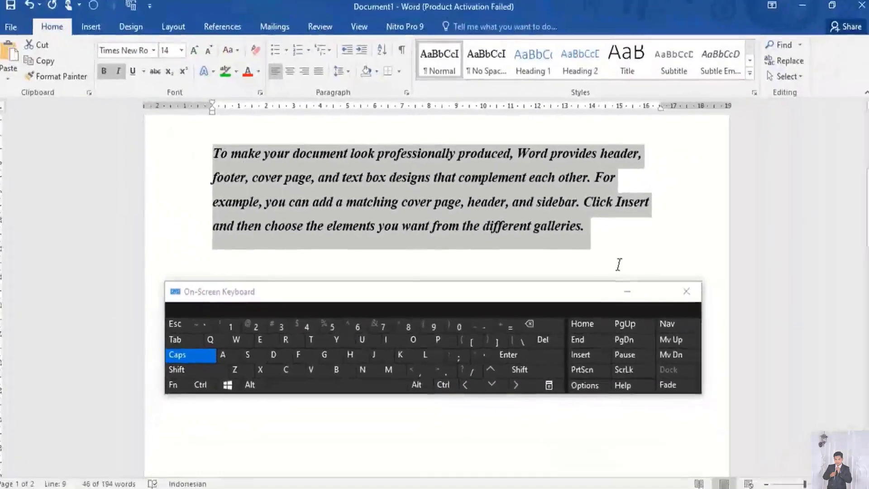
- Collapse the ribbon and expand it again
{"action": "key", "text": "ctrl"}
{"action": "key", "text": "ctrl+F1"}
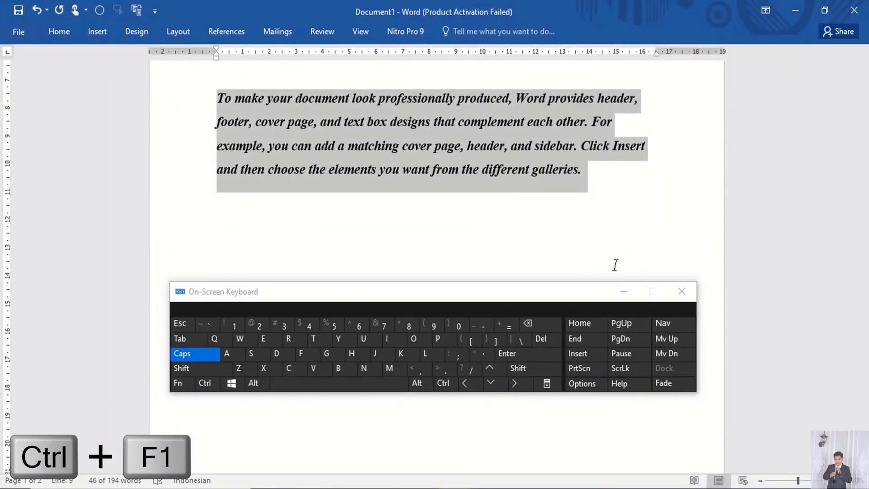
{"action": "key", "text": "ctrl+F1"}
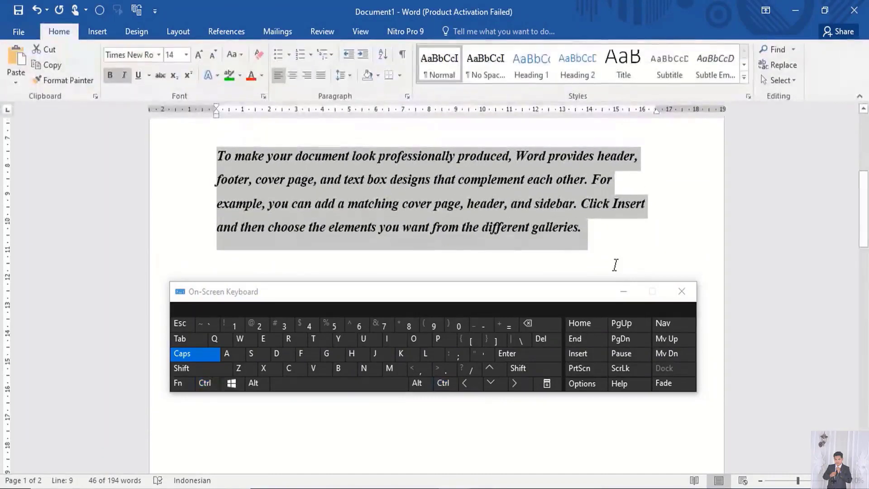
- View the document's print preview and return to the editing page
{"action": "key", "text": "ctrl"}
{"action": "key", "text": "ctrl+F2"}
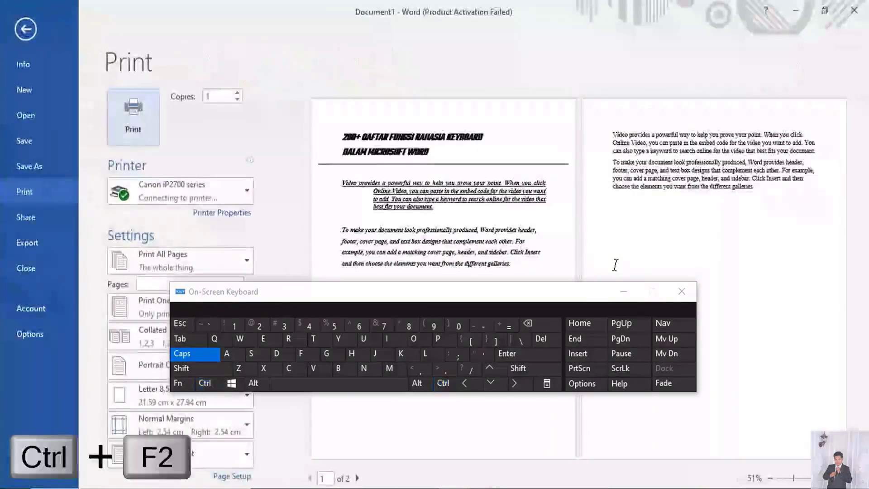
{"action": "left_click", "coordinate": [620, 295]}
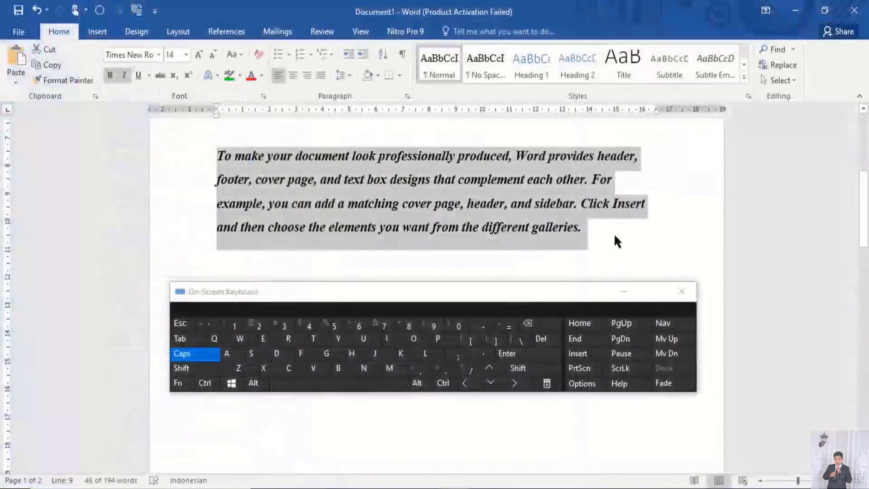
- Cut the selected "To make your document" paragraph to the Spike
{"action": "key", "text": "ctrl"}
{"action": "key", "text": "ctrl+F3"}
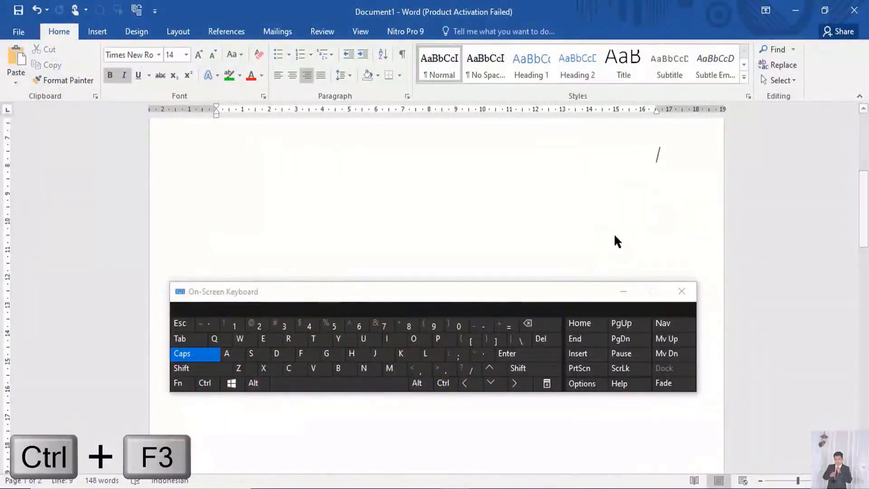
- Start closing Document1 and dismiss the save prompt without saving or closing
{"action": "key", "text": "ctrl"}
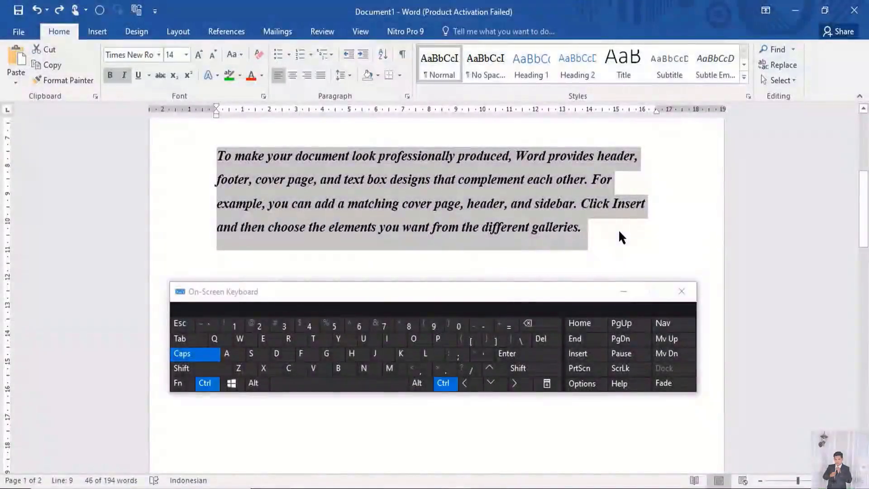
{"action": "key", "text": "ctrl+F4"}
{"action": "left_click_drag", "start_coordinate": [504, 211], "coordinate": [504, 184]}
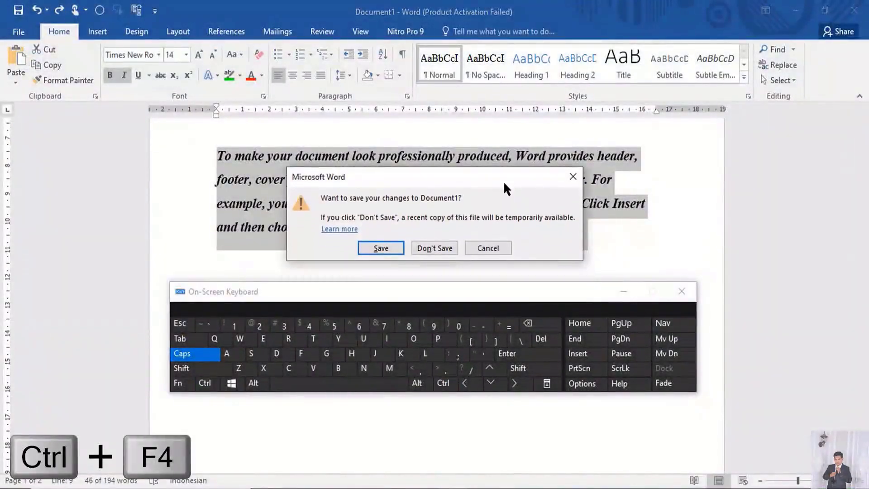
{"action": "left_click", "coordinate": [570, 181]}
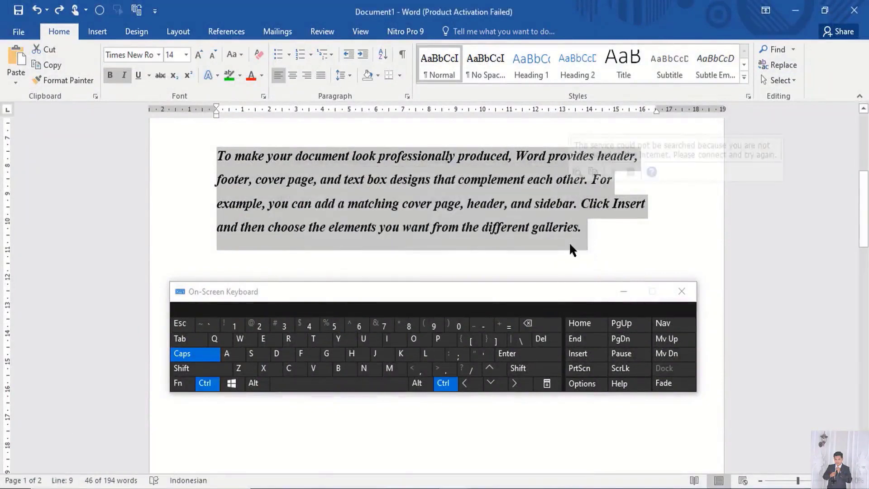
- Try the restore-window-size command and switch to the next open document, Document5
{"action": "key", "text": "ctrl+F5"}
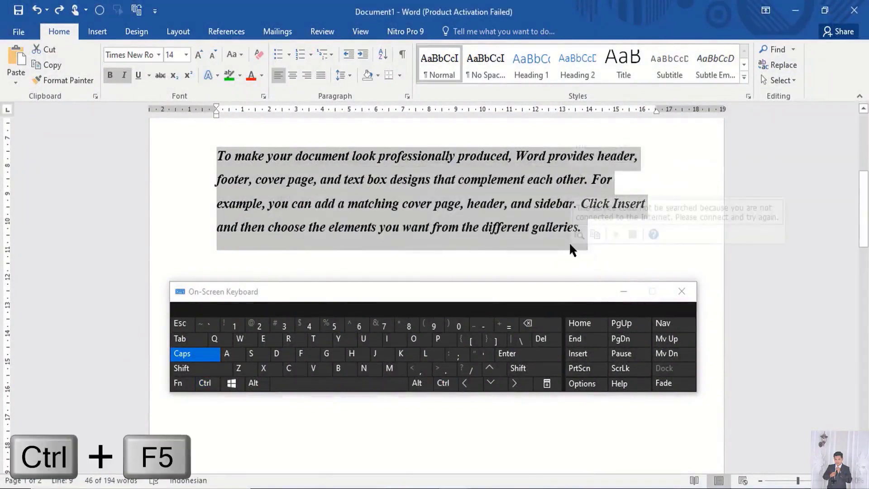
{"action": "key", "text": "ctrl"}
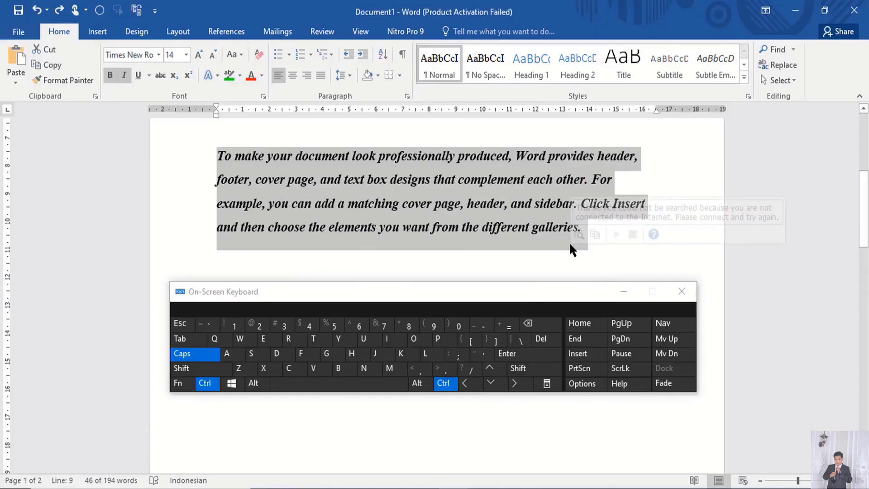
{"action": "key", "text": "ctrl+F6"}
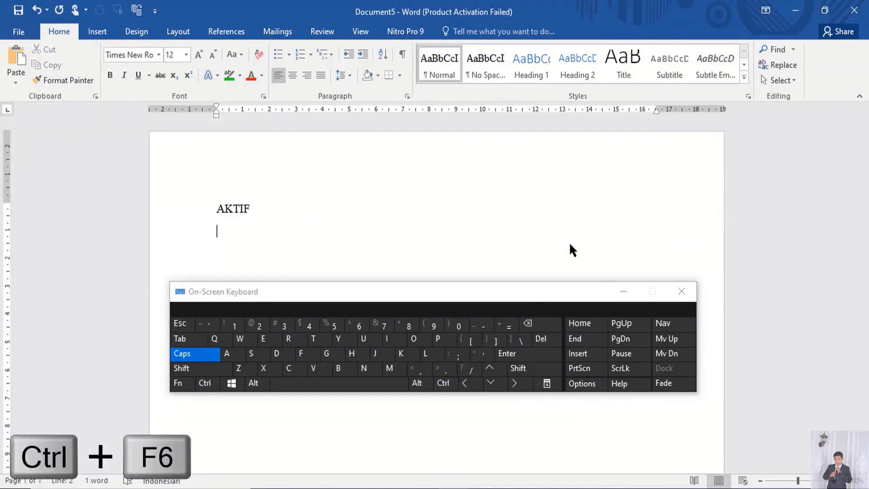
- Select the word AKTIF, wrap it in field code braces, and revert the field insertion
{"action": "left_click_drag", "start_coordinate": [258, 220], "coordinate": [214, 213]}
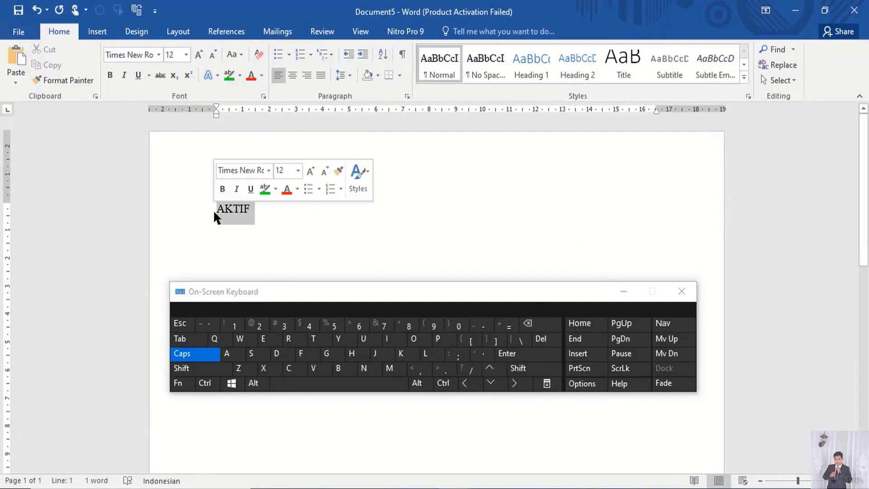
{"action": "key", "text": "ctrl"}
{"action": "key", "text": "ctrl+F9"}
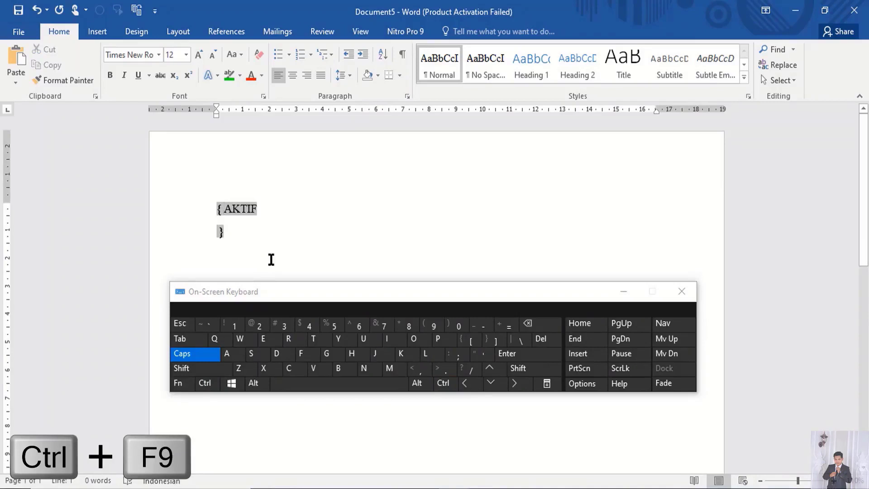
{"action": "key", "text": "ctrl+F9"}
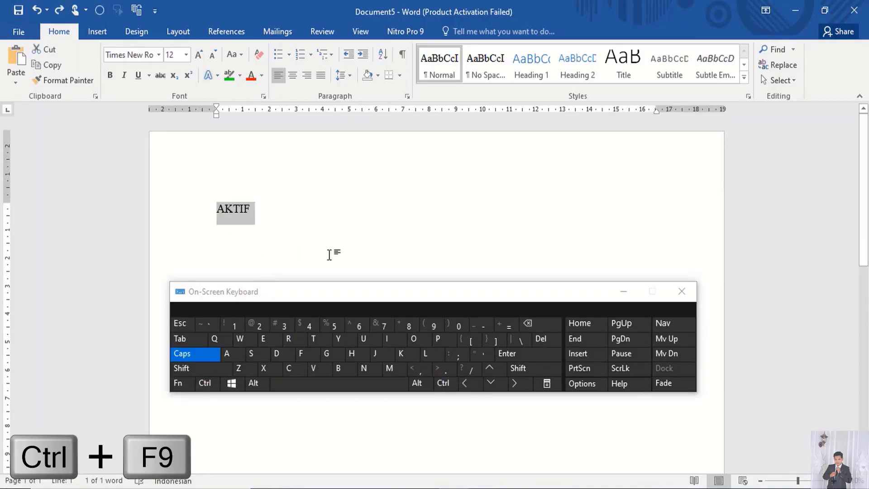
- Restore the Document5 window to a smaller size and maximize it again
{"action": "key", "text": "ctrl"}
{"action": "key", "text": "ctrl+F10"}
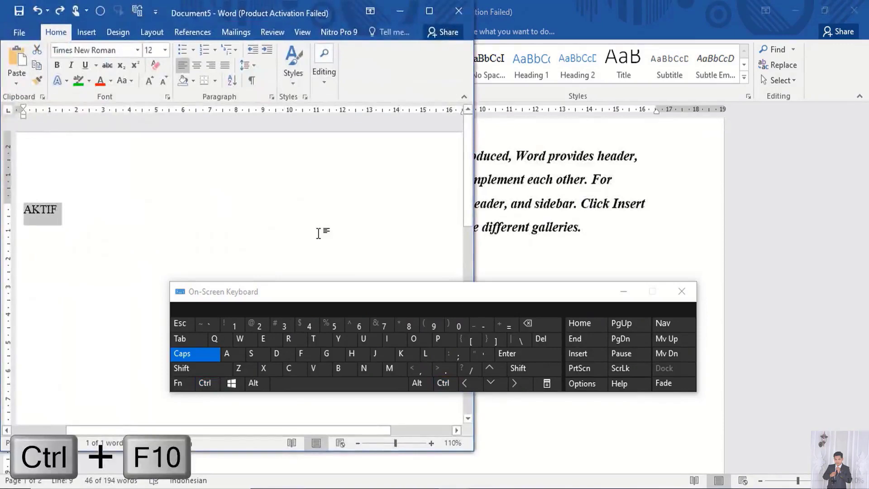
{"action": "key", "text": "ctrl+F10"}
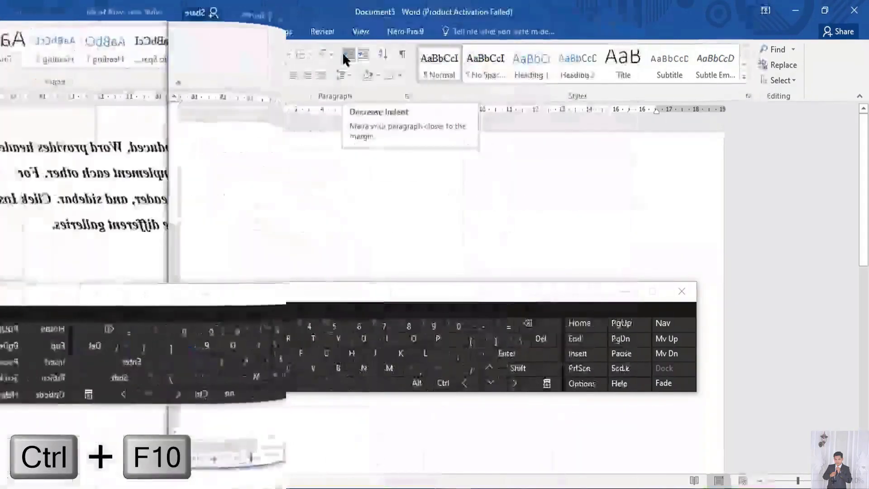
{"action": "key", "text": "ctrl+F12"}
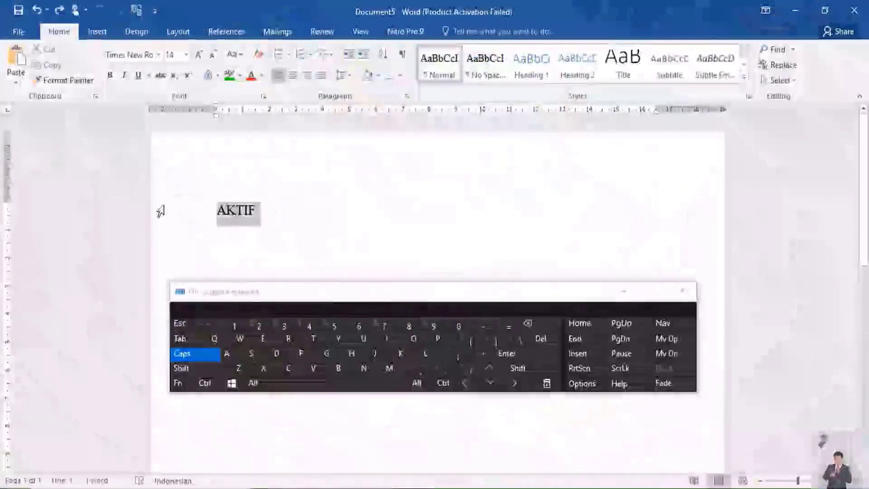
- Increase the font size of the selected word AKTIF one point at a time
{"action": "key", "text": "ctrl"}
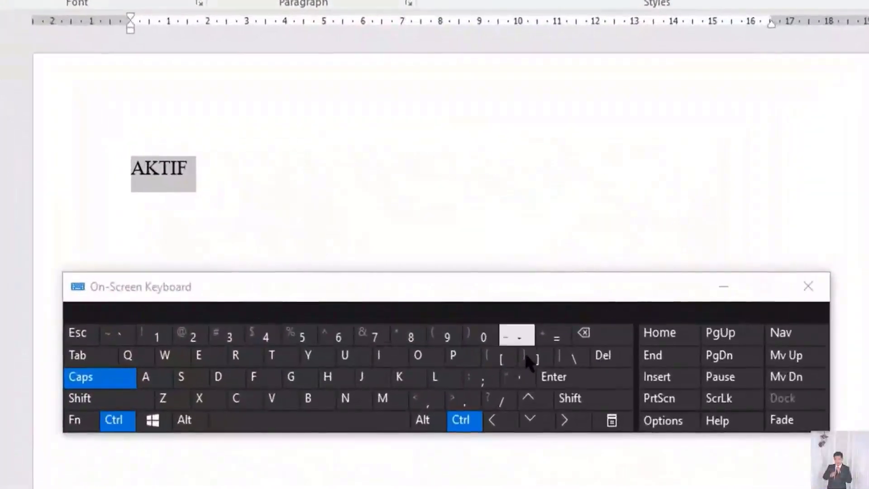
{"action": "left_click", "coordinate": [536, 358]}
{"action": "left_click", "coordinate": [536, 358]}
{"action": "left_click", "coordinate": [536, 357]}
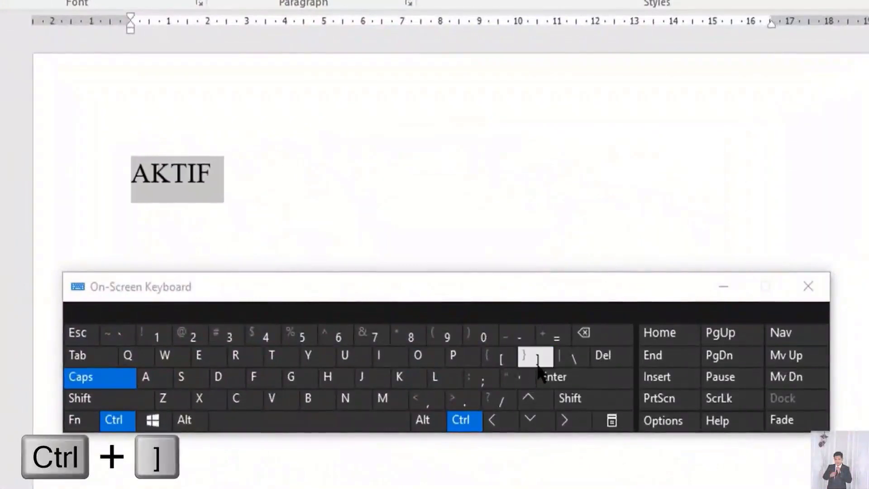
{"action": "left_click", "coordinate": [537, 358]}
{"action": "left_click", "coordinate": [538, 367]}
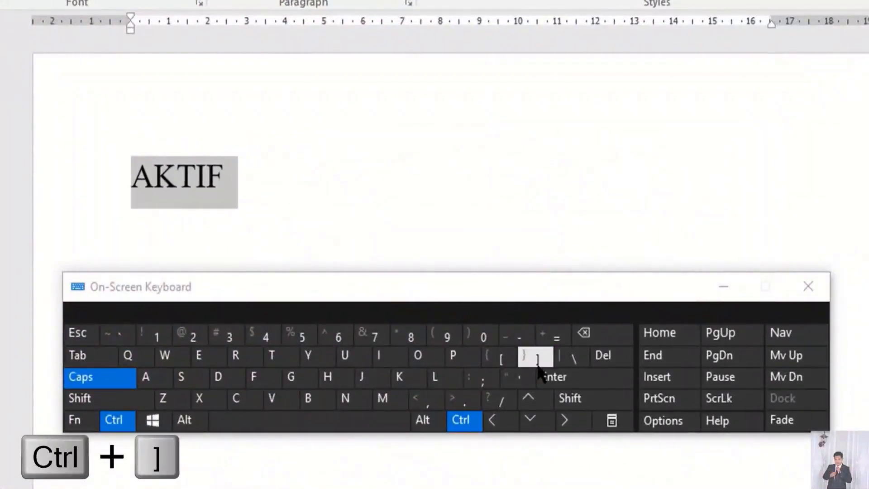
- Decrease the font size of the word AKTIF one point at a time down to 12
{"action": "left_click", "coordinate": [507, 362]}
{"action": "left_click", "coordinate": [502, 360]}
{"action": "left_click", "coordinate": [502, 360]}
{"action": "left_click", "coordinate": [503, 360]}
{"action": "left_click", "coordinate": [503, 360]}
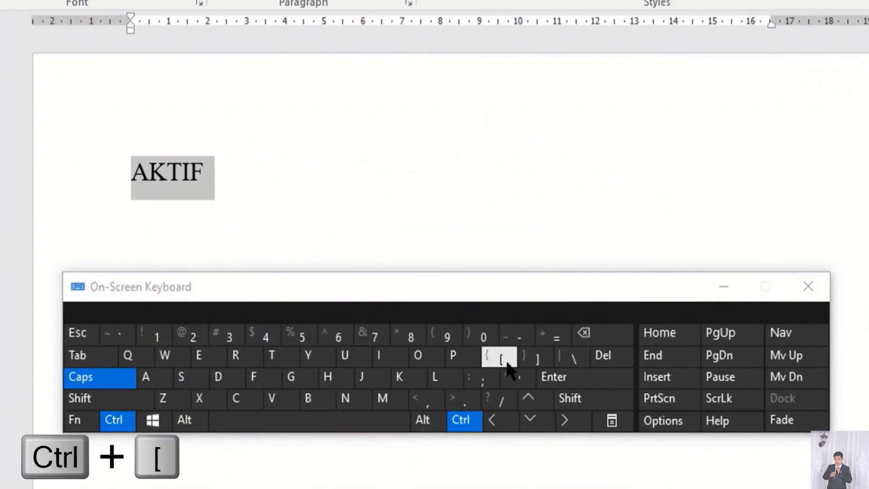
{"action": "left_click", "coordinate": [502, 360]}
{"action": "left_click", "coordinate": [502, 360]}
{"action": "left_click", "coordinate": [503, 360]}
{"action": "left_click", "coordinate": [503, 360]}
{"action": "left_click", "coordinate": [507, 362]}
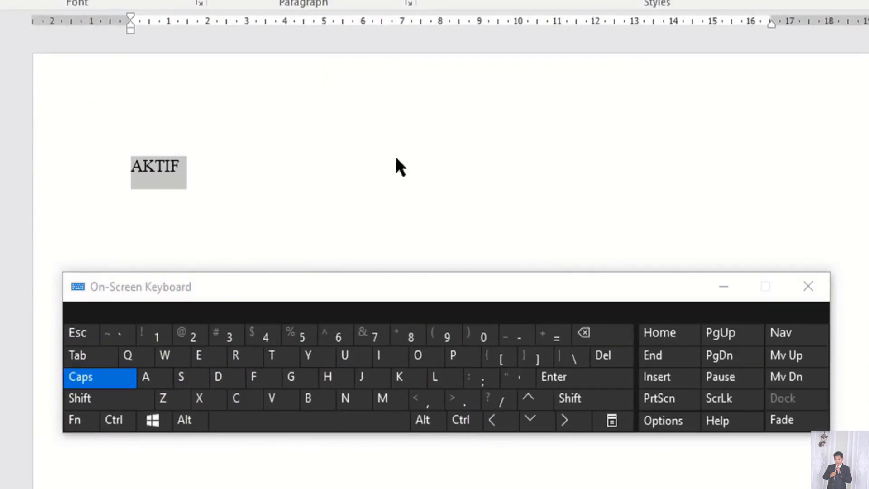
- Switch the document to Outline view and close that view again
{"action": "key", "text": "ctrl"}
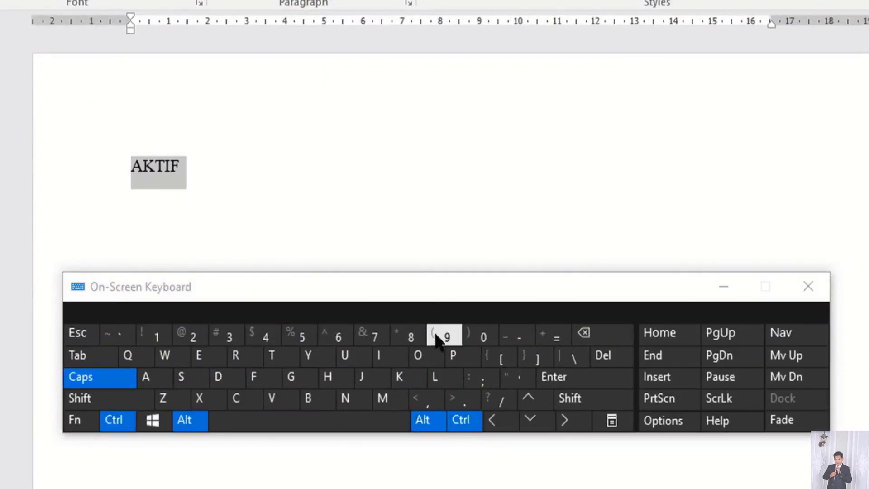
{"action": "left_click", "coordinate": [418, 355], "text": "ctrl+alt"}
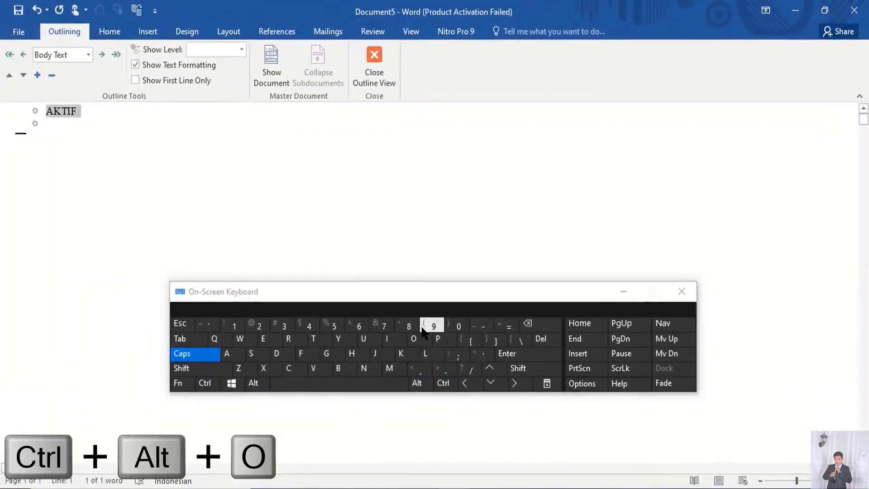
{"action": "left_click", "coordinate": [369, 64]}
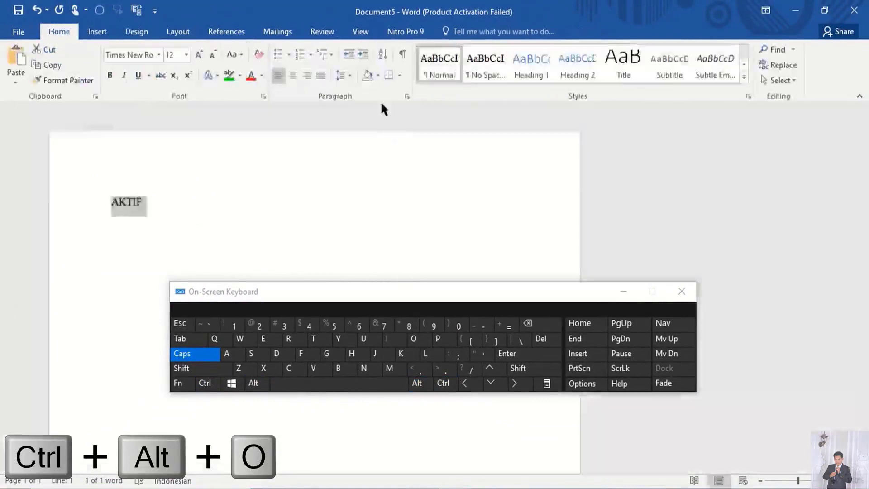
- Switch the document to Draft view
{"action": "key", "text": "ctrl"}
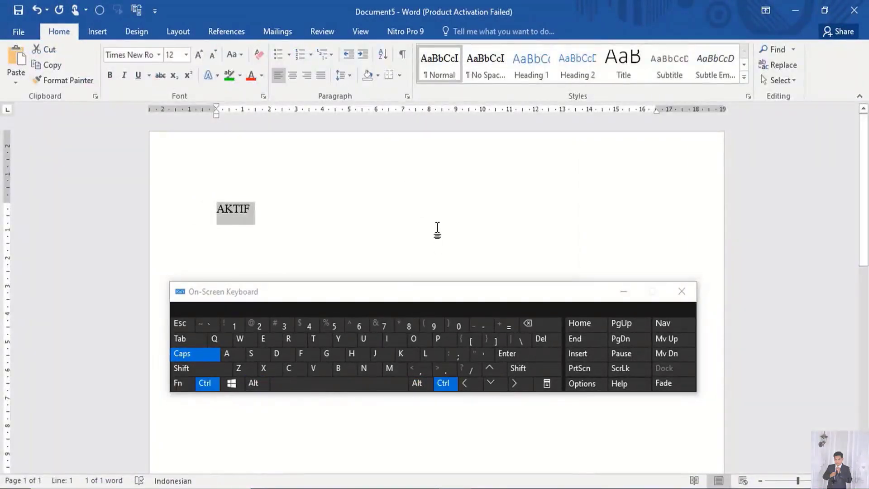
{"action": "key", "text": "alt"}
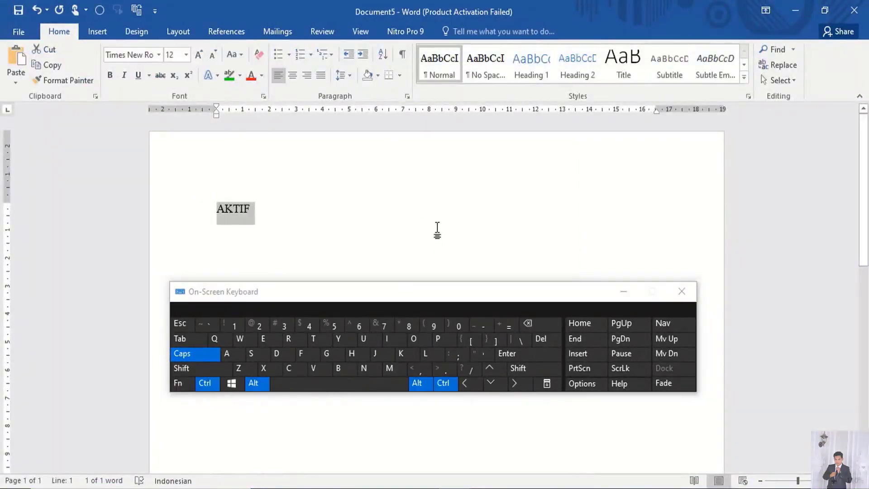
{"action": "left_click", "coordinate": [365, 369]}
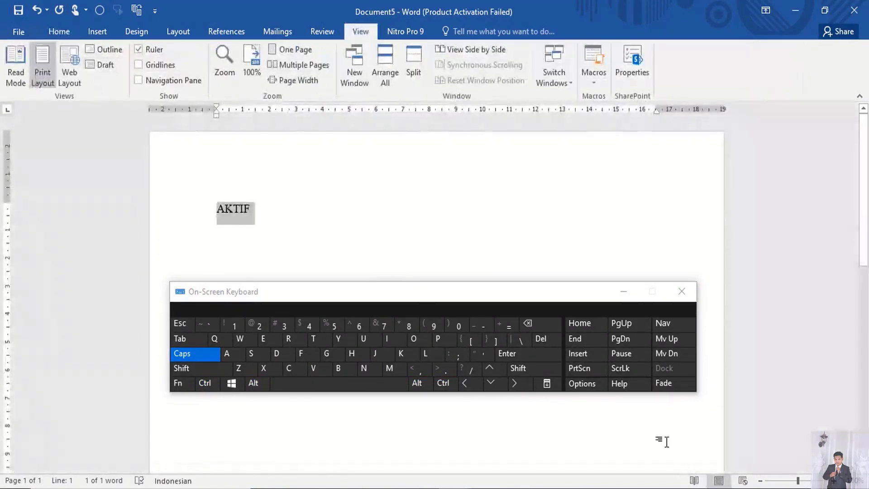
- Insert a page break after the word AKTIF and a column break on the page that follows
{"action": "left_click", "coordinate": [330, 201]}
{"action": "key", "text": "ctrl"}
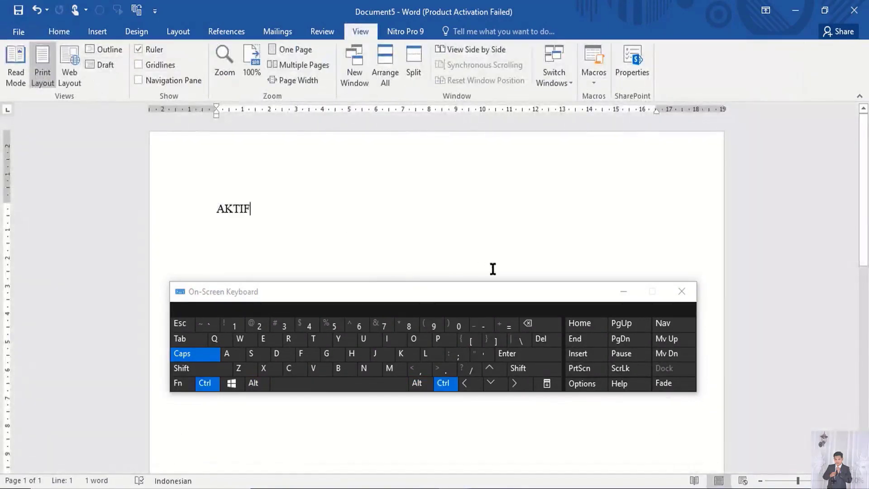
{"action": "left_click", "coordinate": [516, 358]}
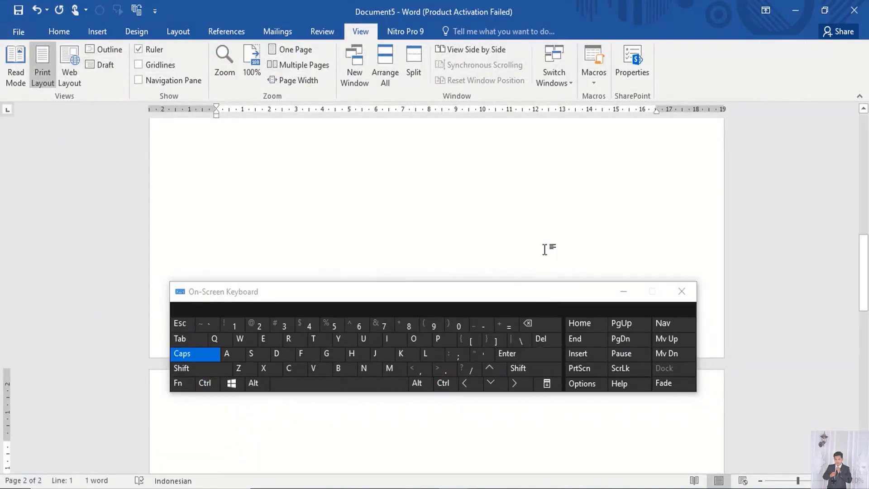
{"action": "left_click", "coordinate": [524, 353], "text": "ctrl+shift"}
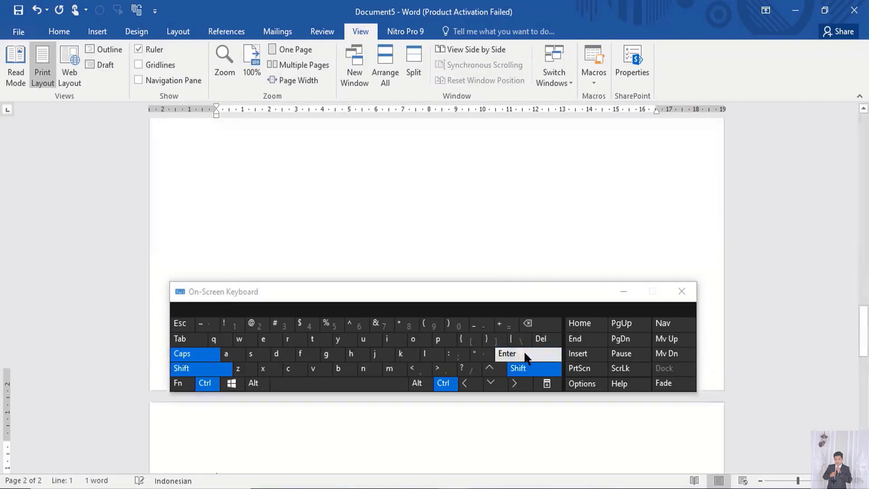
{"action": "left_click", "coordinate": [524, 353]}
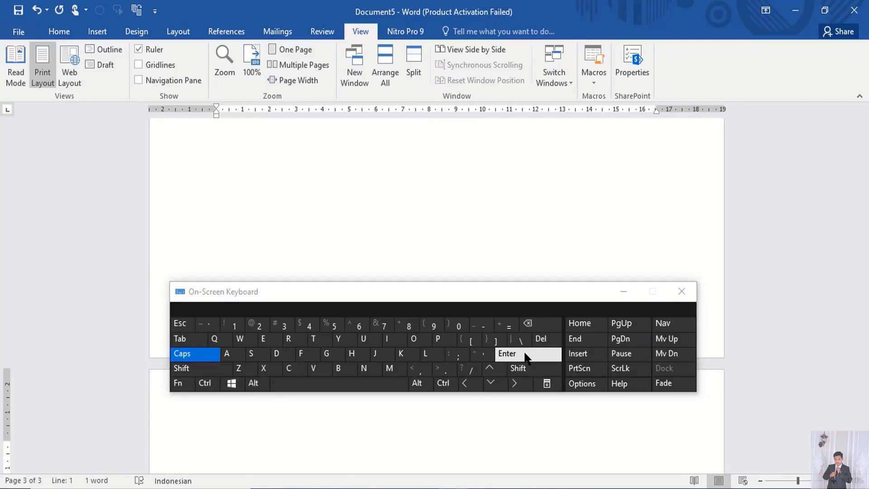
- Move the text cursor to the beginning of the document and to its very end
{"action": "left_click", "coordinate": [443, 383]}
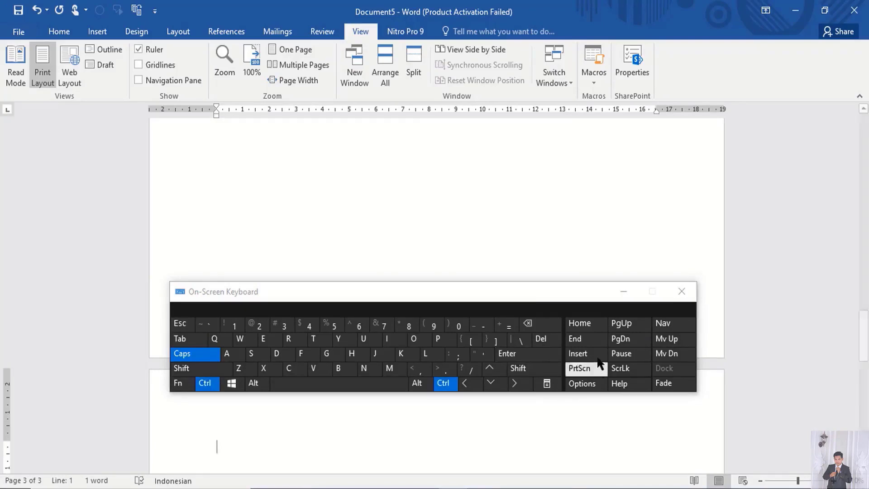
{"action": "left_click", "coordinate": [593, 323]}
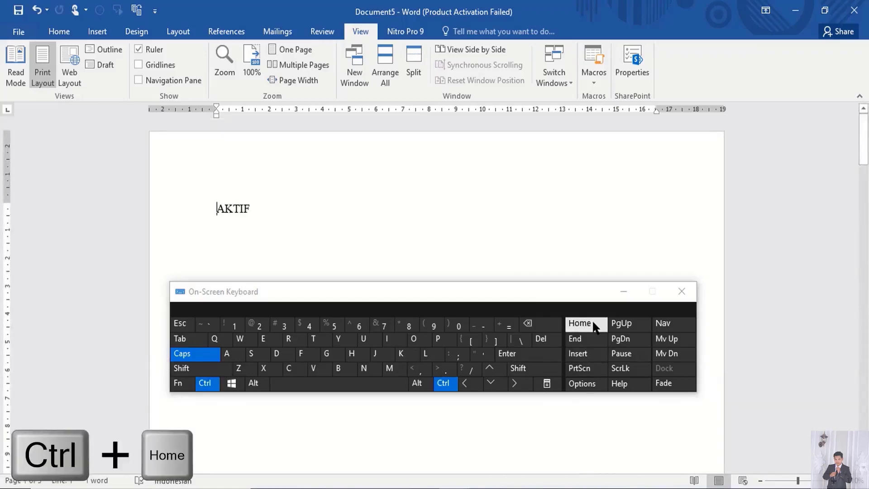
{"action": "left_click", "coordinate": [590, 339], "text": "ctrl"}
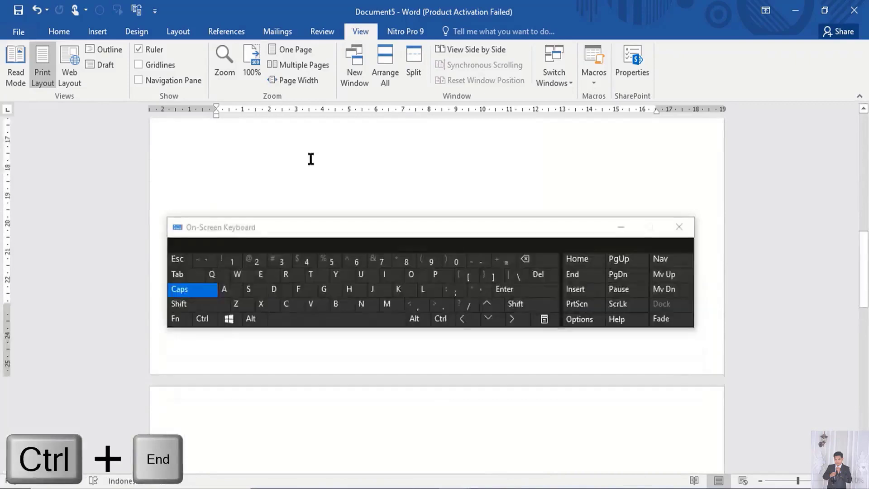
- Split the document window into two panes and remove the split again
{"action": "key", "text": "ctrl"}
{"action": "key", "text": "alt"}
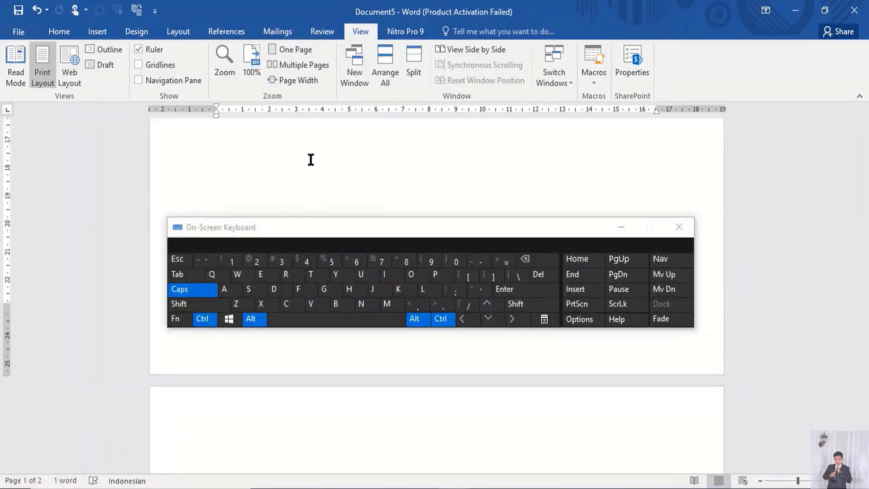
{"action": "left_click", "coordinate": [250, 290], "text": "ctrl+alt"}
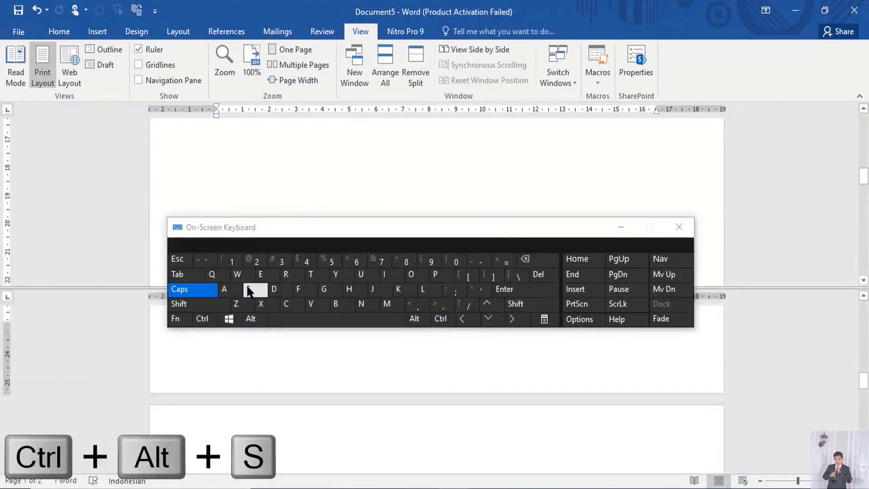
{"action": "left_click_drag", "start_coordinate": [406, 232], "coordinate": [410, 161]}
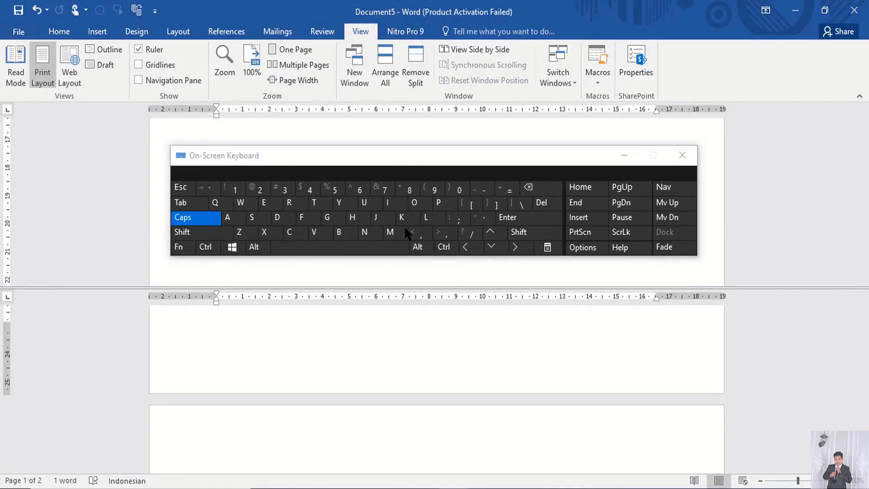
{"action": "key", "text": "alt+shift+c"}
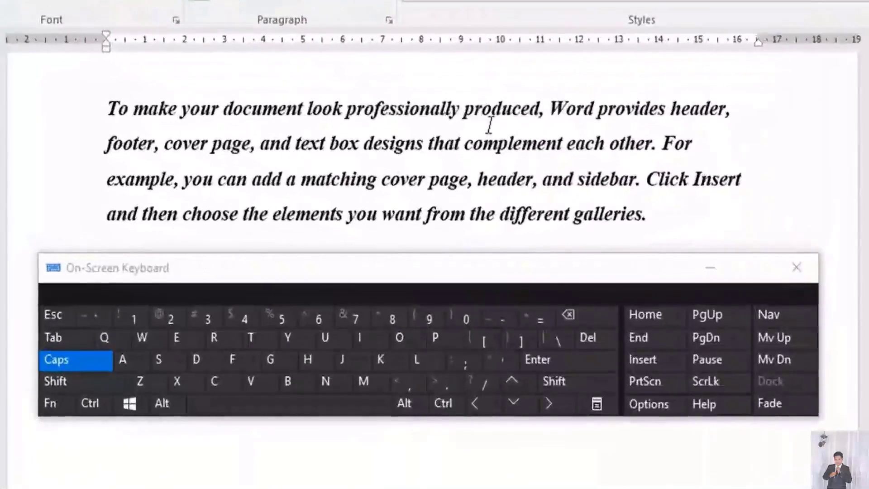
- Move the text cursor to the start and to the end of the current line in the bold italic paragraph
{"action": "left_click", "coordinate": [652, 315]}
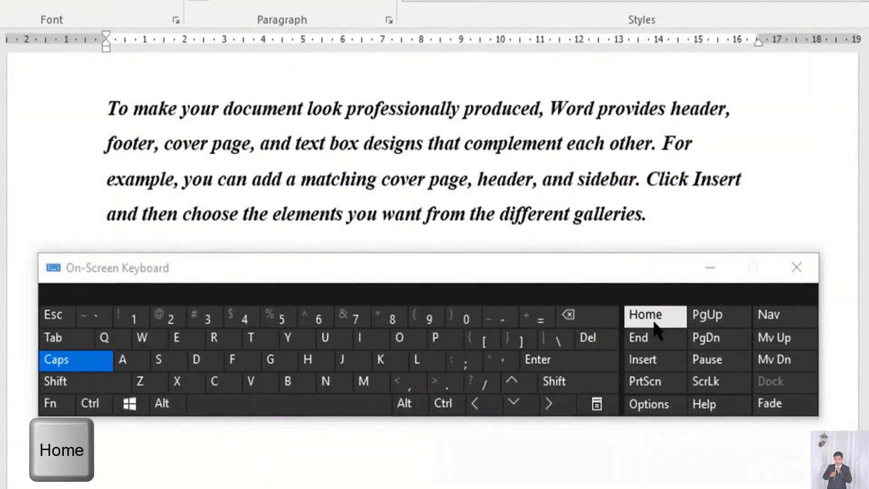
{"action": "left_click", "coordinate": [655, 340]}
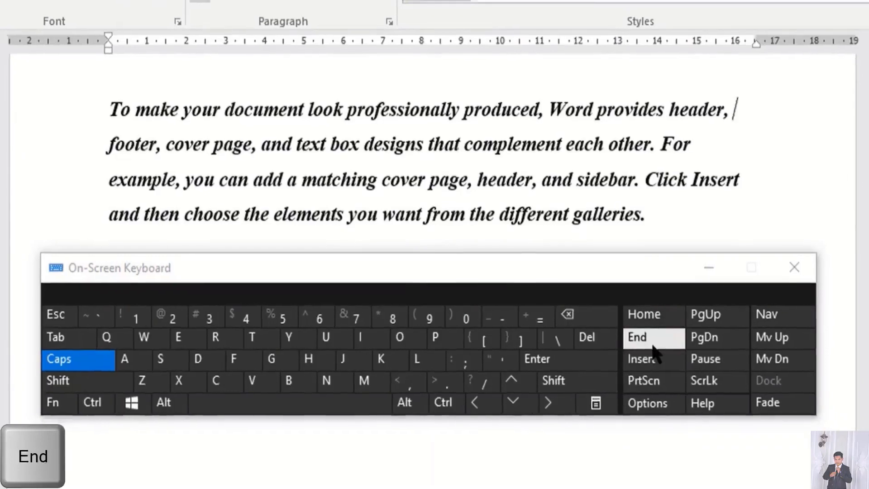
- Insert a footnote at the end of the bold italic paragraph, after the word "galleries."
{"action": "key", "text": "alt"}
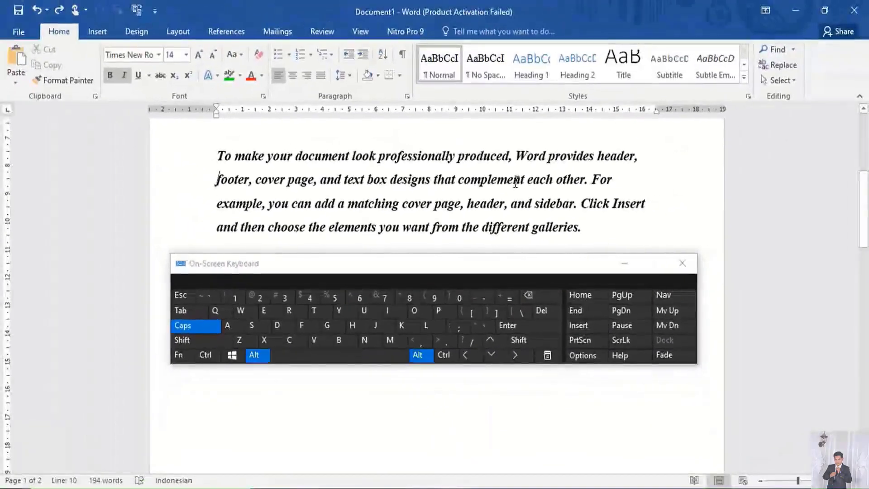
{"action": "left_click", "coordinate": [206, 355]}
{"action": "left_click", "coordinate": [309, 325]}
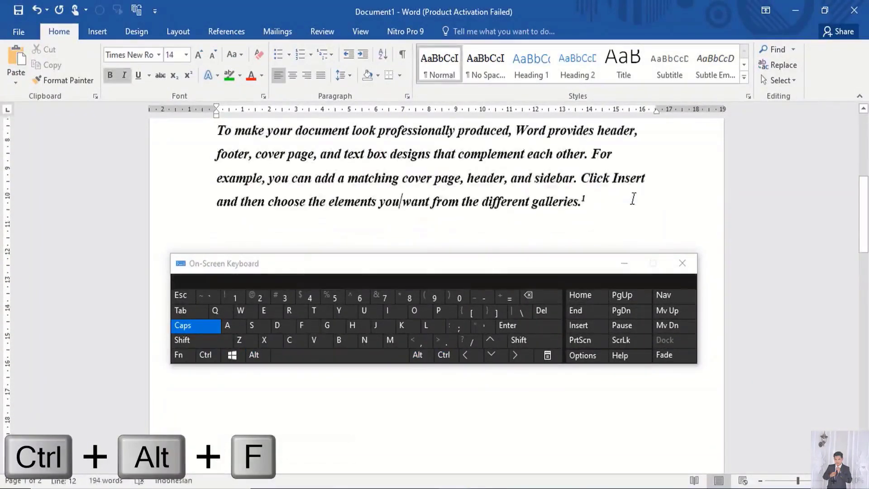
- Insert an endnote after the word "you" in the last line of the bold italic paragraph
{"action": "key", "text": "alt"}
{"action": "key", "text": "ctrl"}
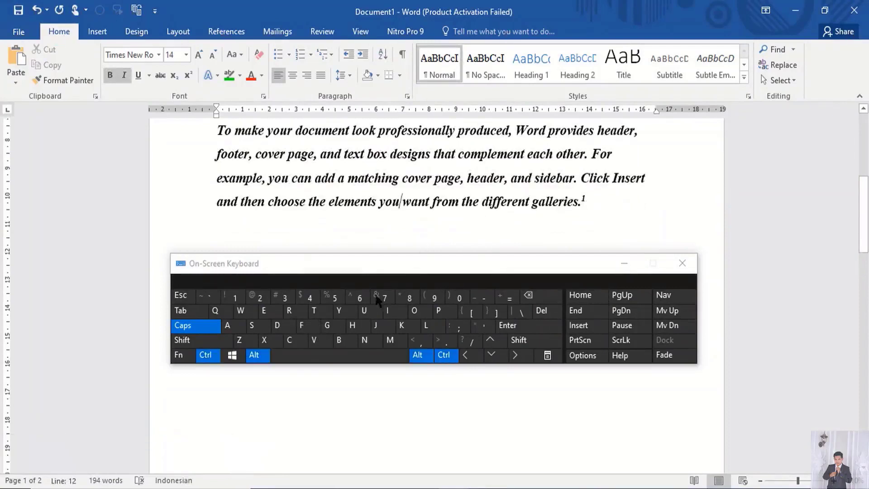
{"action": "left_click", "coordinate": [278, 326]}
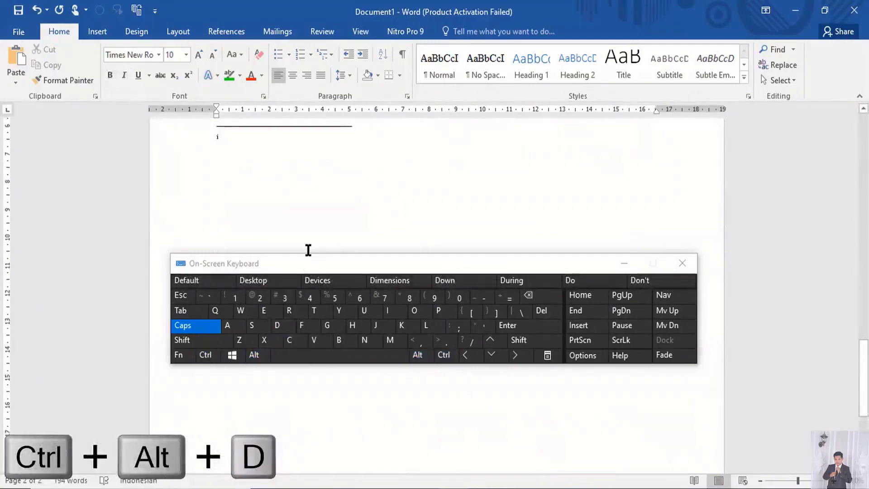
{"action": "scroll", "coordinate": [308, 251], "scroll_direction": "up", "scroll_amount": 1}
{"action": "scroll", "coordinate": [308, 251], "scroll_direction": "up", "scroll_amount": 3}
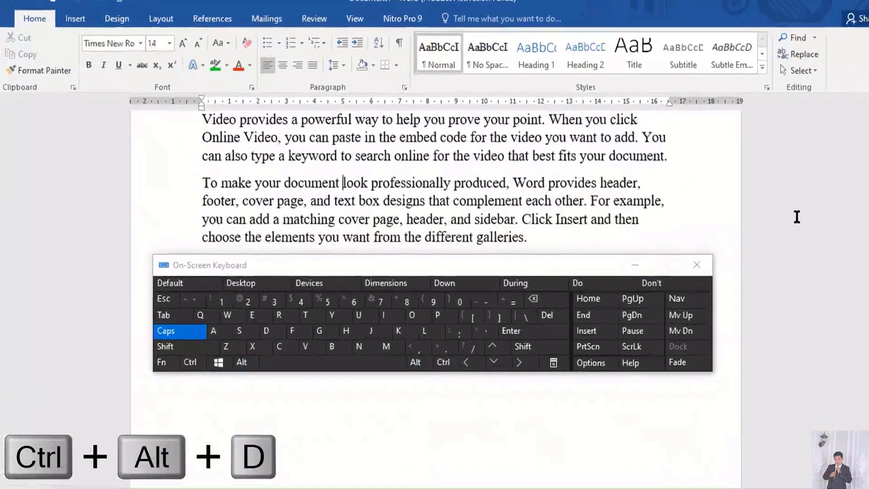
- Delete the words "make your document" before the cursor in the second paragraph, one whole word at a time
{"action": "key", "text": "ctrl"}
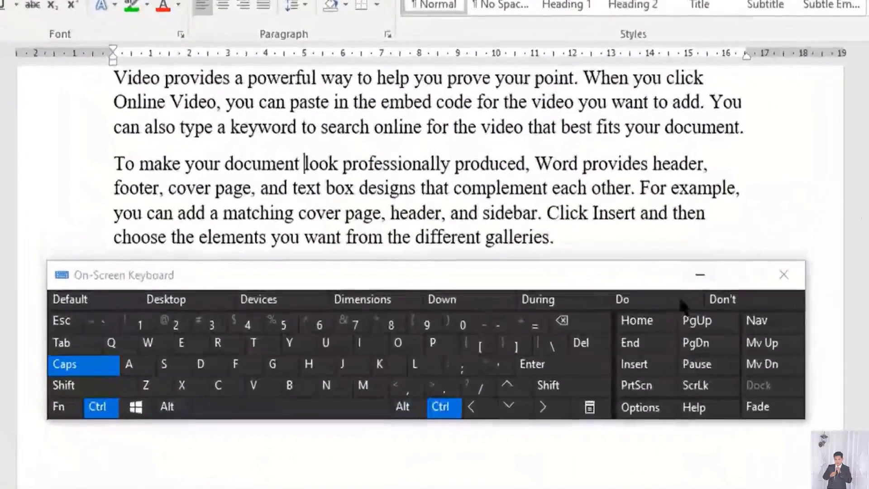
{"action": "left_click", "coordinate": [534, 298]}
{"action": "left_click", "coordinate": [563, 314]}
{"action": "left_click", "coordinate": [562, 314]}
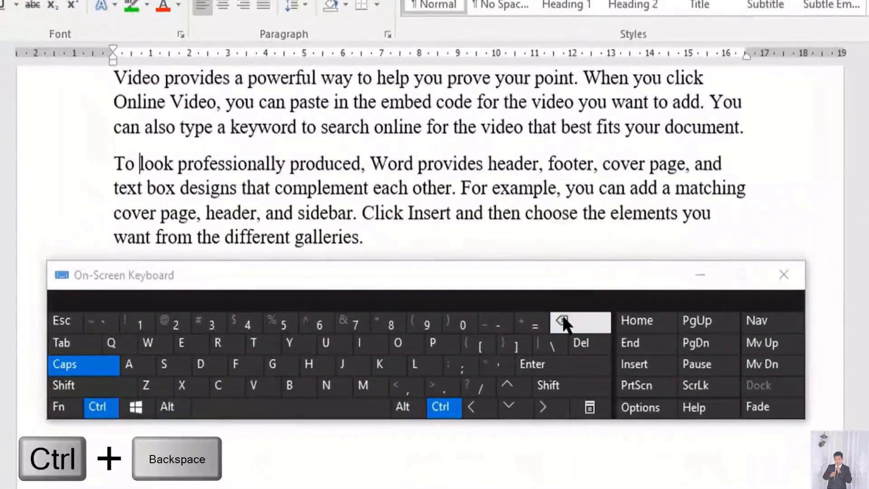
- Delete the text "look professionally produced, Word provides" after the cursor, one whole word at a time
{"action": "left_click", "coordinate": [581, 343], "text": "ctrl"}
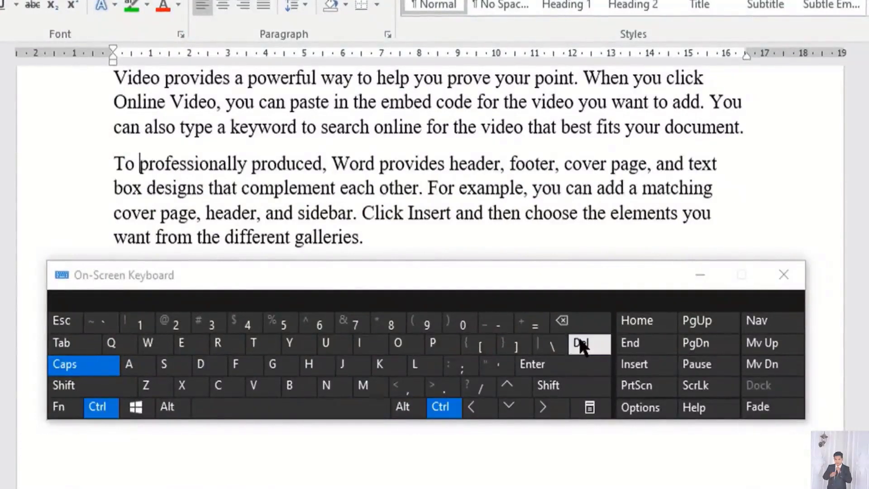
{"action": "left_click", "coordinate": [581, 343], "text": "ctrl"}
{"action": "left_click", "coordinate": [580, 343], "text": "ctrl"}
{"action": "left_click", "coordinate": [580, 342], "text": "ctrl"}
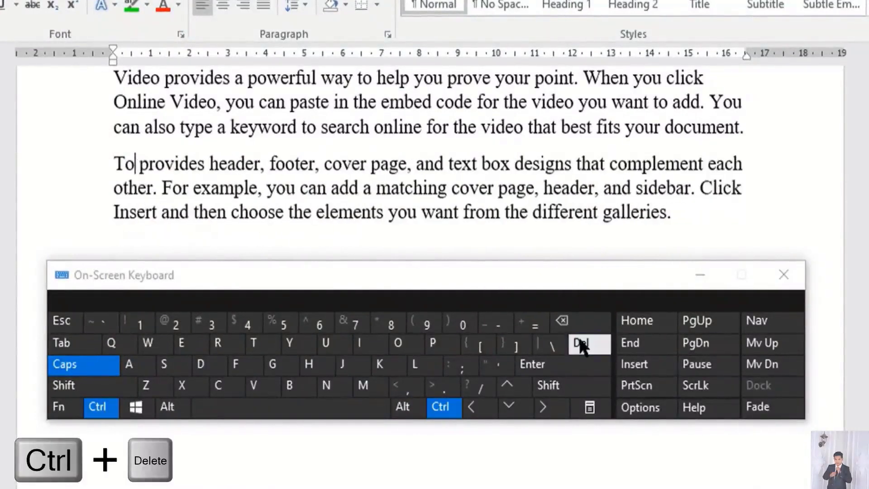
{"action": "left_click", "coordinate": [581, 343], "text": "ctrl"}
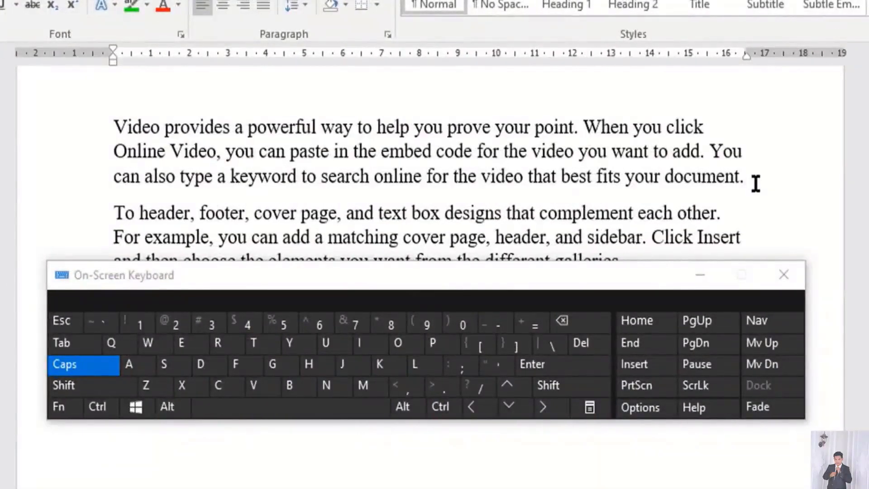
- Move the first paragraph, beginning "Video provides", below the "To header, footer" paragraph without using the clipboard
{"action": "left_click_drag", "start_coordinate": [756, 183], "coordinate": [105, 110]}
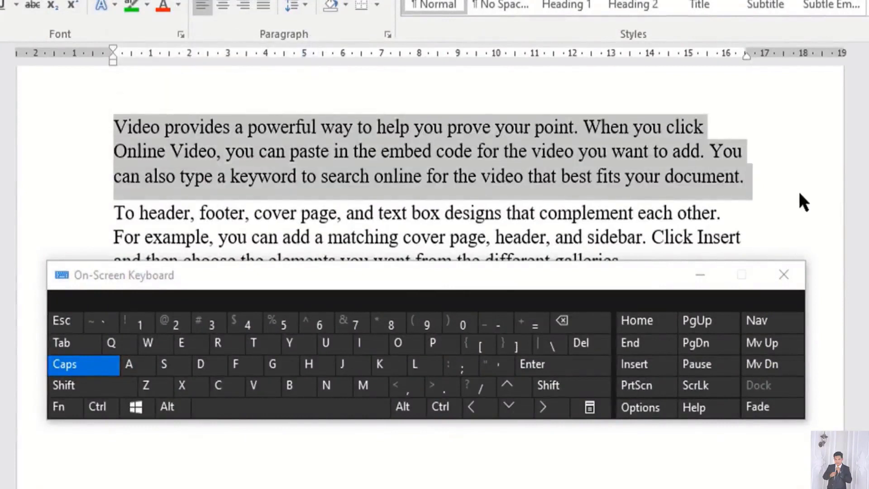
{"action": "key", "text": "F2"}
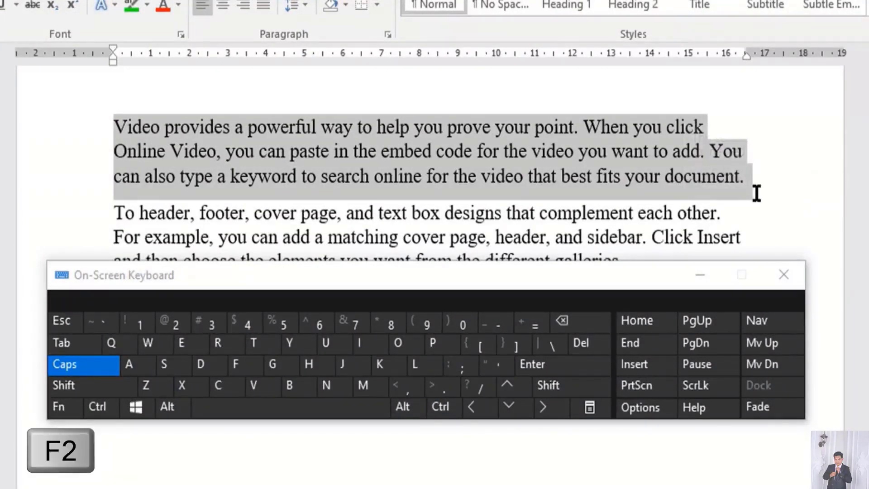
{"action": "scroll", "coordinate": [724, 190], "scroll_direction": "down", "scroll_amount": 2}
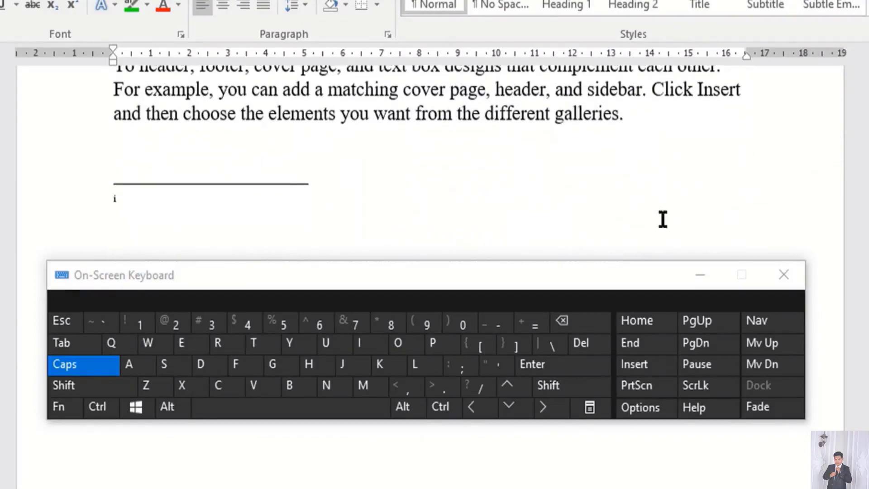
{"action": "left_click", "coordinate": [568, 356]}
- Insert a manual line break below the "Video provides" paragraph
{"action": "scroll", "coordinate": [339, 180], "scroll_direction": "up", "scroll_amount": 1}
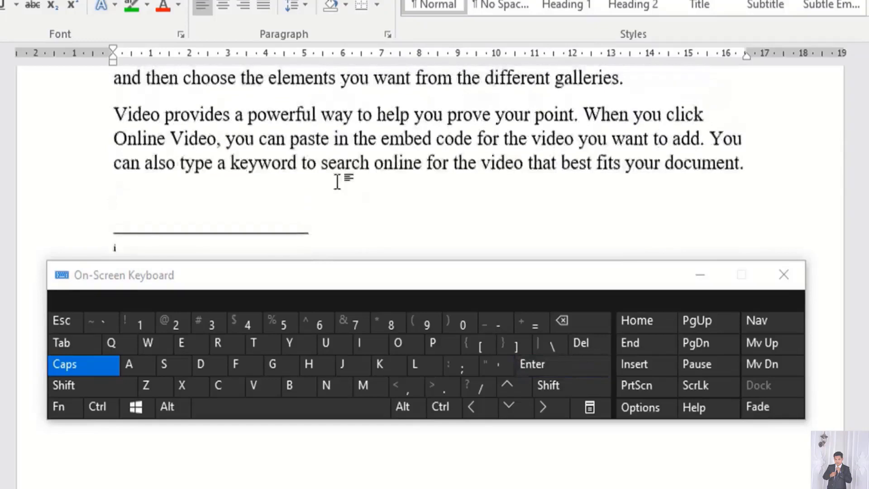
{"action": "left_click", "coordinate": [559, 385]}
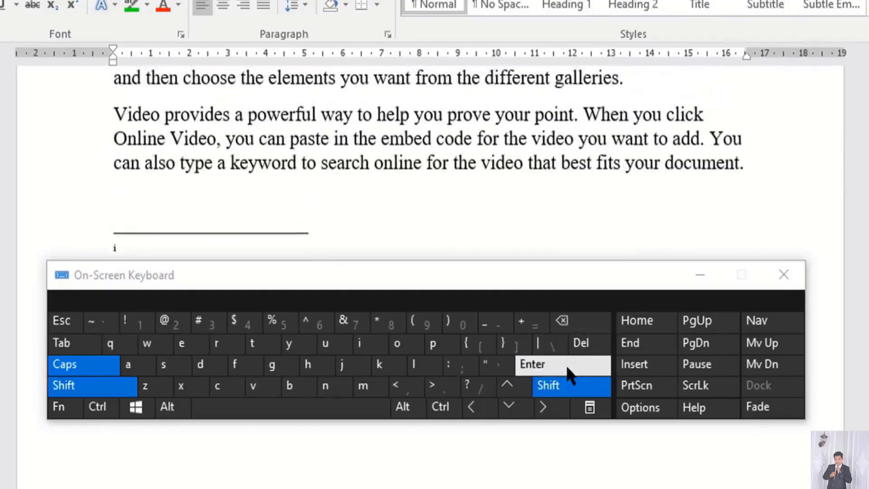
{"action": "left_click", "coordinate": [568, 367]}
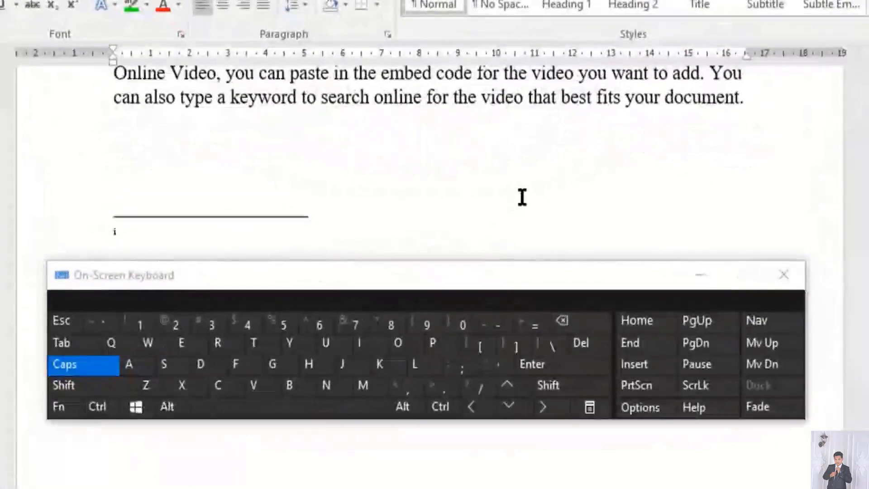
- Insert the copyright ©, trademark ™ and registered ® symbols on the blank line above the endnote separator
{"action": "left_click", "coordinate": [234, 386], "text": "ctrl+alt"}
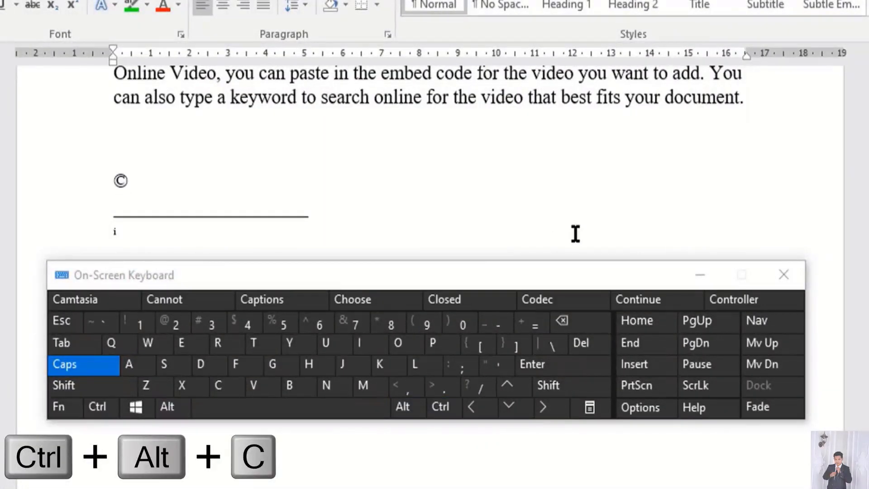
{"action": "left_click", "coordinate": [387, 408]}
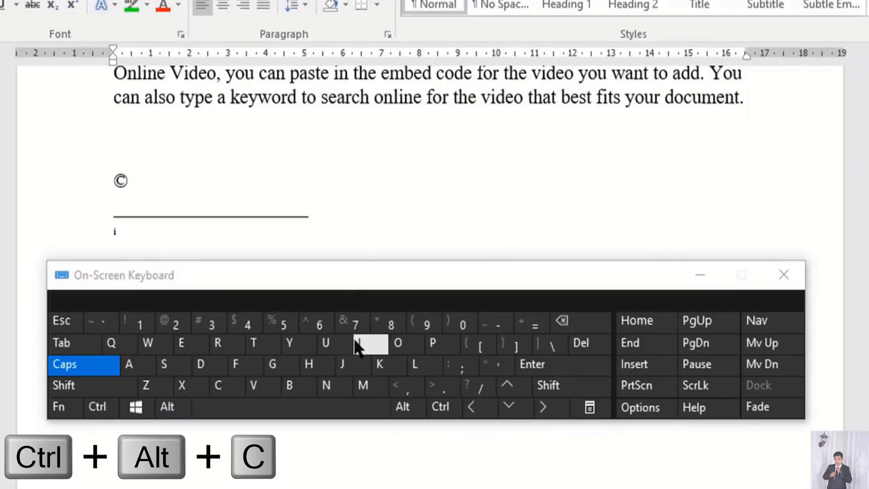
{"action": "left_click", "coordinate": [250, 349], "text": "ctrl+alt"}
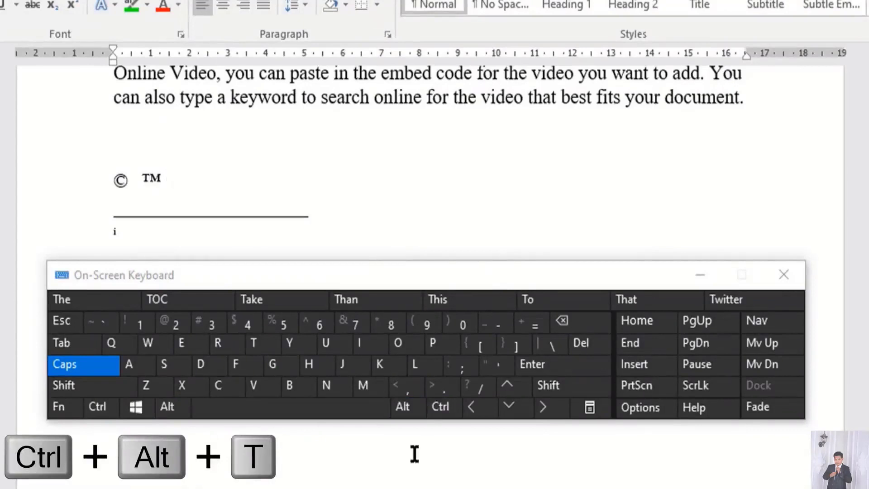
{"action": "left_click", "coordinate": [402, 407]}
{"action": "left_click", "coordinate": [440, 407]}
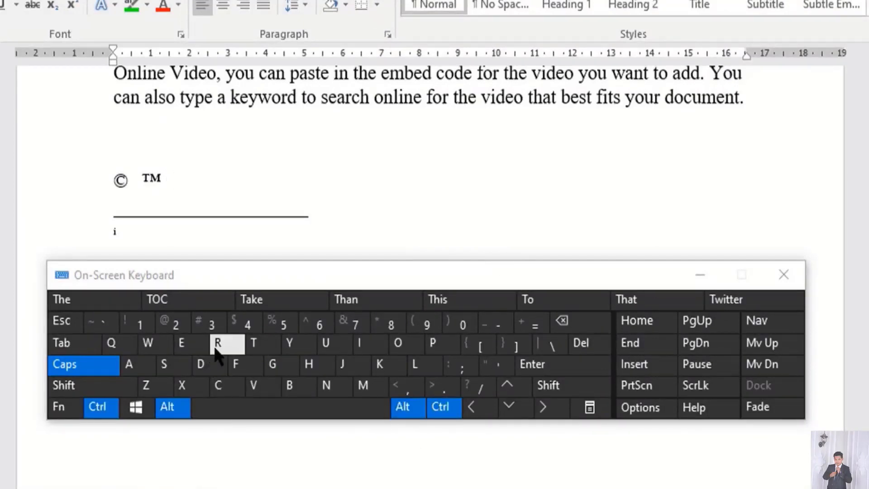
{"action": "left_click", "coordinate": [215, 347]}
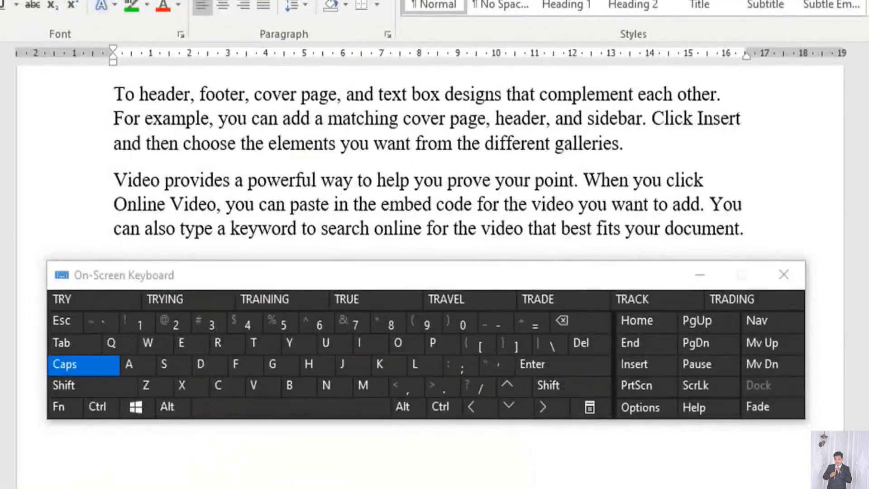
- Select the first two sentences of the "To header" paragraph, select text in the "Video provides" paragraph, and clear the selection
{"action": "key", "text": "ctrl"}
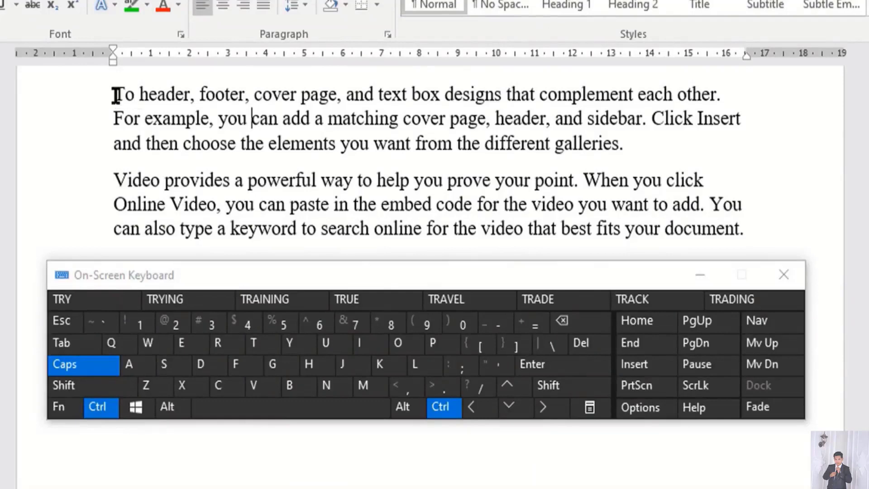
{"action": "left_click", "coordinate": [215, 93], "text": "ctrl"}
{"action": "left_click", "coordinate": [537, 113], "text": "ctrl"}
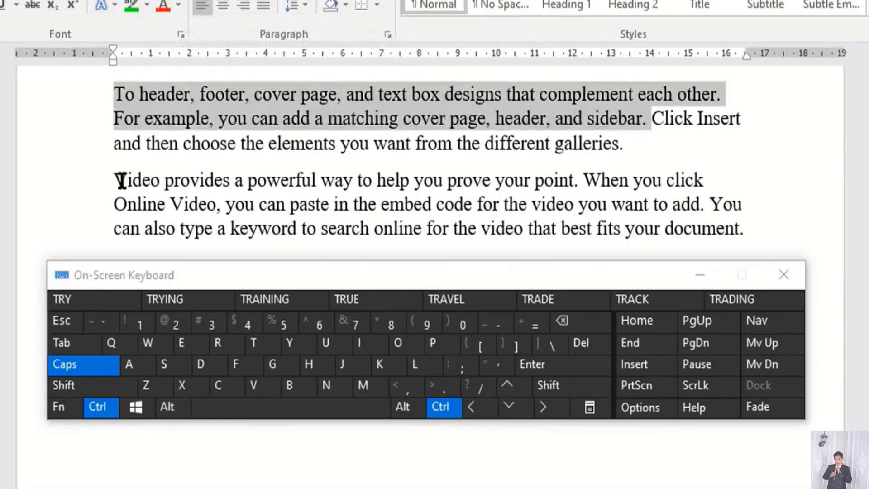
{"action": "left_click_drag", "start_coordinate": [120, 178], "coordinate": [566, 209]}
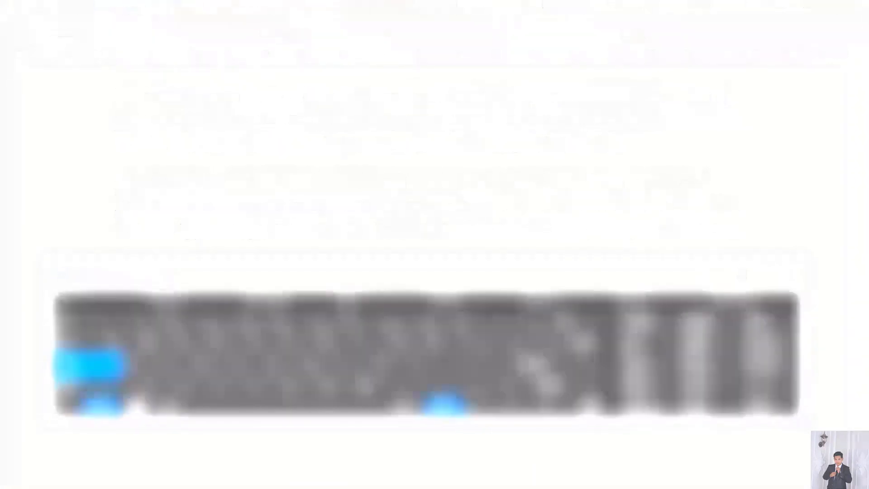
{"action": "left_click", "coordinate": [709, 136]}
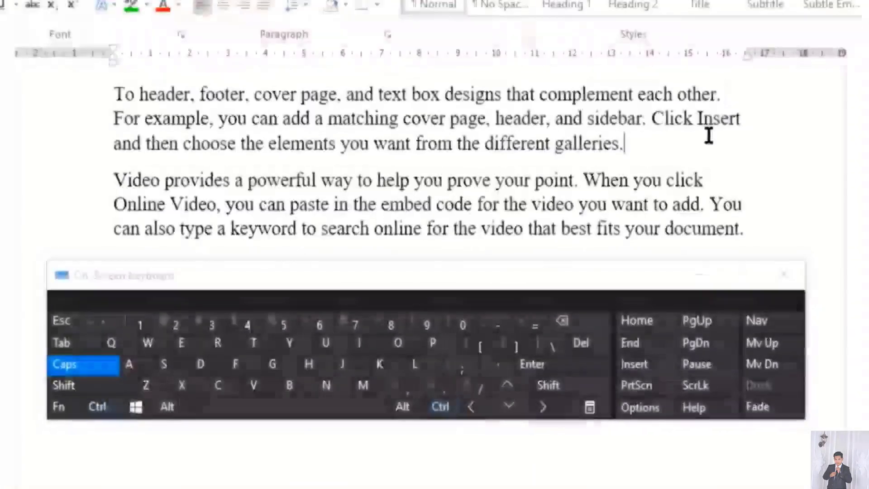
- Select the line ending "different galleries." back to its start, and select the first line of the "Video provides" paragraph to its end
{"action": "left_click", "coordinate": [557, 385]}
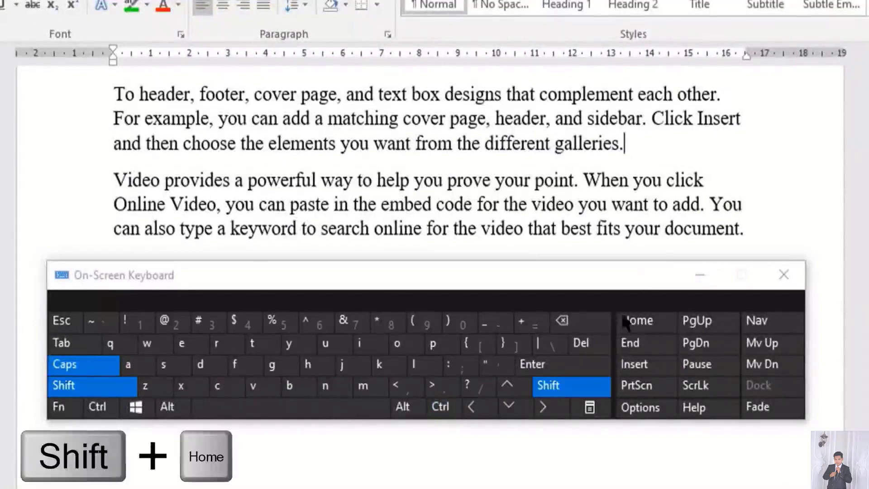
{"action": "left_click", "coordinate": [651, 314]}
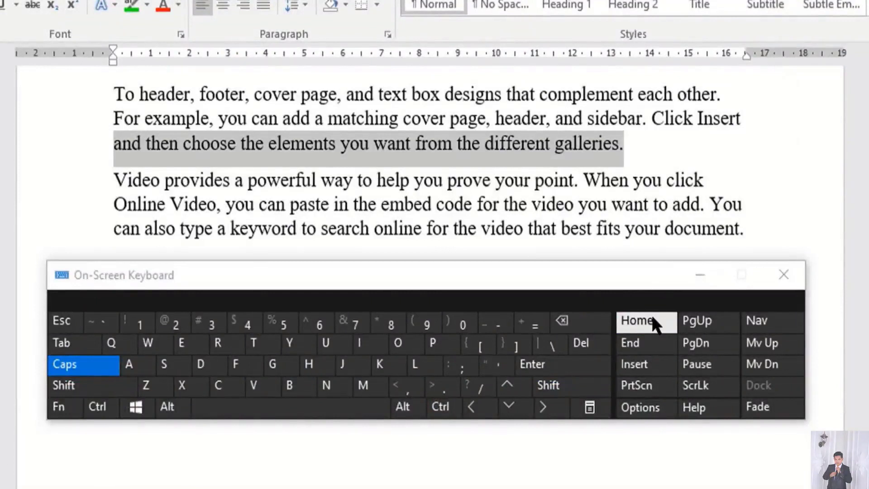
{"action": "left_click", "coordinate": [112, 185]}
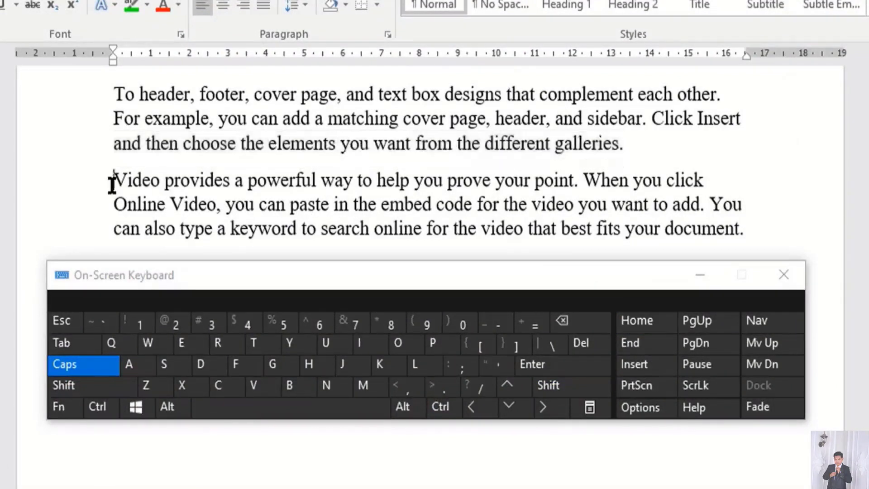
{"action": "left_click", "coordinate": [566, 386]}
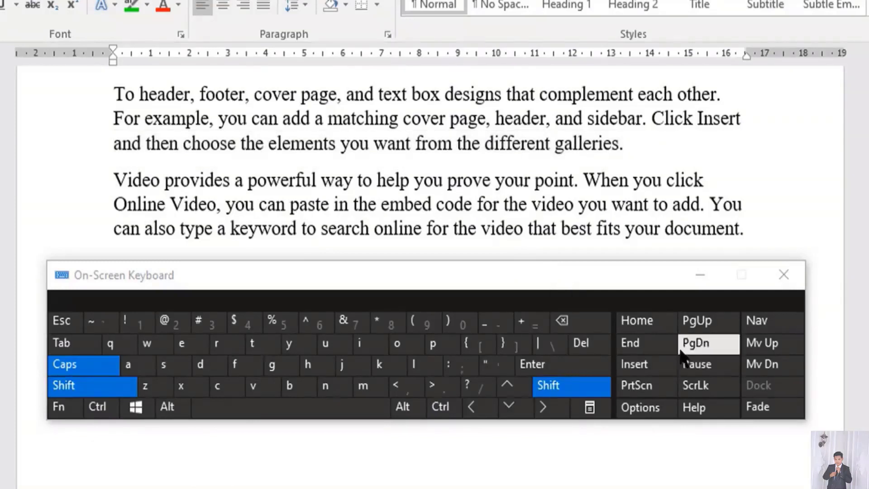
{"action": "left_click", "coordinate": [643, 342]}
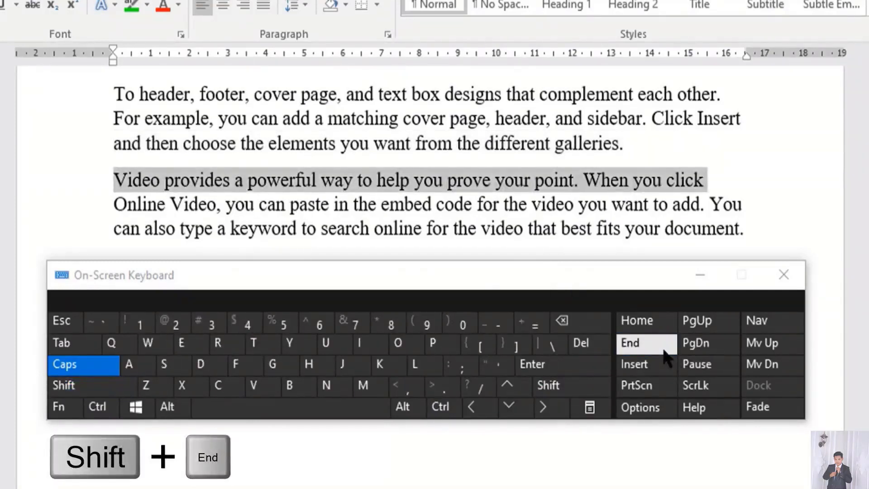
- Select one screen of text downward from the end of the paragraph ending "different galleries."
{"action": "left_click", "coordinate": [682, 172]}
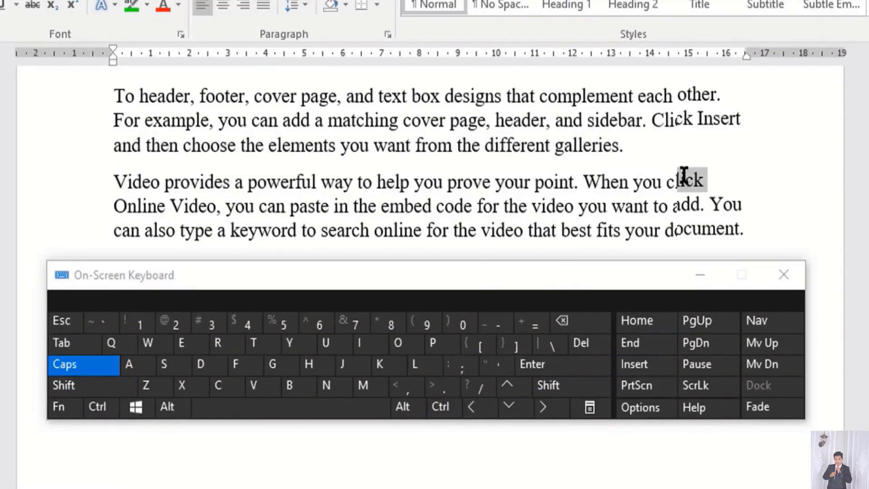
{"action": "key", "text": "shift"}
{"action": "left_click", "coordinate": [720, 343]}
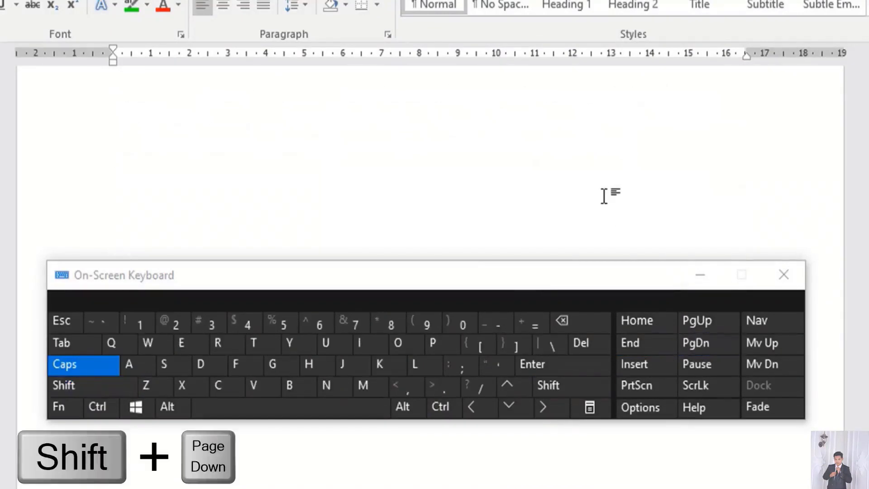
{"action": "scroll", "coordinate": [603, 194], "scroll_direction": "up", "scroll_amount": 10}
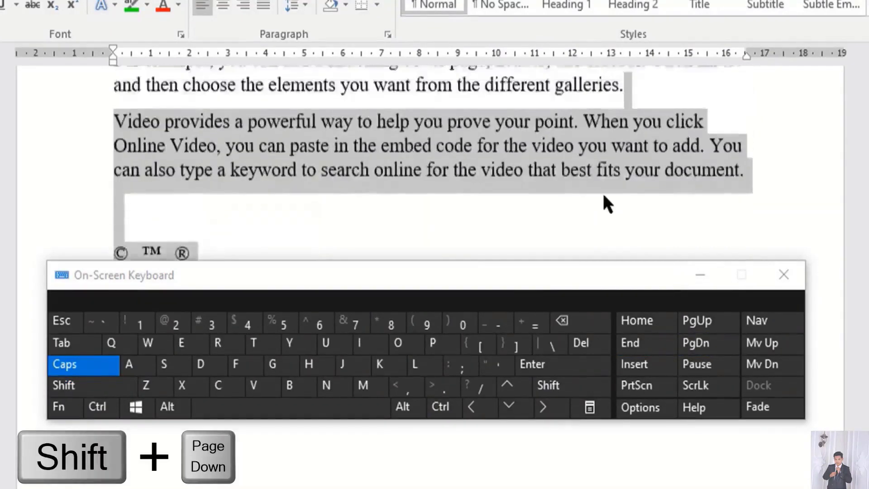
- Extend the selection one screen upward so it covers the "To header, footer" paragraph
{"action": "key", "text": "shift"}
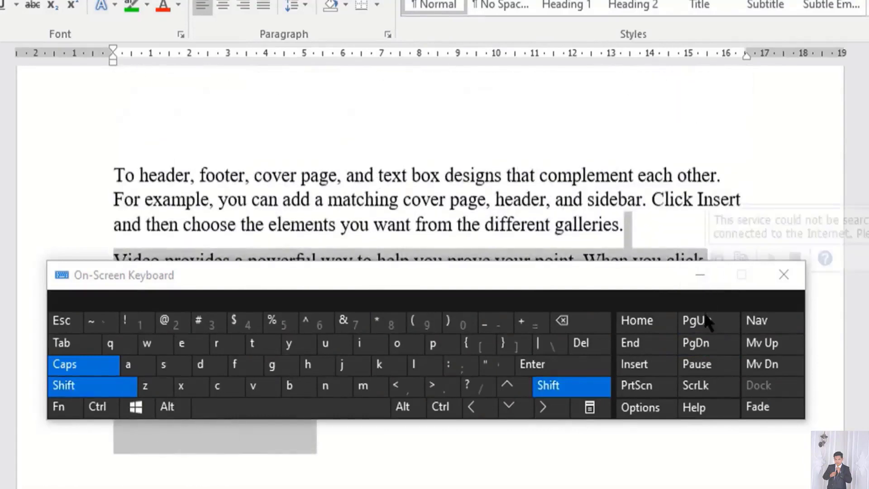
{"action": "left_click", "coordinate": [698, 321]}
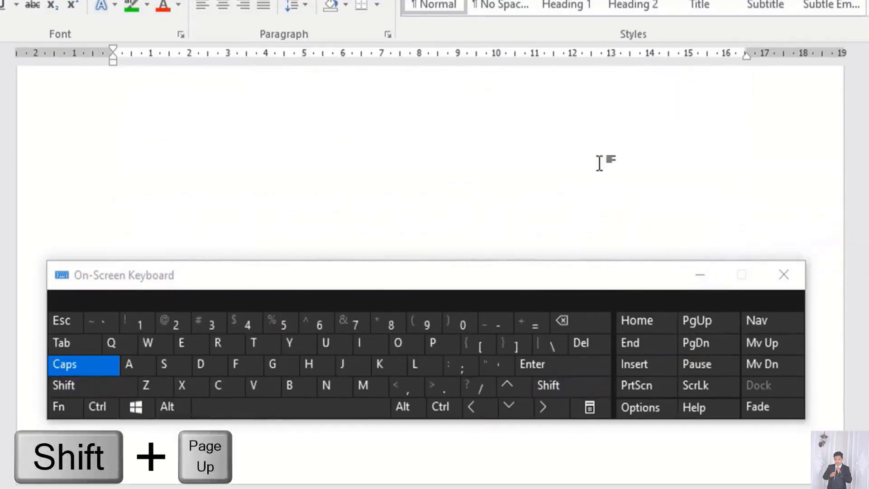
{"action": "scroll", "coordinate": [601, 163], "scroll_direction": "down", "scroll_amount": 6}
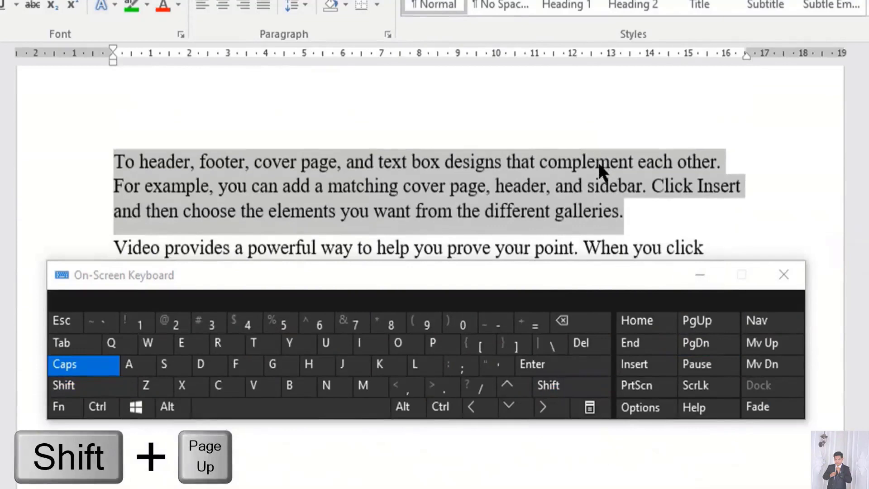
- Extend the selection from the "different galleries." paragraph to the beginning of the document
{"action": "key", "text": "ctrl"}
{"action": "key", "text": "shift"}
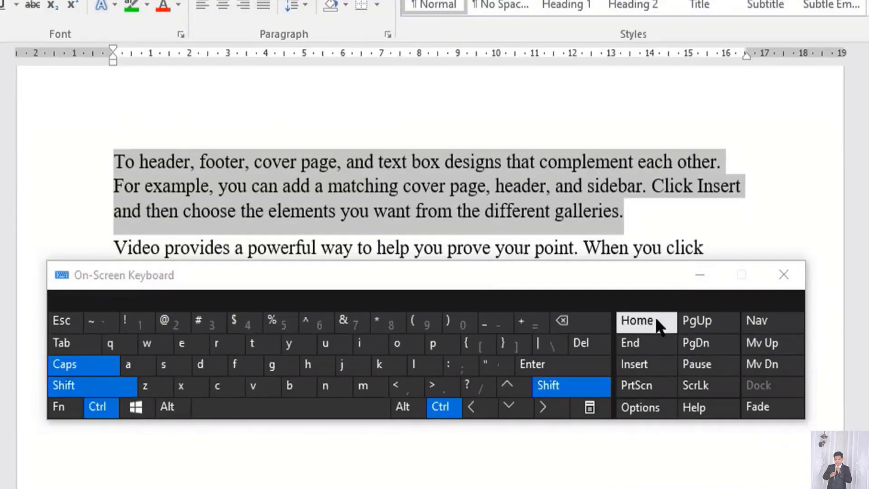
{"action": "left_click", "coordinate": [647, 320]}
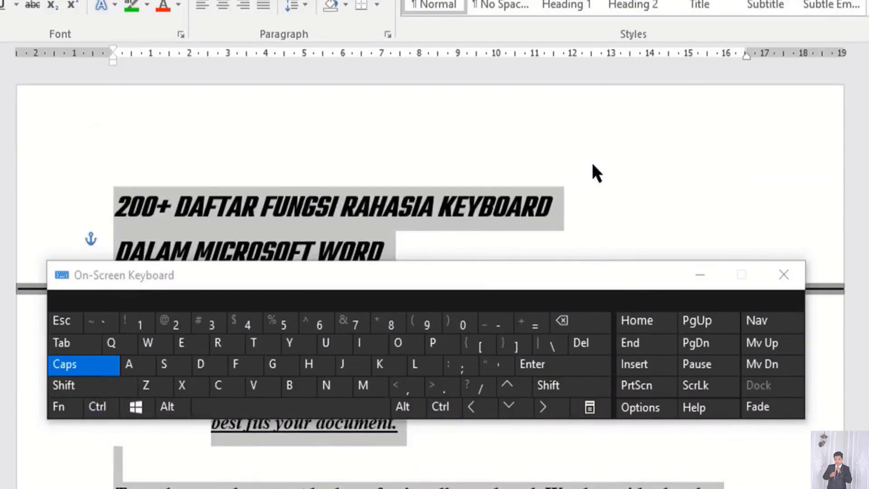
- Extend the selection from the end of the "different galleries." paragraph to the end of the document
{"action": "key", "text": "ctrl"}
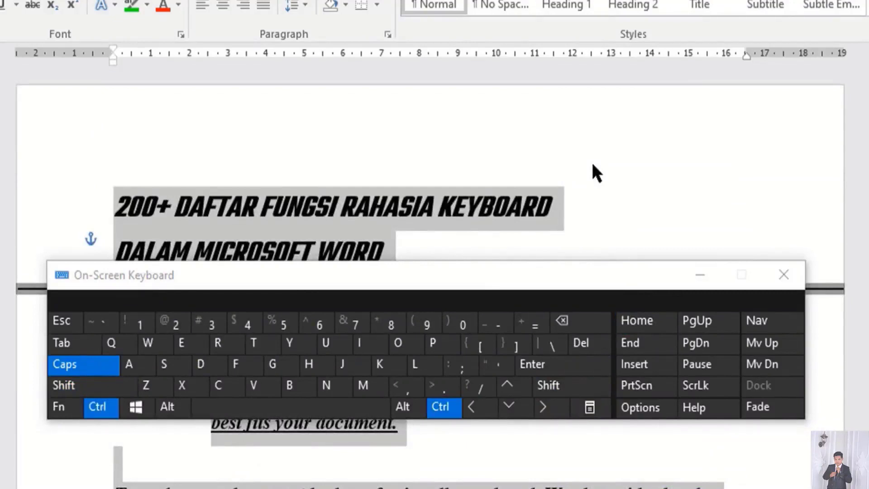
{"action": "key", "text": "shift"}
{"action": "left_click", "coordinate": [648, 346]}
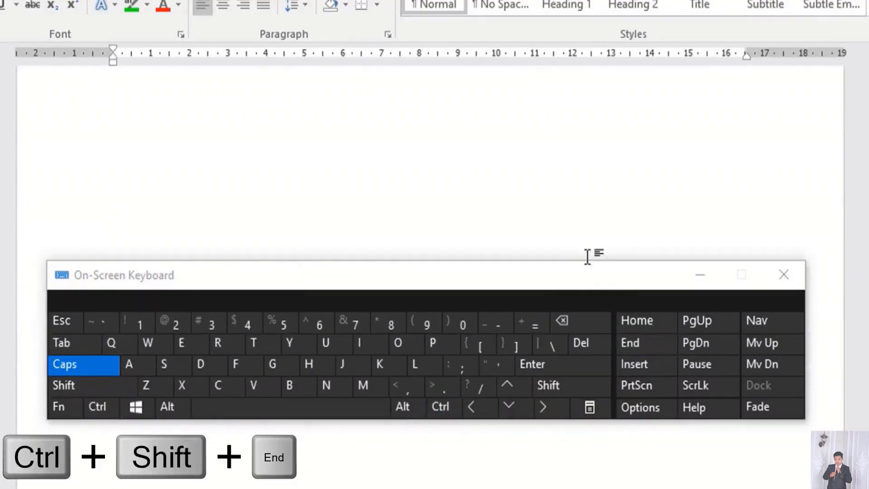
{"action": "scroll", "coordinate": [587, 257], "scroll_direction": "up", "scroll_amount": 5}
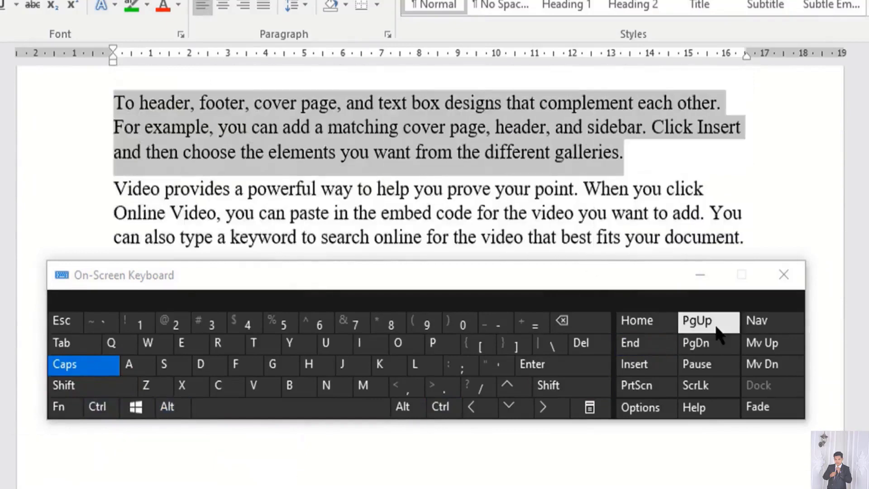
- Extend the selection from the end of the "different galleries." paragraph to the end of the visible window
{"action": "key", "text": "alt"}
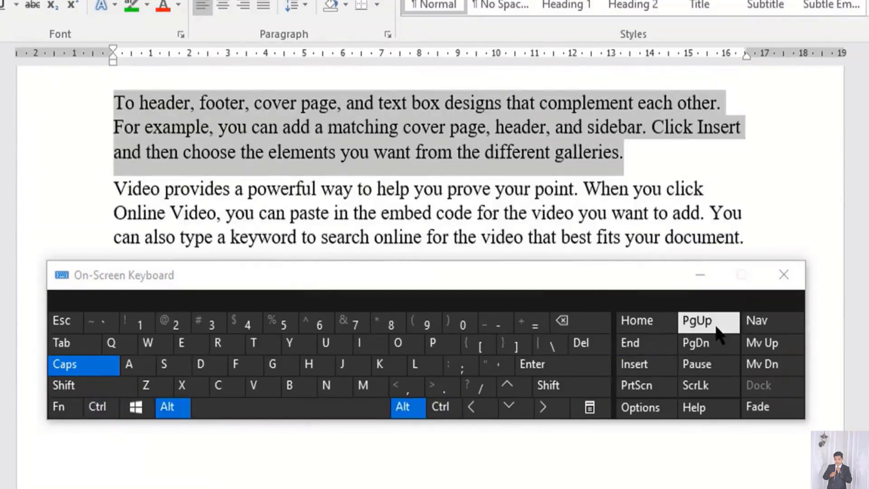
{"action": "key", "text": "ctrl"}
{"action": "key", "text": "shift"}
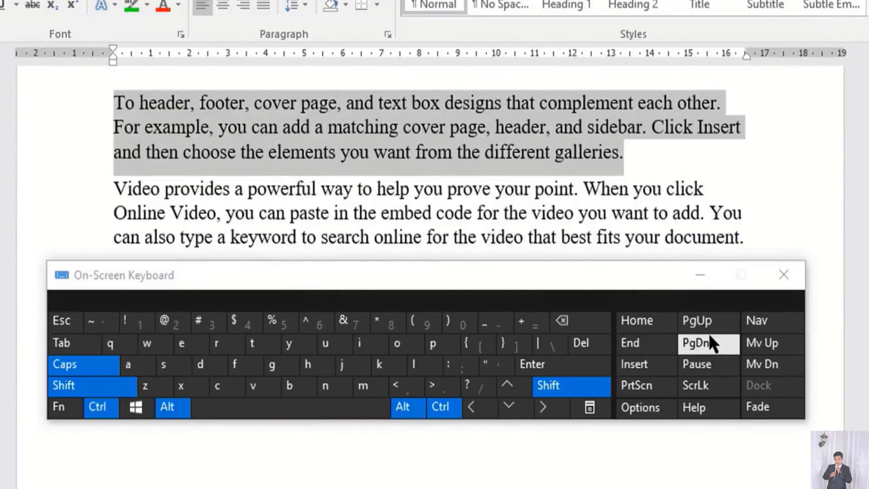
{"action": "left_click", "coordinate": [711, 346]}
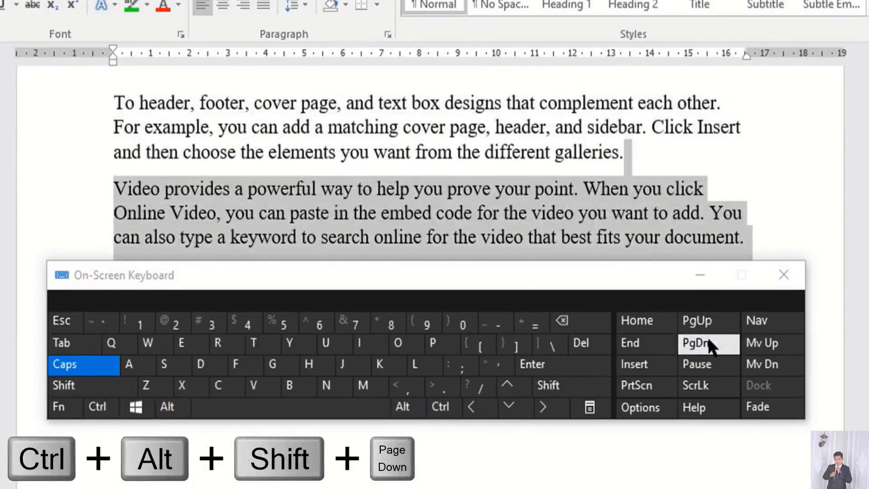
- Clear the selection and move the cursor forward word by word along the first line of the "Video provides" paragraph
{"action": "key", "text": "Left"}
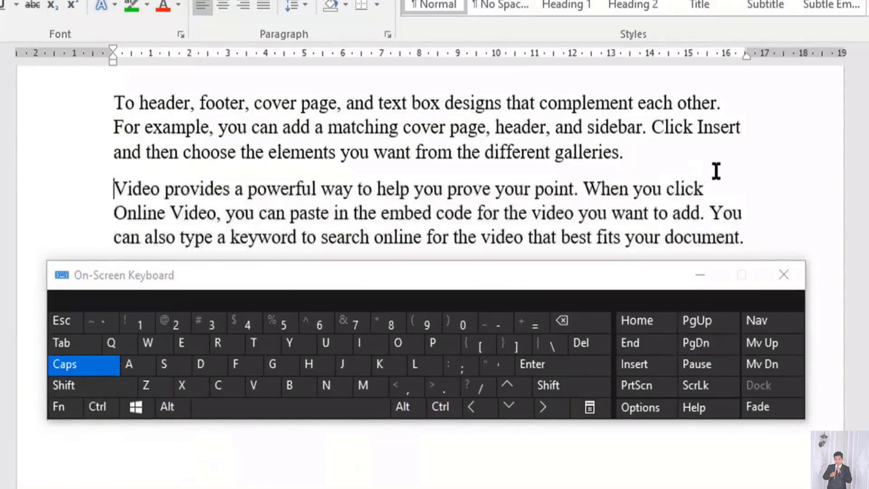
{"action": "left_click", "coordinate": [542, 407], "text": "ctrl"}
{"action": "left_click", "coordinate": [542, 408], "text": "ctrl"}
{"action": "left_click", "coordinate": [543, 407], "text": "ctrl"}
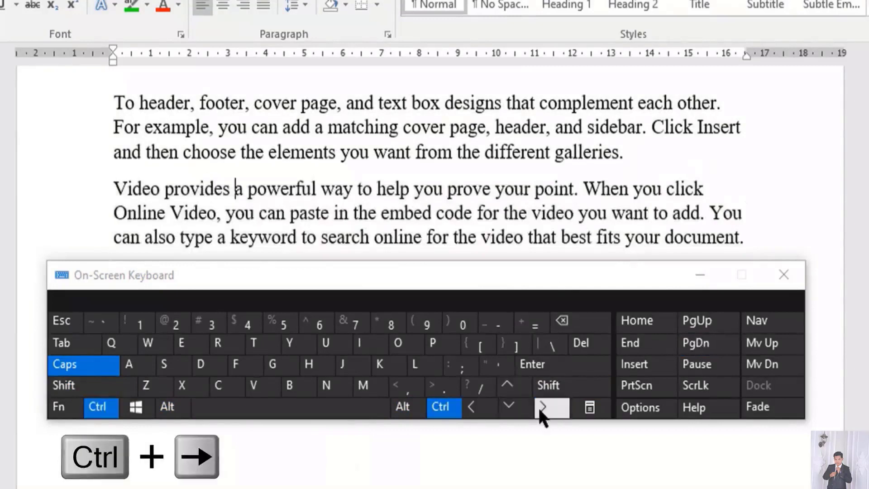
{"action": "left_click", "coordinate": [542, 407], "text": "ctrl"}
{"action": "left_click", "coordinate": [543, 408], "text": "ctrl"}
{"action": "left_click", "coordinate": [540, 410], "text": "ctrl"}
{"action": "left_click", "coordinate": [540, 409], "text": "ctrl"}
{"action": "left_click", "coordinate": [540, 409], "text": "ctrl"}
{"action": "left_click", "coordinate": [540, 410], "text": "ctrl"}
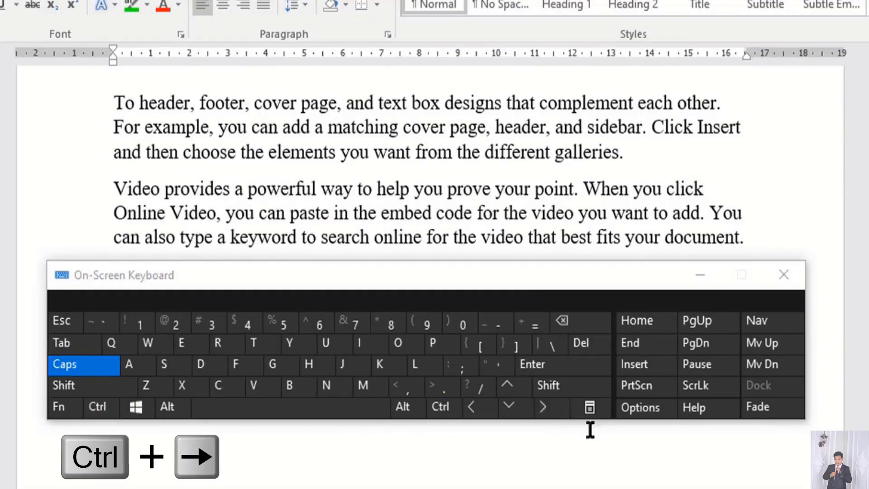
{"action": "left_click", "coordinate": [540, 409], "text": "ctrl"}
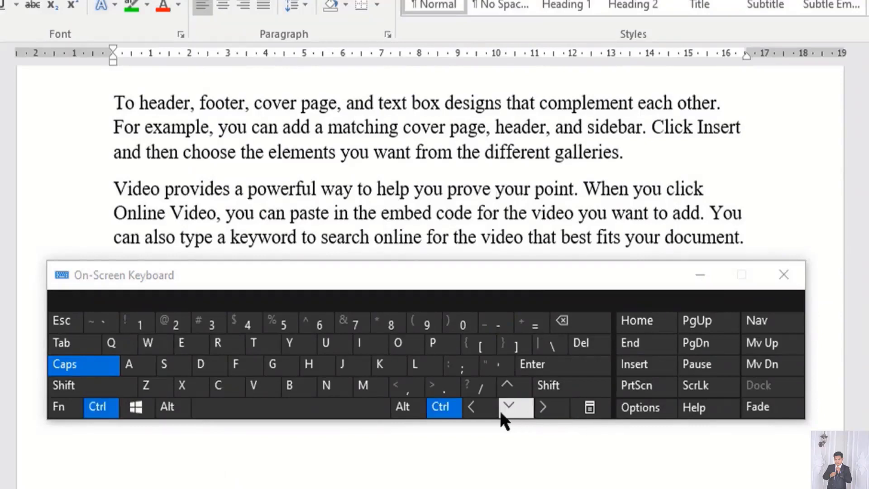
- Move the cursor backward word by word along the "Video provides" line, and forward again by words
{"action": "left_click", "coordinate": [478, 410], "text": "ctrl"}
{"action": "left_click", "coordinate": [477, 410], "text": "ctrl"}
{"action": "left_click", "coordinate": [478, 410], "text": "ctrl"}
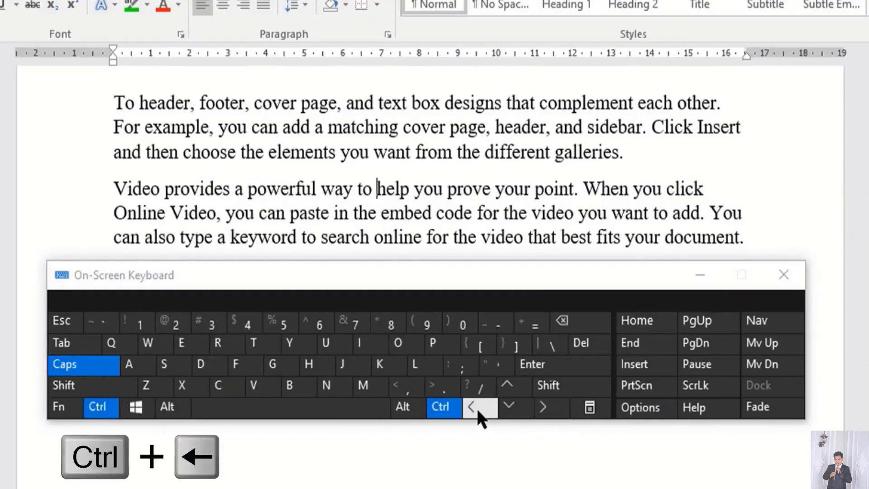
{"action": "left_click", "coordinate": [478, 410], "text": "ctrl"}
{"action": "left_click", "coordinate": [477, 411], "text": "ctrl"}
{"action": "left_click", "coordinate": [477, 410], "text": "ctrl"}
{"action": "left_click", "coordinate": [478, 410], "text": "ctrl"}
{"action": "left_click", "coordinate": [477, 409], "text": "ctrl"}
{"action": "left_click", "coordinate": [478, 409], "text": "ctrl"}
{"action": "left_click", "coordinate": [542, 410], "text": "ctrl"}
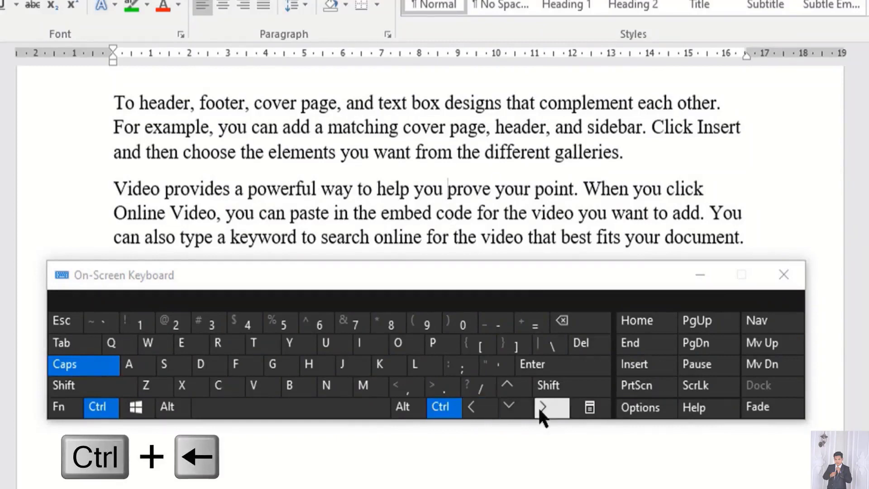
{"action": "left_click", "coordinate": [541, 410], "text": "ctrl"}
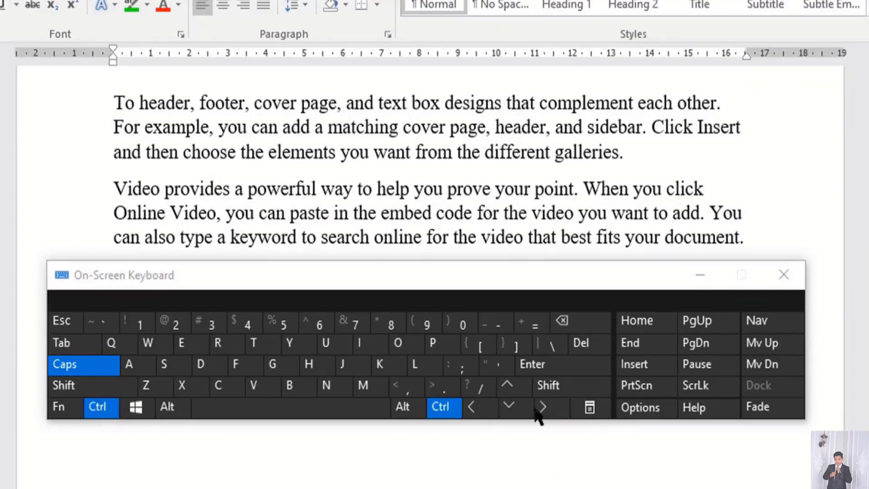
- Move the cursor one paragraph up and one down, and one screen up and one down
{"action": "left_click", "coordinate": [517, 388], "text": "ctrl"}
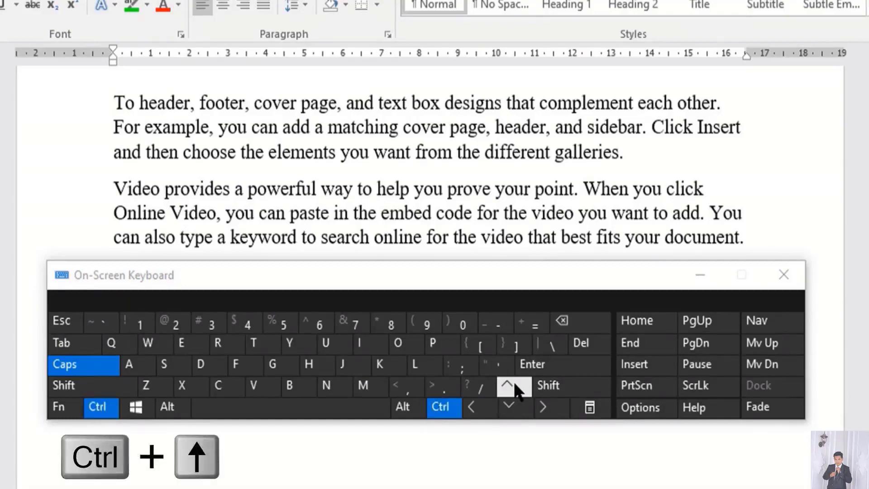
{"action": "left_click", "coordinate": [510, 405], "text": "ctrl"}
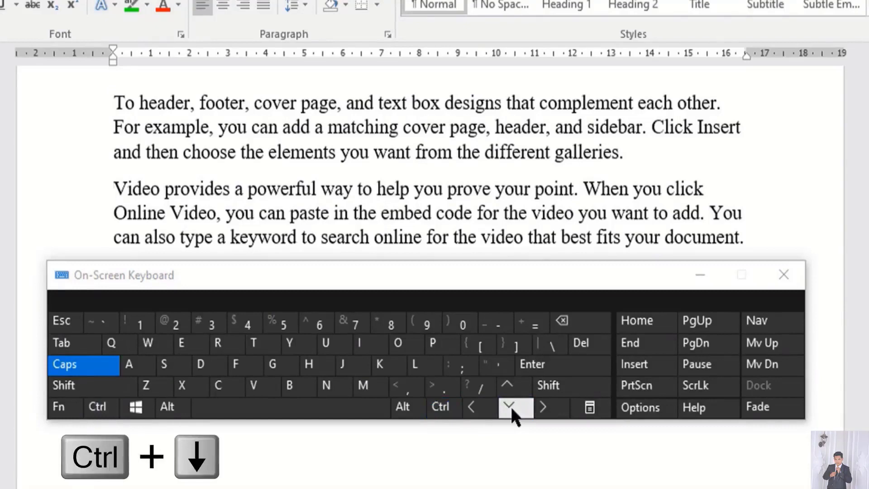
{"action": "left_click", "coordinate": [710, 316]}
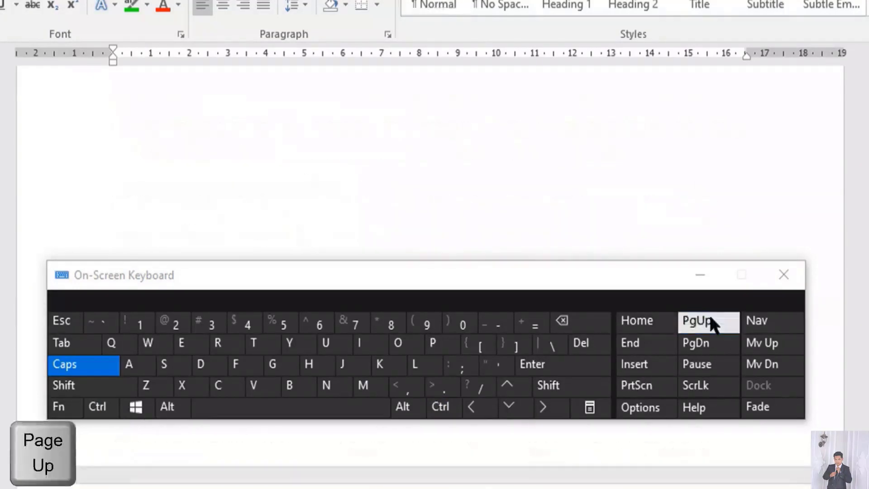
{"action": "left_click", "coordinate": [710, 347]}
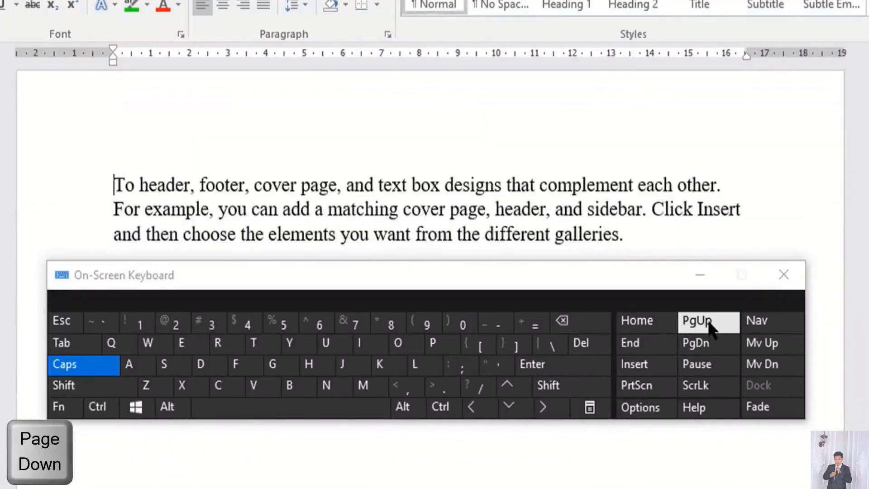
- Jump the cursor to the top of the previous page and back to the top of the next page
{"action": "key", "text": "ctrl"}
{"action": "left_click", "coordinate": [709, 320]}
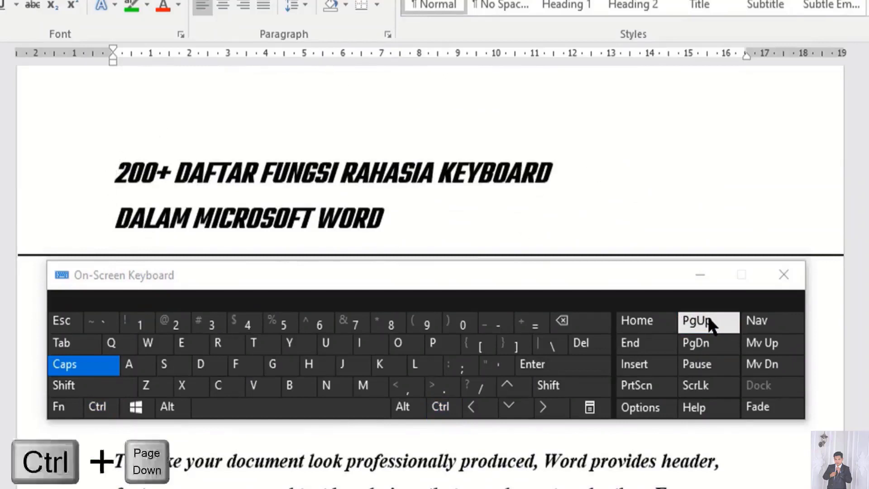
{"action": "key", "text": "ctrl"}
{"action": "left_click", "coordinate": [709, 343]}
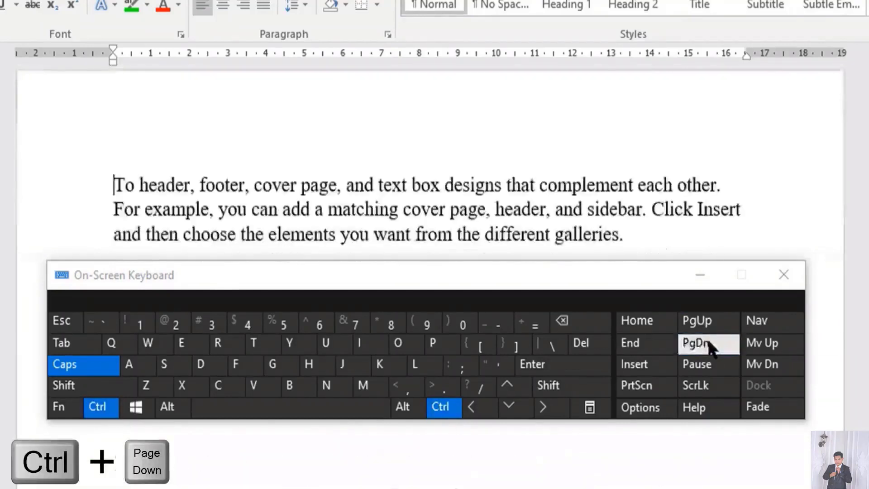
- Jump the cursor to the end of the document and back to its beginning
{"action": "key", "text": "ctrl"}
{"action": "left_click", "coordinate": [652, 347]}
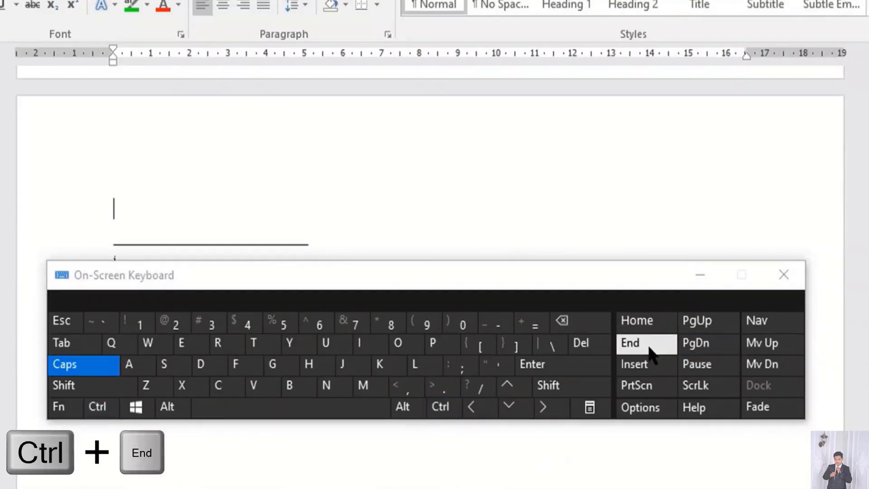
{"action": "key", "text": "ctrl"}
{"action": "left_click", "coordinate": [651, 331]}
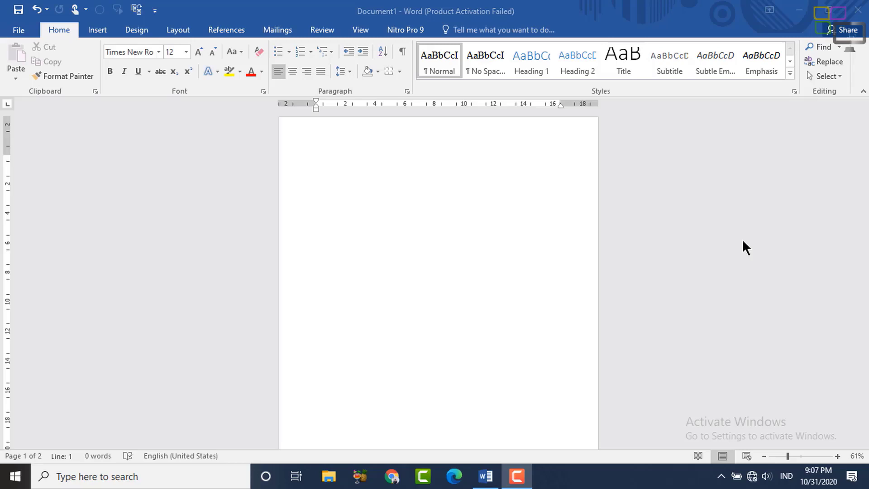
{"action": "scroll", "coordinate": [543, 268], "scroll_direction": "down", "scroll_amount": 3}
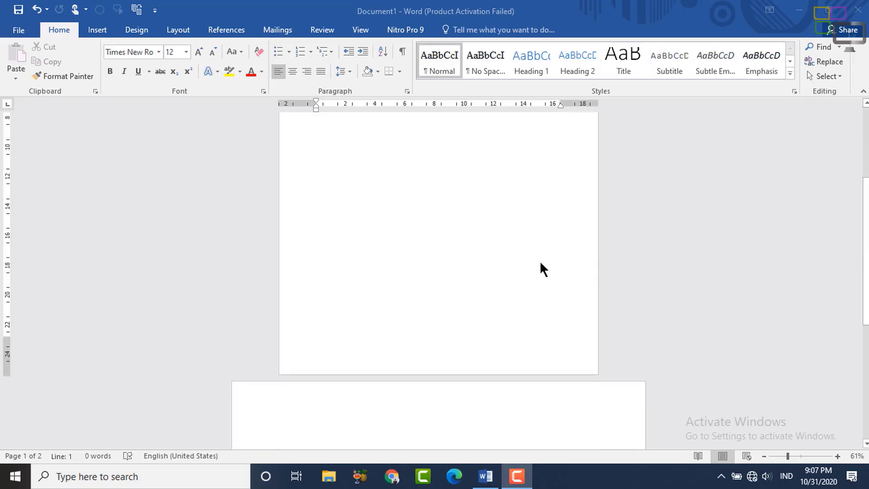
{"action": "scroll", "coordinate": [541, 263], "scroll_direction": "down", "scroll_amount": 3}
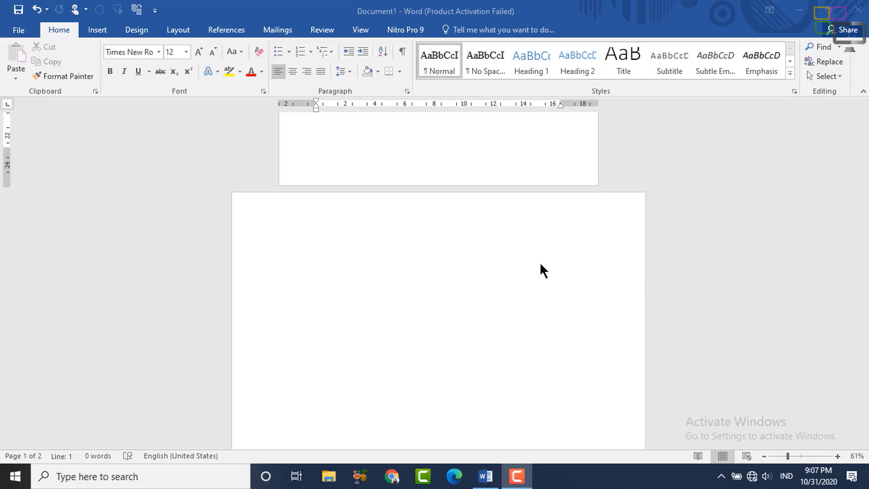
{"action": "scroll", "coordinate": [541, 264], "scroll_direction": "down", "scroll_amount": 1}
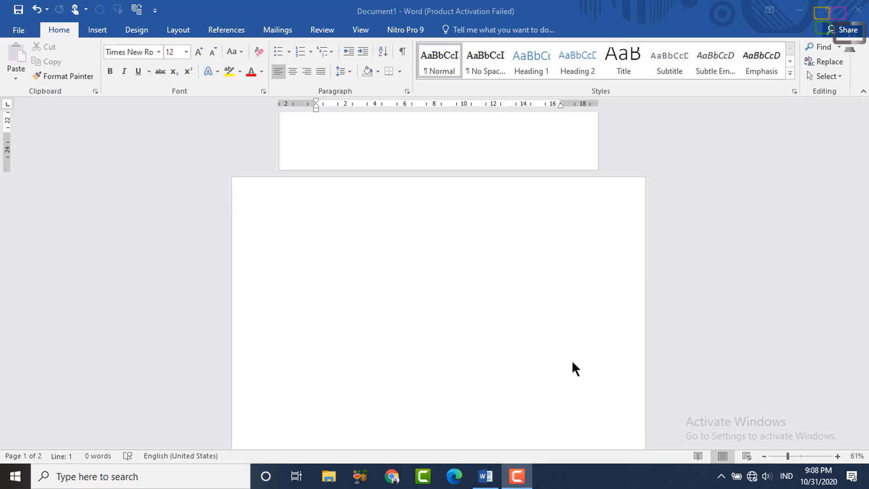
{"action": "scroll", "coordinate": [573, 363], "scroll_direction": "down", "scroll_amount": 3}
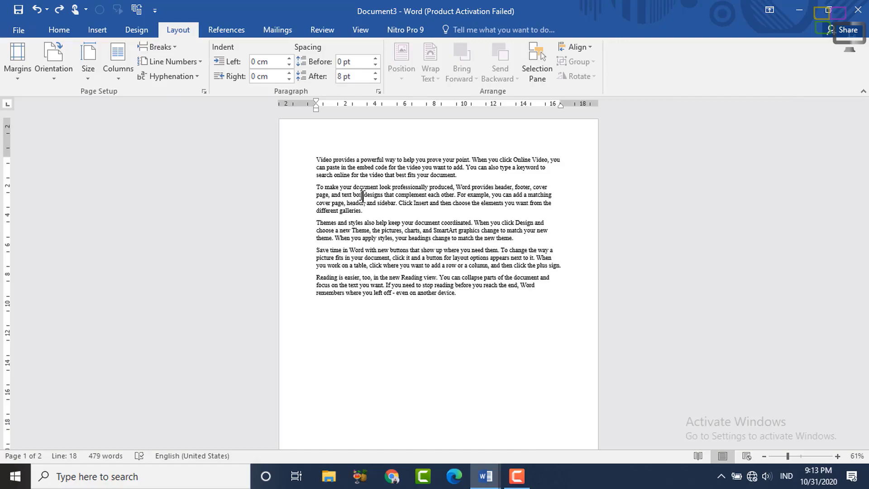
- Place the cursor after the last paragraph on page one and apply Landscape page orientation with Custom Margins to This point forward
{"action": "left_click", "coordinate": [477, 291]}
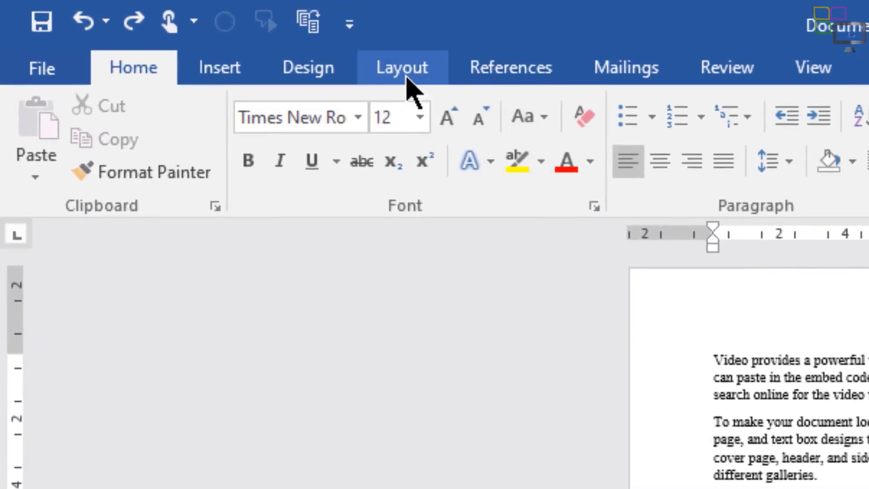
{"action": "left_click", "coordinate": [410, 79]}
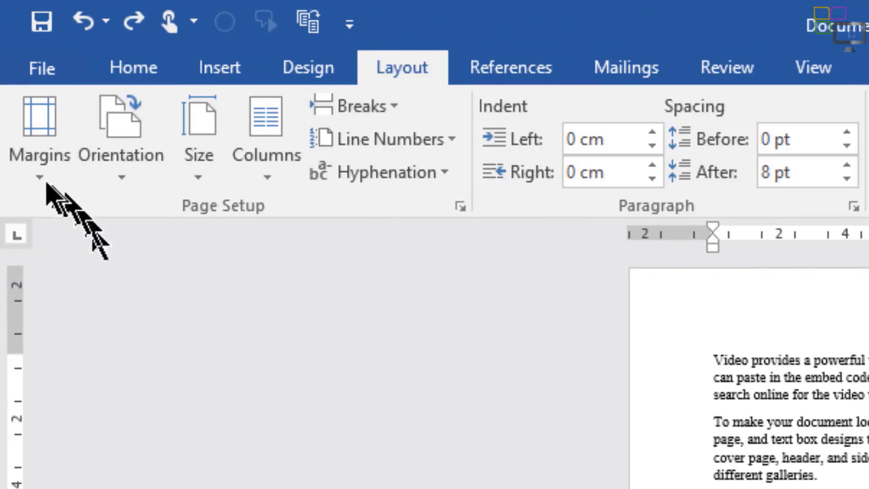
{"action": "left_click", "coordinate": [43, 179]}
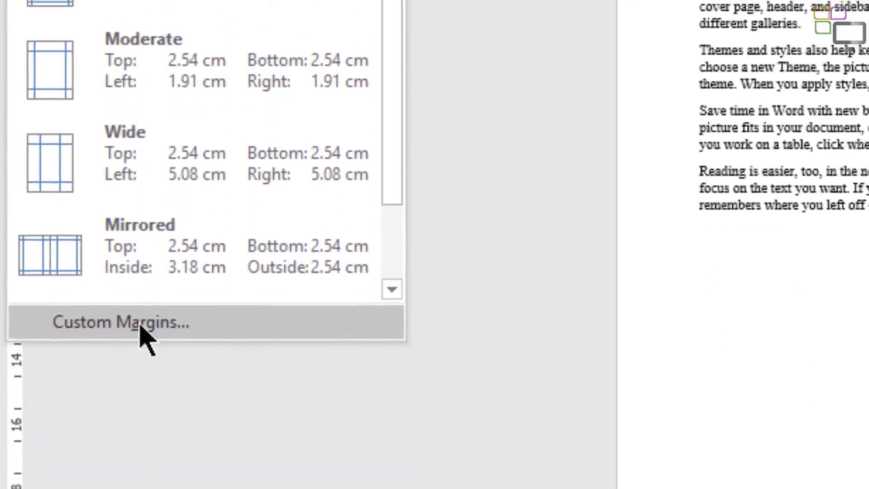
{"action": "left_click", "coordinate": [144, 337]}
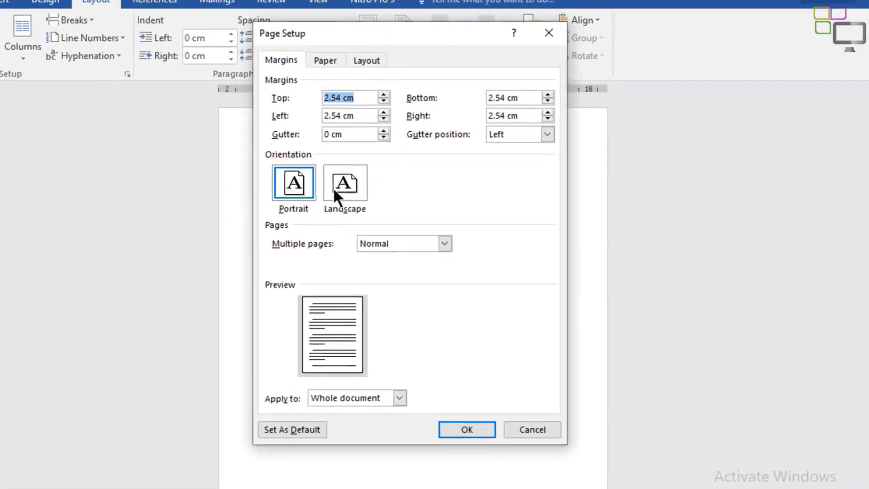
{"action": "left_click", "coordinate": [335, 192]}
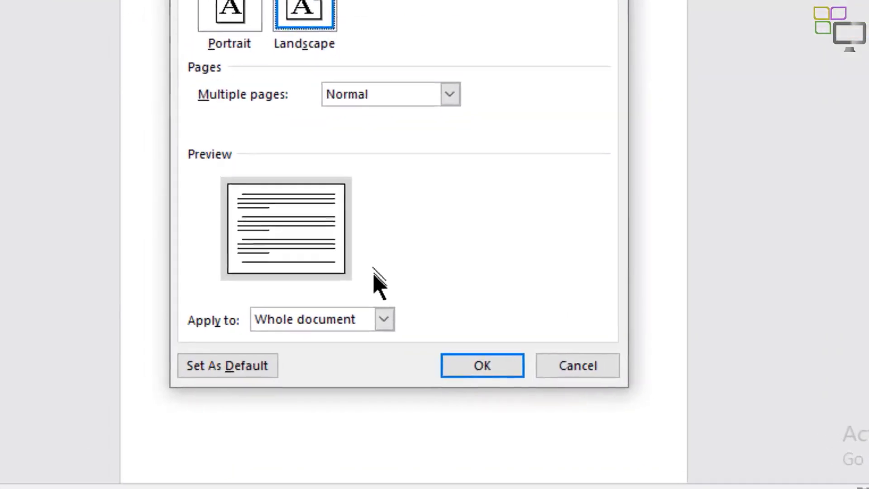
{"action": "left_click", "coordinate": [379, 318]}
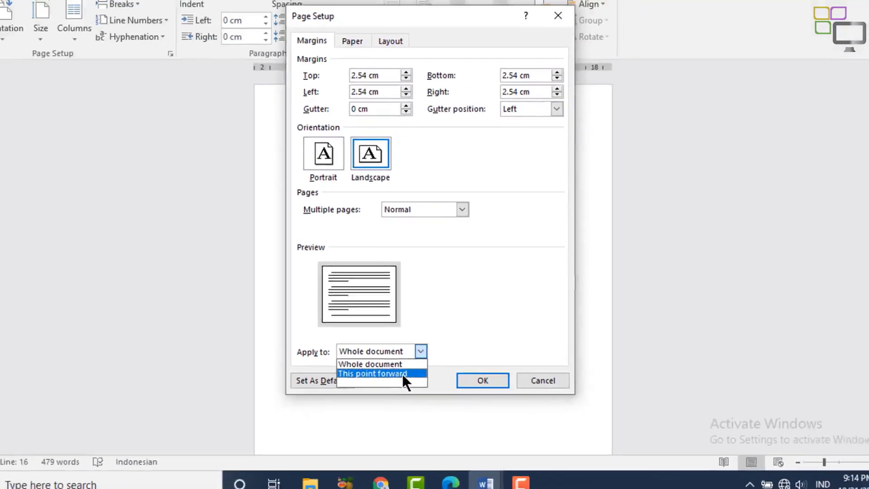
{"action": "left_click", "coordinate": [357, 356]}
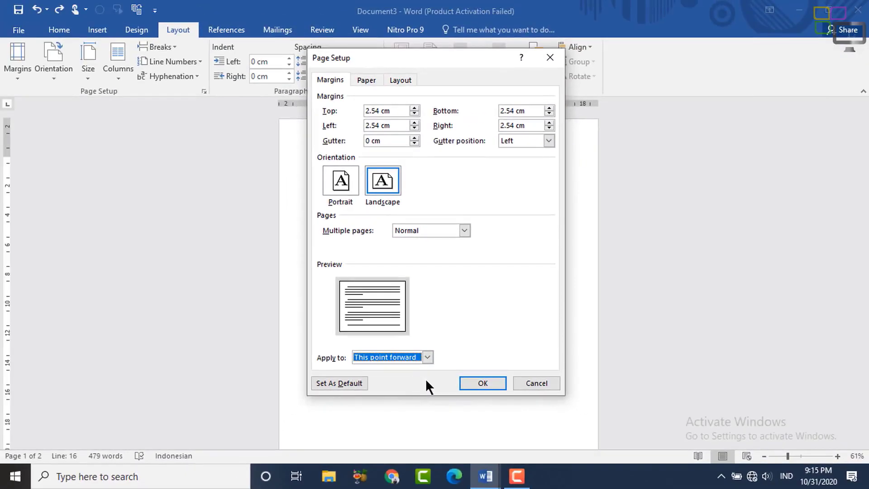
{"action": "left_click", "coordinate": [471, 383]}
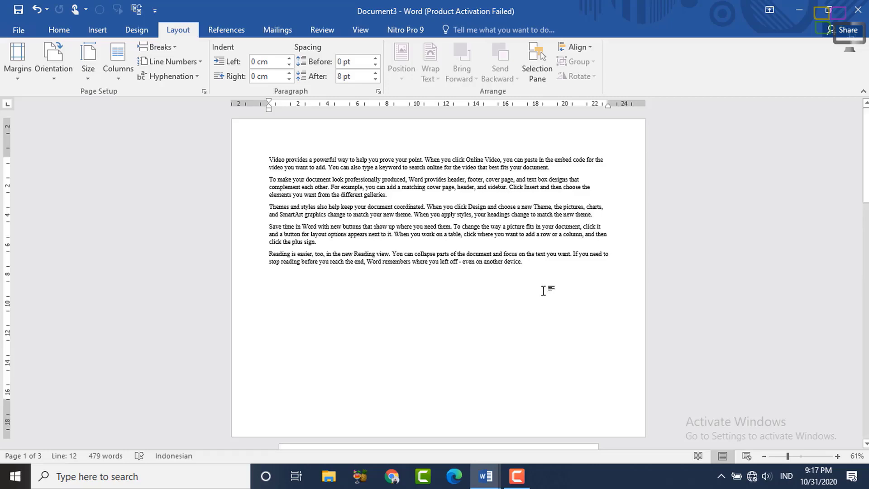
- Place the cursor at the start of the portrait page after the text and undo the last change
{"action": "scroll", "coordinate": [551, 273], "scroll_direction": "down", "scroll_amount": 7}
{"action": "scroll", "coordinate": [527, 299], "scroll_direction": "down", "scroll_amount": 4}
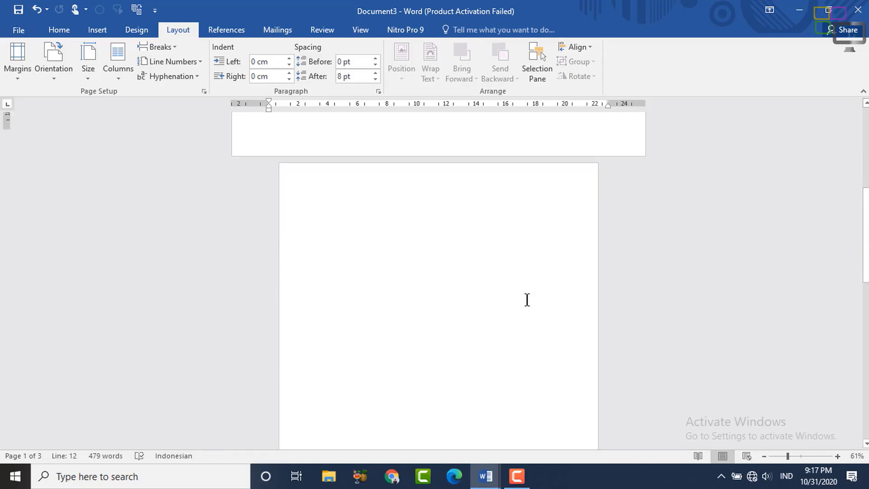
{"action": "left_click", "coordinate": [367, 169]}
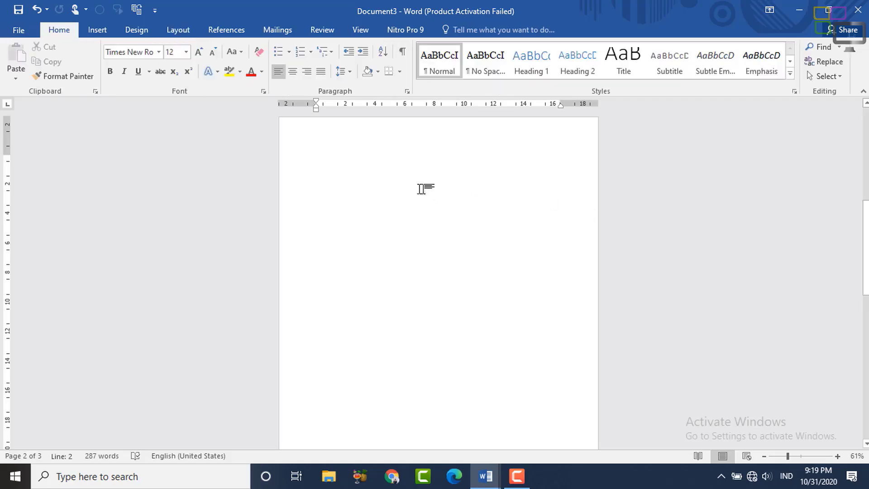
{"action": "key", "text": "ctrl+z"}
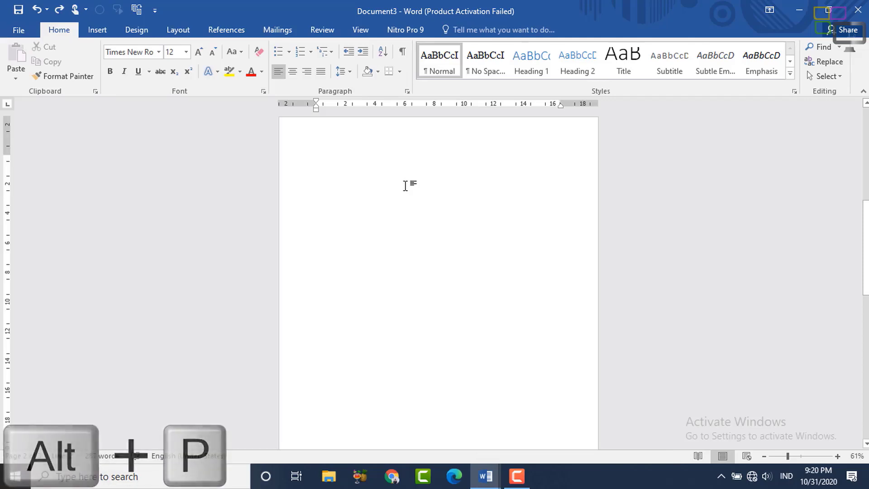
- From the cursor on page two, apply Landscape orientation to This point forward using Page Setup opened entirely by keyboard shortcuts
{"action": "key", "text": "alt+p"}
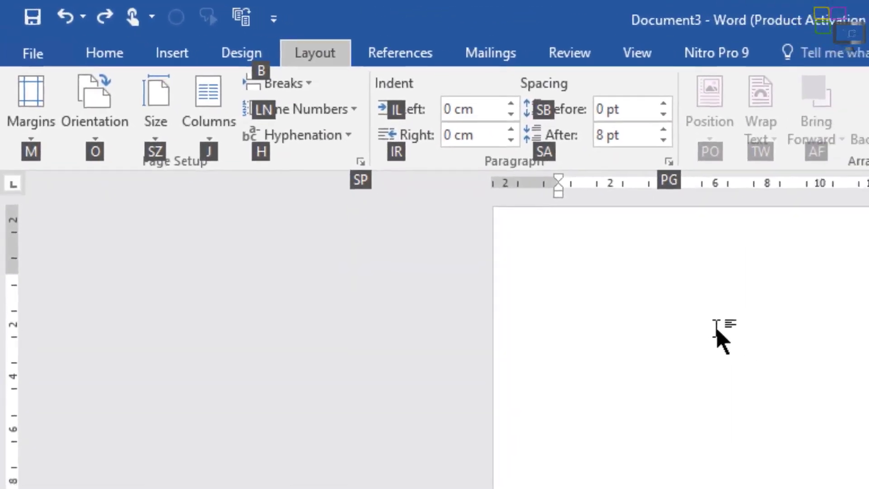
{"action": "key", "text": "m"}
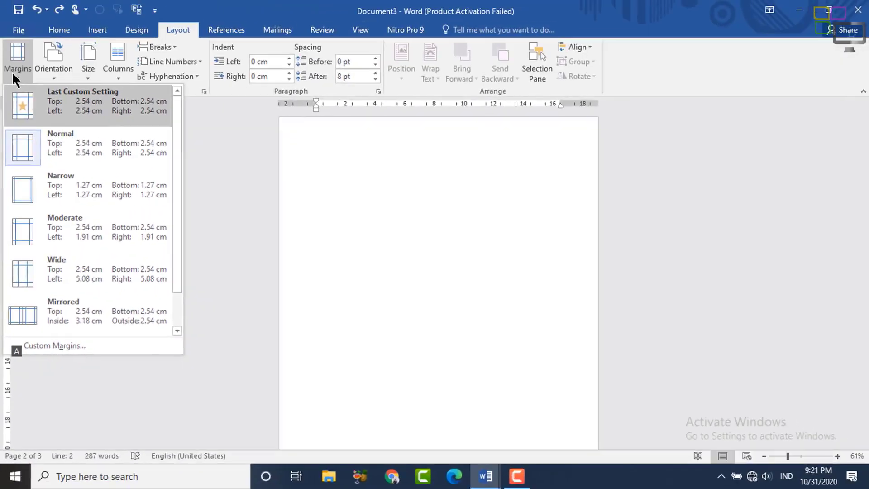
{"action": "key", "text": "a"}
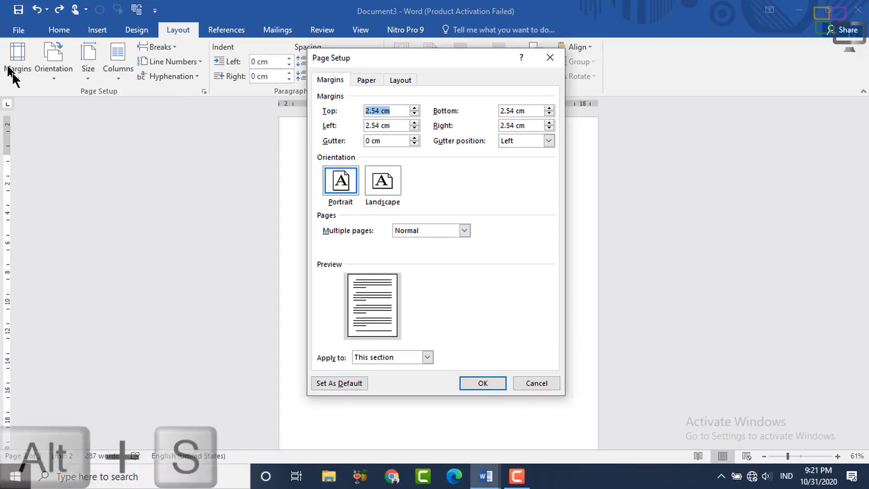
{"action": "key", "text": "alt+s"}
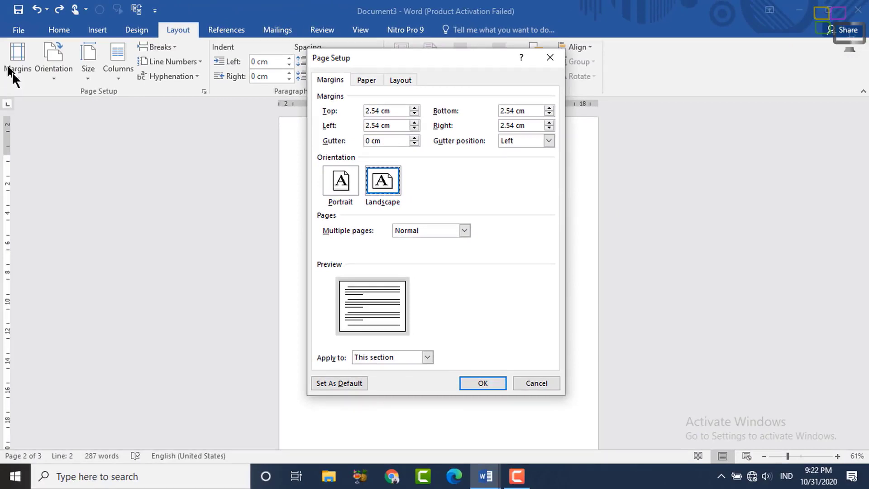
{"action": "key", "text": "alt+y"}
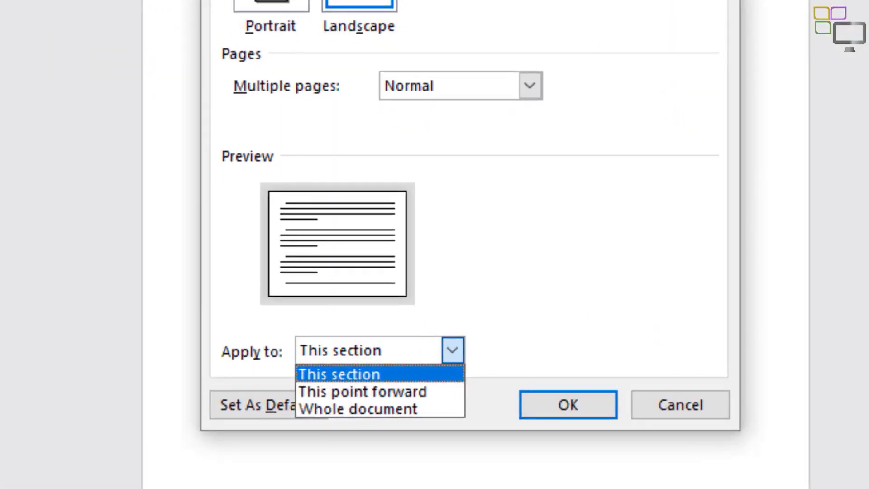
{"action": "key", "text": "Down"}
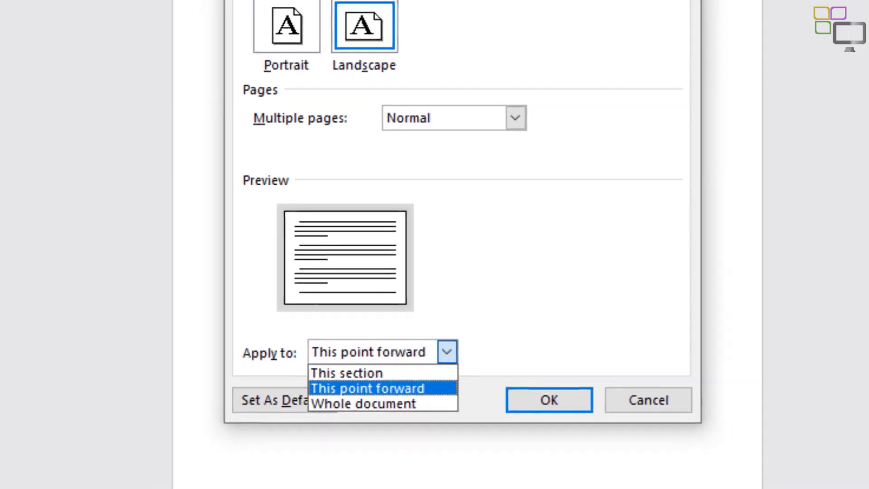
{"action": "key", "text": "Return"}
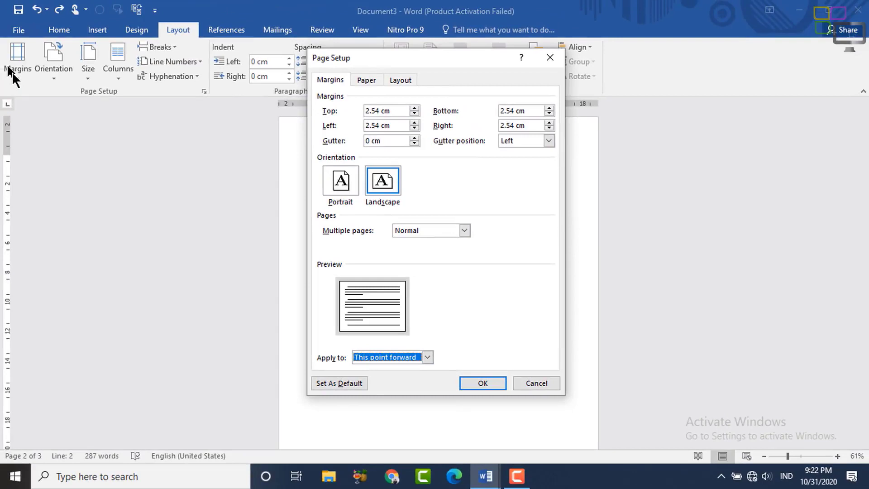
{"action": "key", "text": "Return"}
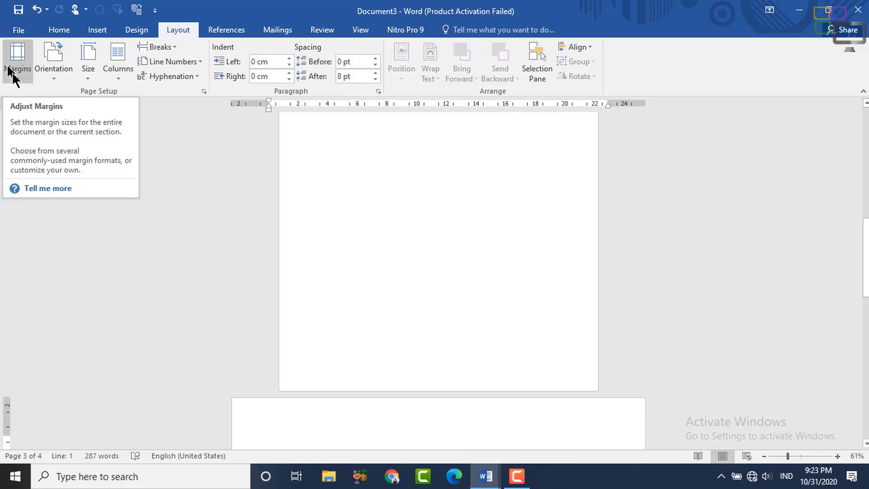
{"action": "left_click_drag", "start_coordinate": [866, 285], "coordinate": [867, 331]}
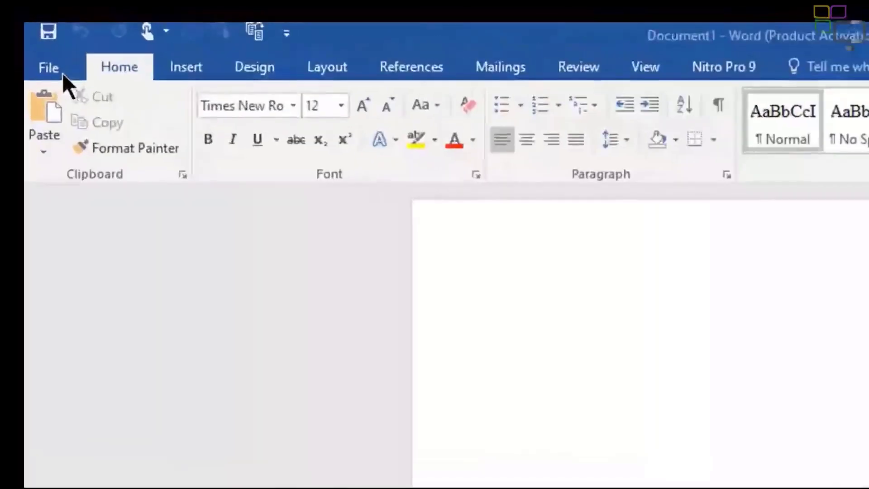
- Turn on Show text boundaries among the Show document content settings in the advanced Word options
{"action": "left_click", "coordinate": [62, 74]}
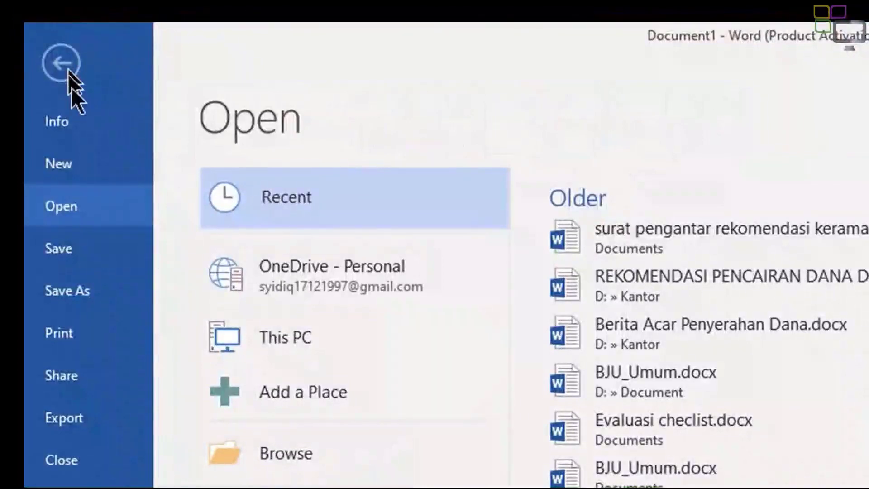
{"action": "left_click", "coordinate": [28, 417]}
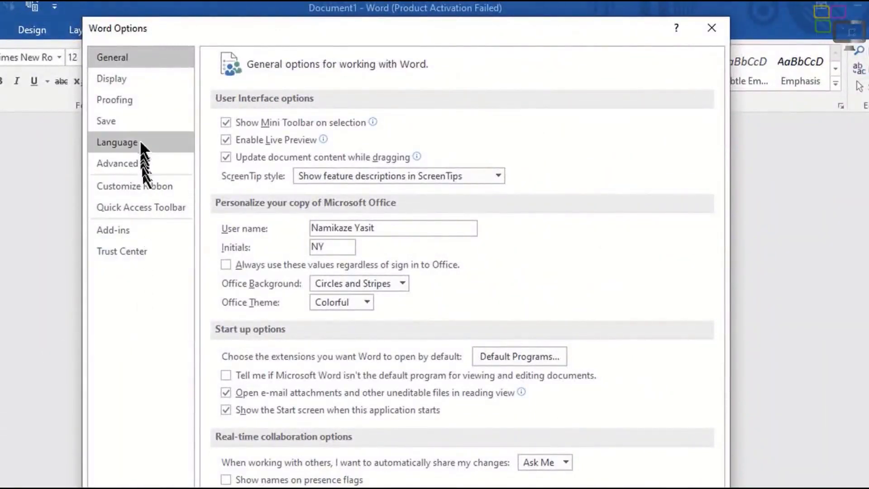
{"action": "left_click", "coordinate": [136, 159]}
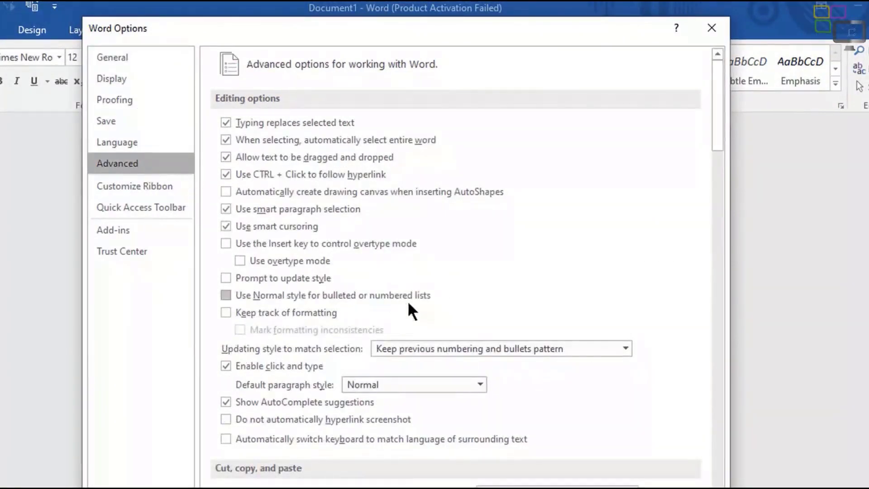
{"action": "scroll", "coordinate": [408, 300], "scroll_direction": "down", "scroll_amount": 4}
{"action": "scroll", "coordinate": [394, 296], "scroll_direction": "down", "scroll_amount": 3}
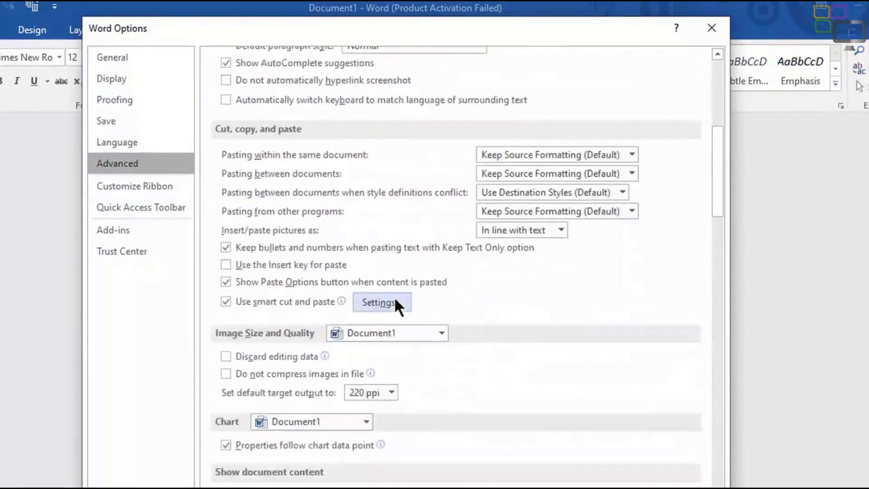
{"action": "scroll", "coordinate": [395, 297], "scroll_direction": "down", "scroll_amount": 3}
{"action": "scroll", "coordinate": [395, 297], "scroll_direction": "down", "scroll_amount": 4}
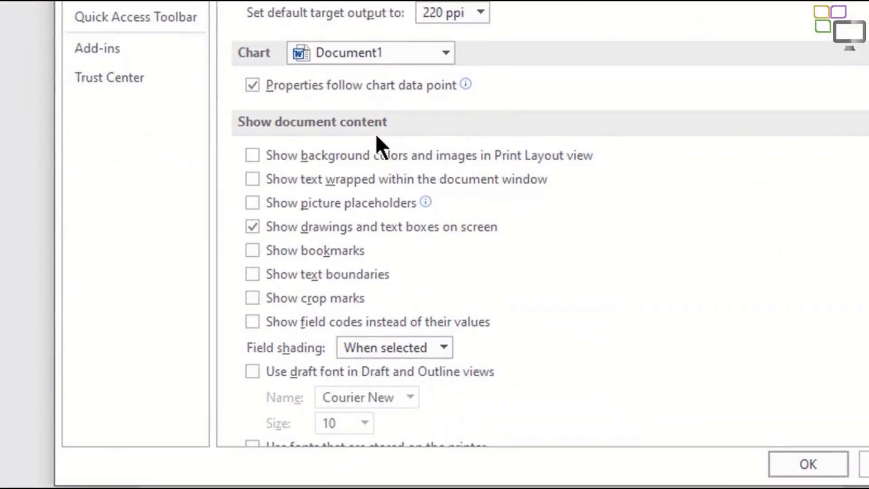
{"action": "left_click", "coordinate": [342, 156]}
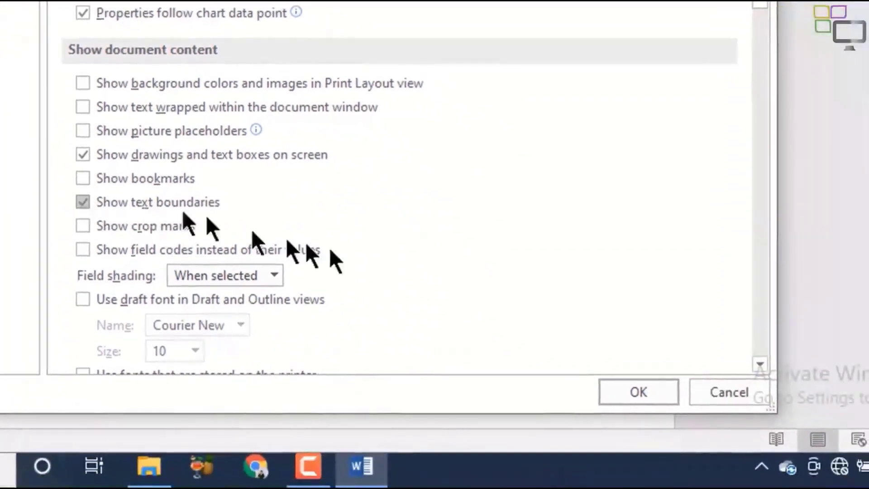
{"action": "left_click", "coordinate": [639, 392]}
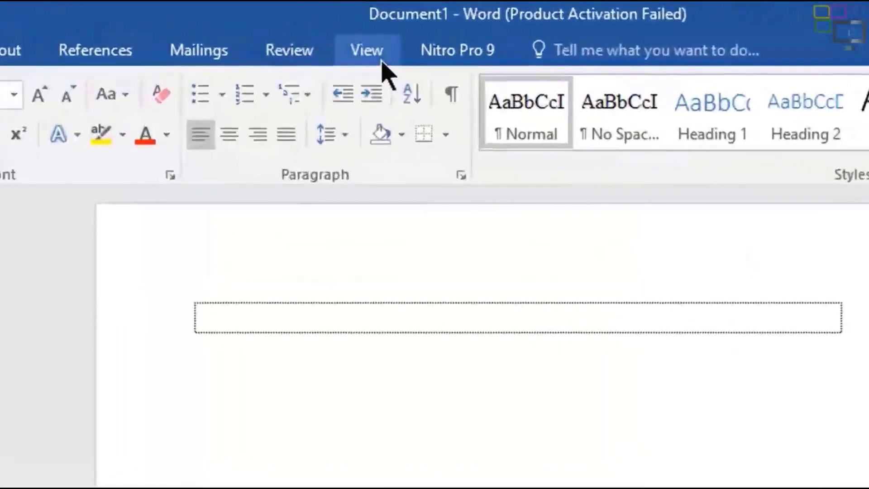
- Show the ruler around the blank document
{"action": "left_click", "coordinate": [367, 51]}
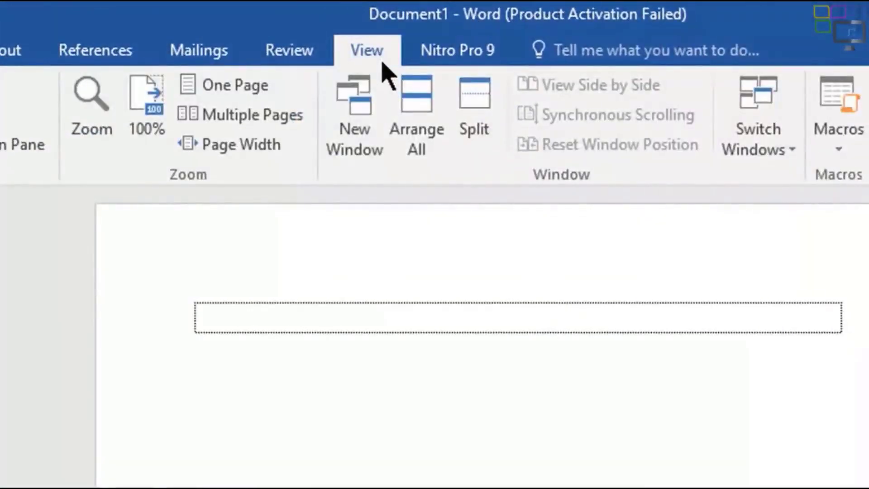
{"action": "left_click", "coordinate": [268, 86]}
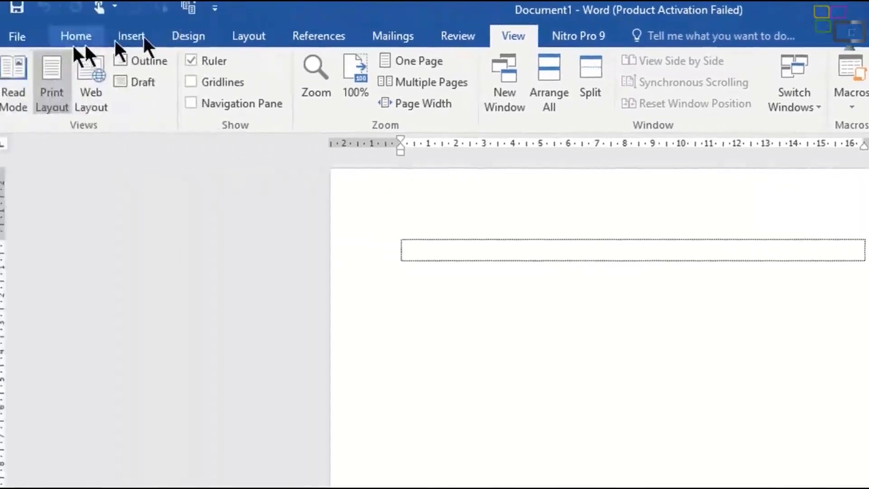
- Set the measurement units to Centimeters among the Display settings in the advanced Word options
{"action": "left_click", "coordinate": [47, 43]}
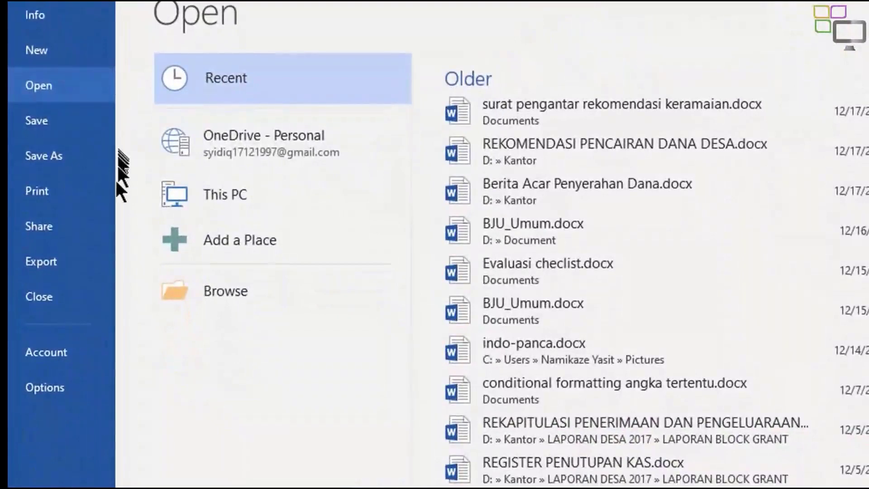
{"action": "left_click", "coordinate": [60, 385]}
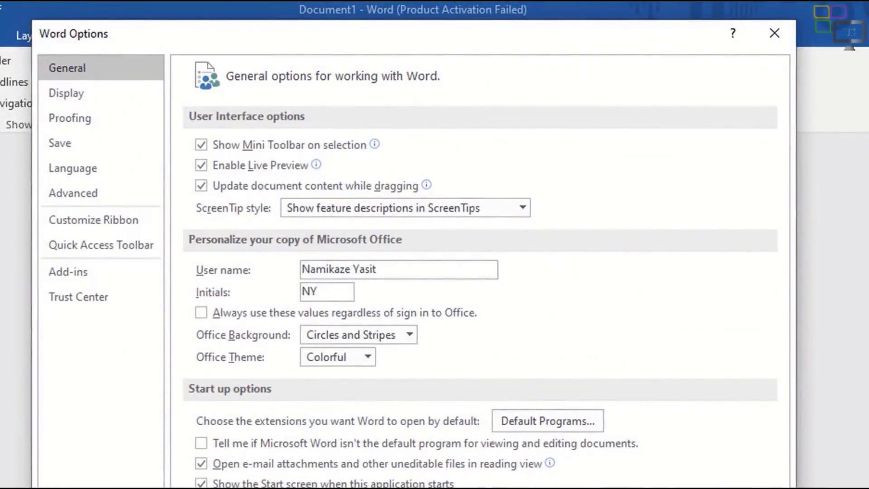
{"action": "left_click", "coordinate": [67, 193]}
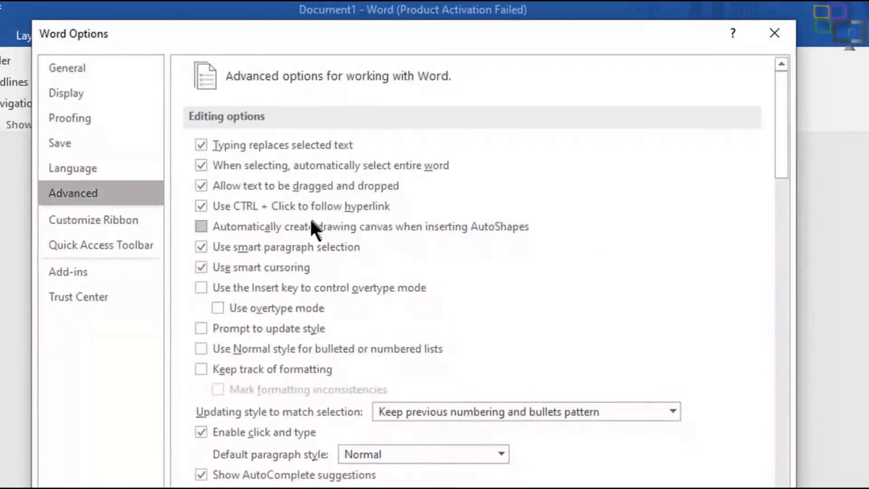
{"action": "scroll", "coordinate": [306, 223], "scroll_direction": "down", "scroll_amount": 2}
{"action": "scroll", "coordinate": [292, 221], "scroll_direction": "down", "scroll_amount": 15}
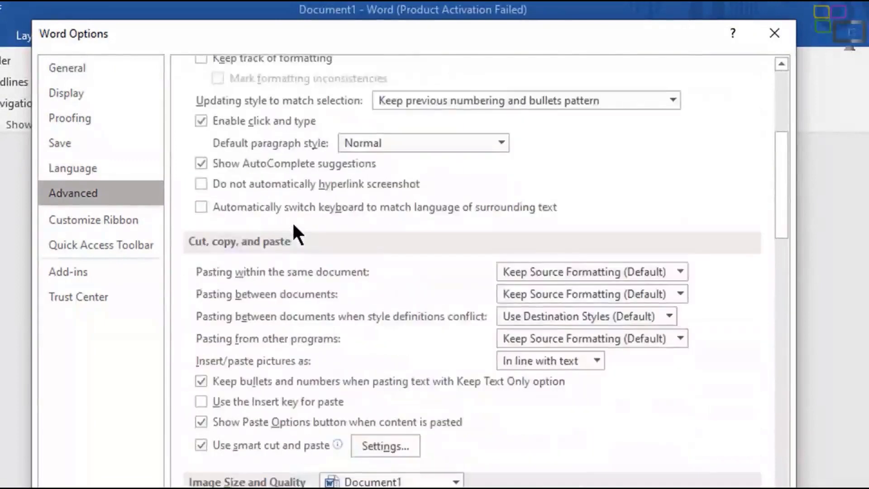
{"action": "scroll", "coordinate": [292, 221], "scroll_direction": "down", "scroll_amount": 20}
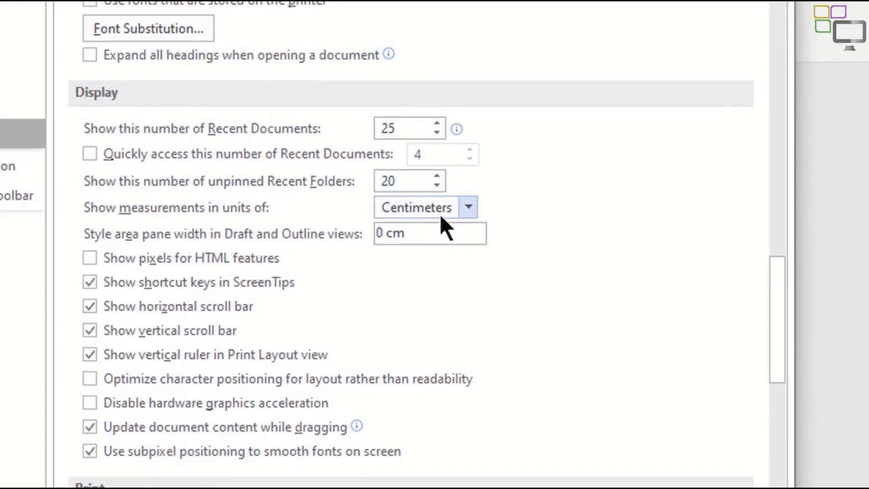
{"action": "left_click", "coordinate": [468, 209]}
{"action": "scroll", "coordinate": [466, 217], "scroll_direction": "up", "scroll_amount": 1}
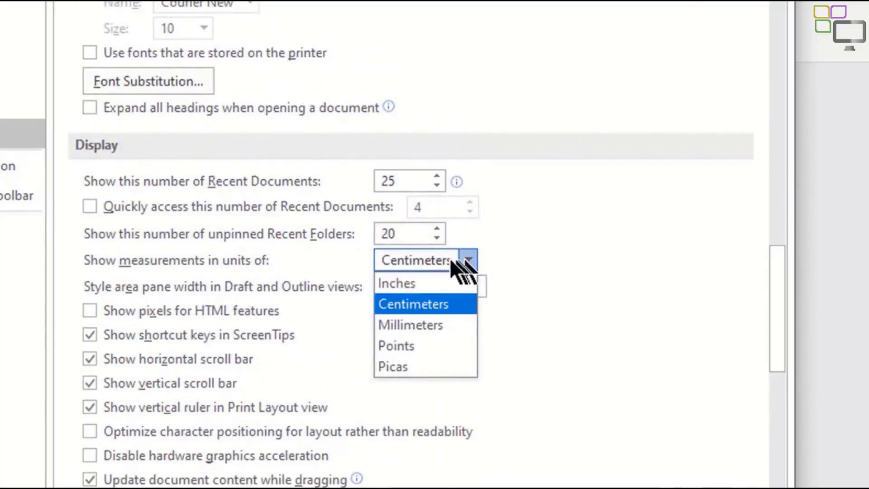
{"action": "left_click", "coordinate": [386, 298]}
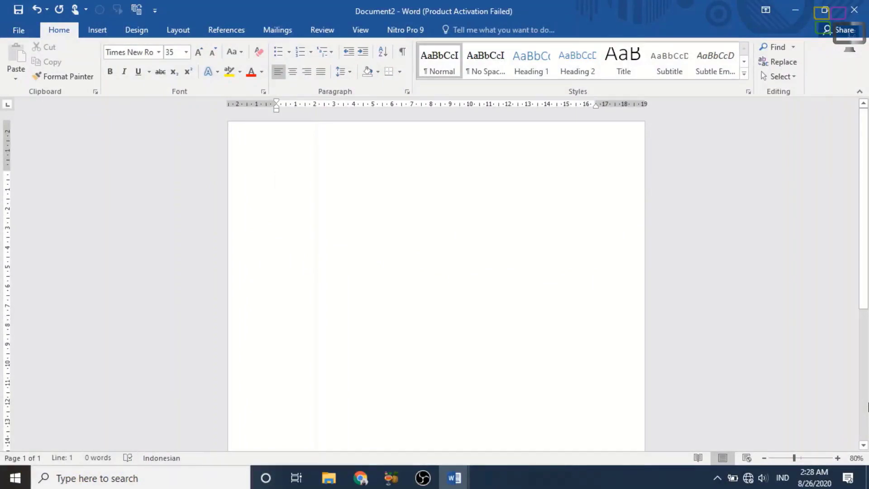
- Enter the text "Microsoft Word" in the blank document and expand its character spacing by 2 pt
{"action": "type", "text": "Microso"}
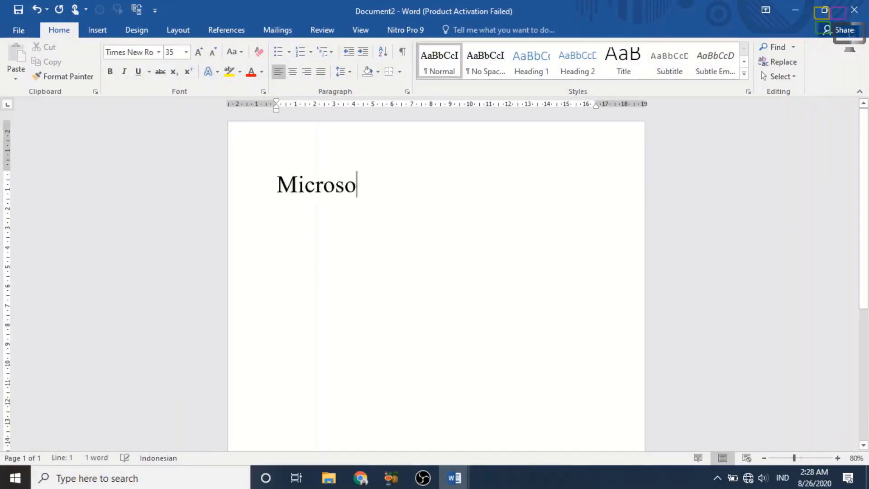
{"action": "type", "text": "ft Word"}
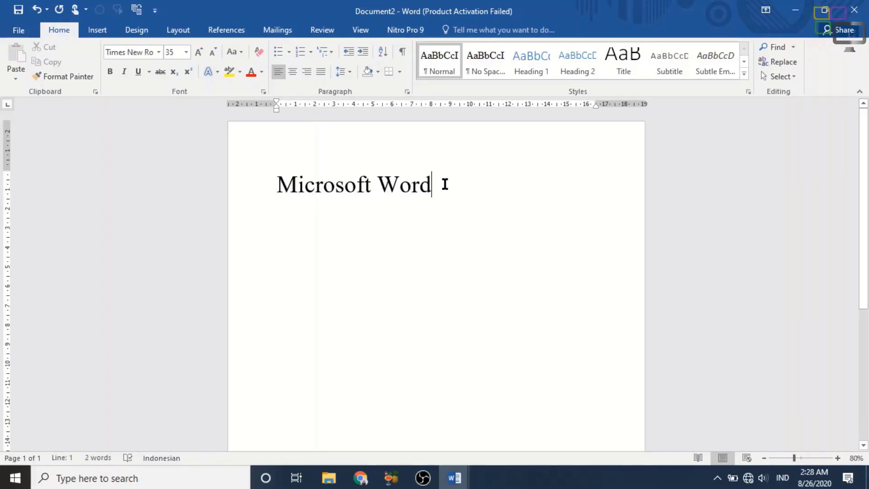
{"action": "left_click_drag", "start_coordinate": [445, 184], "coordinate": [280, 186]}
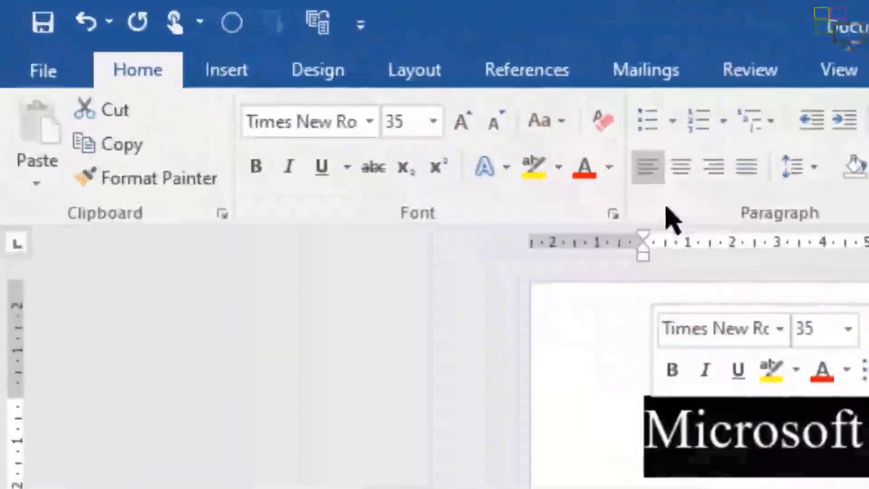
{"action": "left_click", "coordinate": [616, 219]}
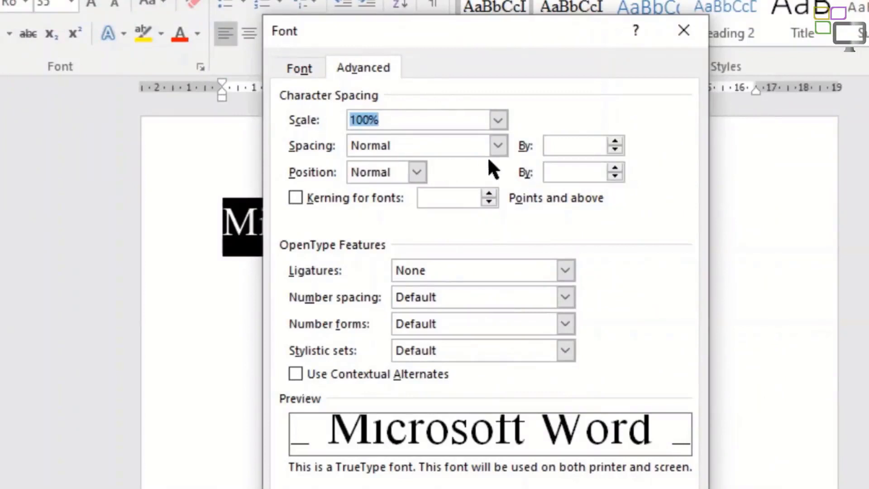
{"action": "left_click", "coordinate": [498, 149]}
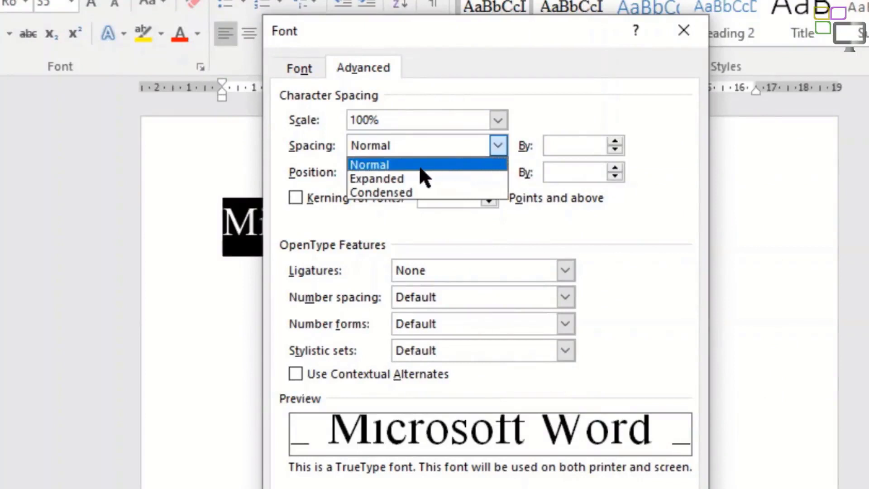
{"action": "left_click", "coordinate": [379, 179]}
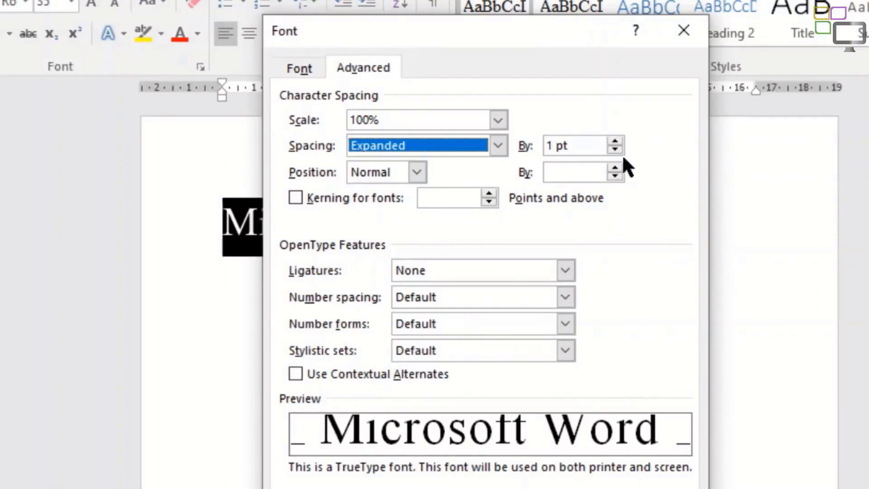
{"action": "left_click_drag", "start_coordinate": [553, 145], "coordinate": [525, 144]}
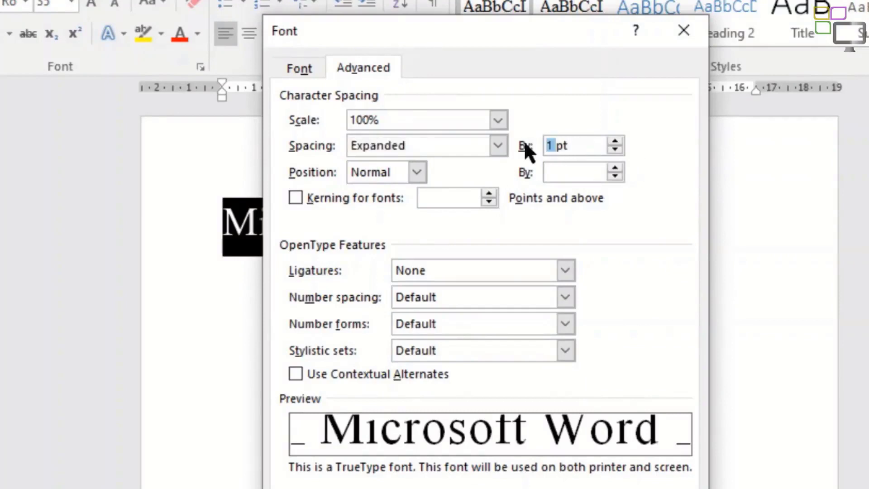
{"action": "type", "text": "2"}
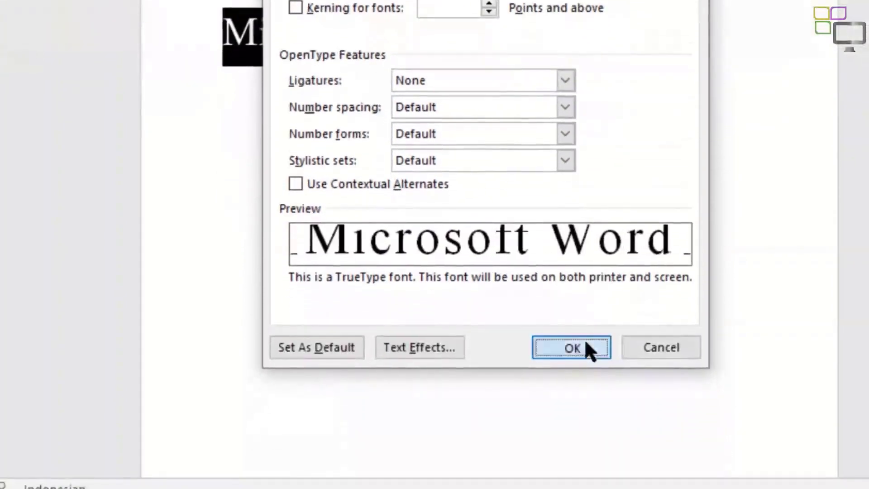
{"action": "left_click", "coordinate": [586, 347]}
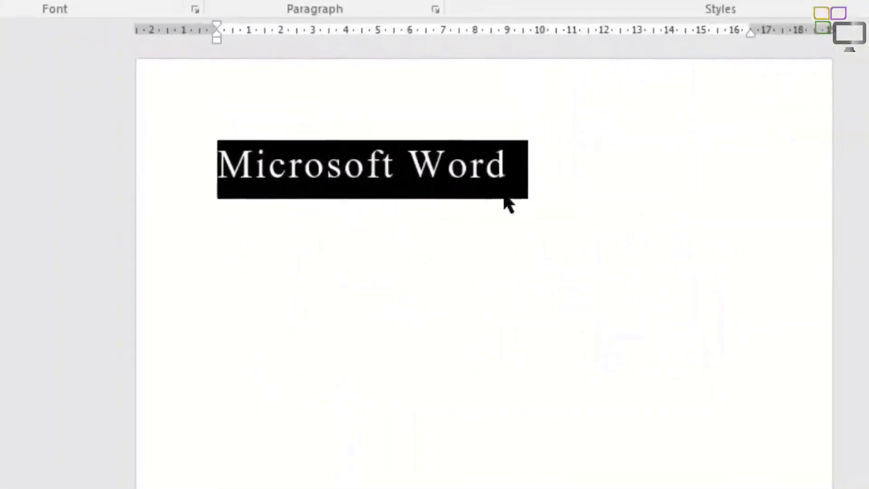
{"action": "left_click", "coordinate": [505, 199]}
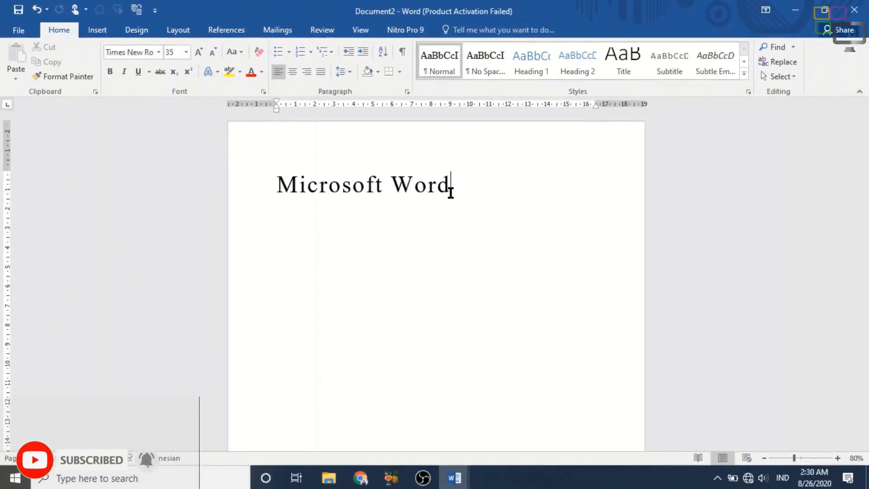
- Condense the character spacing of the "Microsoft Word" text by 4 pt
{"action": "left_click_drag", "start_coordinate": [451, 190], "coordinate": [291, 181]}
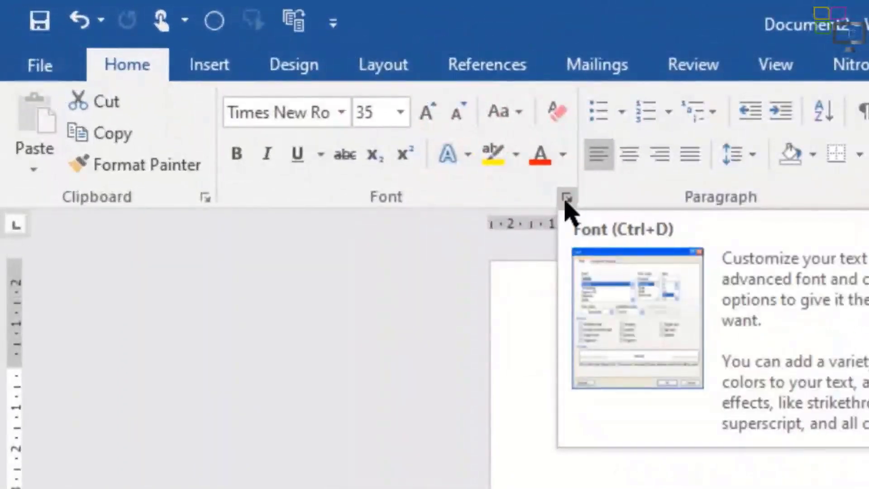
{"action": "left_click", "coordinate": [567, 198]}
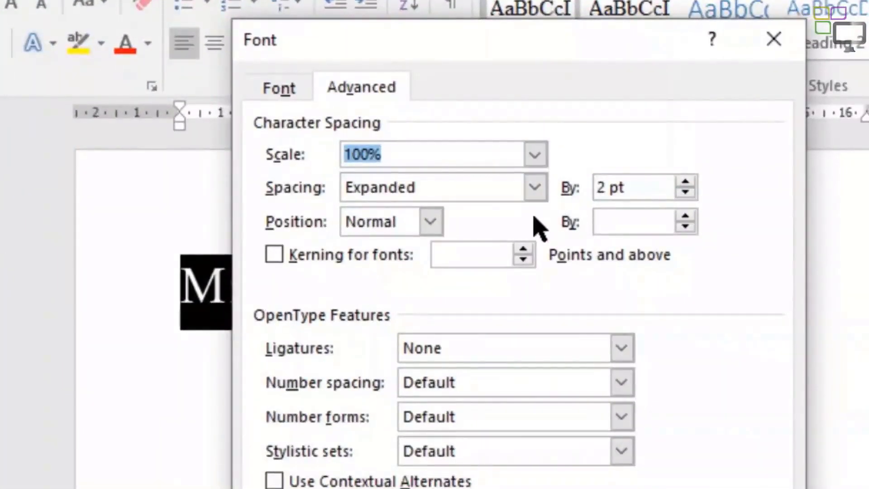
{"action": "left_click", "coordinate": [533, 188]}
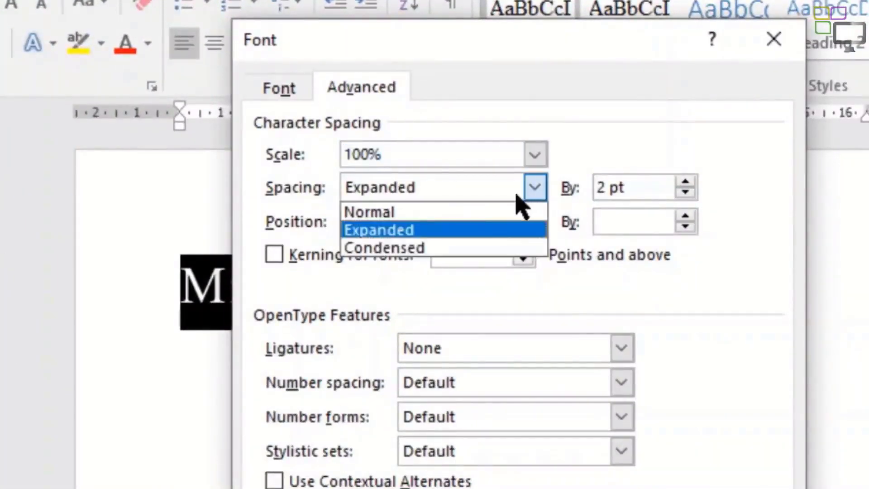
{"action": "left_click", "coordinate": [459, 248]}
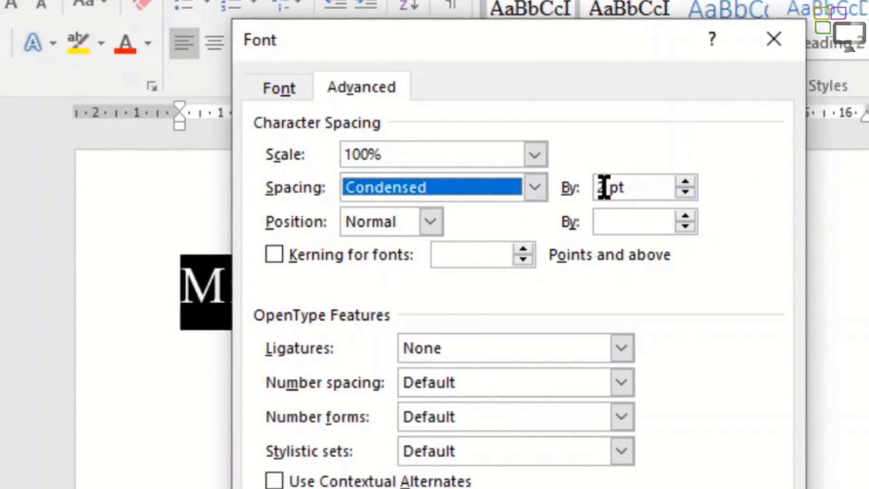
{"action": "left_click_drag", "start_coordinate": [604, 187], "coordinate": [578, 187]}
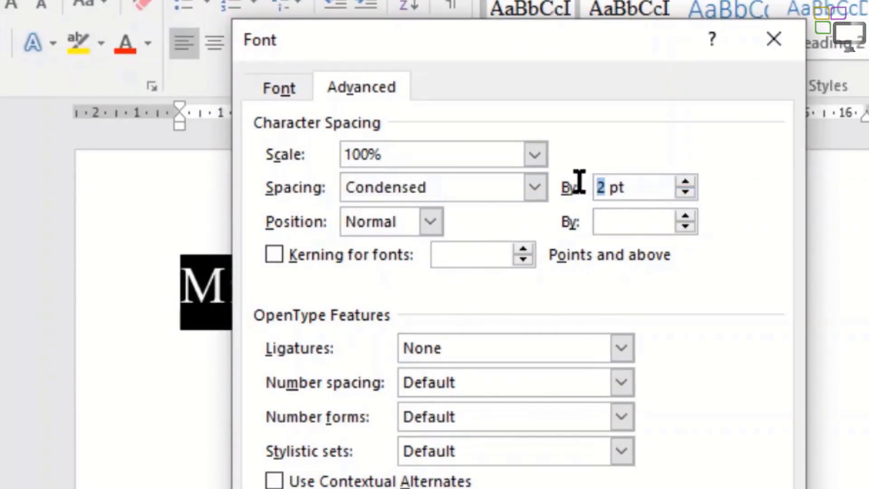
{"action": "type", "text": "4"}
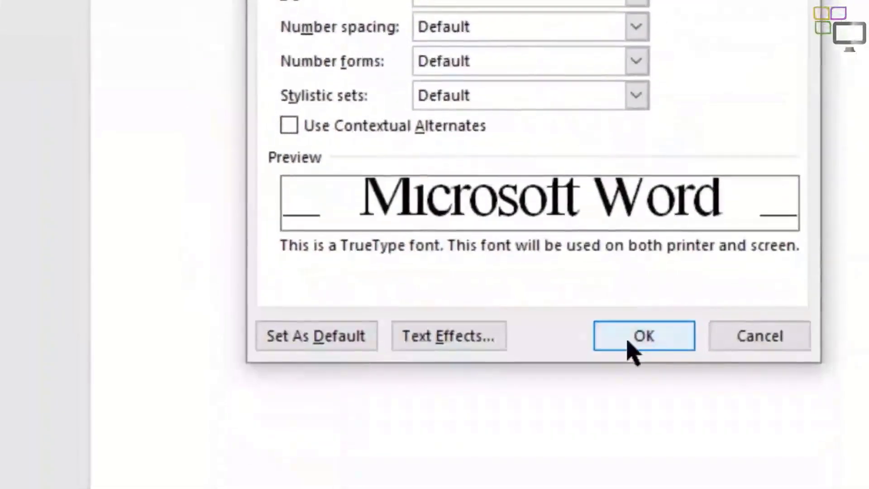
{"action": "left_click", "coordinate": [631, 344]}
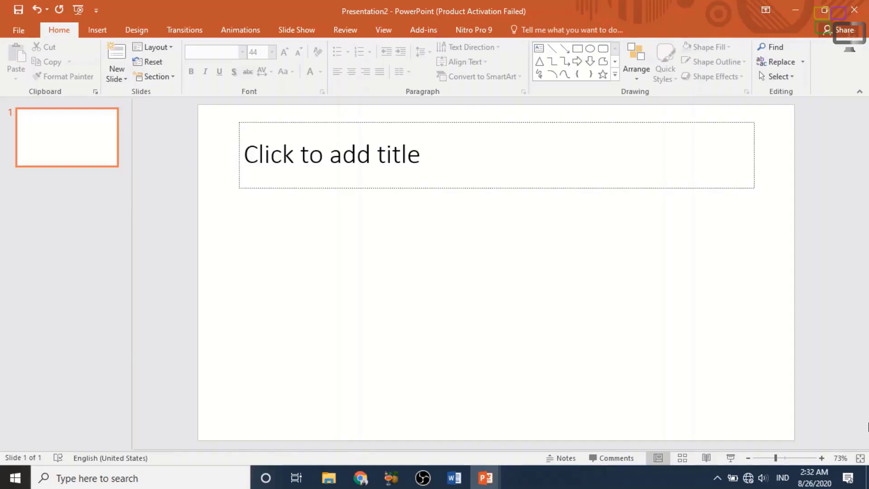
- Switch to PowerPoint and enter "PowerPoint" as the title of the blank slide
{"action": "left_click", "coordinate": [416, 157]}
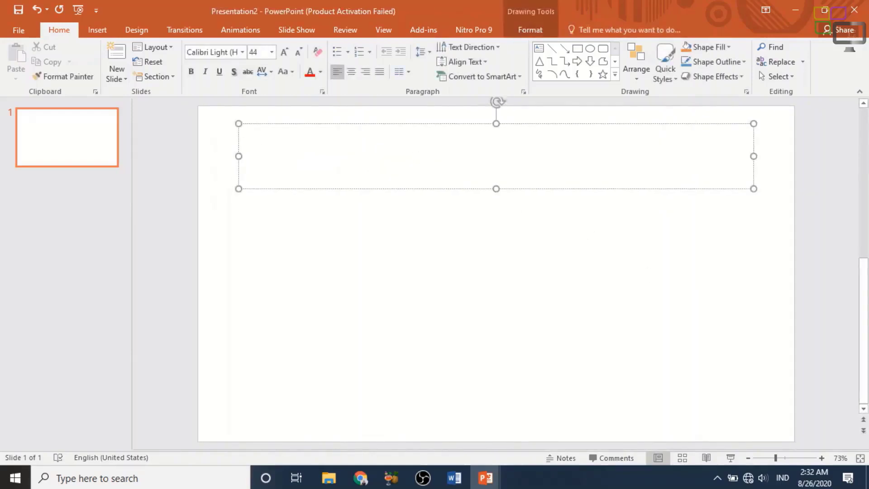
{"action": "type", "text": "Power"}
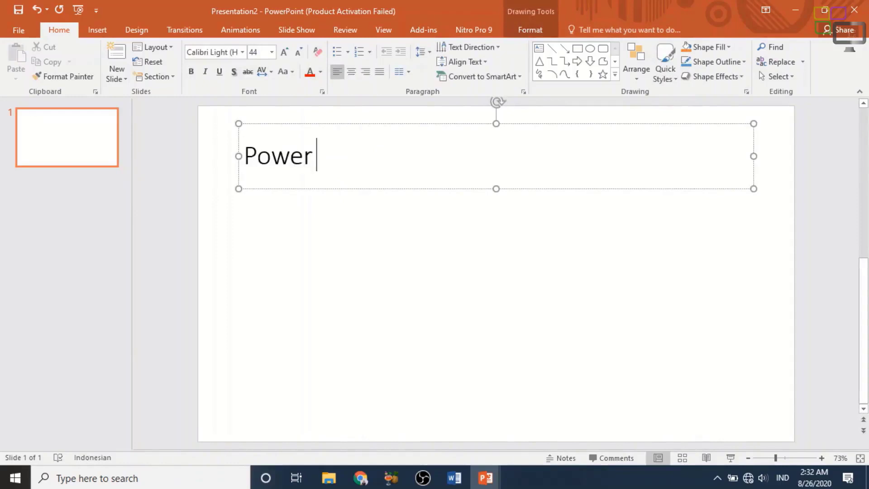
{"action": "key", "text": "BackSpace"}
{"action": "type", "text": "Point"}
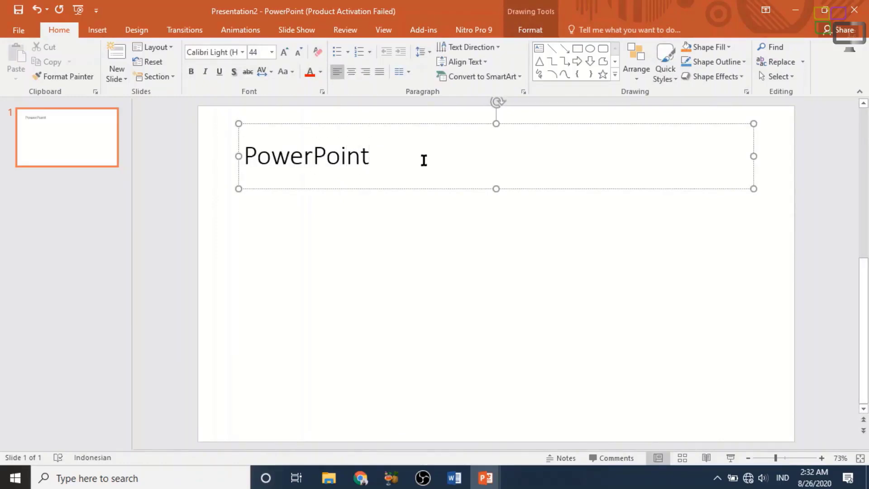
- Expand the character spacing of the "PowerPoint" title by 5 pt
{"action": "left_click_drag", "start_coordinate": [381, 165], "coordinate": [283, 155]}
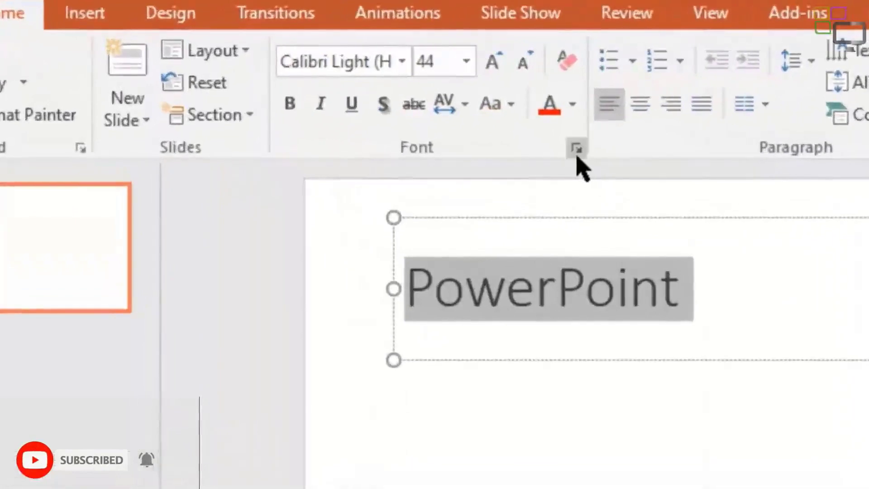
{"action": "left_click", "coordinate": [576, 149]}
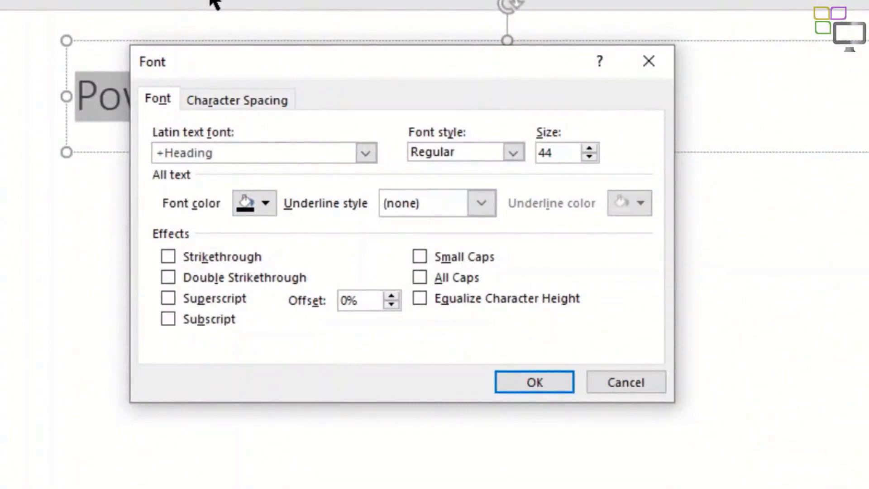
{"action": "left_click", "coordinate": [219, 100]}
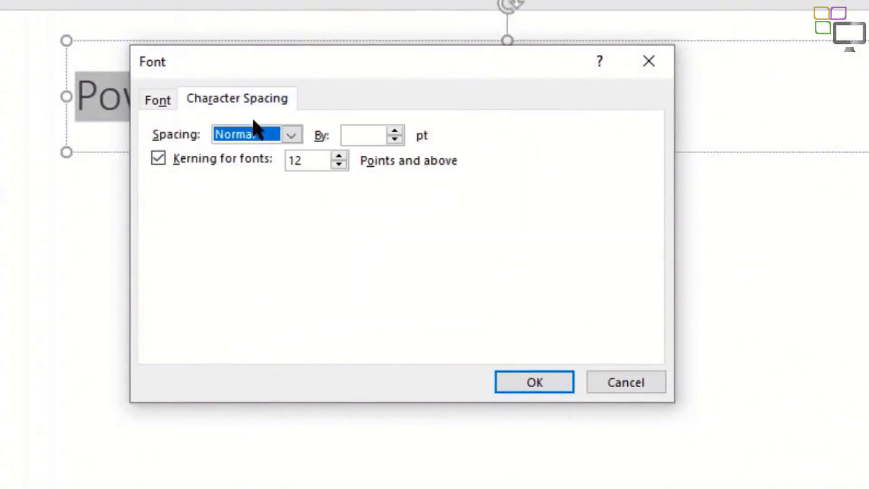
{"action": "left_click", "coordinate": [291, 135]}
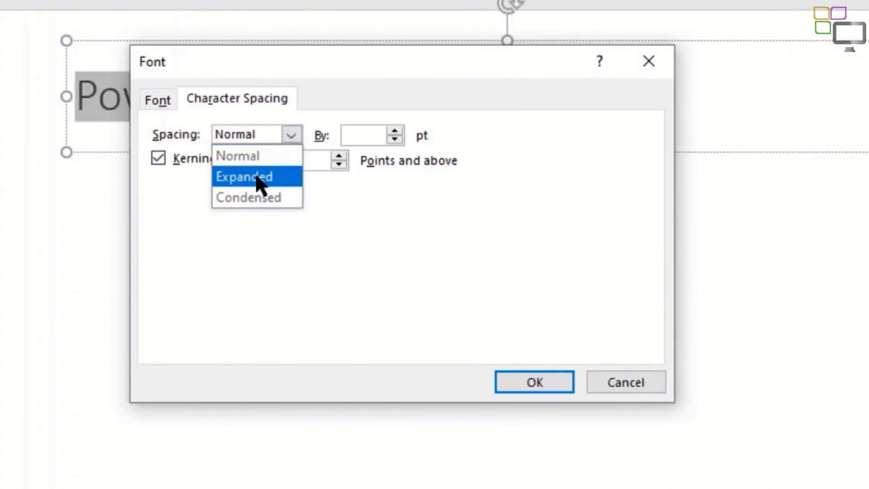
{"action": "left_click", "coordinate": [261, 182]}
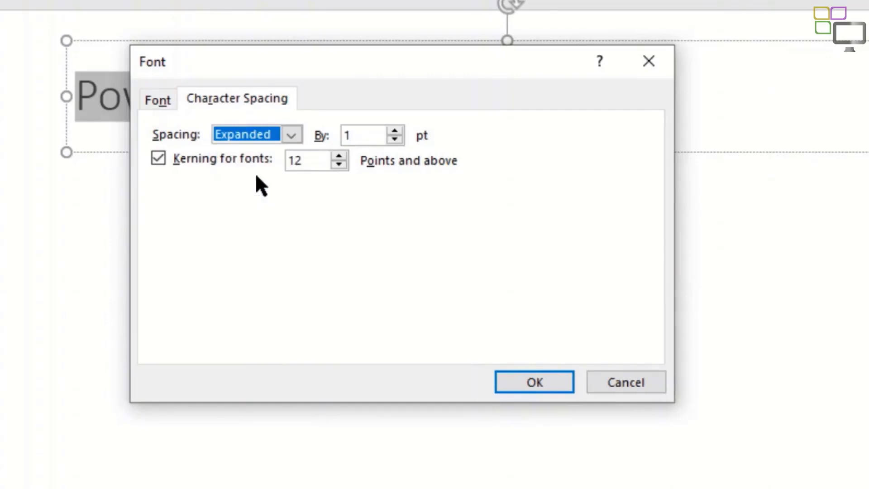
{"action": "left_click", "coordinate": [392, 130]}
{"action": "left_click", "coordinate": [392, 130]}
{"action": "left_click", "coordinate": [392, 130]}
{"action": "left_click", "coordinate": [392, 130]}
{"action": "left_click", "coordinate": [392, 130]}
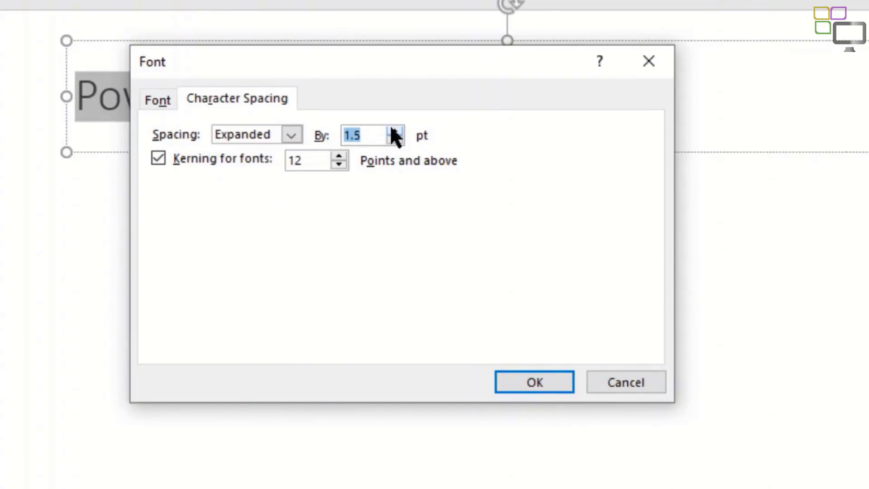
{"action": "left_click", "coordinate": [392, 130]}
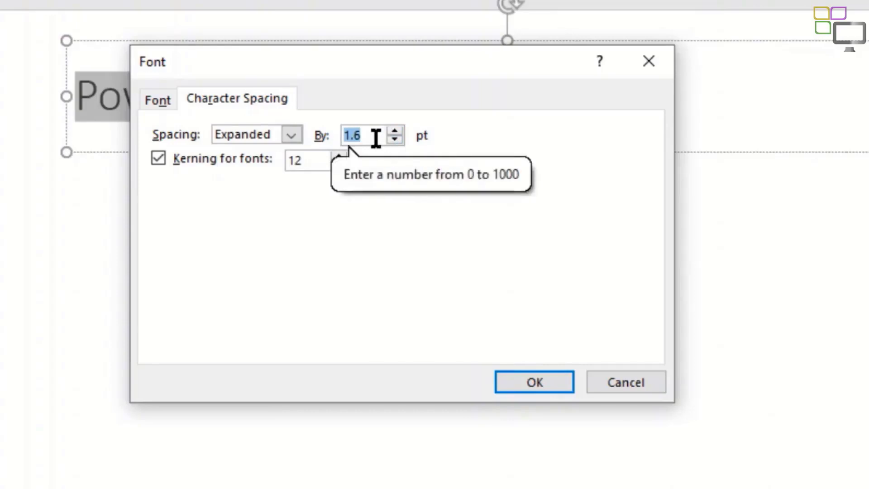
{"action": "type", "text": "5"}
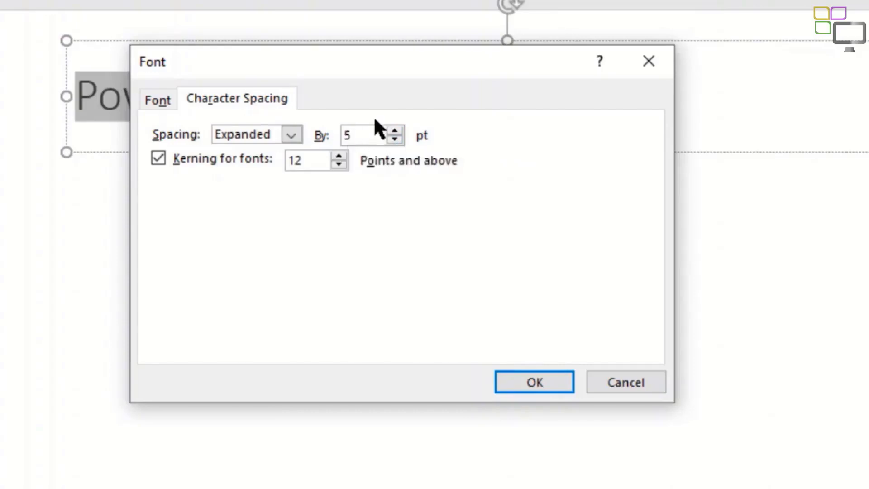
{"action": "left_click", "coordinate": [520, 380]}
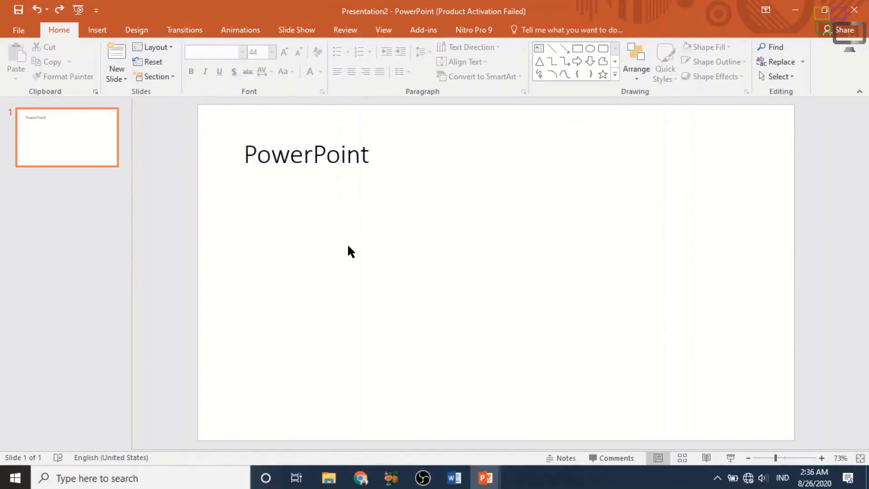
- Condense the character spacing of the "PowerPoint" title by 5 pt
{"action": "left_click", "coordinate": [357, 154]}
{"action": "left_click_drag", "start_coordinate": [386, 157], "coordinate": [229, 160]}
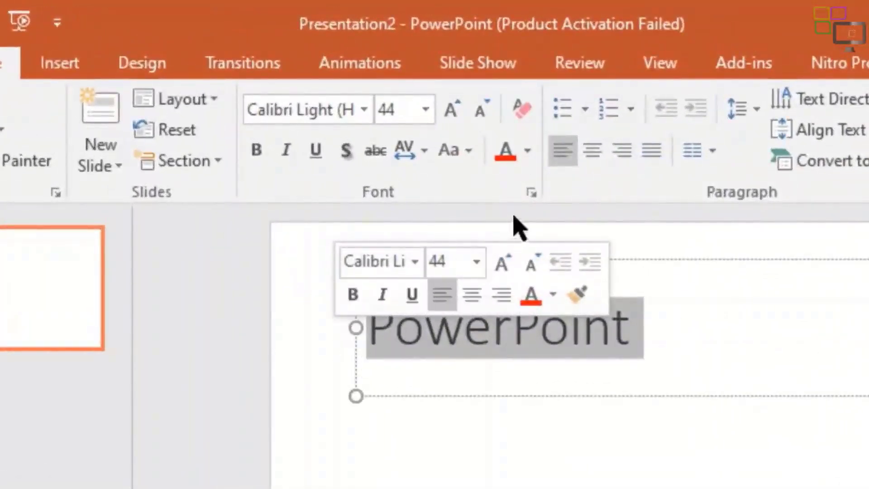
{"action": "left_click", "coordinate": [531, 192]}
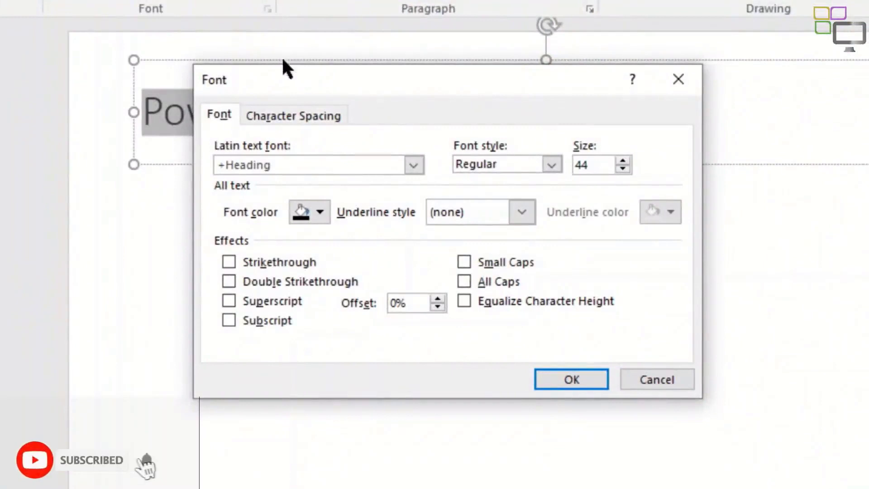
{"action": "left_click", "coordinate": [283, 117]}
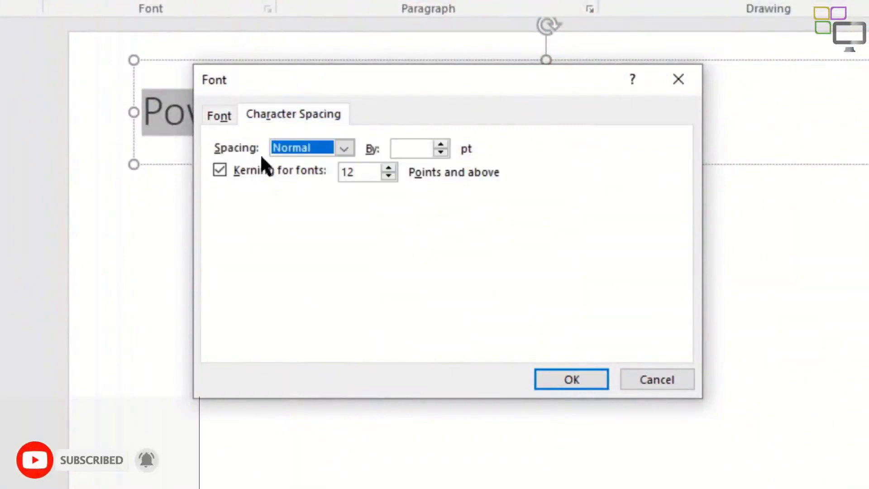
{"action": "left_click", "coordinate": [344, 148]}
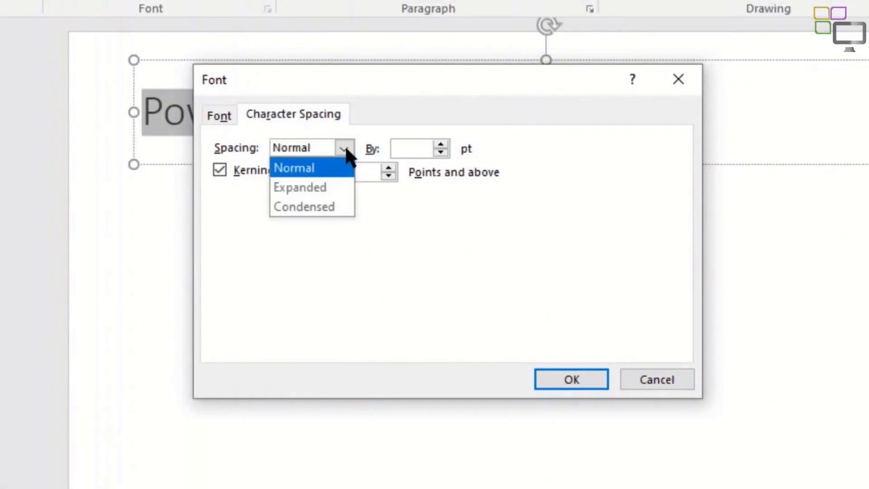
{"action": "left_click", "coordinate": [322, 206]}
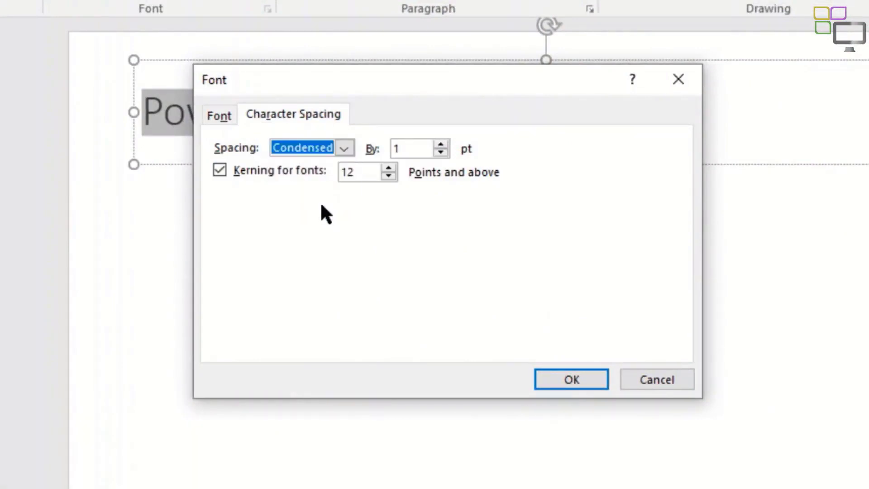
{"action": "left_click", "coordinate": [440, 144]}
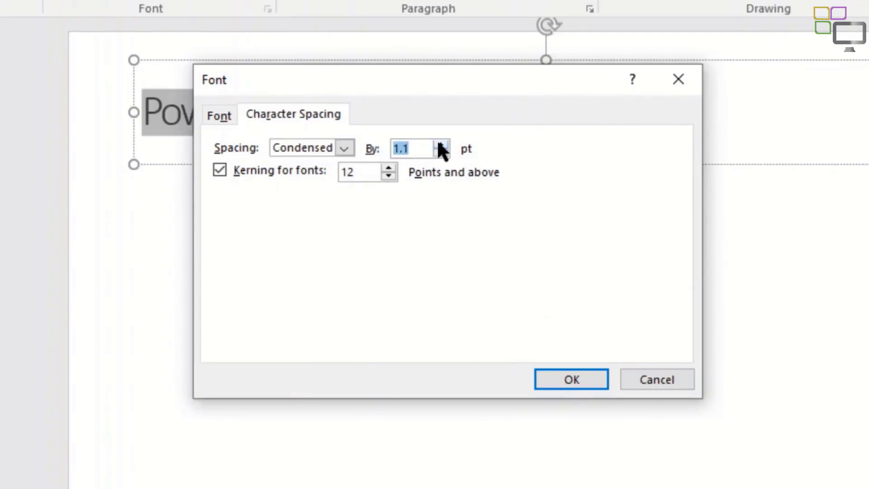
{"action": "left_click", "coordinate": [441, 145]}
{"action": "left_click", "coordinate": [438, 143]}
{"action": "left_click", "coordinate": [438, 142]}
{"action": "left_click", "coordinate": [438, 142]}
{"action": "left_click", "coordinate": [438, 142]}
{"action": "left_click", "coordinate": [437, 142]}
{"action": "left_click", "coordinate": [438, 142]}
{"action": "left_click", "coordinate": [437, 142]}
{"action": "left_click", "coordinate": [438, 142]}
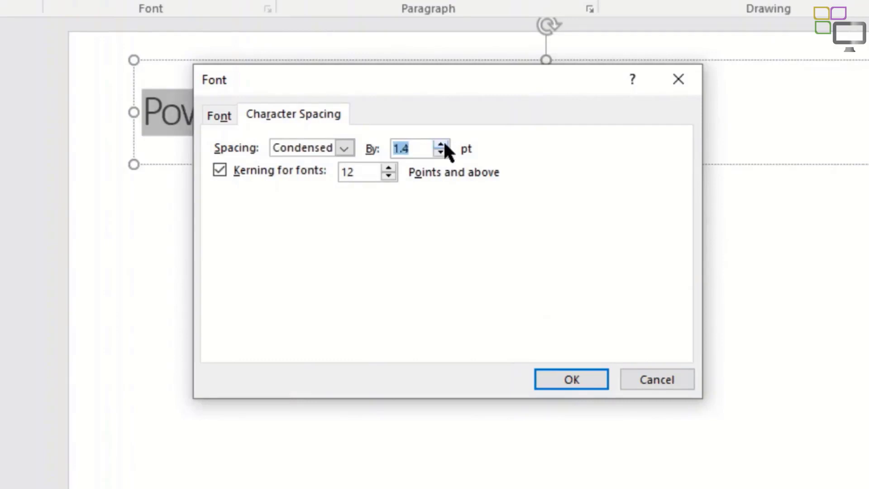
{"action": "left_click", "coordinate": [441, 144]}
{"action": "left_click", "coordinate": [441, 144]}
{"action": "left_click", "coordinate": [442, 144]}
{"action": "left_click", "coordinate": [441, 143]}
{"action": "left_click", "coordinate": [441, 144]}
{"action": "type", "text": "5"}
{"action": "left_click", "coordinate": [545, 372]}
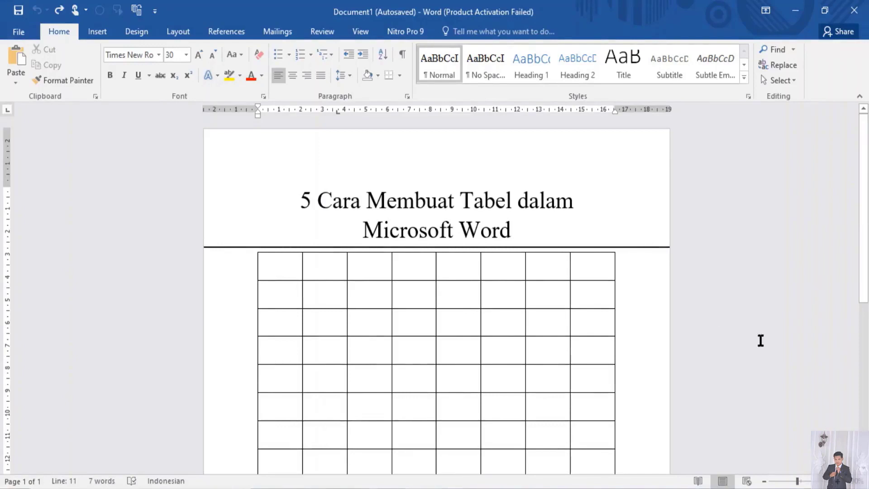
- Switch to Word and insert the built-in Matrix quick table into the blank document
{"action": "left_click", "coordinate": [272, 271]}
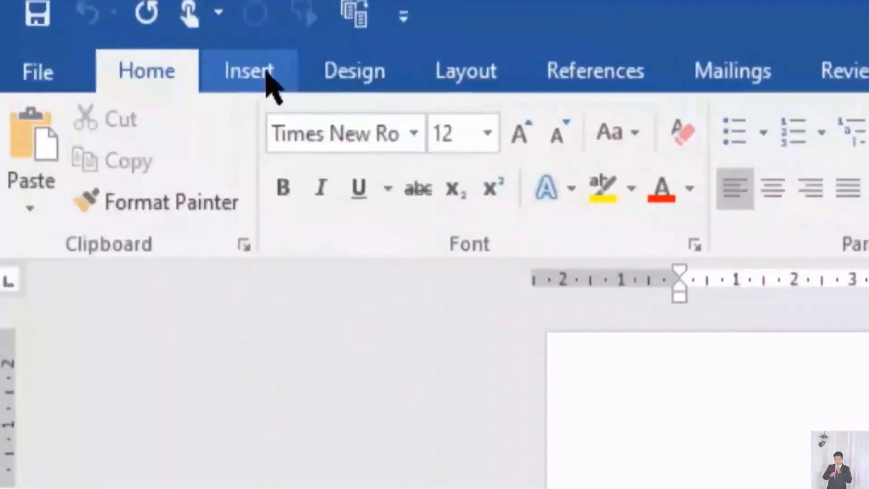
{"action": "left_click", "coordinate": [249, 71]}
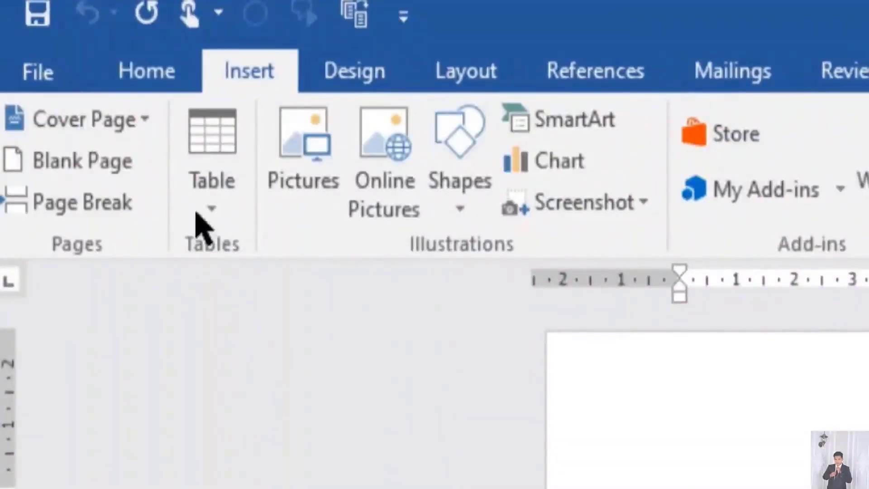
{"action": "left_click", "coordinate": [203, 174]}
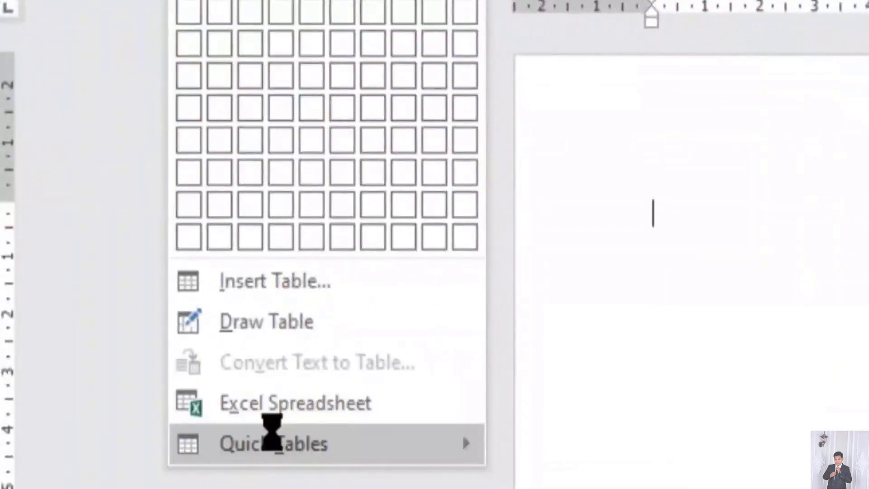
{"action": "mouse_move", "coordinate": [272, 437]}
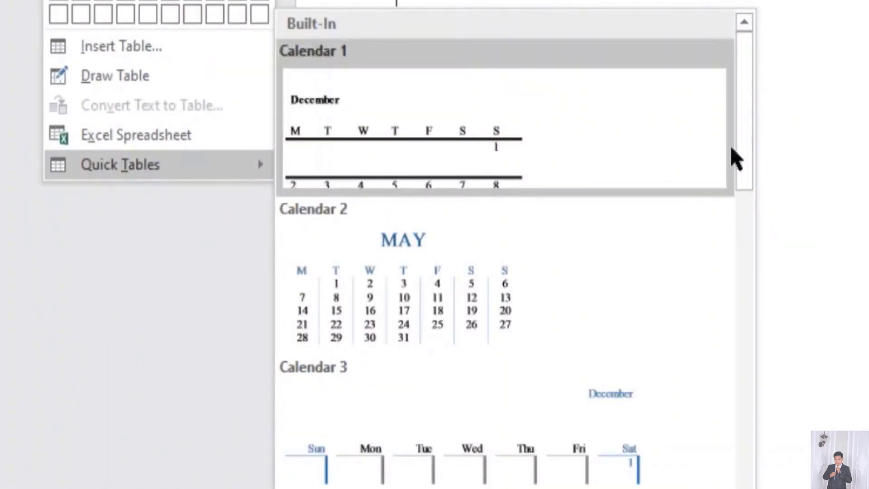
{"action": "left_click_drag", "start_coordinate": [749, 136], "coordinate": [752, 262]}
{"action": "left_click_drag", "start_coordinate": [747, 259], "coordinate": [745, 333]}
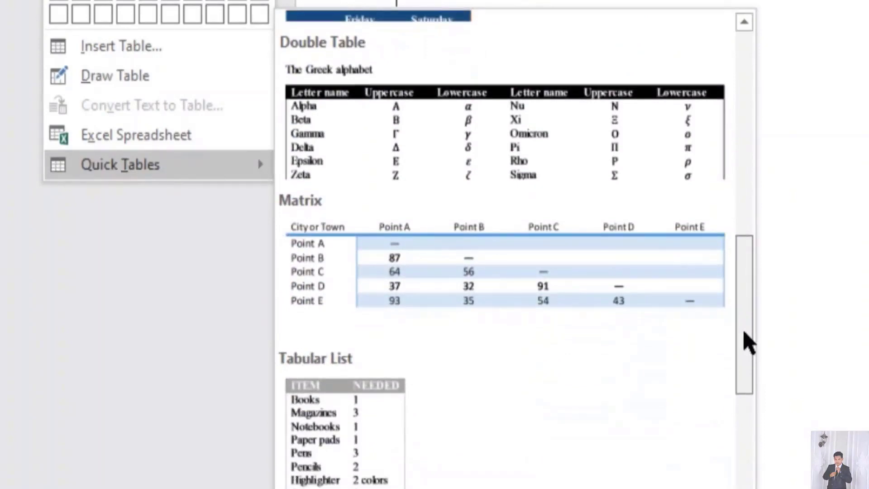
{"action": "scroll", "coordinate": [743, 340], "scroll_direction": "up", "scroll_amount": 1}
{"action": "left_click", "coordinate": [535, 319]}
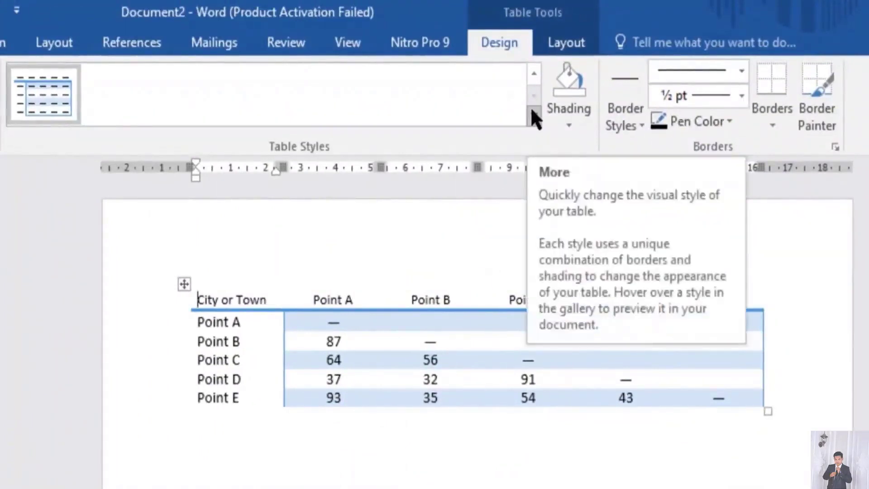
- Apply a blue style from the List Tables group to the inserted matrix table
{"action": "left_click", "coordinate": [532, 113]}
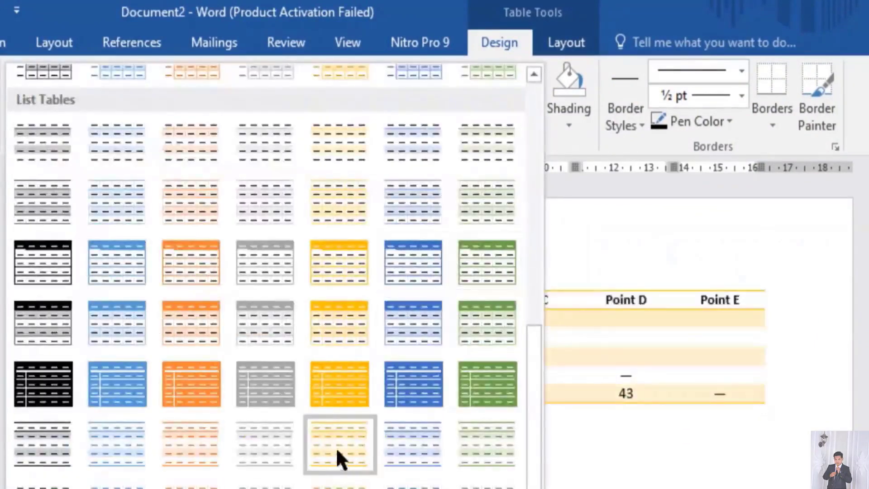
{"action": "scroll", "coordinate": [420, 480], "scroll_direction": "up", "scroll_amount": 2}
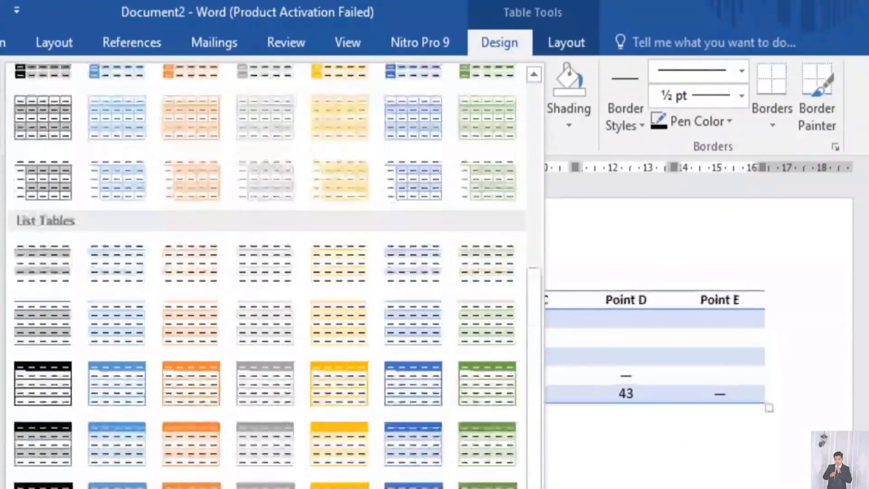
{"action": "left_click", "coordinate": [415, 458]}
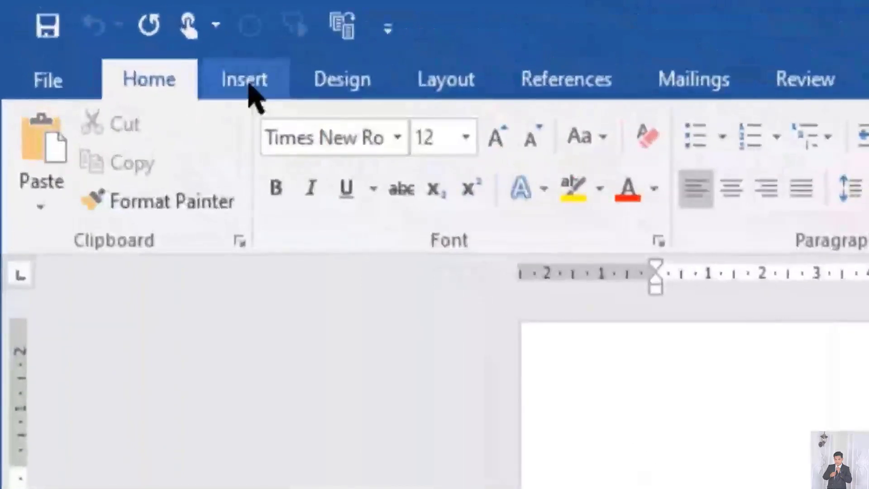
- Insert a table of 5 columns and 4 rows in a blank document and adjust the width of its first column
{"action": "left_click", "coordinate": [250, 89]}
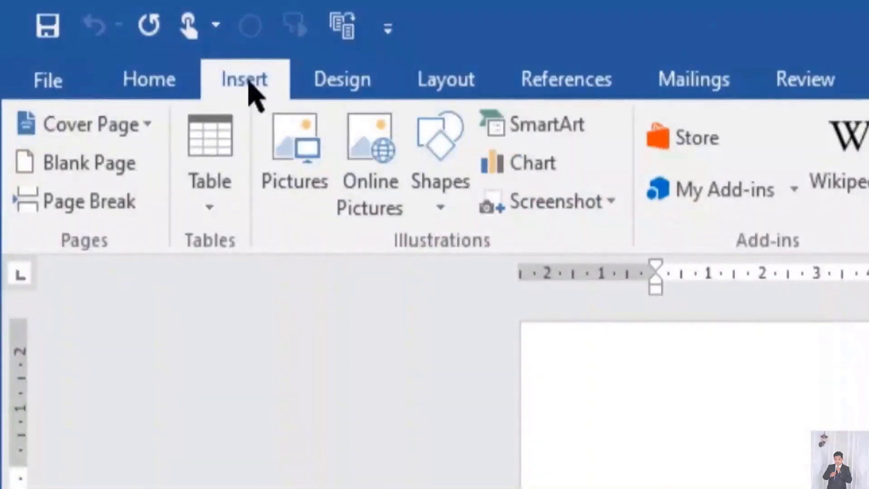
{"action": "left_click", "coordinate": [214, 152]}
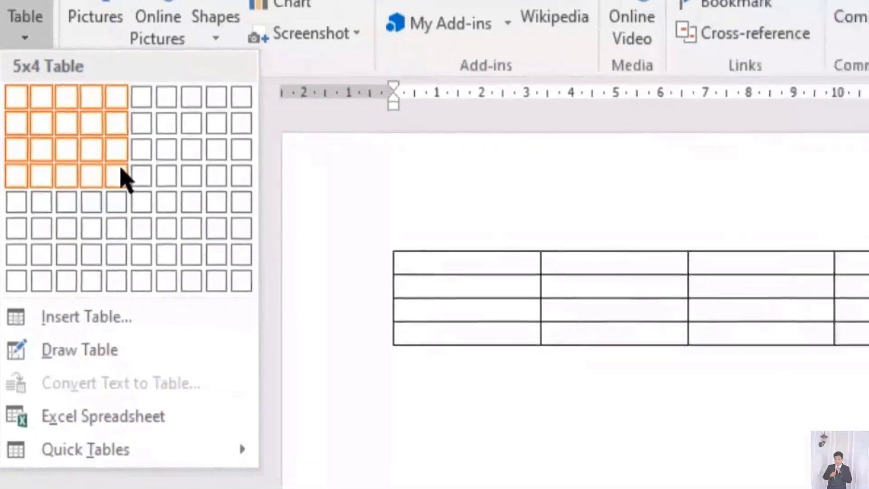
{"action": "left_click", "coordinate": [234, 195]}
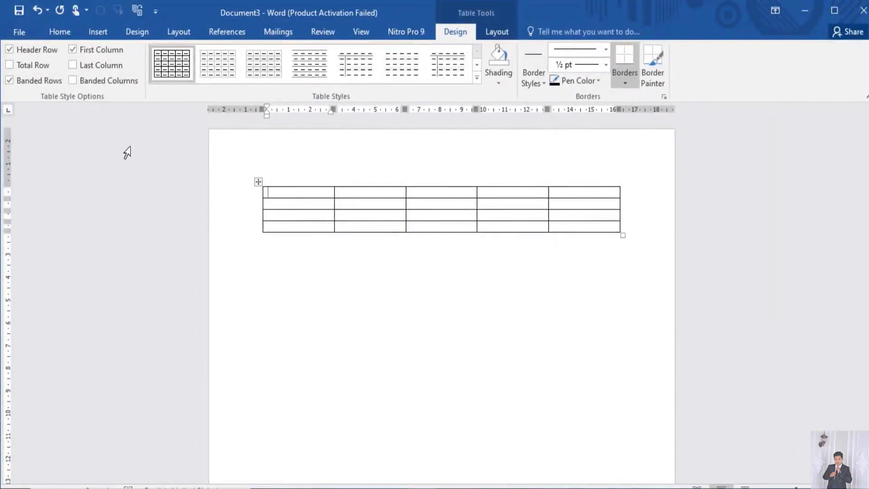
{"action": "mouse_move", "coordinate": [333, 109]}
{"action": "left_mouse_down"}
{"action": "mouse_move", "coordinate": [352, 109]}
{"action": "mouse_move", "coordinate": [320, 109]}
{"action": "left_mouse_up"}
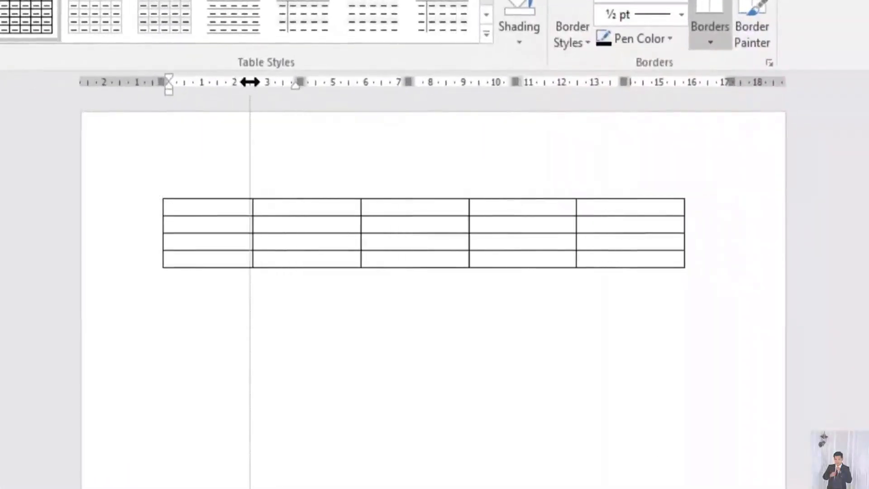
{"action": "left_click_drag", "start_coordinate": [250, 82], "coordinate": [295, 82]}
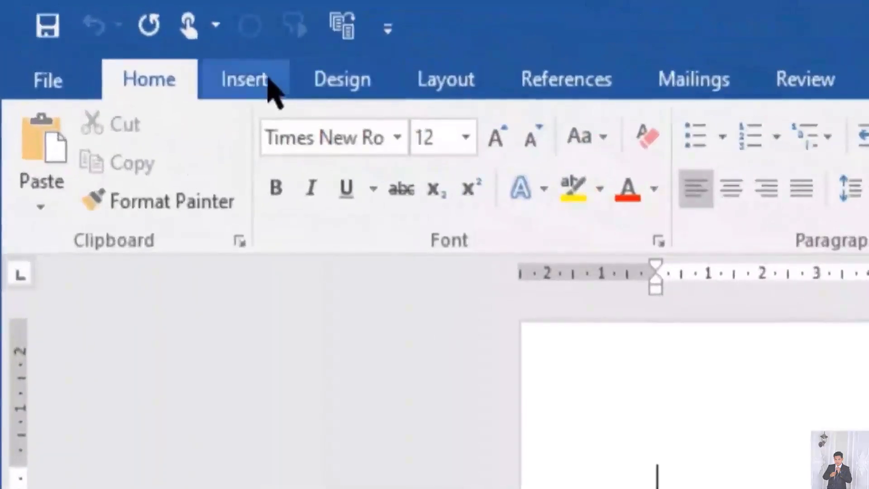
- Set up a new table of 6 columns and 20 rows for the blank document
{"action": "left_click", "coordinate": [268, 78]}
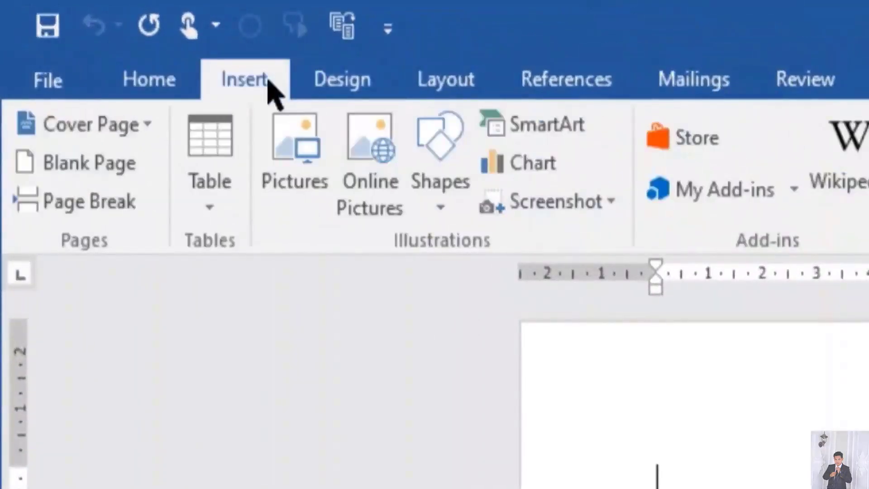
{"action": "left_click", "coordinate": [228, 144]}
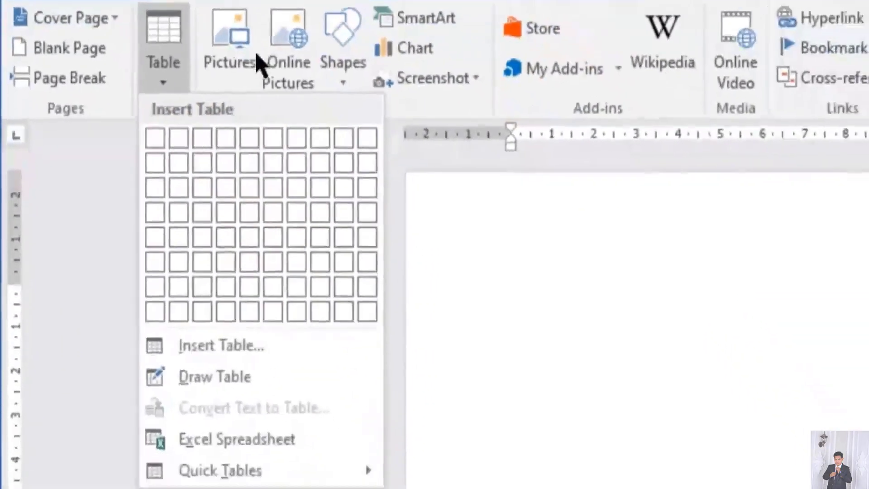
{"action": "left_click", "coordinate": [216, 328]}
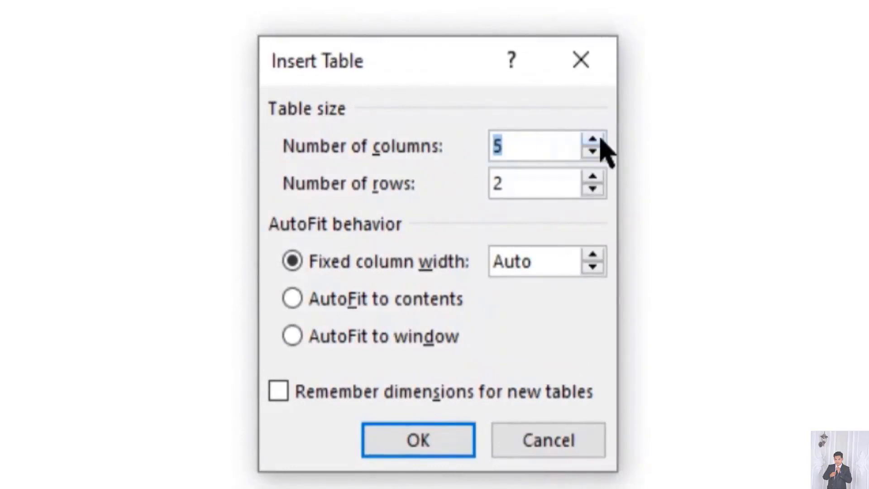
{"action": "left_click", "coordinate": [593, 140]}
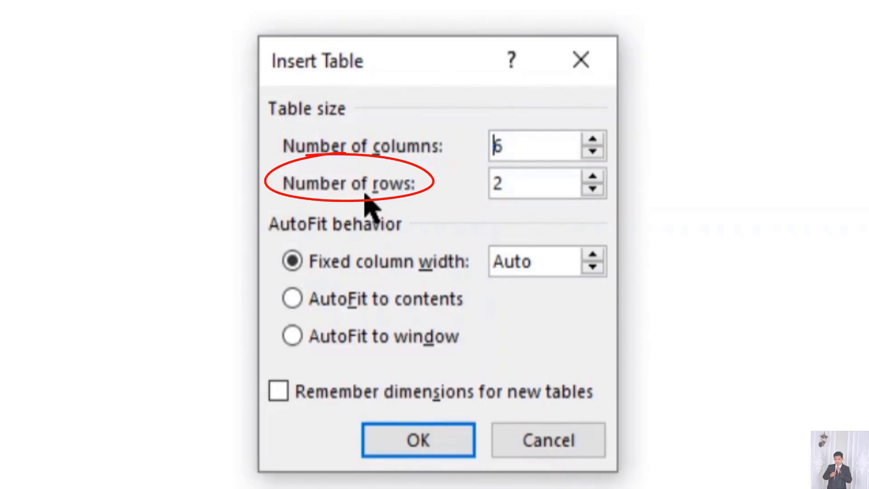
{"action": "left_click", "coordinate": [543, 182]}
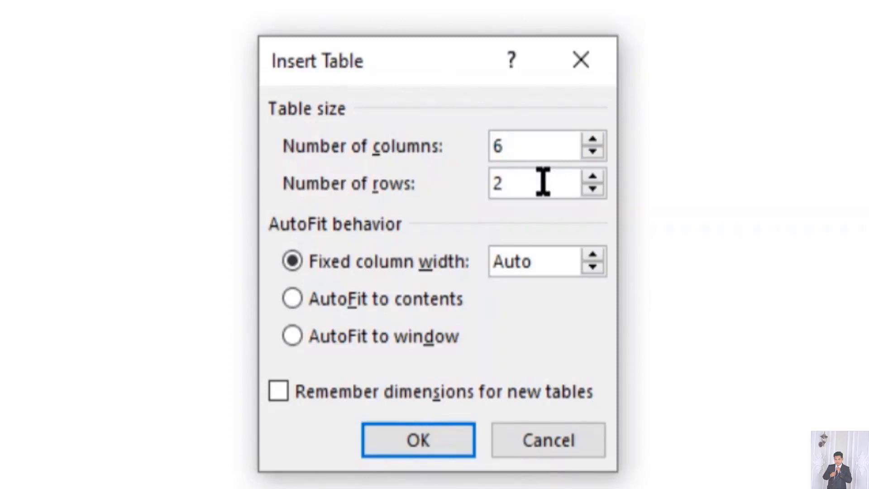
{"action": "type", "text": "0"}
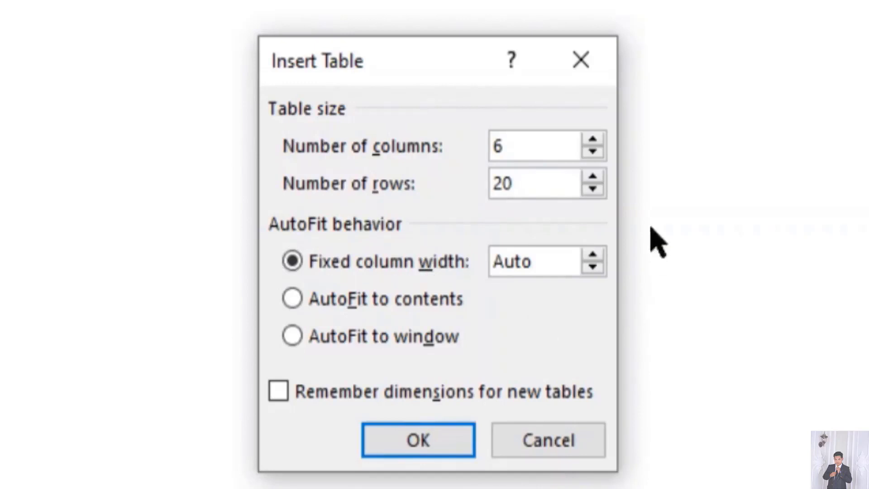
- Try several fixed column widths for the new table and return the width to Auto
{"action": "left_click", "coordinate": [593, 255]}
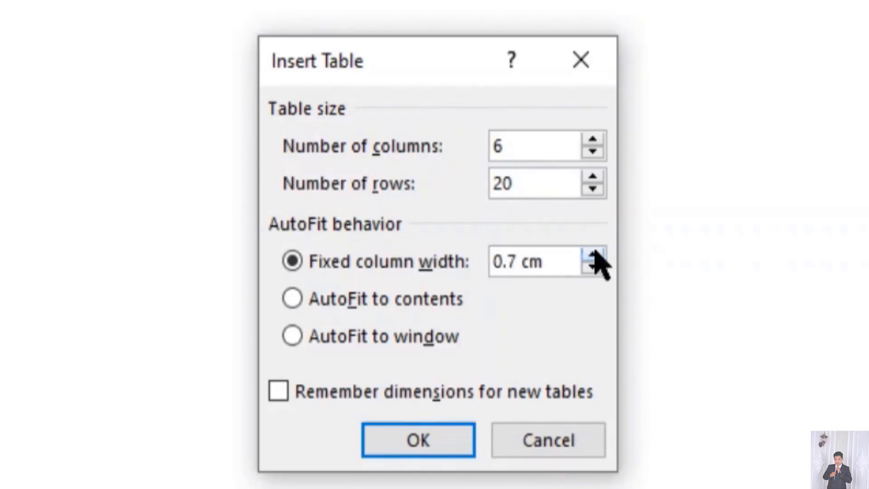
{"action": "left_click", "coordinate": [593, 255]}
{"action": "left_click", "coordinate": [593, 255]}
{"action": "left_click", "coordinate": [593, 255]}
{"action": "left_click", "coordinate": [593, 255]}
{"action": "left_click", "coordinate": [593, 267]}
{"action": "left_click", "coordinate": [593, 267]}
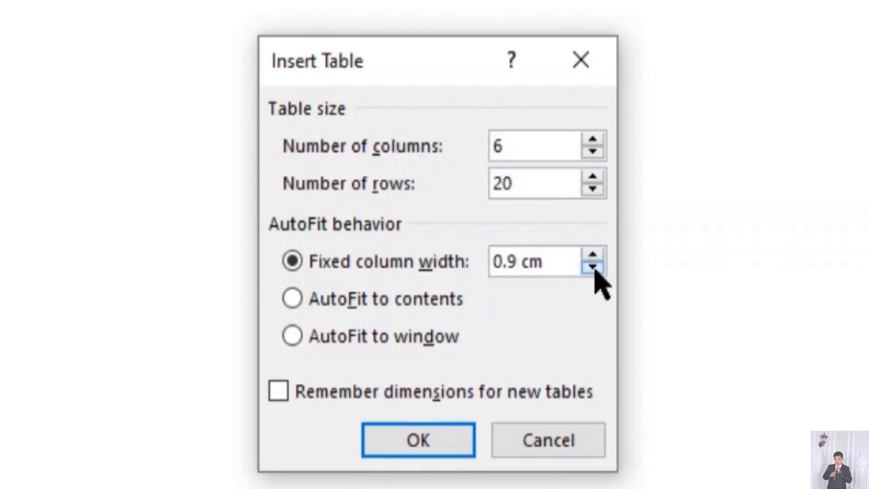
{"action": "left_click", "coordinate": [593, 266]}
{"action": "left_click", "coordinate": [593, 267]}
{"action": "left_click", "coordinate": [595, 268]}
{"action": "left_click", "coordinate": [594, 268]}
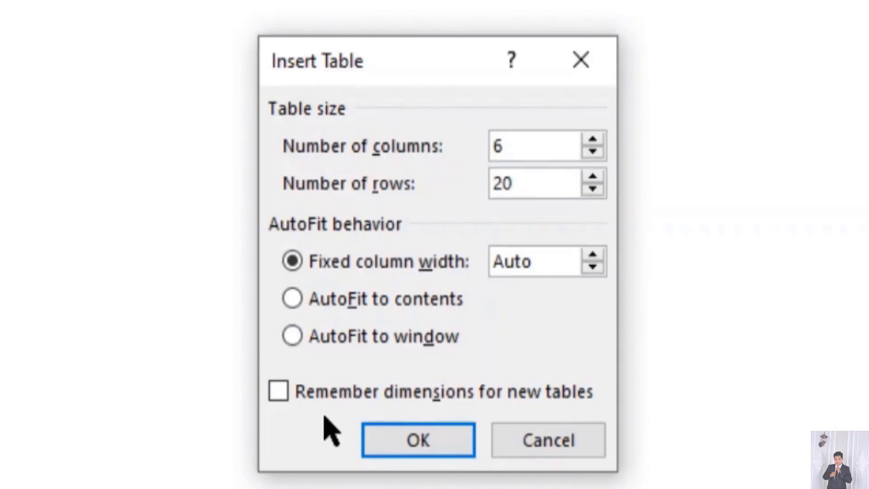
- Set the new table to AutoFit to window and insert it into the document
{"action": "key", "text": "alt+d"}
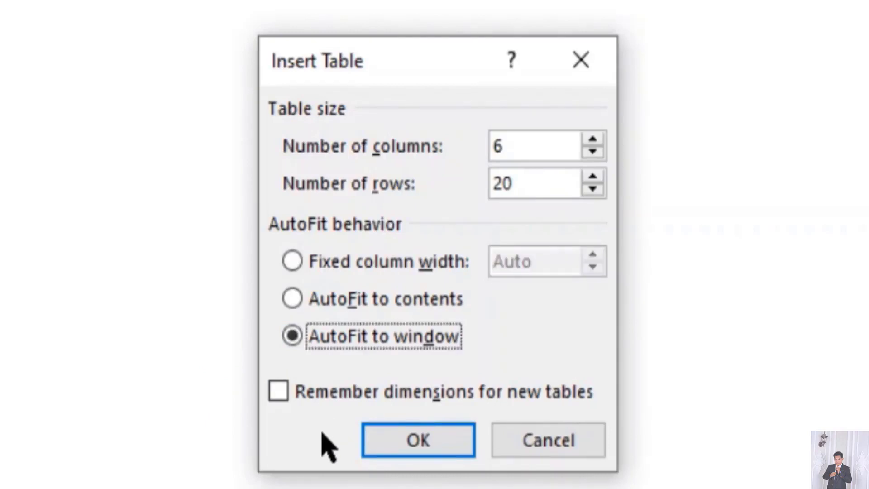
{"action": "left_click", "coordinate": [458, 441]}
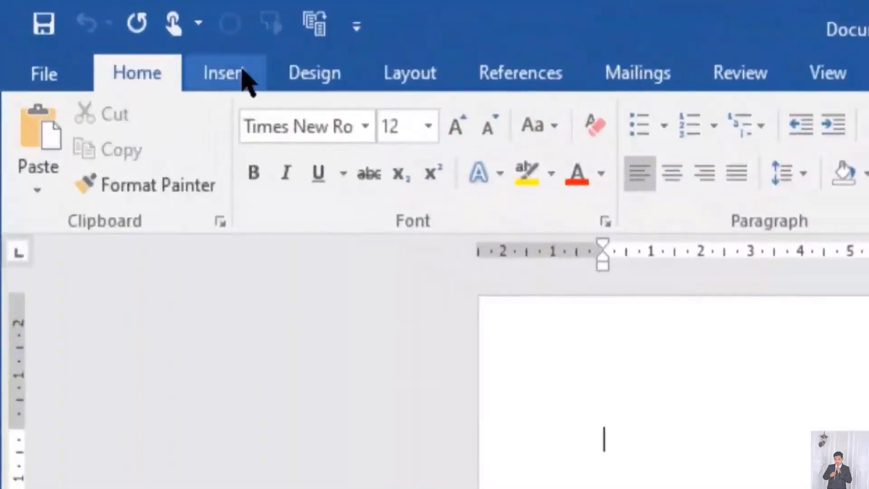
- Draw a table by hand in a blank document, with a rectangular outline and a horizontal line separating a narrow first row
{"action": "left_click", "coordinate": [108, 32]}
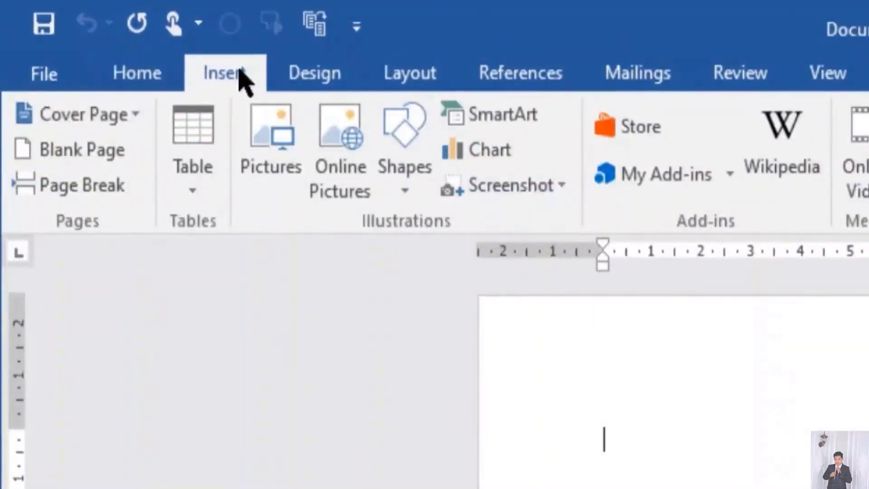
{"action": "left_click", "coordinate": [188, 170]}
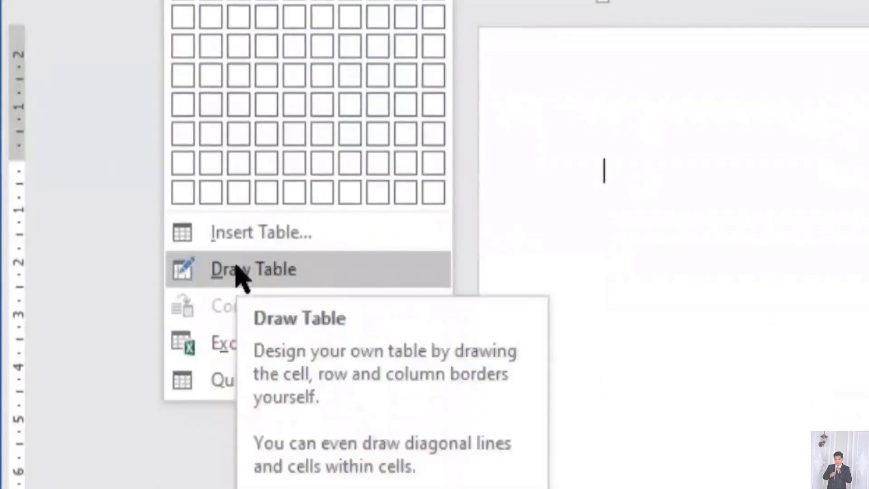
{"action": "left_click", "coordinate": [239, 272]}
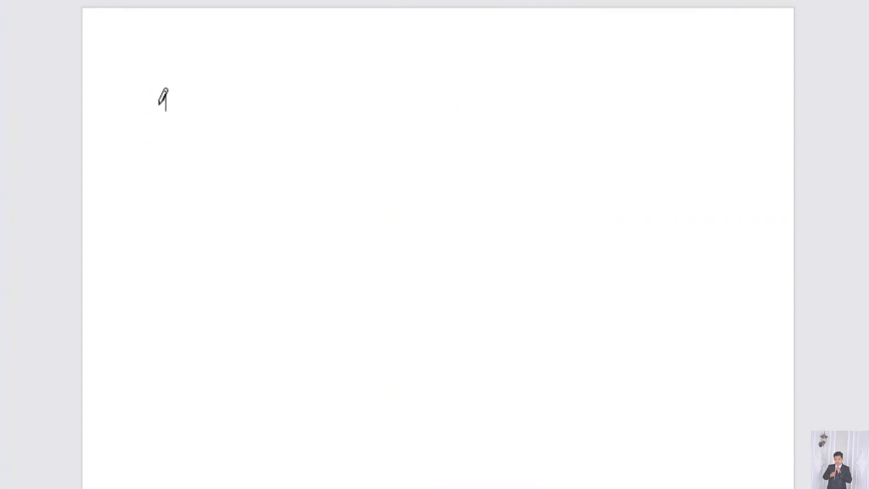
{"action": "mouse_move", "coordinate": [161, 104]}
{"action": "left_mouse_down"}
{"action": "mouse_move", "coordinate": [462, 118]}
{"action": "mouse_move", "coordinate": [633, 223]}
{"action": "mouse_move", "coordinate": [675, 365]}
{"action": "mouse_move", "coordinate": [671, 385]}
{"action": "left_mouse_up"}
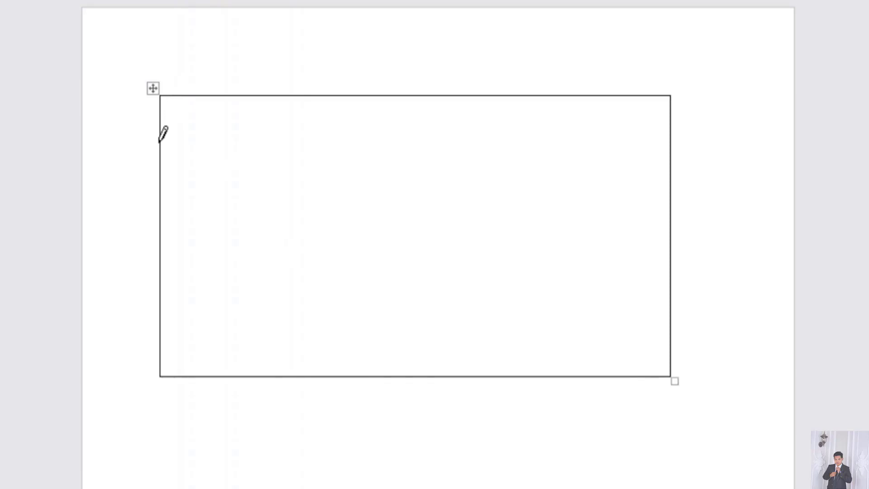
{"action": "mouse_move", "coordinate": [160, 142]}
{"action": "left_mouse_down"}
{"action": "mouse_move", "coordinate": [664, 156]}
{"action": "mouse_move", "coordinate": [681, 145]}
{"action": "left_mouse_up"}
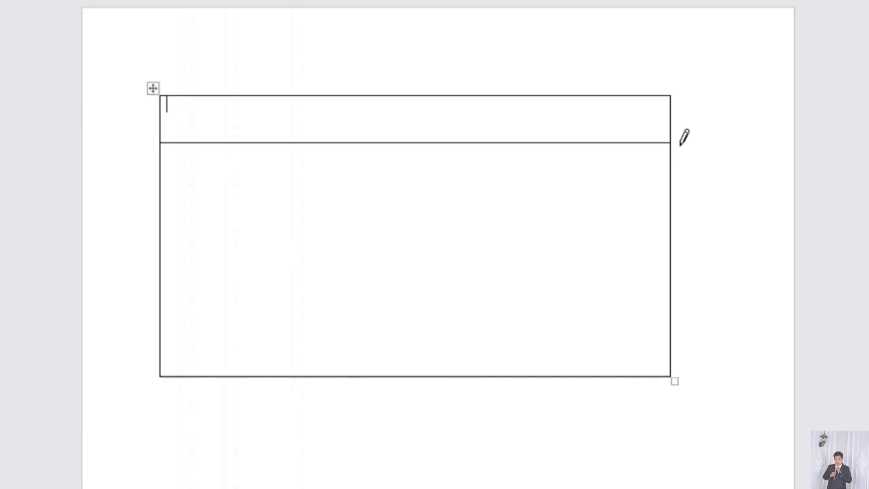
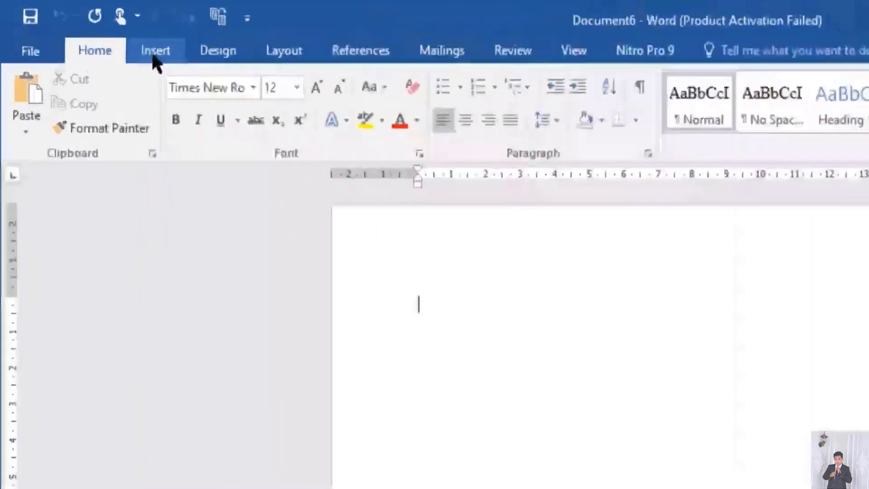
- Insert an Excel spreadsheet into a blank document and select cell C1 in it
{"action": "left_click", "coordinate": [96, 33]}
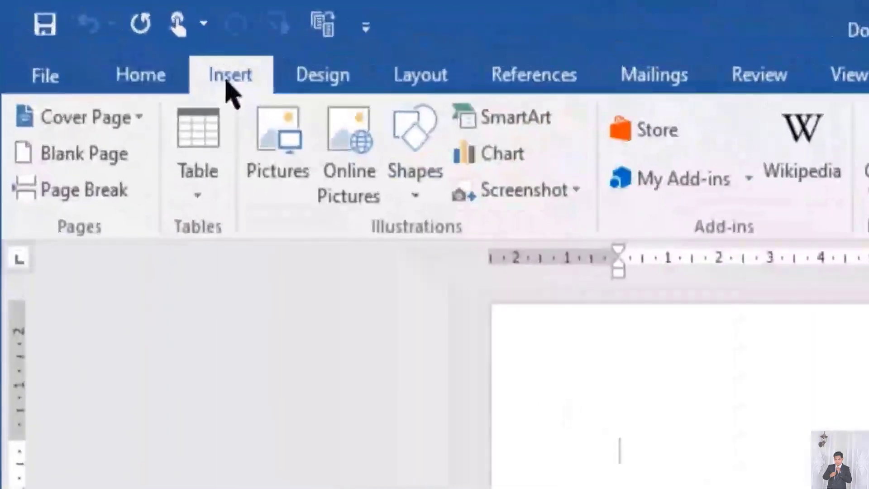
{"action": "left_click", "coordinate": [198, 144]}
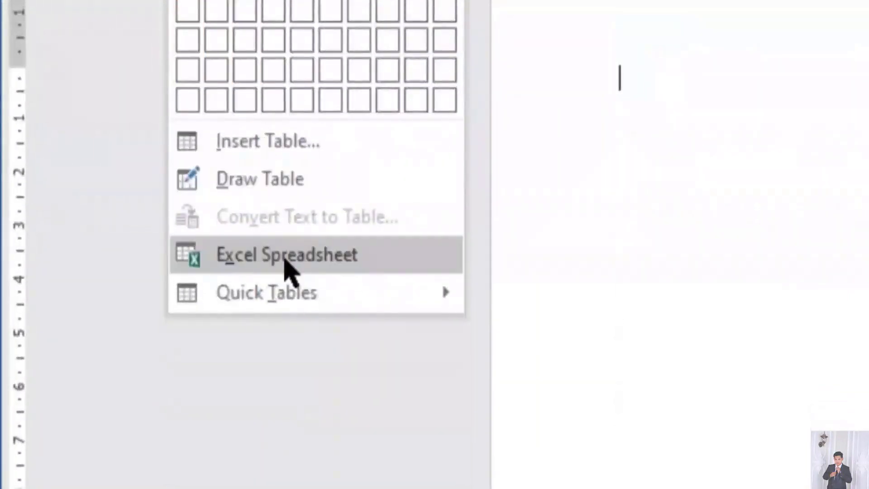
{"action": "left_click", "coordinate": [287, 260]}
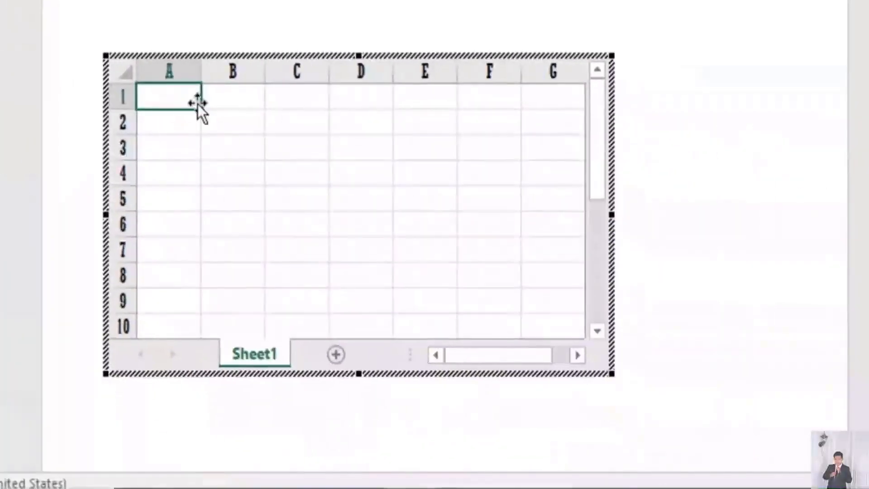
{"action": "left_click", "coordinate": [217, 99]}
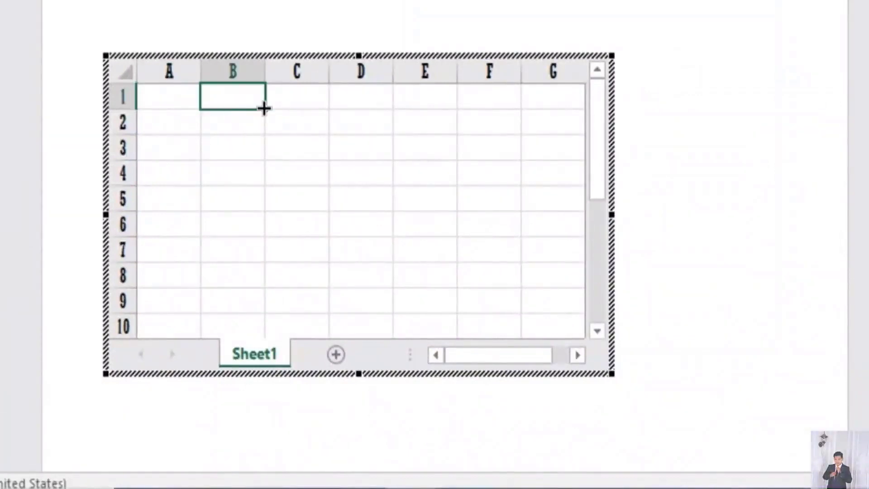
{"action": "left_click", "coordinate": [292, 107]}
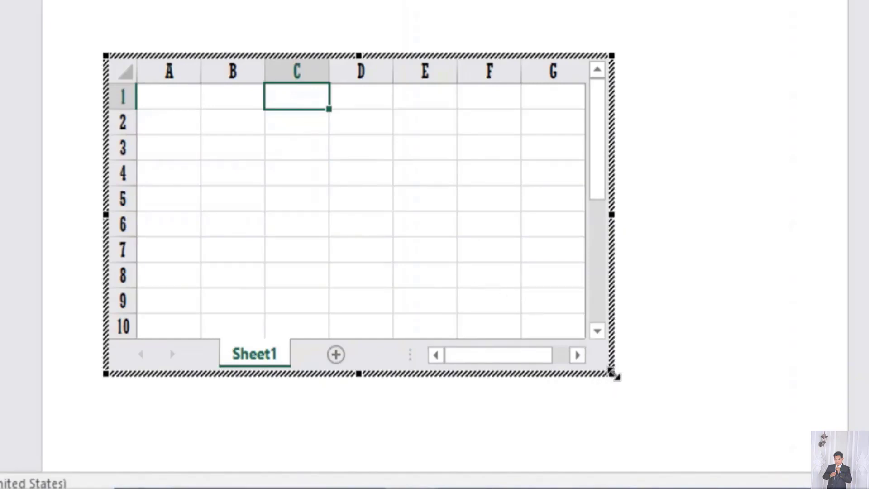
- Enlarge the embedded spreadsheet to 8 columns and 13 rows, leave its editing mode and reopen it
{"action": "left_click_drag", "start_coordinate": [615, 374], "coordinate": [690, 449]}
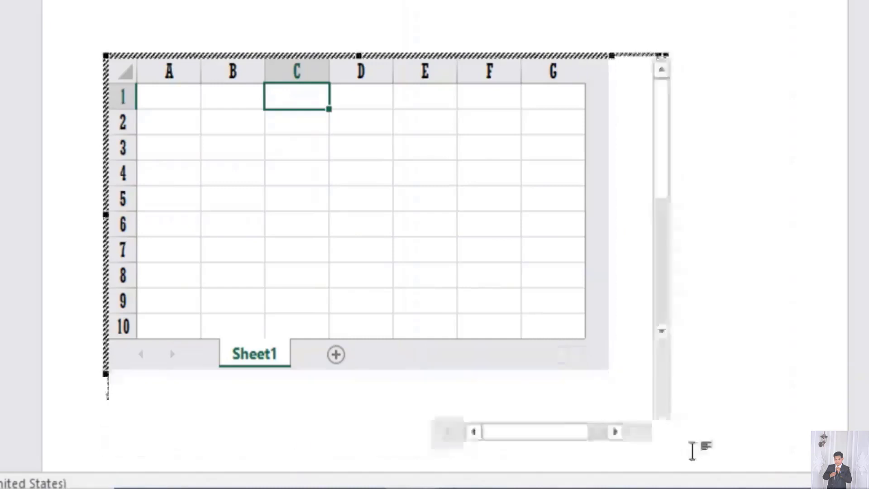
{"action": "scroll", "coordinate": [625, 385], "scroll_direction": "down", "scroll_amount": 1}
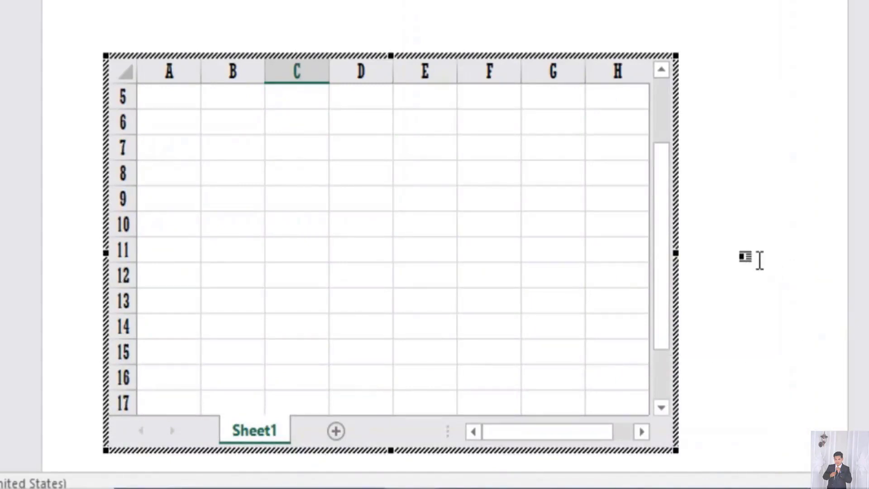
{"action": "left_click", "coordinate": [761, 260]}
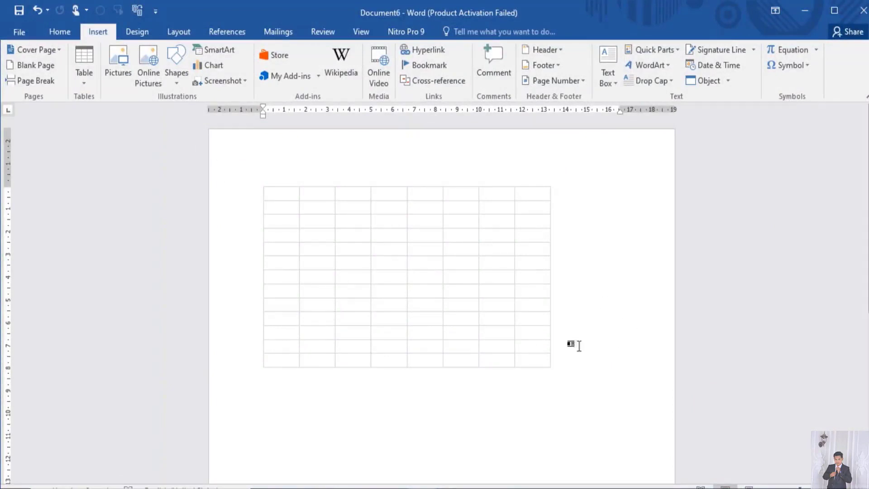
{"action": "double_click", "coordinate": [437, 256]}
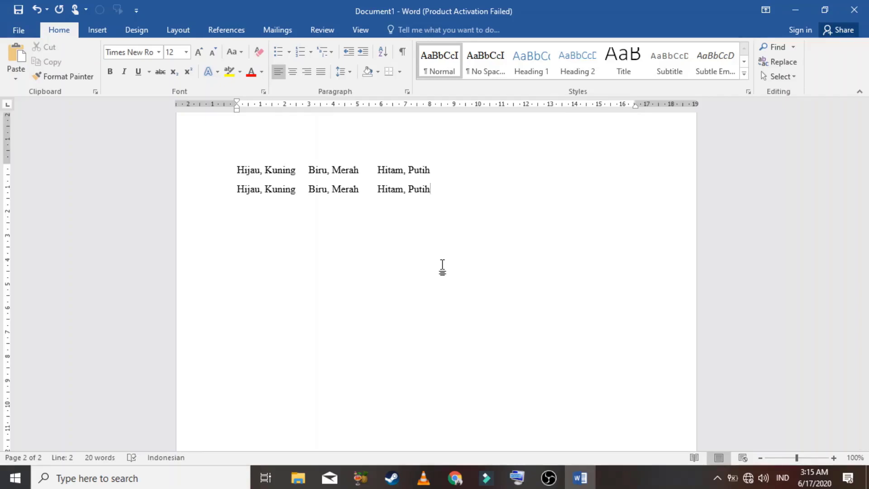
- Start converting the two tab-separated lines of colour names into a table
{"action": "left_click_drag", "start_coordinate": [435, 188], "coordinate": [230, 179]}
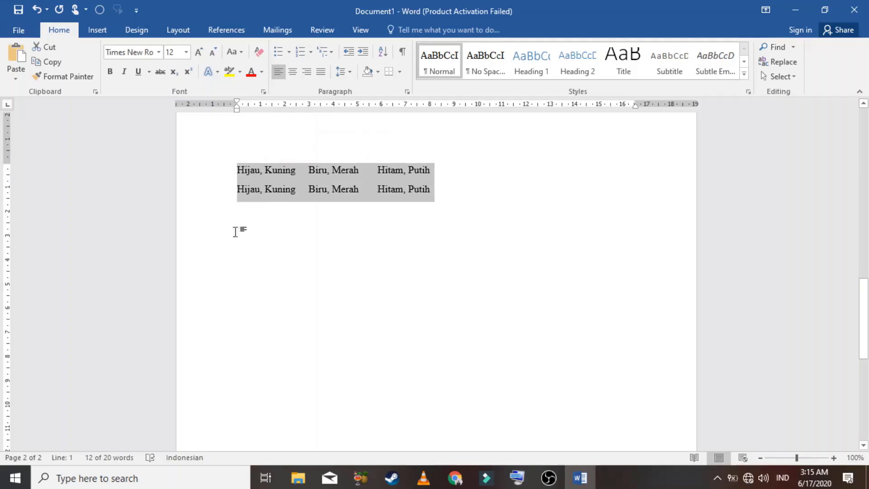
{"action": "left_click", "coordinate": [90, 29]}
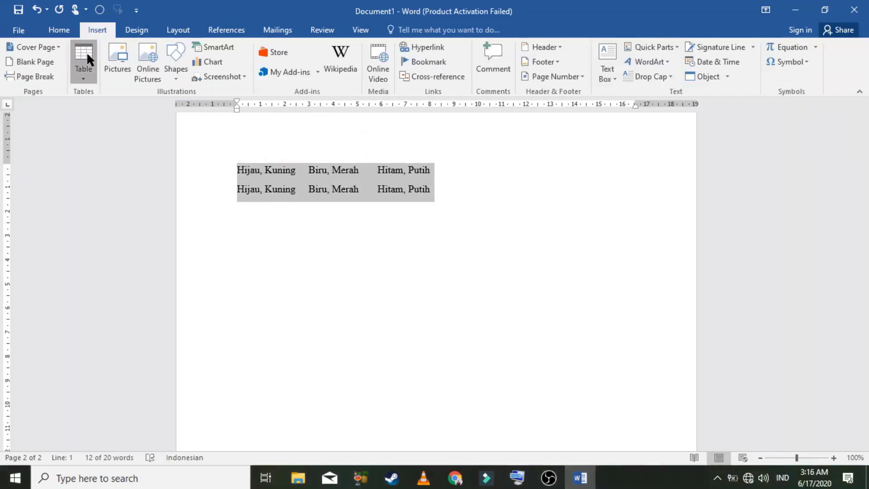
{"action": "left_click", "coordinate": [86, 51]}
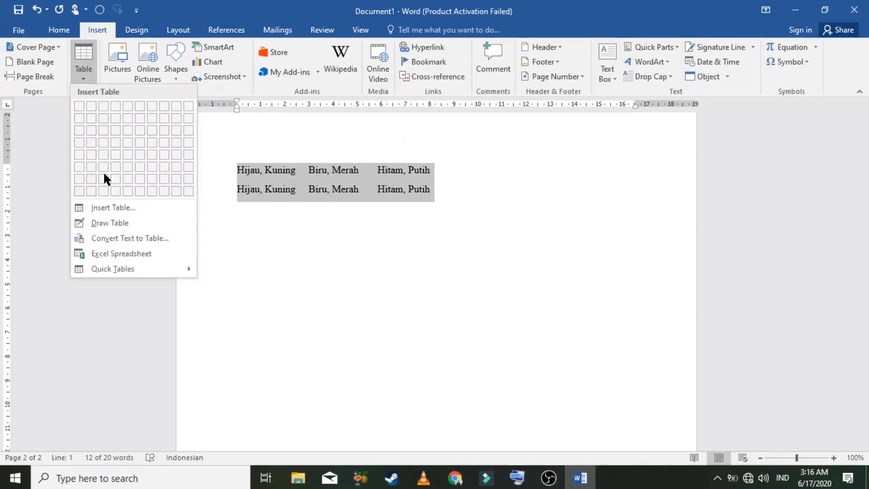
{"action": "left_click", "coordinate": [124, 236]}
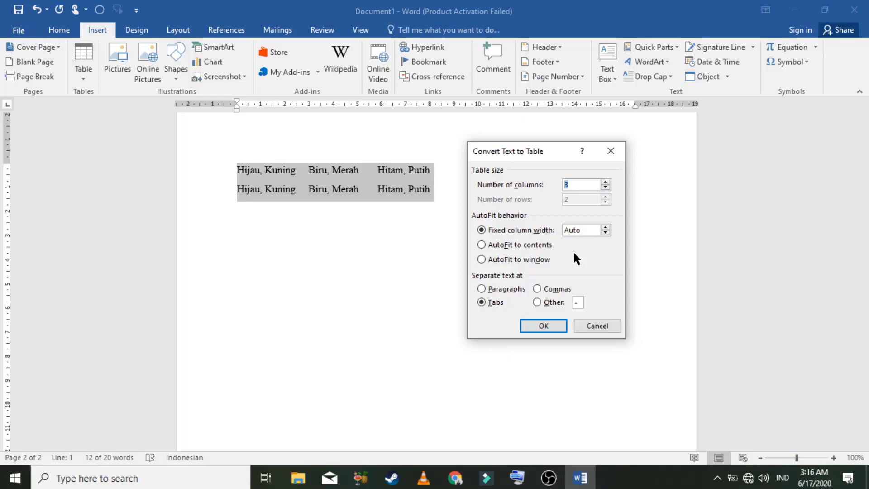
- Try a fixed column width of 0.9 cm and the other text separators for the conversion, returning to Tabs
{"action": "left_click", "coordinate": [605, 227]}
{"action": "left_click", "coordinate": [605, 225]}
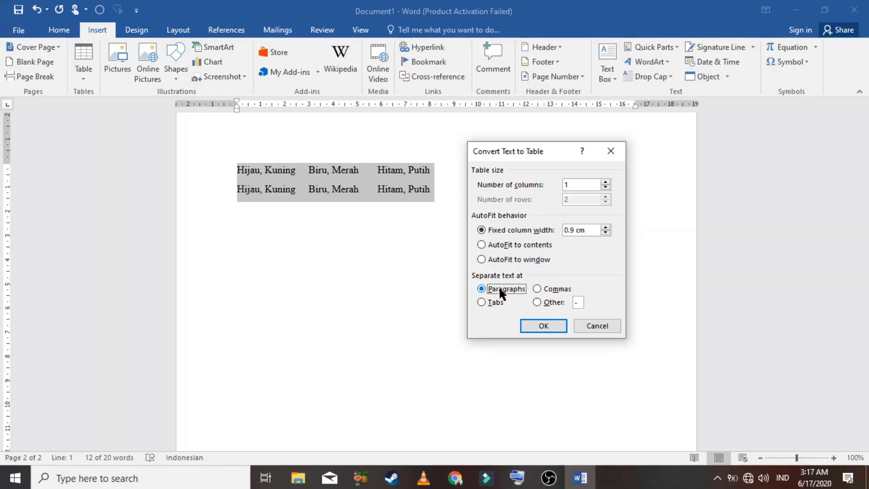
{"action": "left_click", "coordinate": [545, 287]}
{"action": "left_click", "coordinate": [490, 301]}
{"action": "left_click", "coordinate": [549, 303]}
{"action": "left_click", "coordinate": [494, 303]}
- Convert the two text lines into a 3-column table separated at tabs, using AutoFit to contents
{"action": "left_click", "coordinate": [521, 244]}
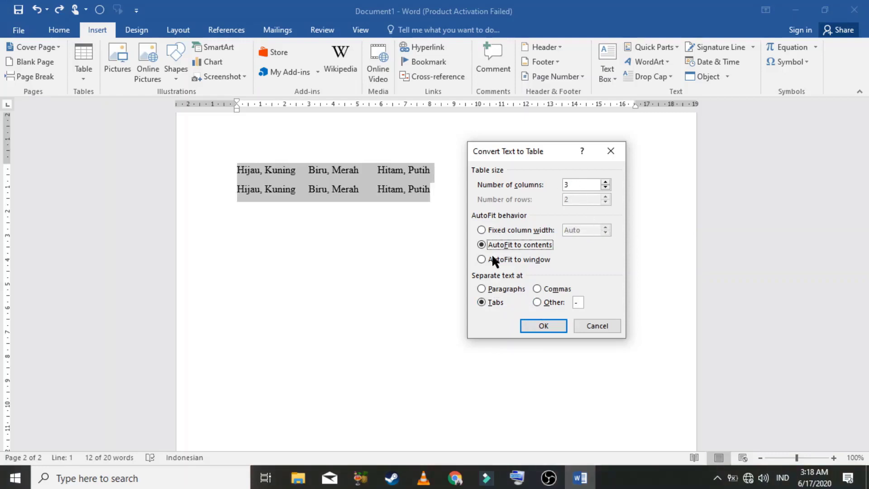
{"action": "left_click", "coordinate": [545, 327]}
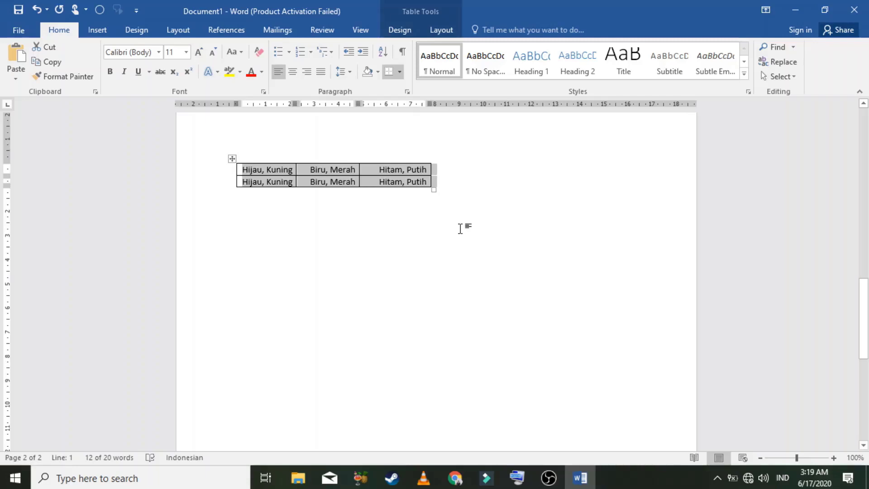
- Modify the Normal style to Times New Roman, size 12, and apply it to new documents based on this template
{"action": "right_click", "coordinate": [435, 54]}
{"action": "left_click", "coordinate": [471, 81]}
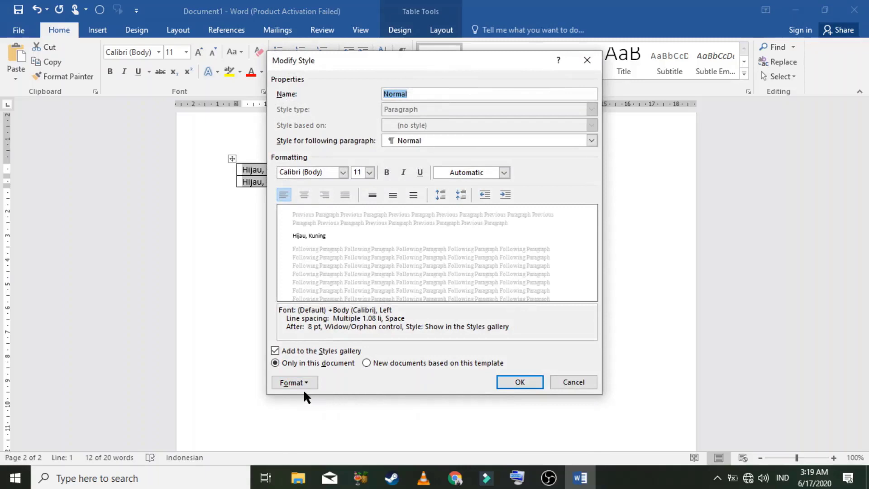
{"action": "left_click", "coordinate": [292, 383]}
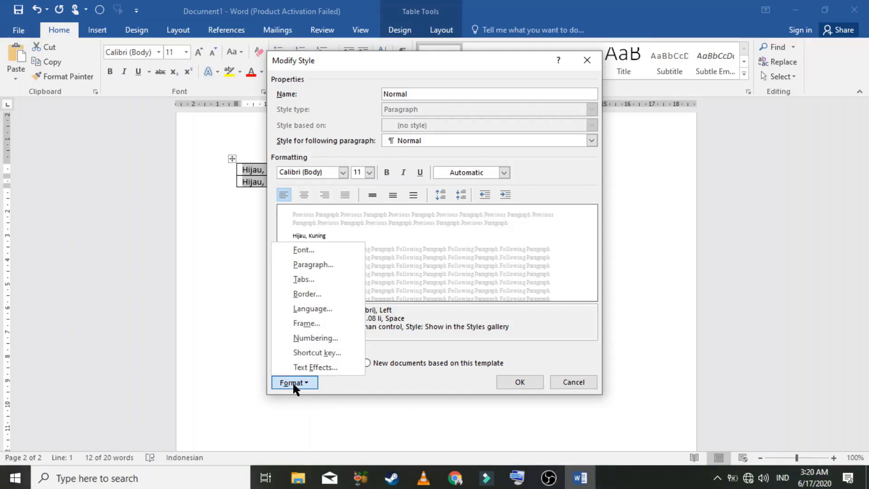
{"action": "left_click", "coordinate": [307, 250]}
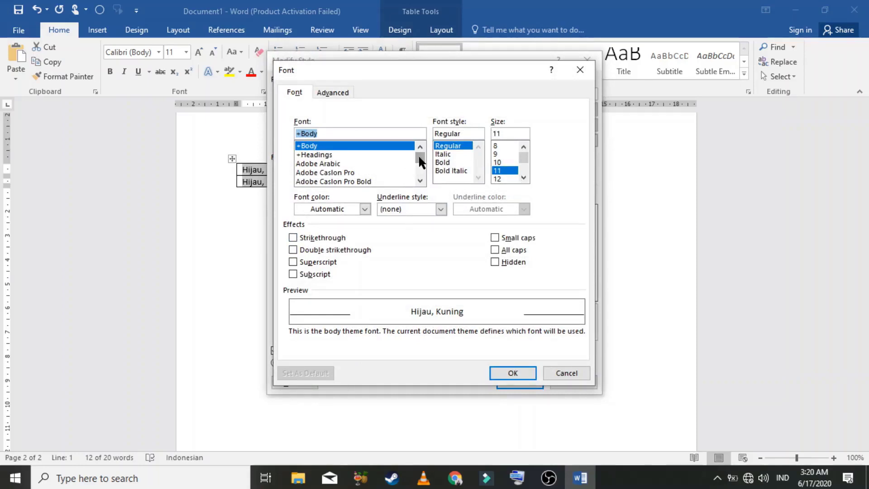
{"action": "type", "text": "TIMES"}
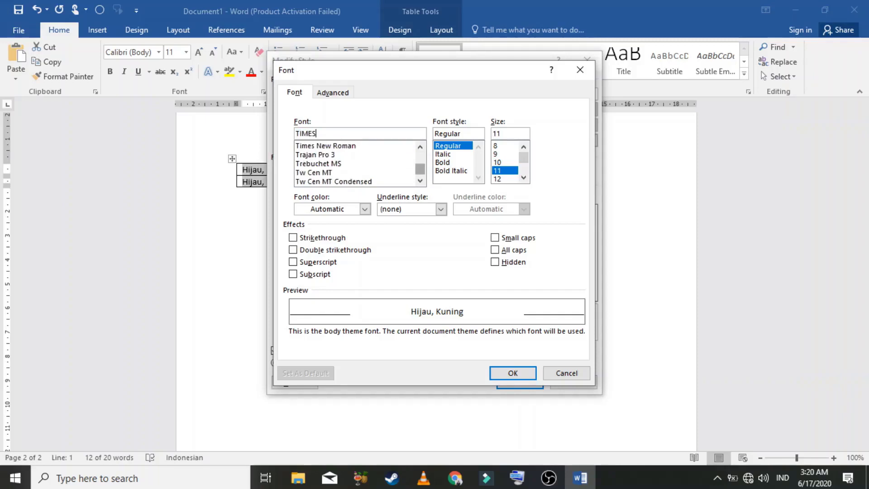
{"action": "left_click", "coordinate": [327, 145]}
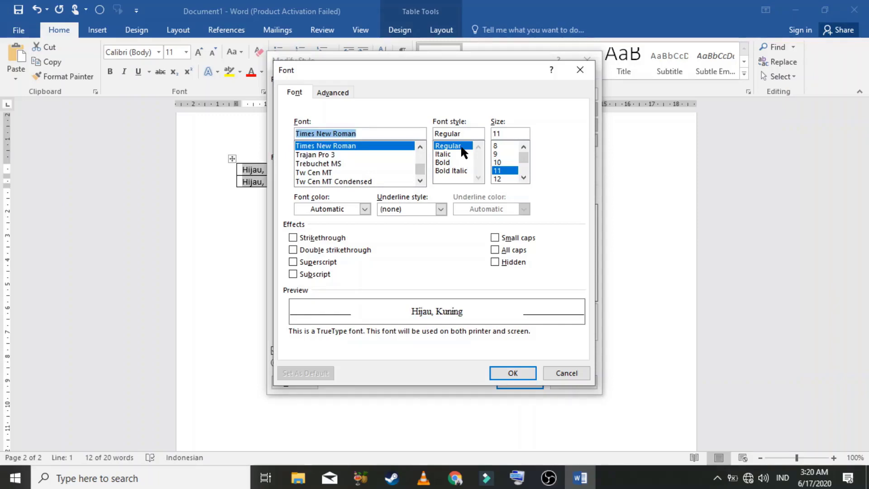
{"action": "left_click", "coordinate": [503, 178]}
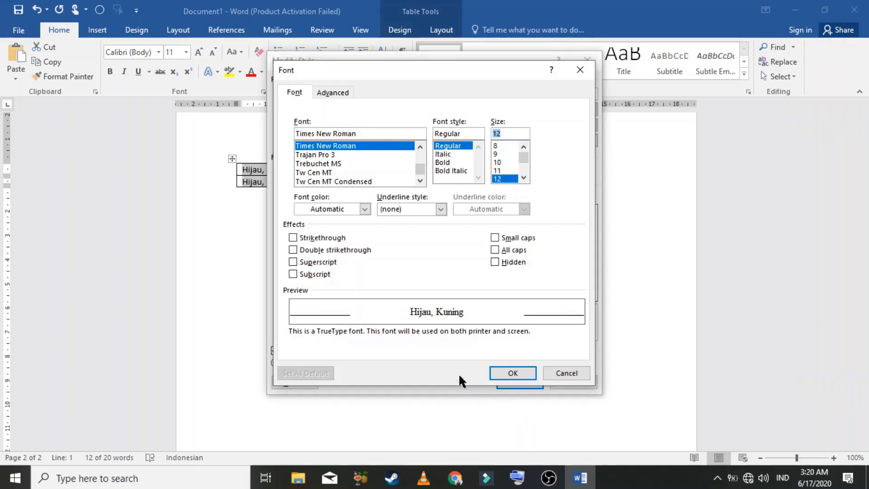
{"action": "left_click", "coordinate": [515, 369]}
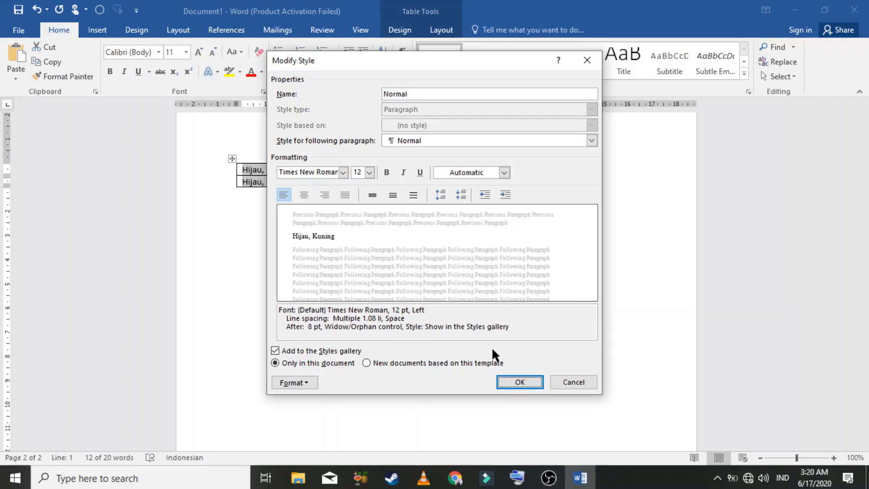
{"action": "left_click", "coordinate": [373, 362]}
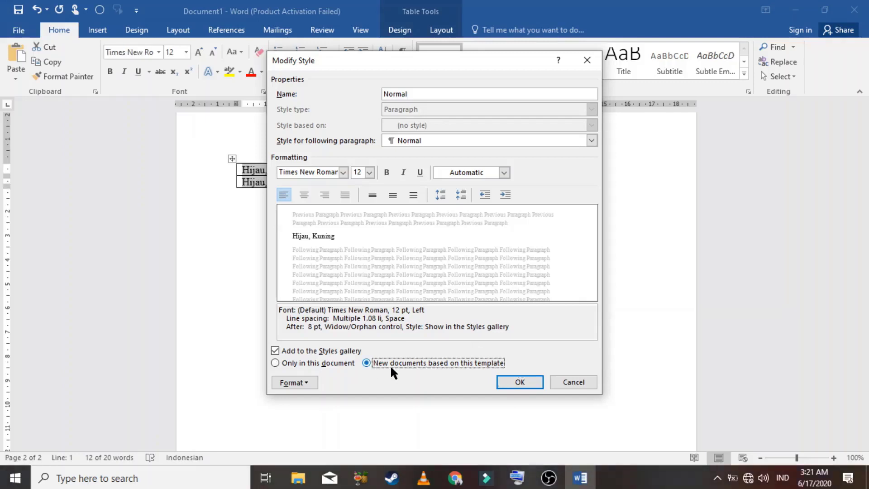
{"action": "left_click", "coordinate": [518, 384]}
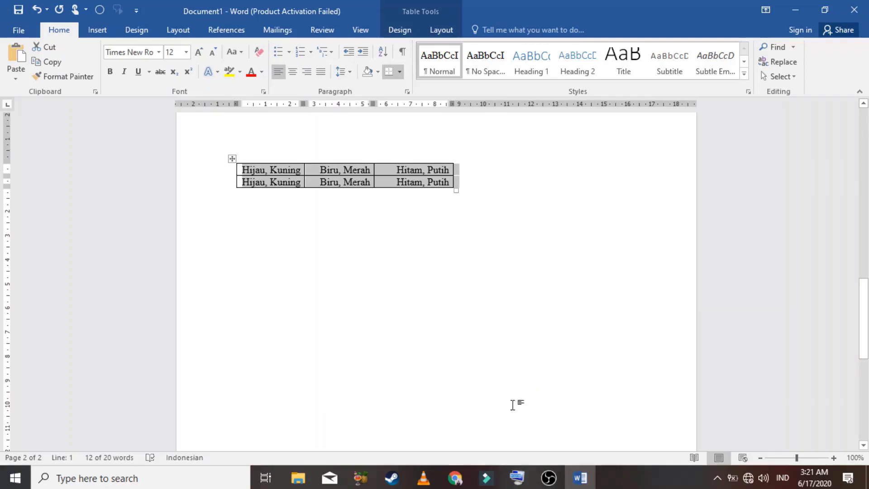
- Place the cursor below the table and create a new blank document using the On-Screen Keyboard
{"action": "left_click", "coordinate": [517, 477]}
{"action": "left_click", "coordinate": [452, 233]}
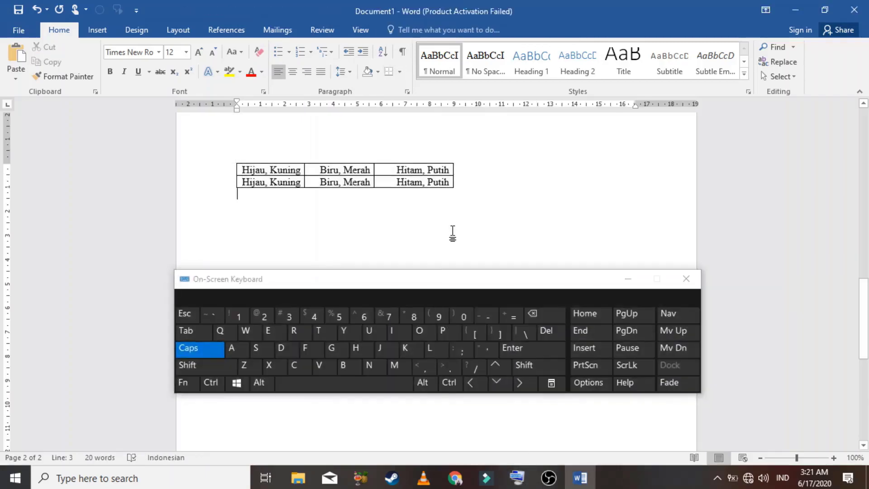
{"action": "left_click", "coordinate": [449, 383]}
{"action": "left_click", "coordinate": [380, 367]}
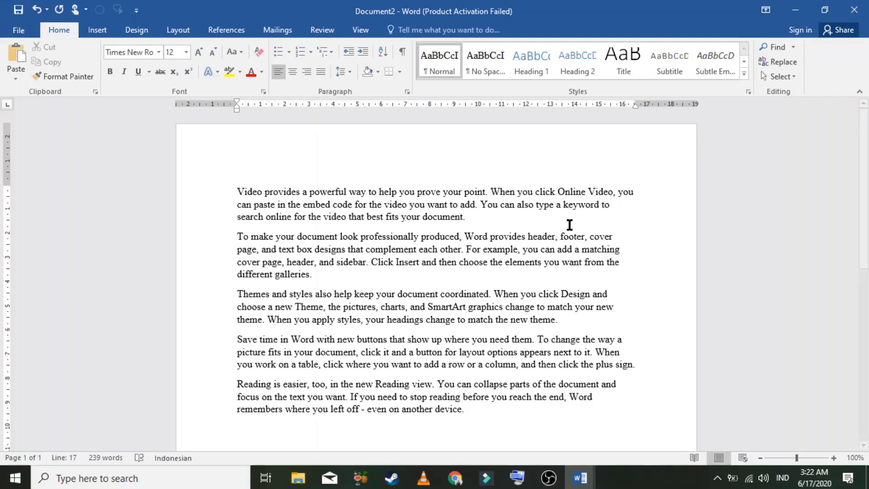
- Look up the words "Online Video" in the first paragraph with Smart Lookup
{"action": "left_click_drag", "start_coordinate": [586, 192], "coordinate": [568, 195]}
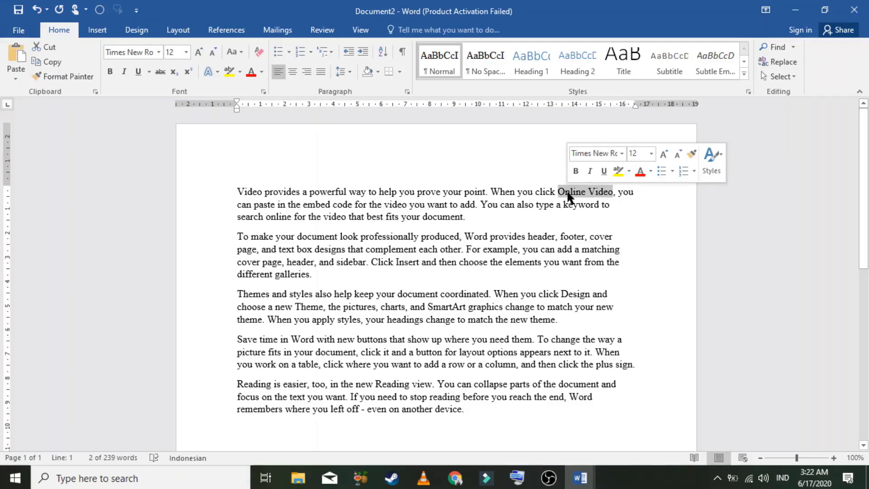
{"action": "right_click", "coordinate": [569, 194]}
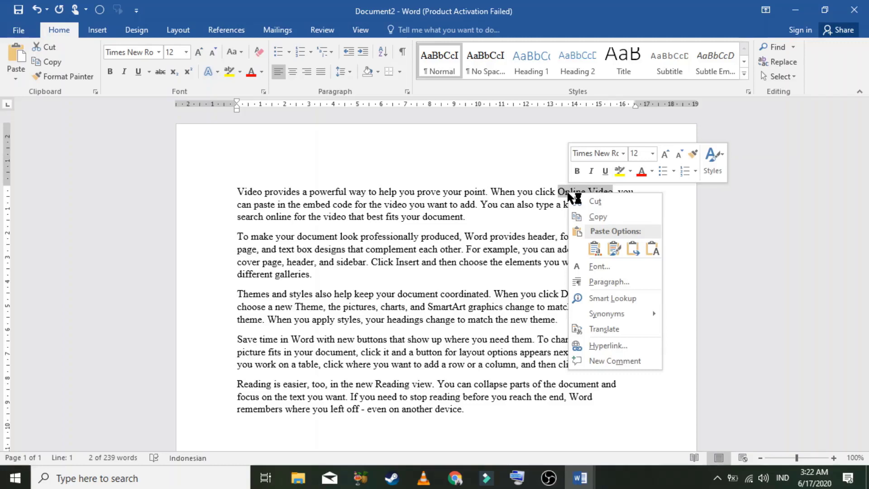
{"action": "left_click", "coordinate": [607, 297]}
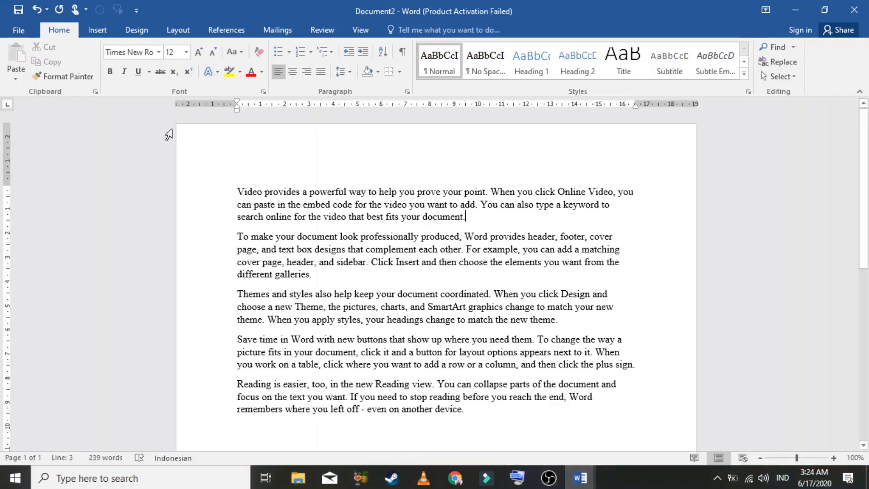
- Show the Office Clipboard and copy the first and second sentences of the opening paragraph to it as separate items
{"action": "left_click", "coordinate": [97, 90]}
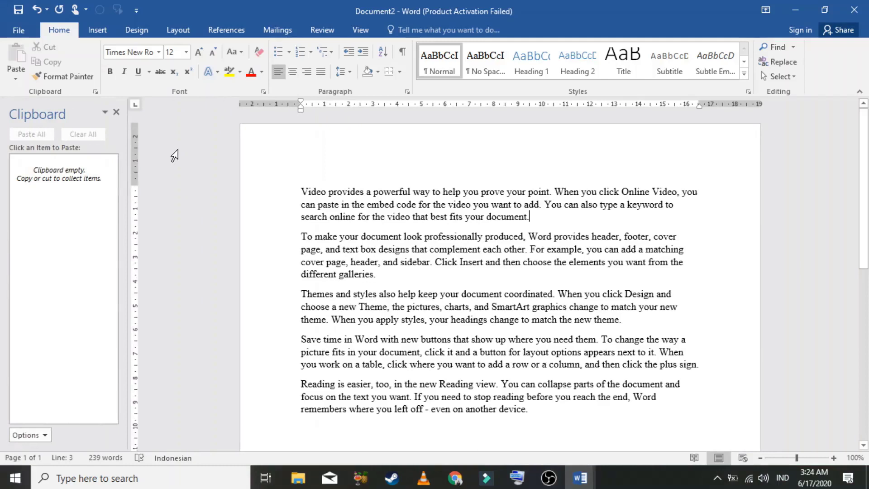
{"action": "left_click", "coordinate": [507, 216]}
{"action": "left_click", "coordinate": [481, 192], "text": "ctrl"}
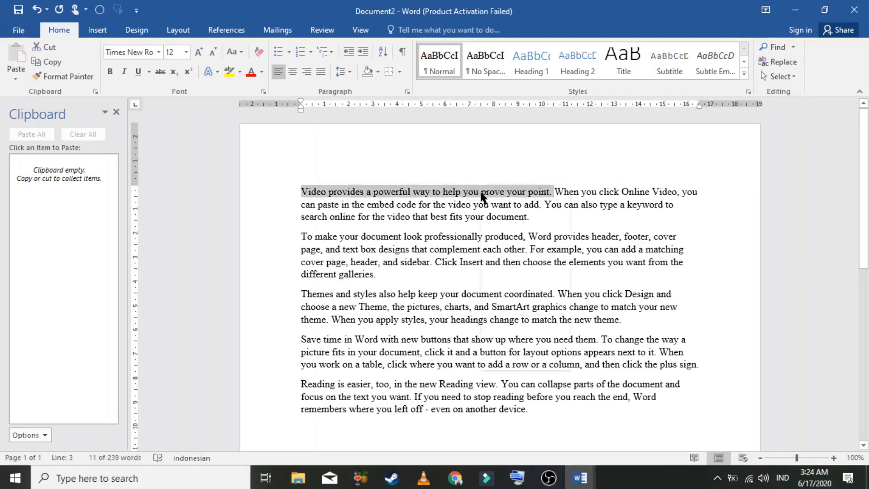
{"action": "key", "text": "ctrl+c"}
{"action": "left_click", "coordinate": [582, 192], "text": "ctrl"}
{"action": "right_click", "coordinate": [591, 202]}
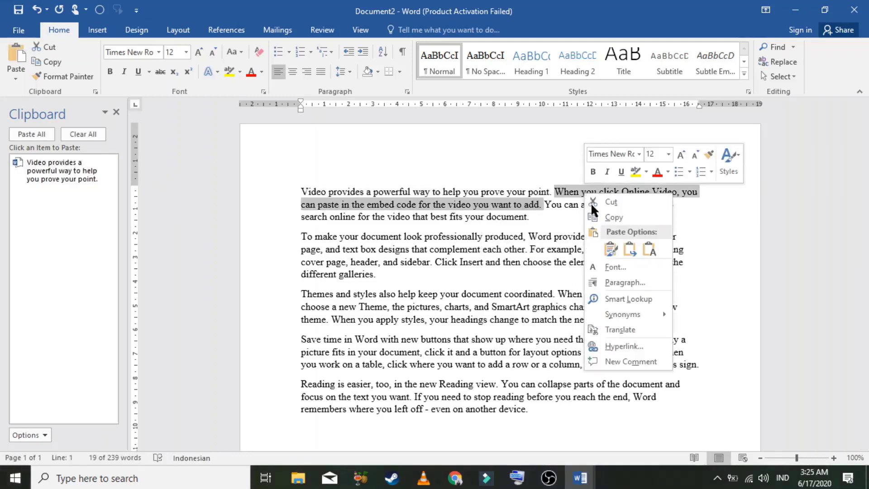
{"action": "left_click", "coordinate": [603, 215]}
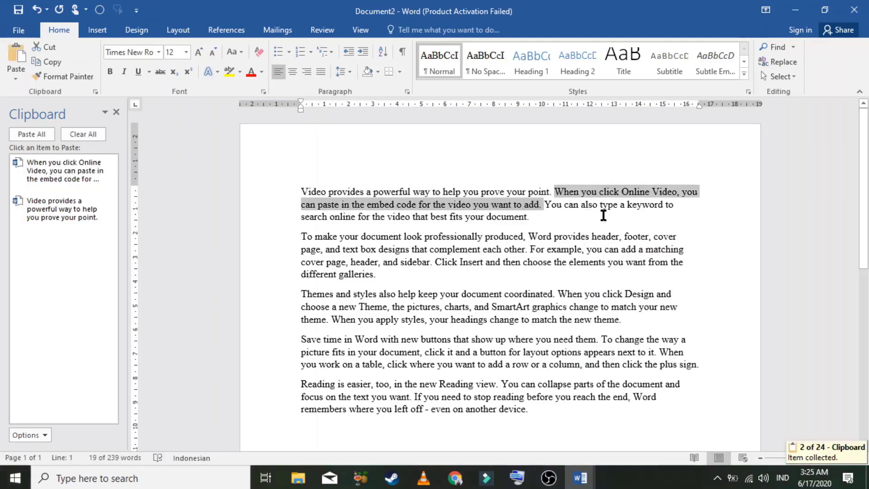
- Paste the "When you click Online Video" and "Video provides" clipboard items in that order on the empty line below the last paragraph
{"action": "scroll", "coordinate": [336, 301], "scroll_direction": "down", "scroll_amount": 3}
{"action": "left_click", "coordinate": [336, 301]}
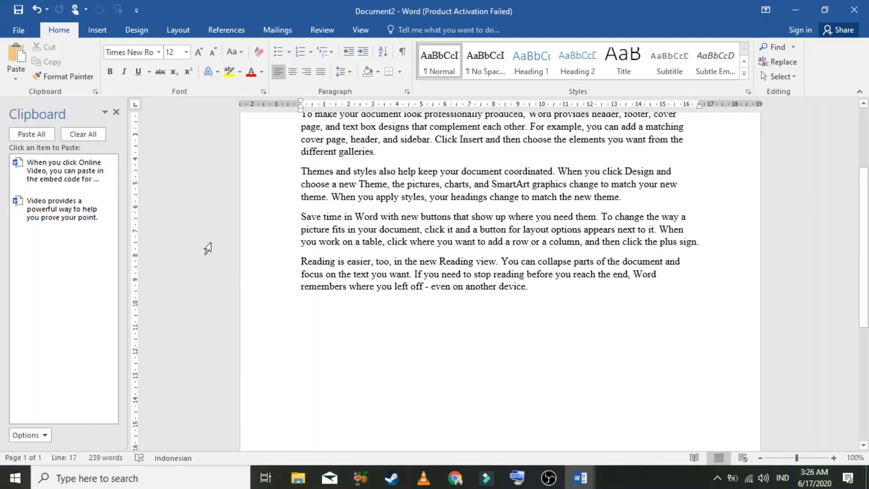
{"action": "mouse_move", "coordinate": [74, 180]}
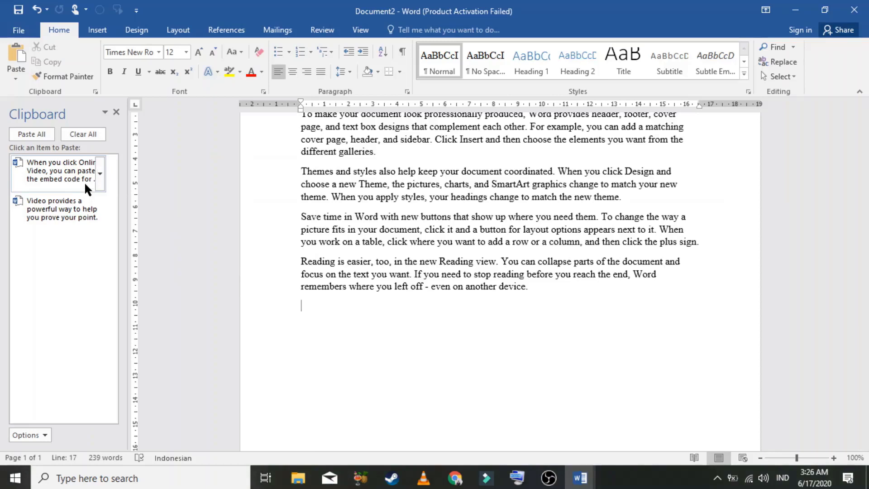
{"action": "left_click", "coordinate": [84, 181]}
{"action": "left_click", "coordinate": [82, 207]}
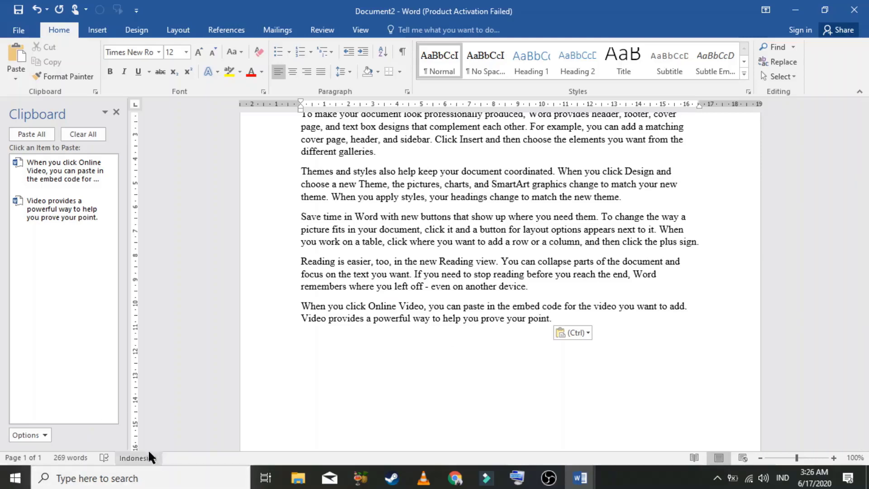
- Add the Line Number indicator to the status bar and reopen the status bar customization options
{"action": "right_click", "coordinate": [63, 452]}
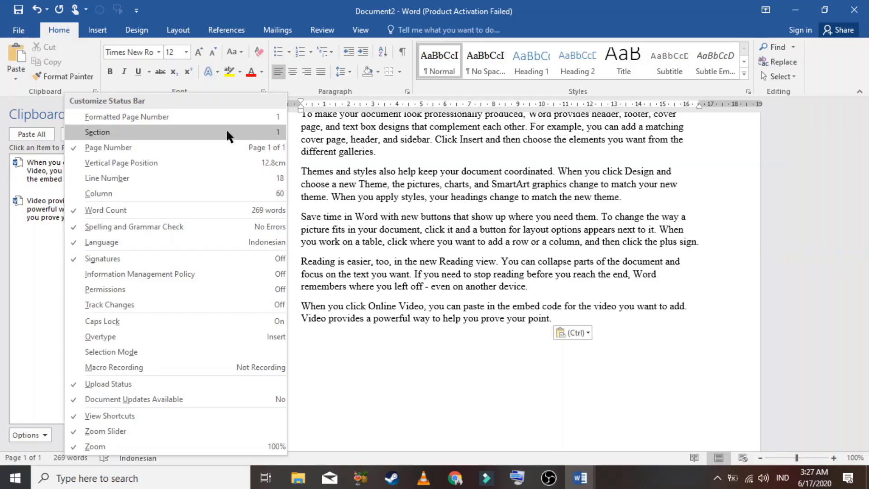
{"action": "left_click", "coordinate": [213, 183]}
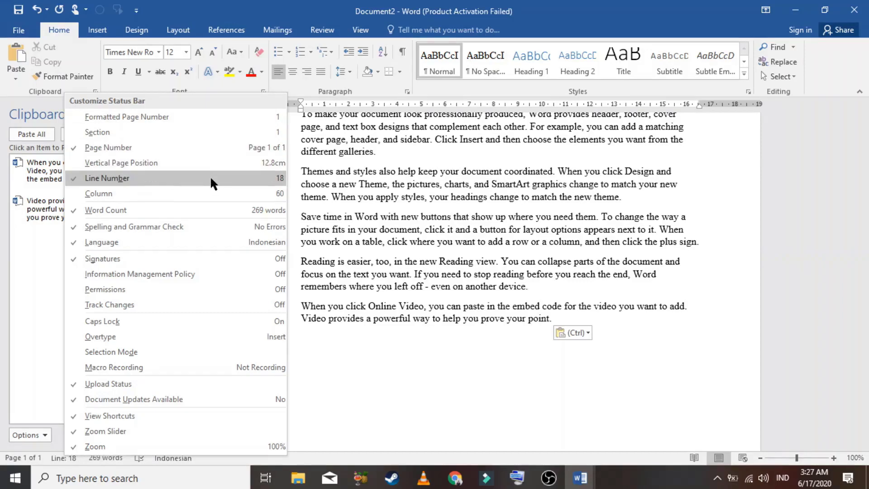
{"action": "key", "text": "Escape"}
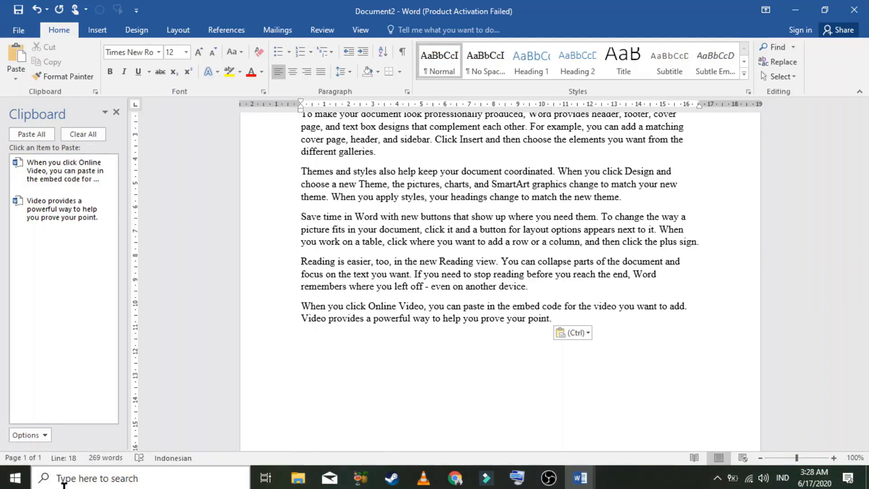
{"action": "right_click", "coordinate": [63, 459]}
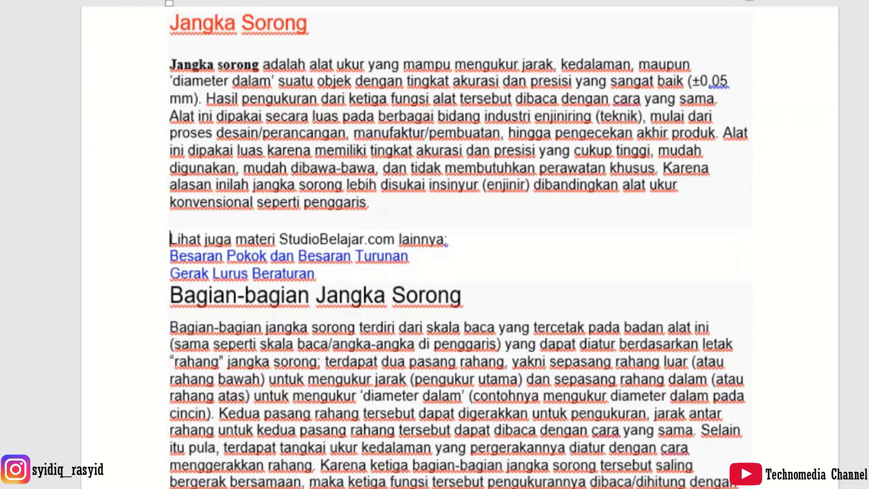
- Clear all formatting from the selected "Jangka Sorong" article text and deselect it
{"action": "left_click_drag", "start_coordinate": [269, 473], "coordinate": [153, 50]}
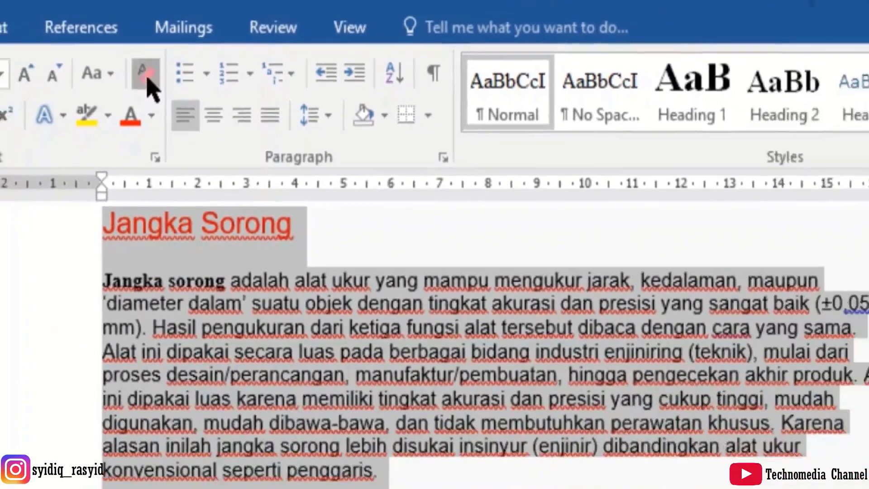
{"action": "left_click", "coordinate": [140, 96]}
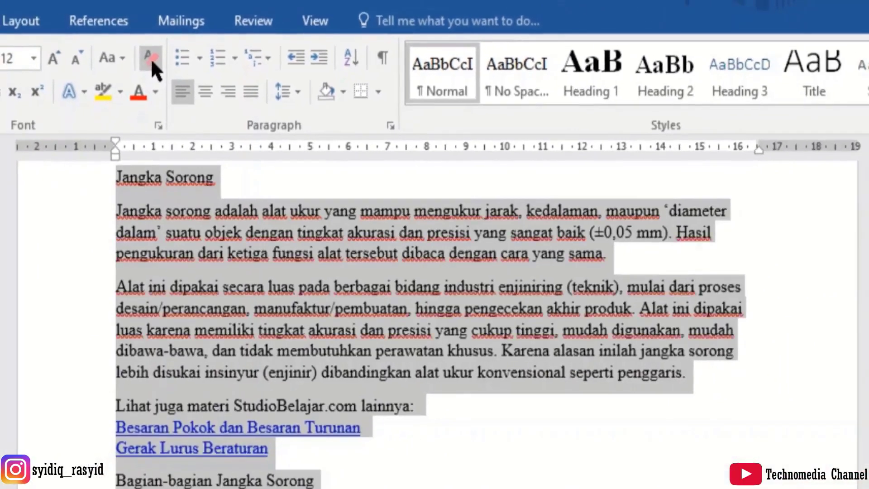
{"action": "left_click", "coordinate": [485, 422]}
- Paste the copied article onto the blank page below, using Keep Text Only
{"action": "scroll", "coordinate": [485, 422], "scroll_direction": "up", "scroll_amount": 2}
{"action": "scroll", "coordinate": [486, 419], "scroll_direction": "down", "scroll_amount": 8}
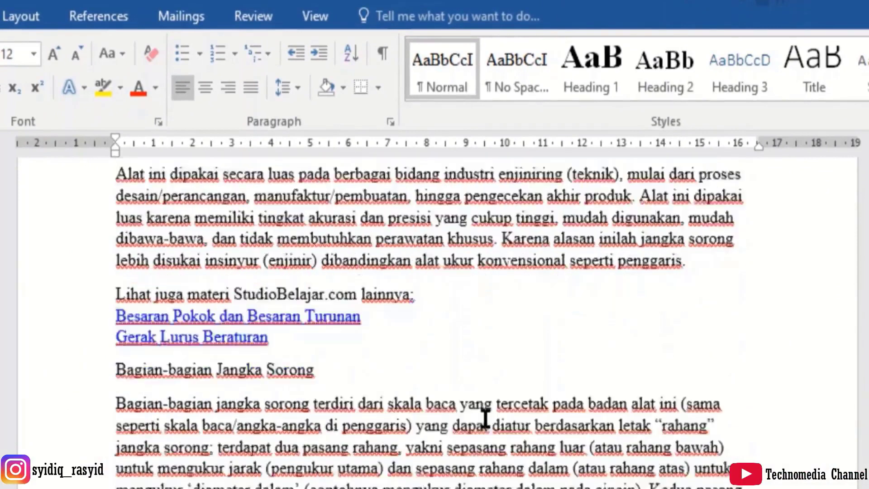
{"action": "scroll", "coordinate": [486, 419], "scroll_direction": "down", "scroll_amount": 6}
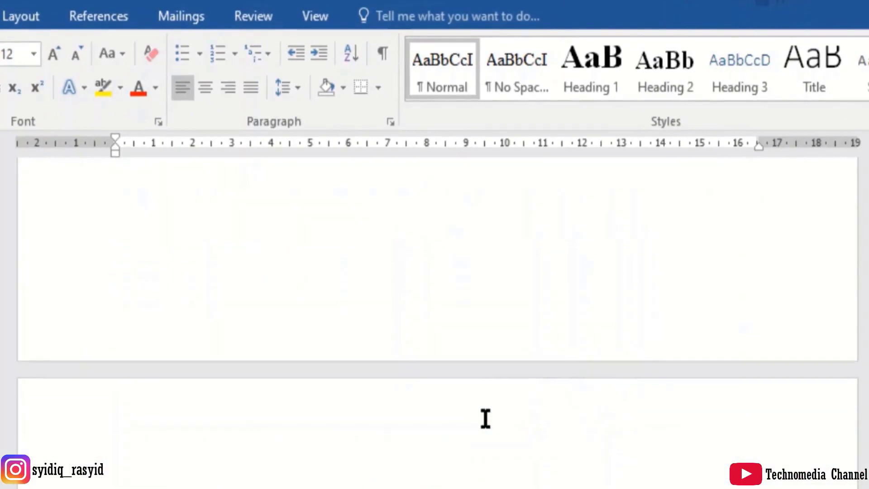
{"action": "left_click", "coordinate": [217, 347]}
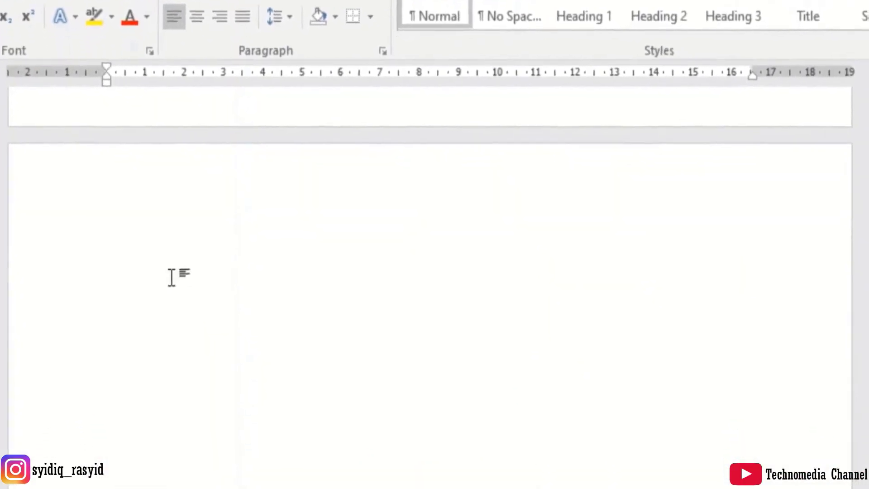
{"action": "right_click", "coordinate": [167, 244]}
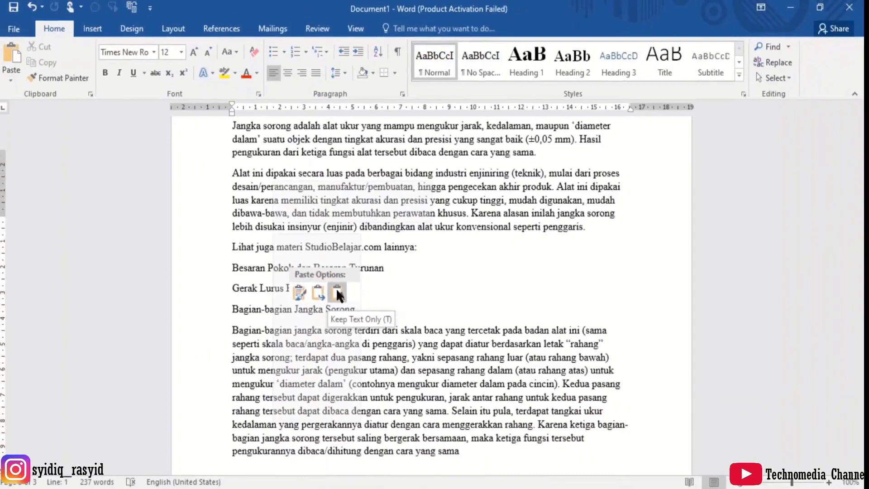
{"action": "left_click", "coordinate": [344, 292]}
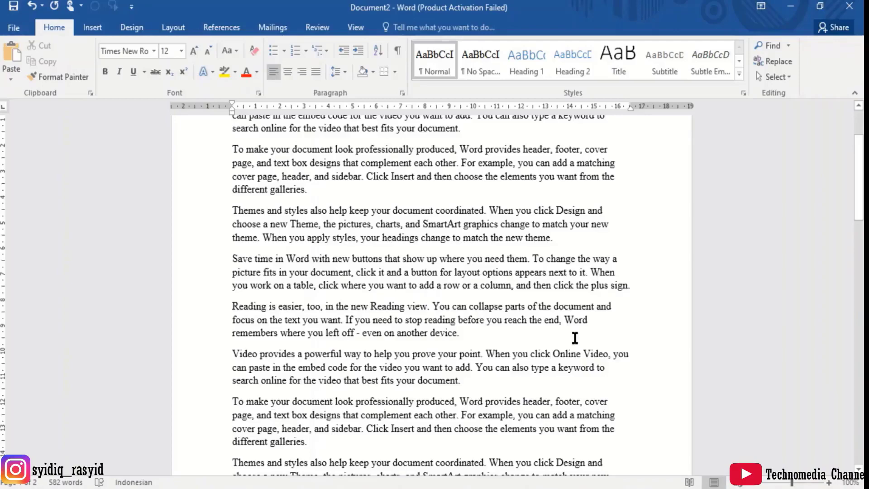
{"action": "scroll", "coordinate": [575, 338], "scroll_direction": "down", "scroll_amount": 10}
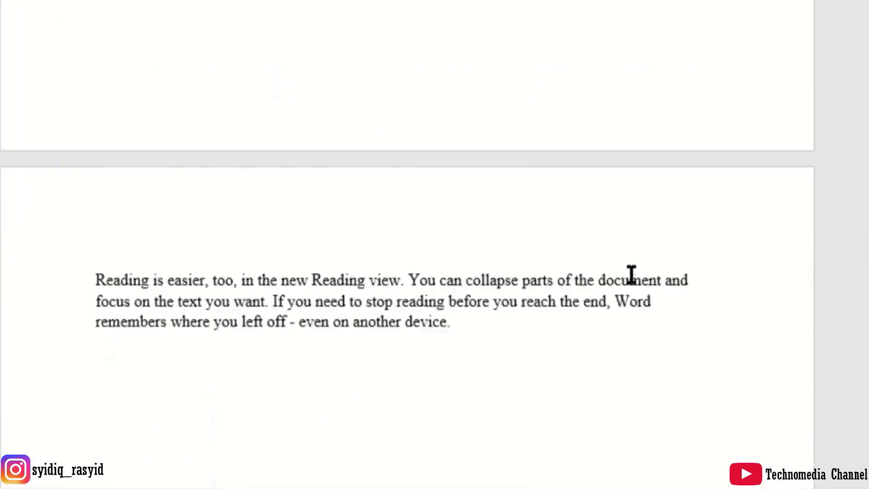
{"action": "scroll", "coordinate": [632, 275], "scroll_direction": "down", "scroll_amount": 3}
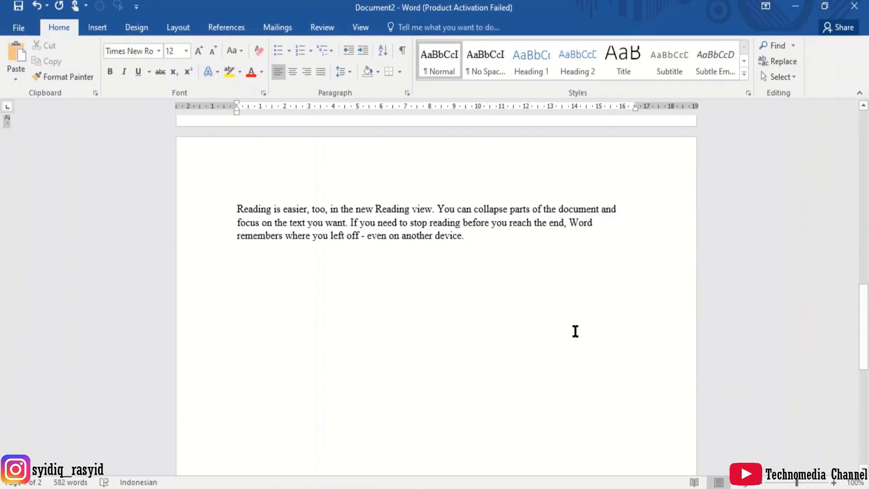
{"action": "scroll", "coordinate": [574, 334], "scroll_direction": "up", "scroll_amount": 3}
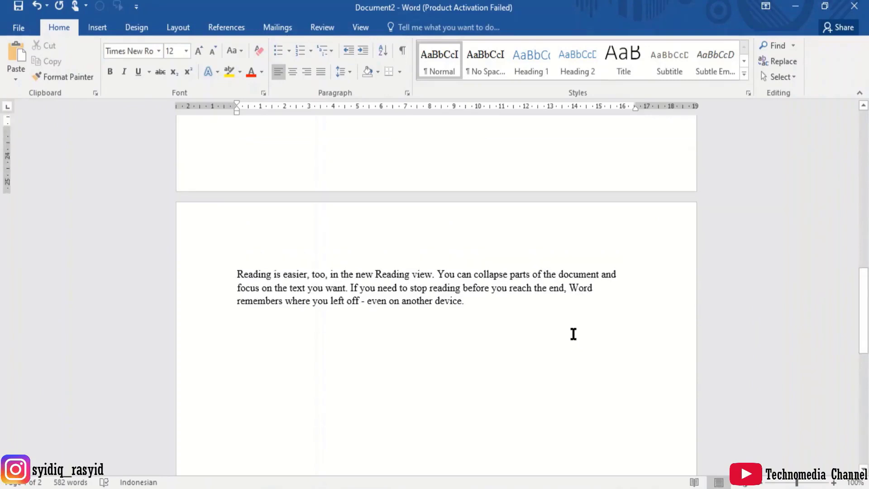
- Add the Shrink One Page command from the All Commands list to the Quick Access Toolbar
{"action": "scroll", "coordinate": [574, 334], "scroll_direction": "up", "scroll_amount": 10}
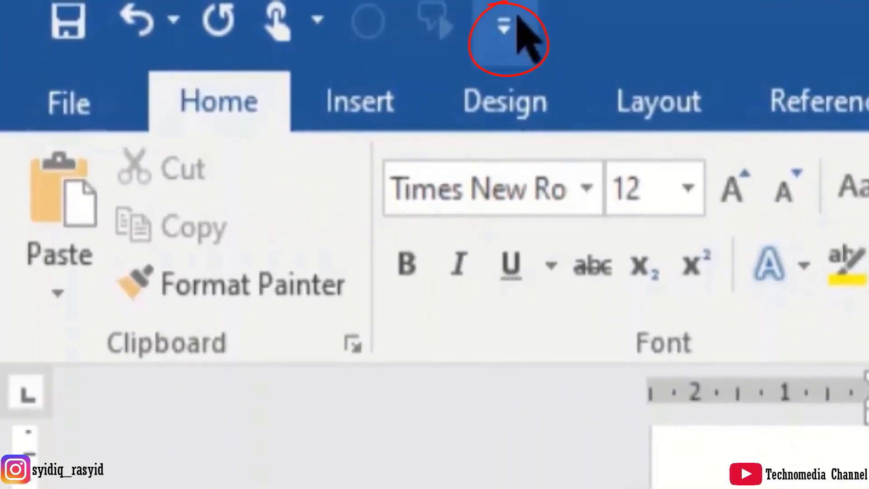
{"action": "left_click", "coordinate": [518, 18]}
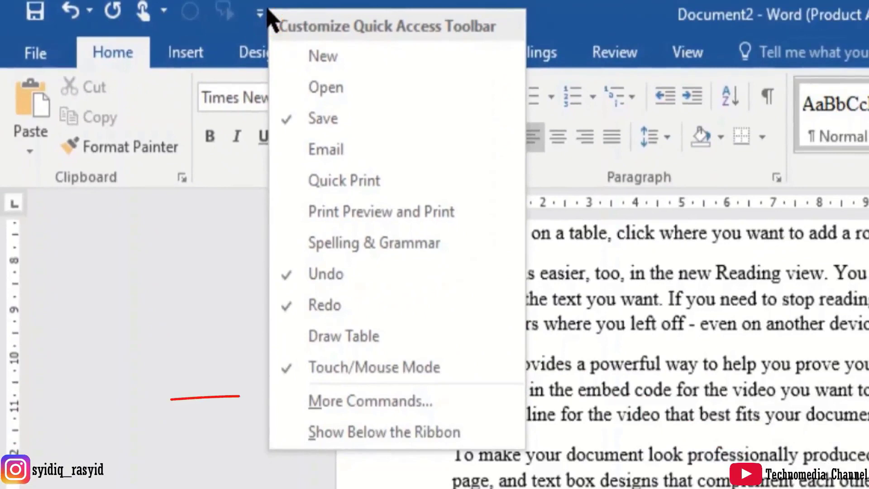
{"action": "left_click", "coordinate": [355, 401]}
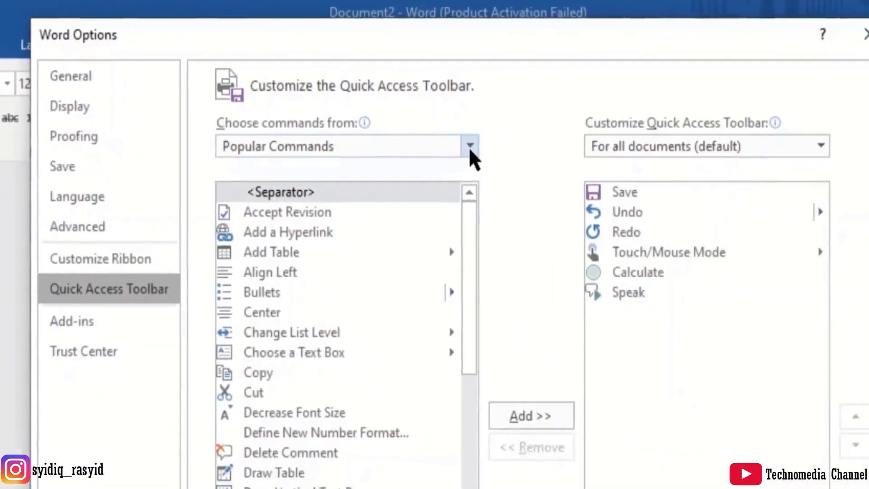
{"action": "left_click", "coordinate": [448, 144]}
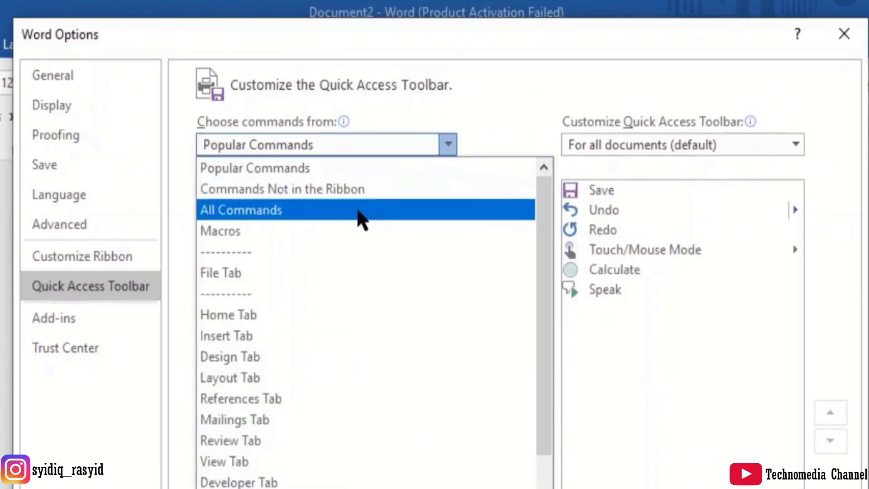
{"action": "left_click", "coordinate": [357, 210]}
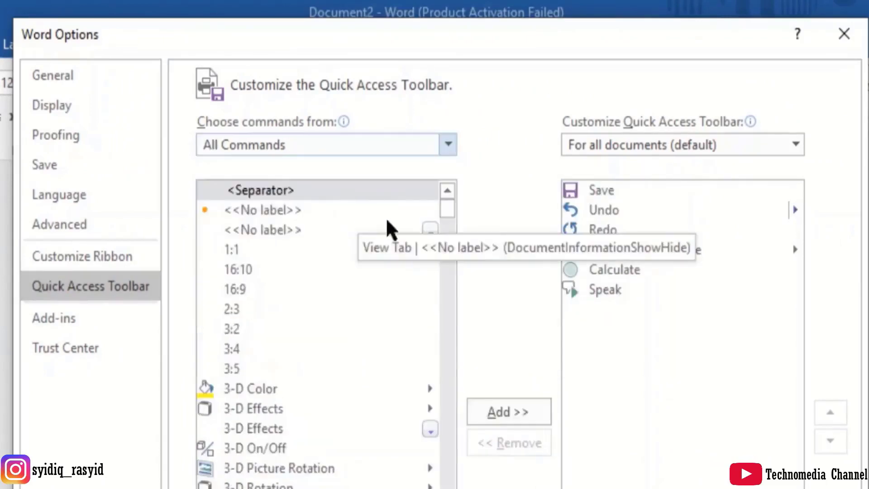
{"action": "left_click_drag", "start_coordinate": [452, 208], "coordinate": [459, 473]}
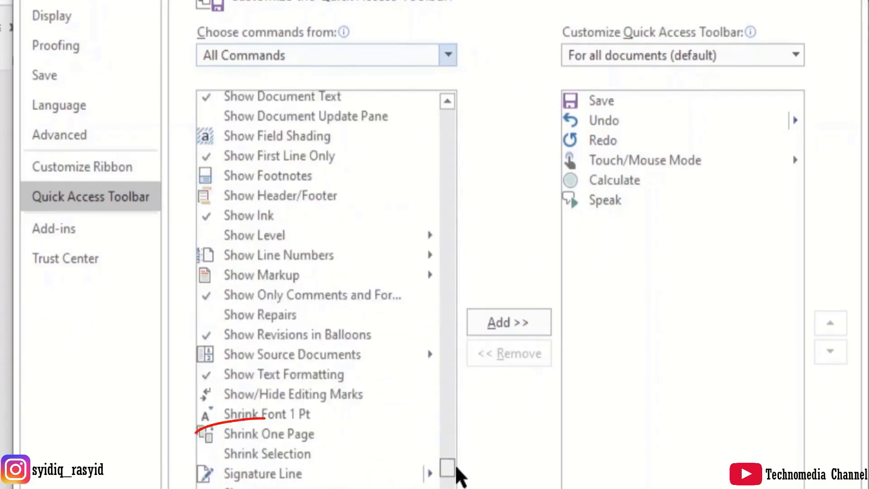
{"action": "left_click", "coordinate": [295, 436]}
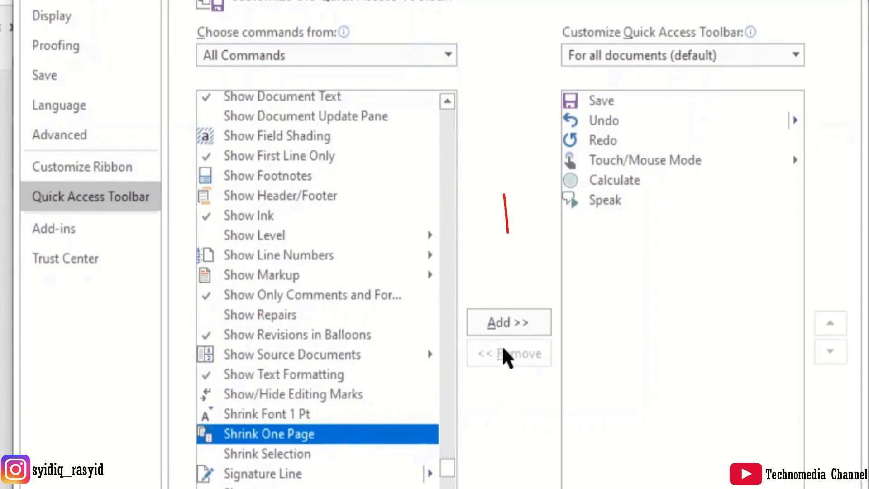
{"action": "left_click", "coordinate": [499, 321]}
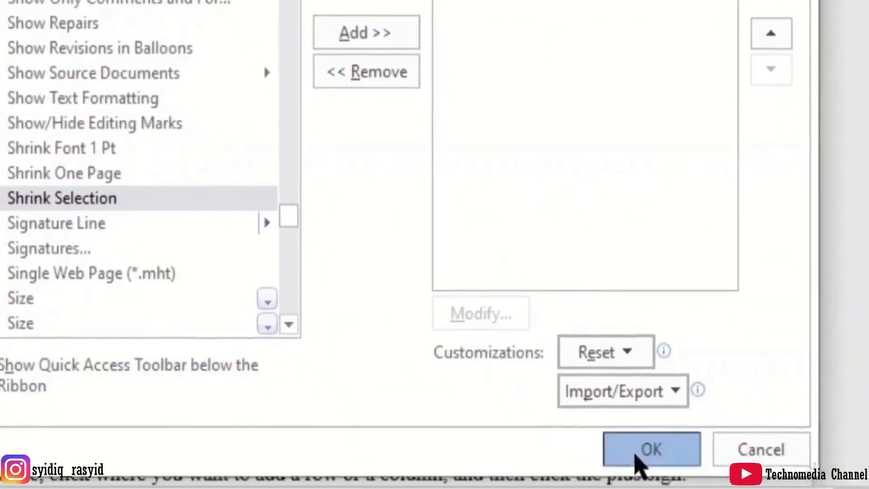
{"action": "left_click", "coordinate": [635, 457]}
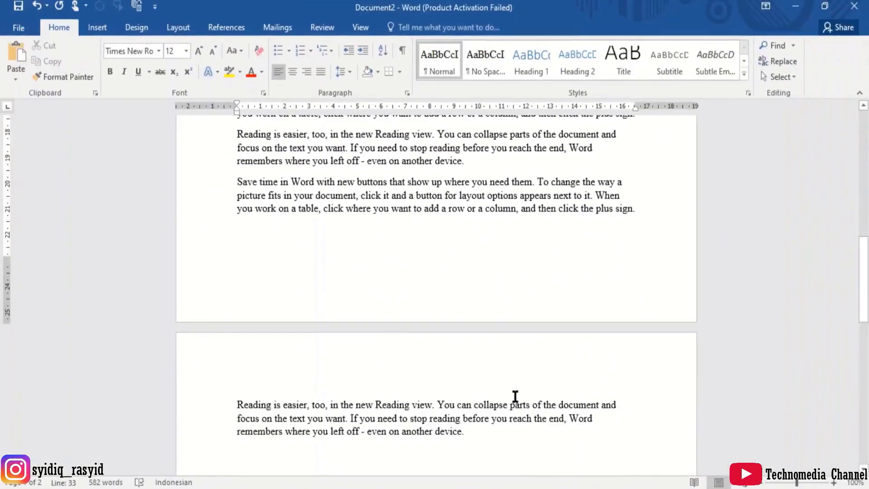
- Select the whole document and apply Shrink One Page to it
{"action": "key", "text": "ctrl+a"}
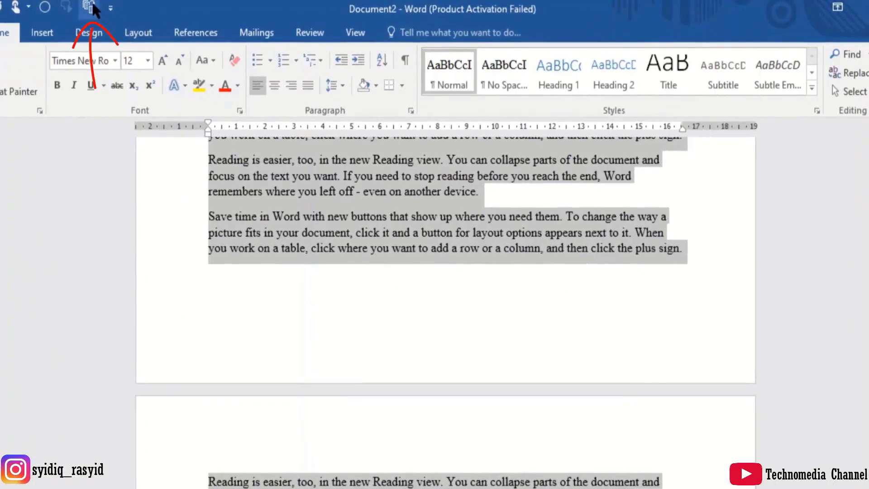
{"action": "left_click", "coordinate": [91, 7]}
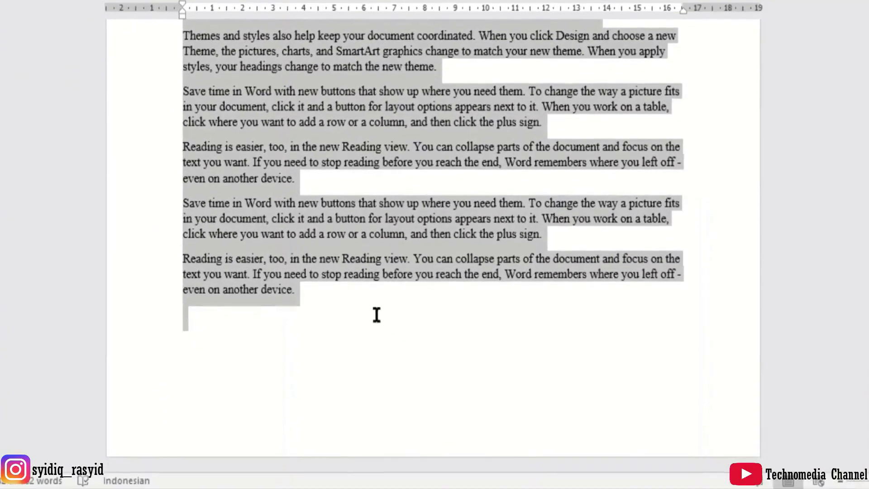
- Copy the green-highlighted bold italic formatting of the first paragraph onto the "Themes and styles" paragraph with Format Painter
{"action": "scroll", "coordinate": [367, 306], "scroll_direction": "up", "scroll_amount": 3}
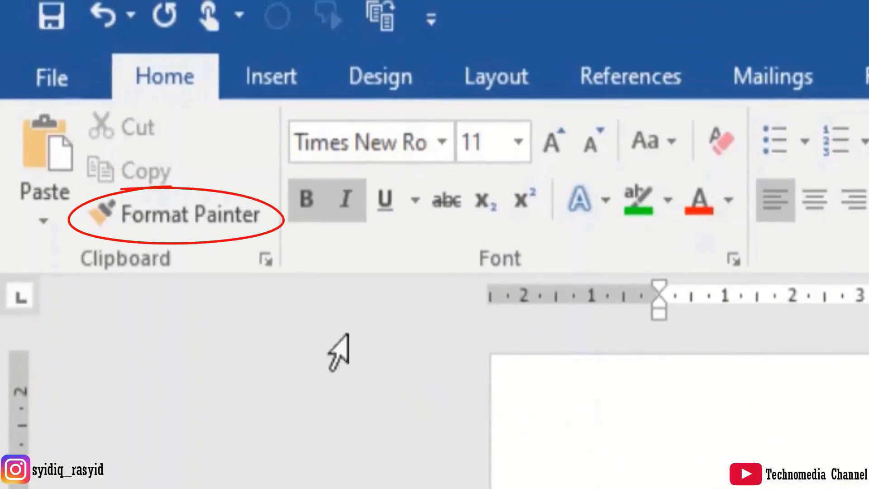
{"action": "left_click", "coordinate": [266, 231]}
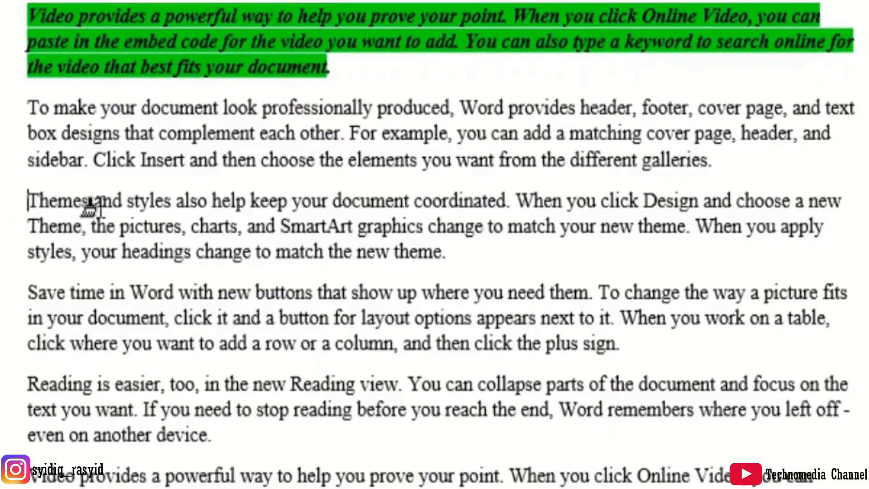
{"action": "mouse_move", "coordinate": [91, 207]}
{"action": "left_mouse_down"}
{"action": "mouse_move", "coordinate": [388, 272]}
{"action": "mouse_move", "coordinate": [423, 272]}
{"action": "mouse_move", "coordinate": [434, 260]}
{"action": "left_mouse_up"}
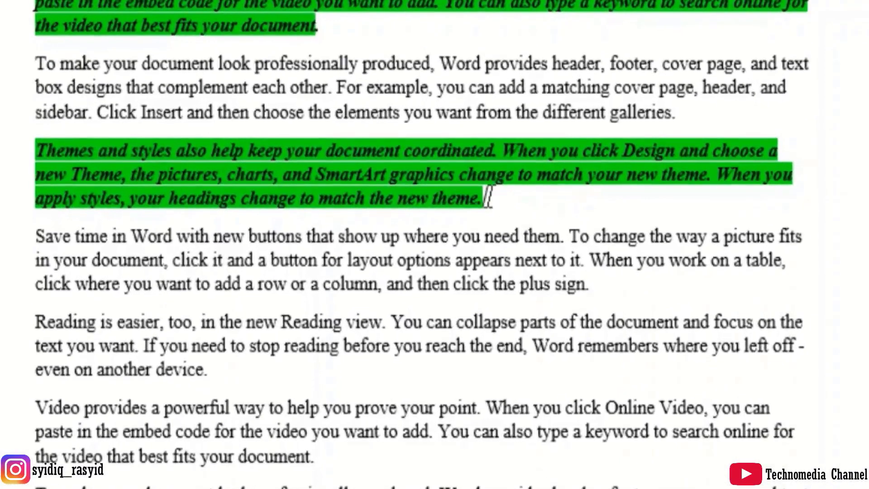
- Move the green-highlighted "Themes and styles" paragraph to the empty line below the last paragraph without using the clipboard
{"action": "left_click_drag", "start_coordinate": [488, 198], "coordinate": [35, 164]}
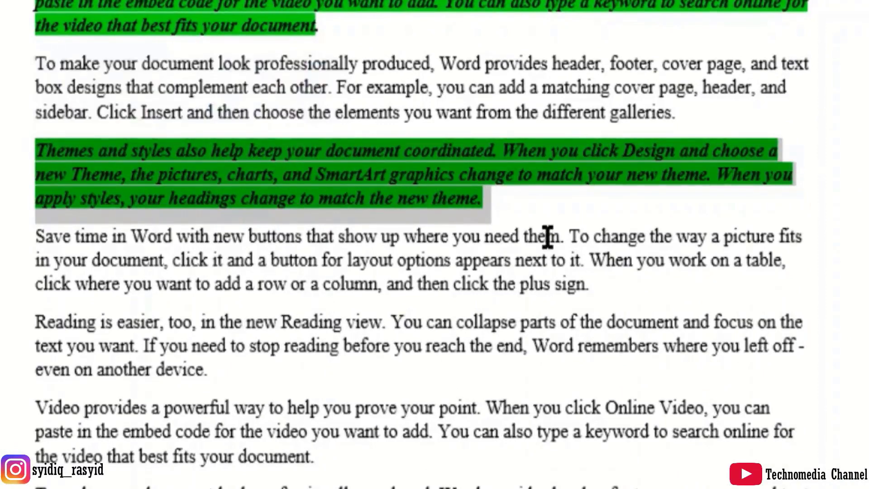
{"action": "key", "text": "F2"}
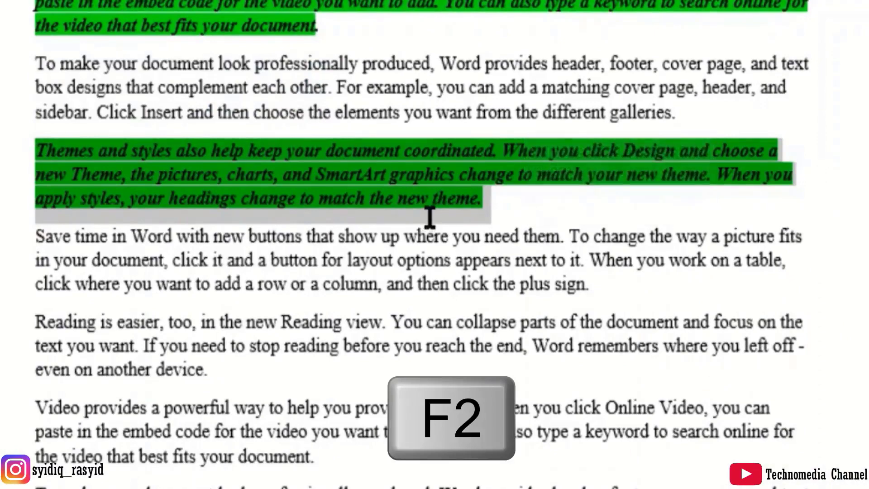
{"action": "left_click", "coordinate": [430, 219]}
{"action": "scroll", "coordinate": [620, 9], "scroll_direction": "down", "scroll_amount": 5}
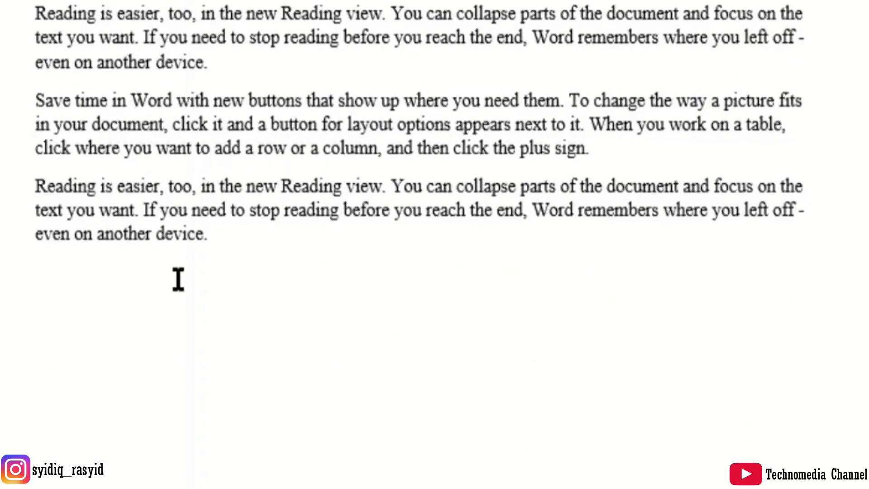
{"action": "key", "text": "Return"}
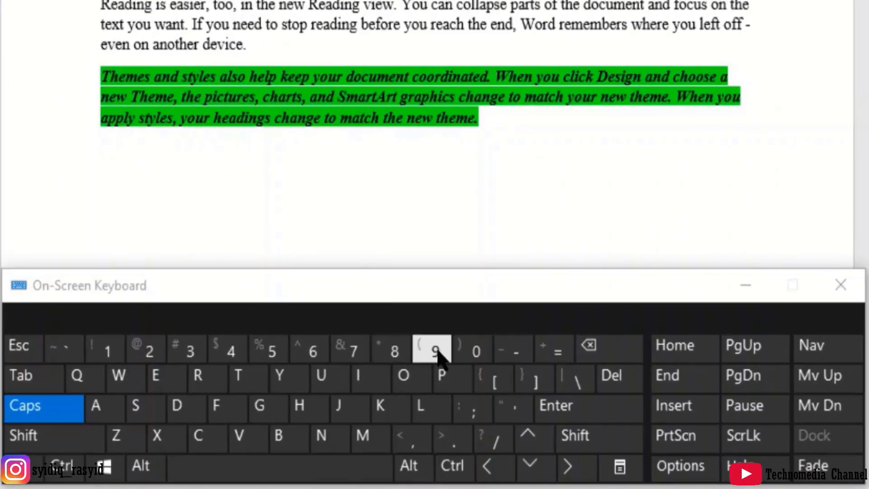
- Insert the current time below the highlighted paragraph and the current date on a new line under it
{"action": "key", "text": "alt+shift"}
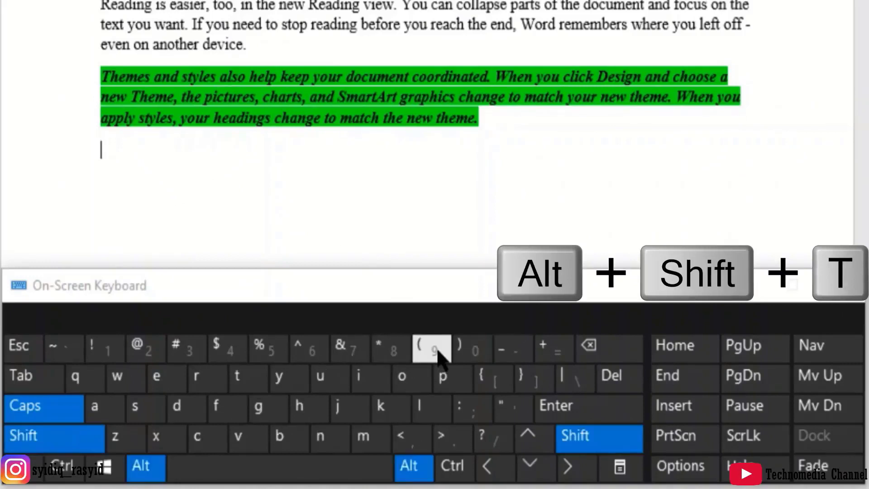
{"action": "left_click", "coordinate": [256, 382]}
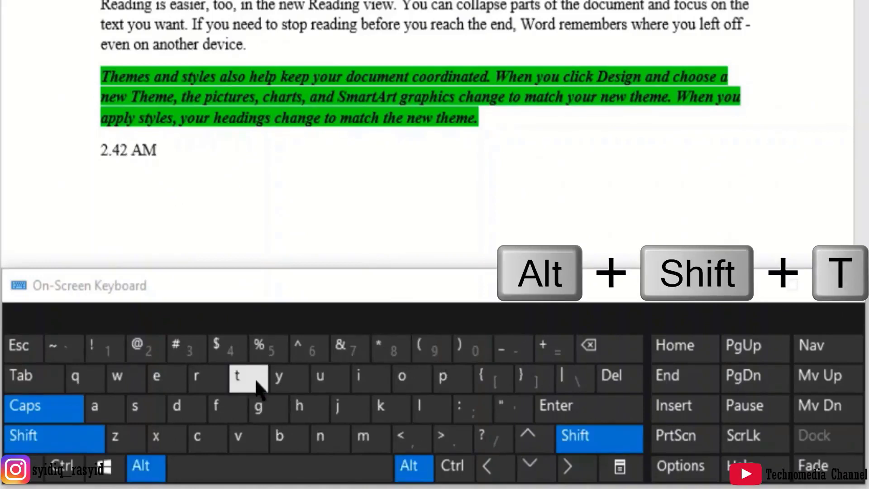
{"action": "left_click", "coordinate": [618, 420]}
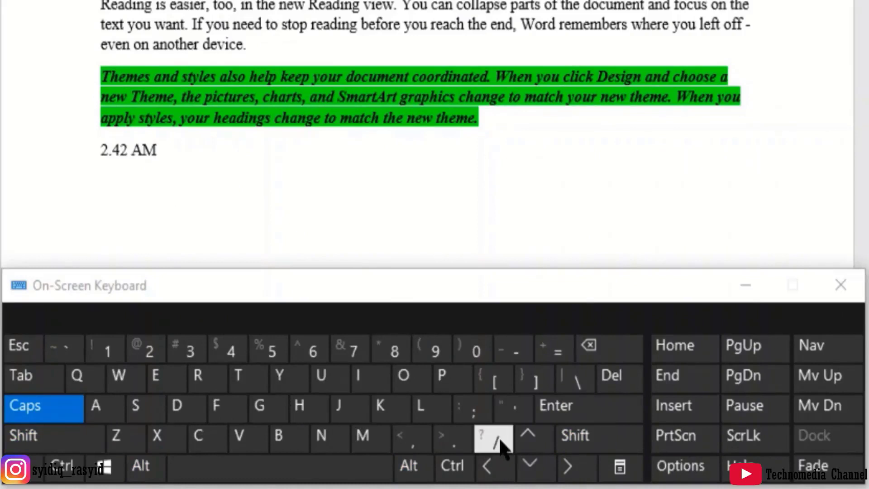
{"action": "key", "text": "shift"}
{"action": "key", "text": "alt"}
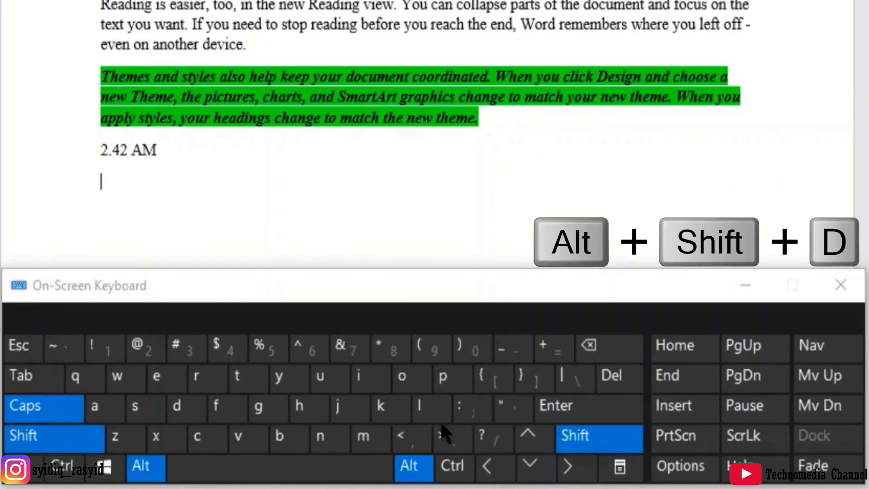
{"action": "left_click", "coordinate": [192, 398]}
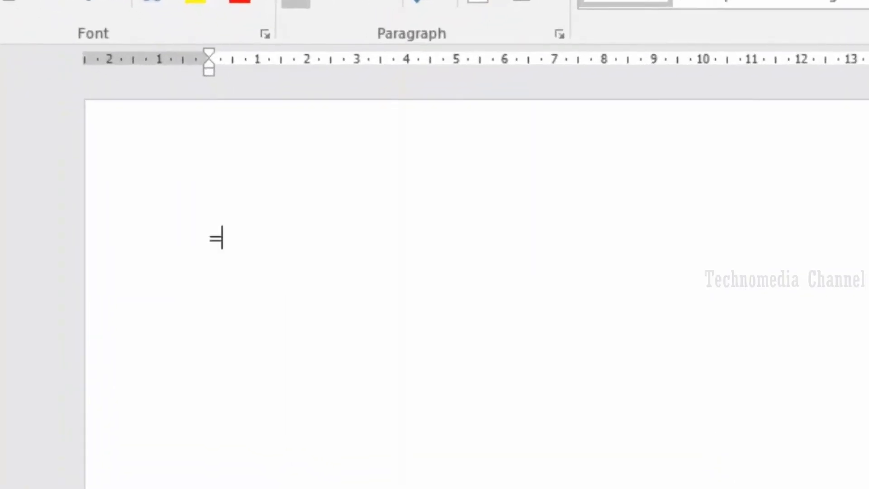
- Generate sample paragraphs with =RAND() in the blank document and select the sentence starting "You can also type a keyword"
{"action": "type", "text": "RAND"}
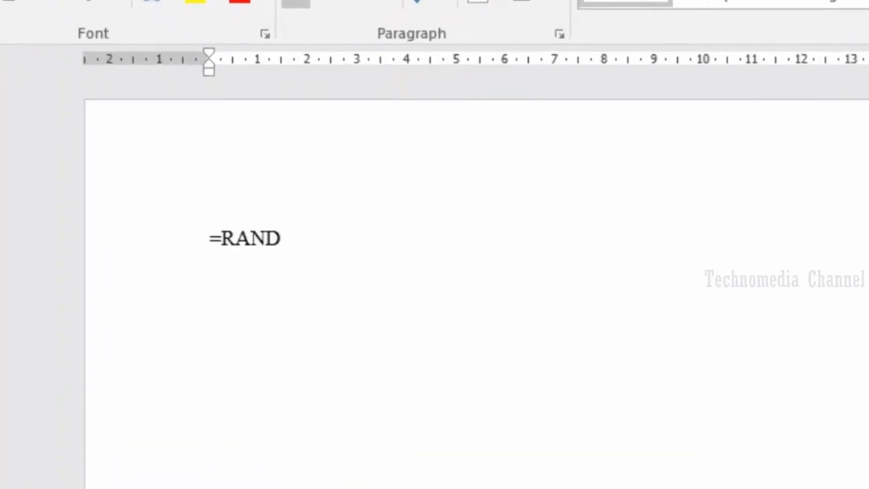
{"action": "type", "text": "()"}
{"action": "key", "text": "Return"}
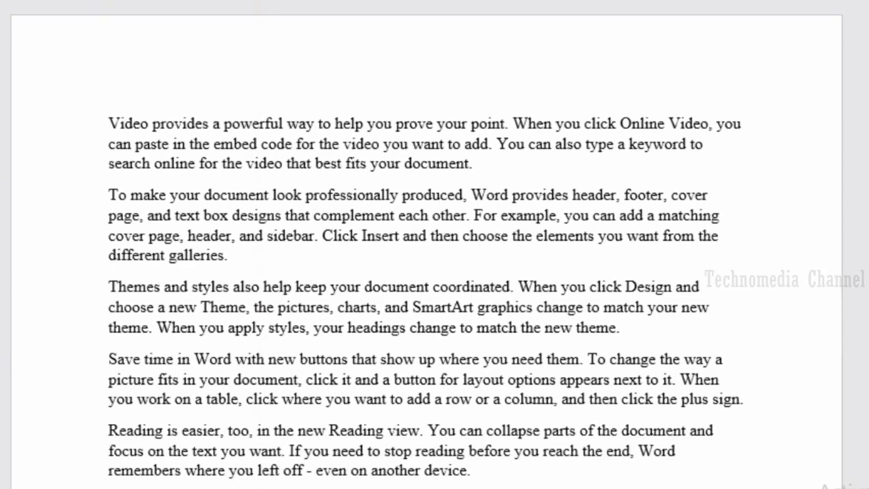
{"action": "left_click", "coordinate": [145, 126], "text": "ctrl"}
{"action": "left_click", "coordinate": [524, 142], "text": "ctrl"}
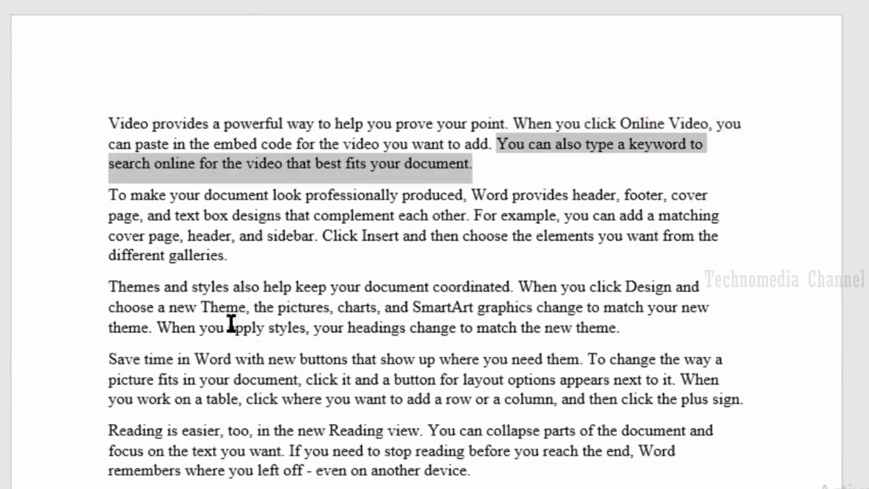
- Generate placeholder text with =LOREM() below the last paragraph, then select its first sentence and deselect it
{"action": "scroll", "coordinate": [337, 434], "scroll_direction": "down", "scroll_amount": 3}
{"action": "left_click", "coordinate": [343, 372]}
{"action": "scroll", "coordinate": [344, 326], "scroll_direction": "down", "scroll_amount": 2}
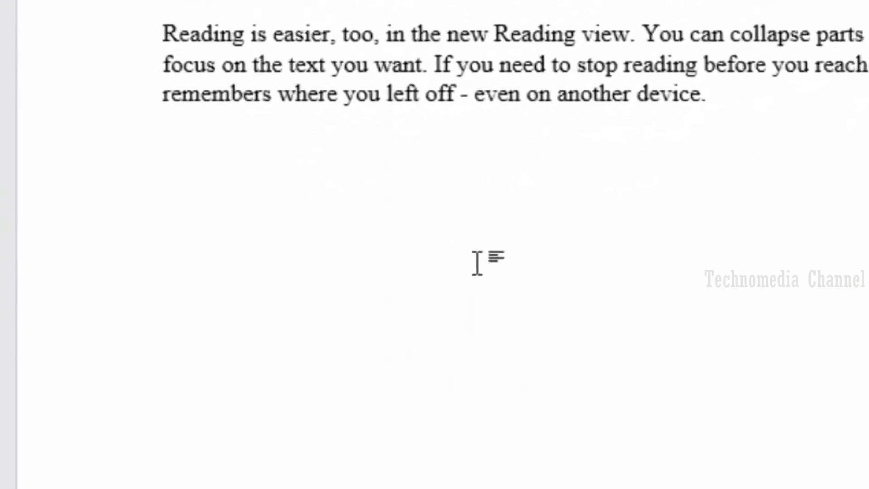
{"action": "type", "text": "=LOREM"}
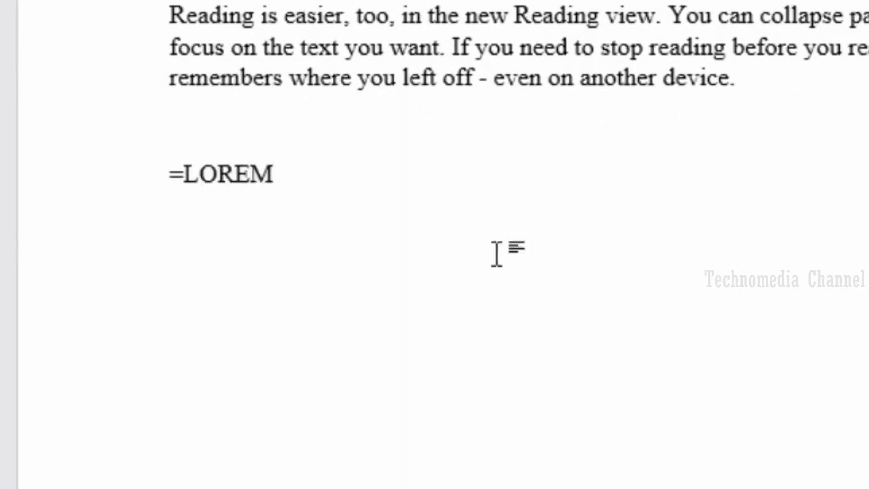
{"action": "type", "text": "()"}
{"action": "key", "text": "Return"}
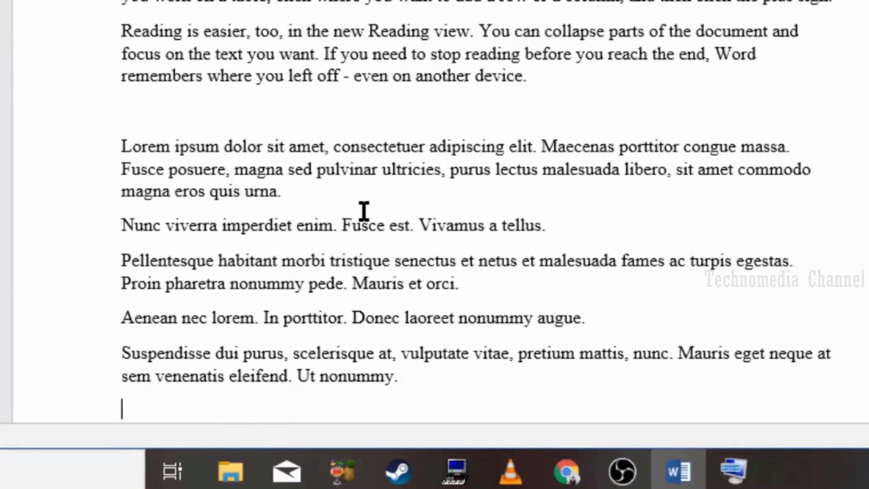
{"action": "left_click", "coordinate": [242, 144], "text": "ctrl"}
{"action": "left_click", "coordinate": [643, 208]}
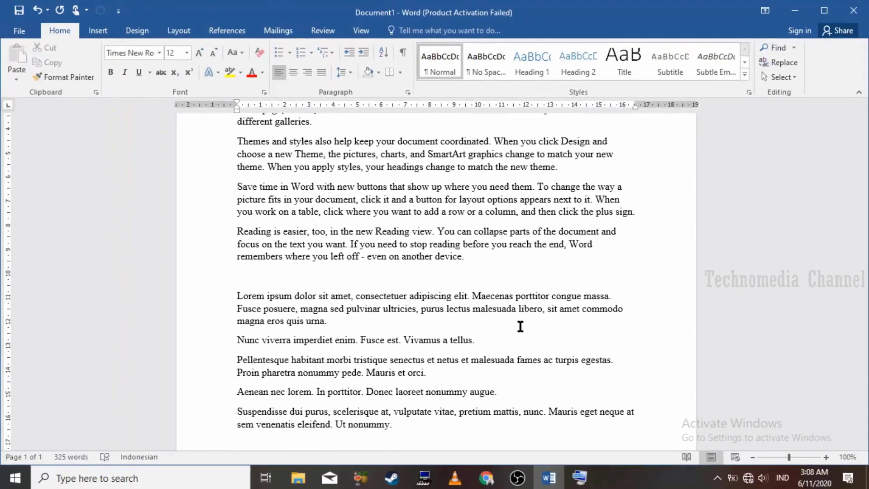
- Insert a page break after the last paragraph and enter =RAND(X,Y) on the new page, followed by a new line
{"action": "scroll", "coordinate": [491, 328], "scroll_direction": "down", "scroll_amount": 5}
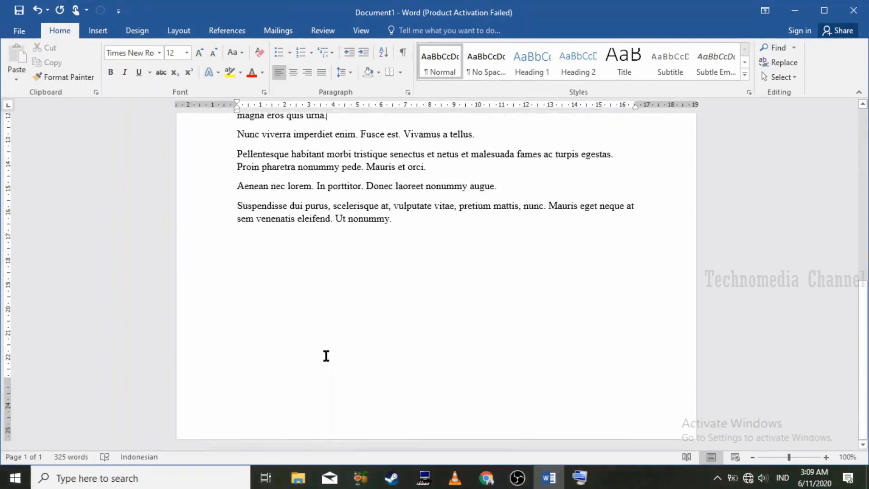
{"action": "key", "text": "ctrl+End"}
{"action": "key", "text": "ctrl+Return"}
{"action": "scroll", "coordinate": [445, 213], "scroll_direction": "down", "scroll_amount": 3}
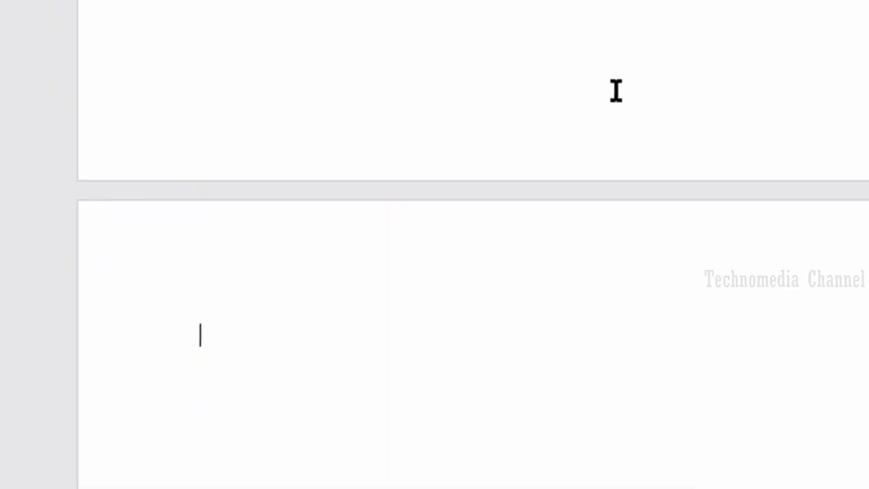
{"action": "type", "text": "=RA"}
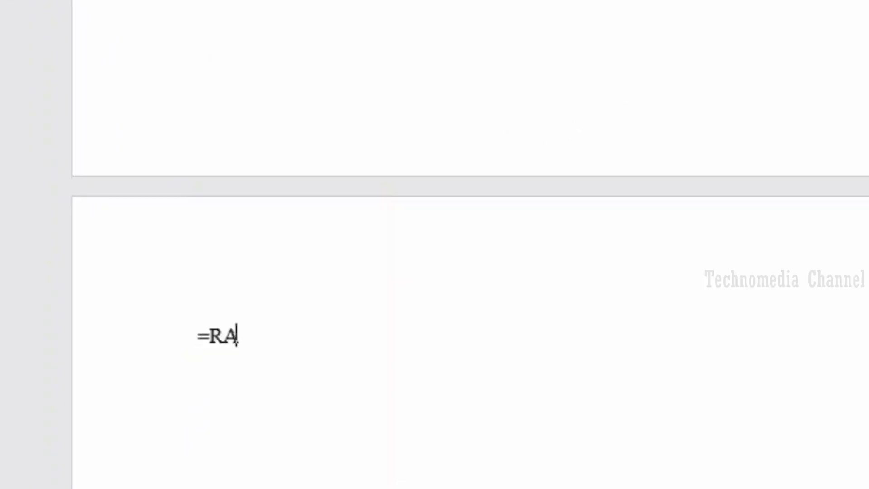
{"action": "type", "text": "ND(X"}
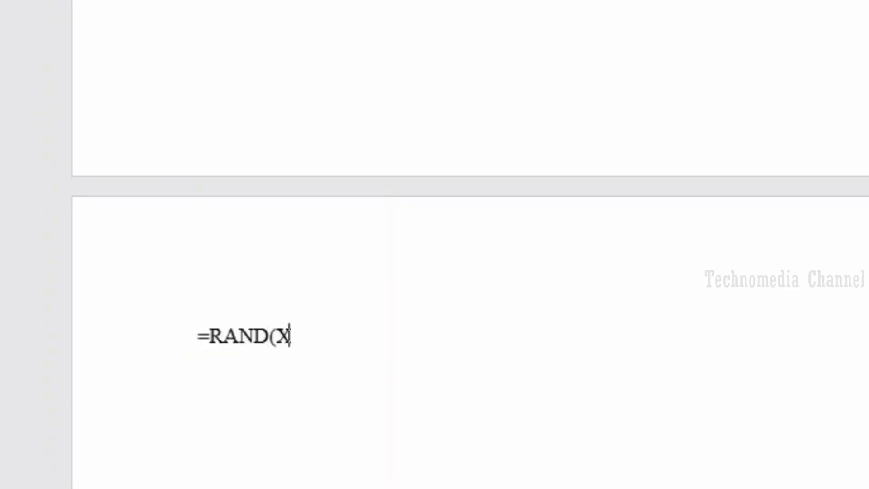
{"action": "type", "text": ",Y)"}
{"action": "key", "text": "Return"}
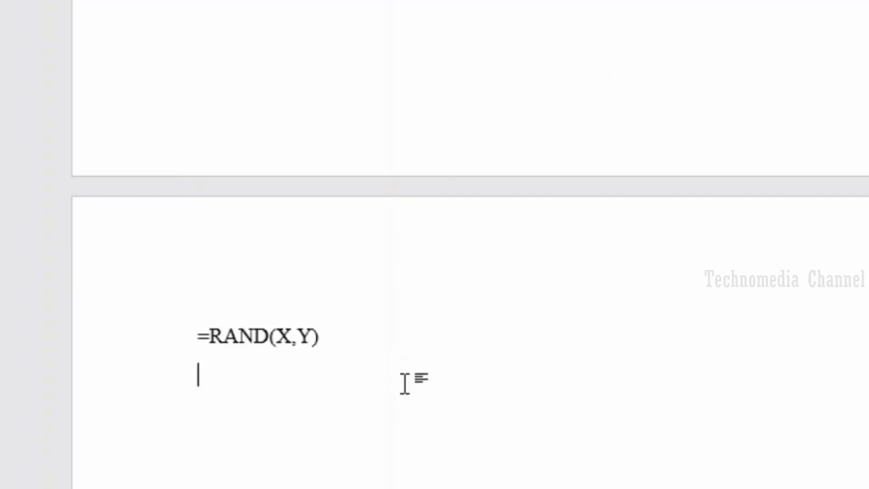
- Generate sample text with =RAND(7,4) on the line below =RAND(X,Y) and review the resulting paragraphs
{"action": "type", "text": "=RAND(7"}
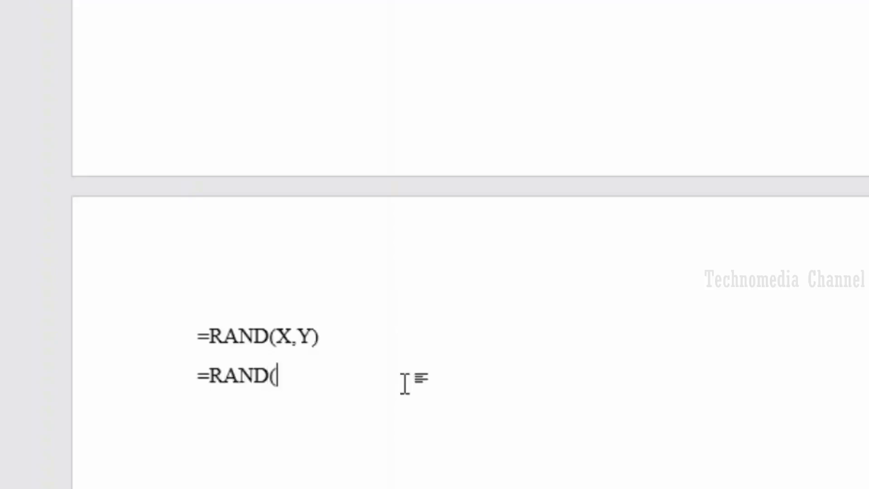
{"action": "type", "text": ",4)"}
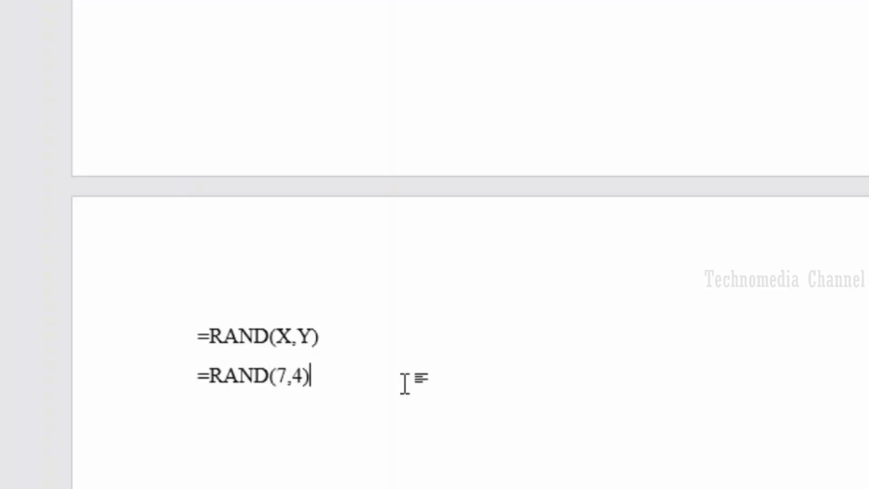
{"action": "key", "text": "Return"}
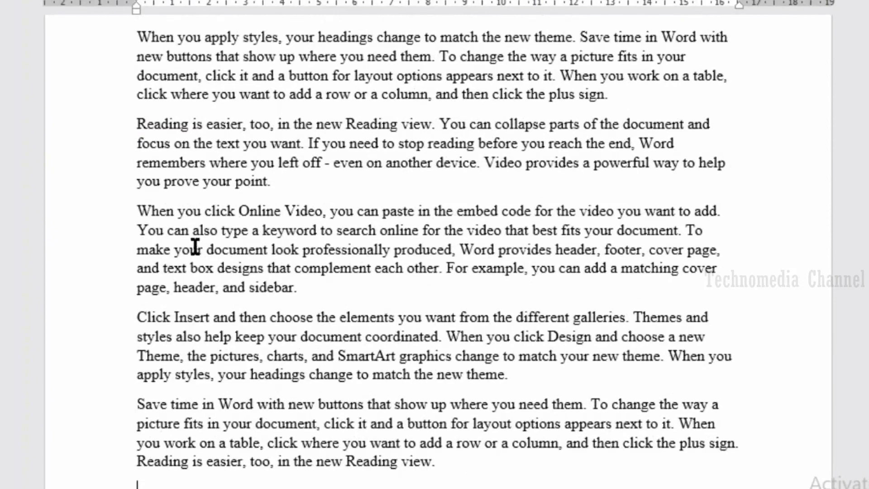
{"action": "scroll", "coordinate": [199, 244], "scroll_direction": "up", "scroll_amount": 3}
{"action": "scroll", "coordinate": [195, 246], "scroll_direction": "up", "scroll_amount": 3}
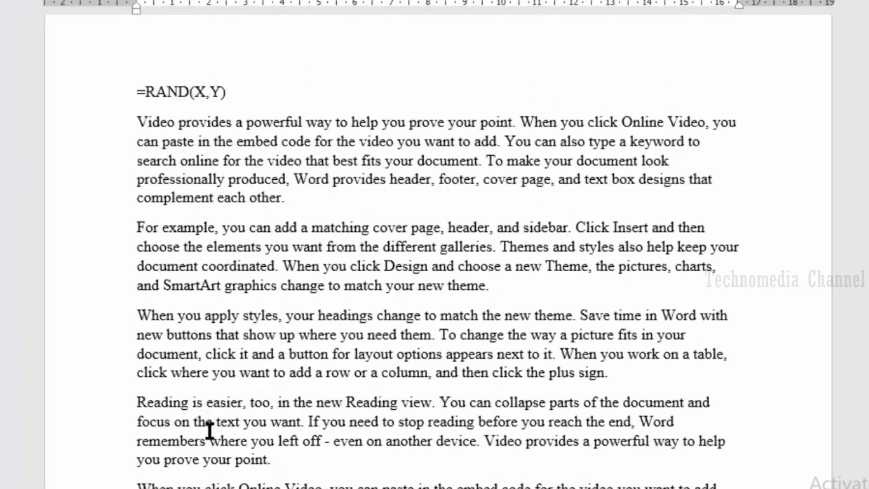
{"action": "scroll", "coordinate": [209, 430], "scroll_direction": "down", "scroll_amount": 5}
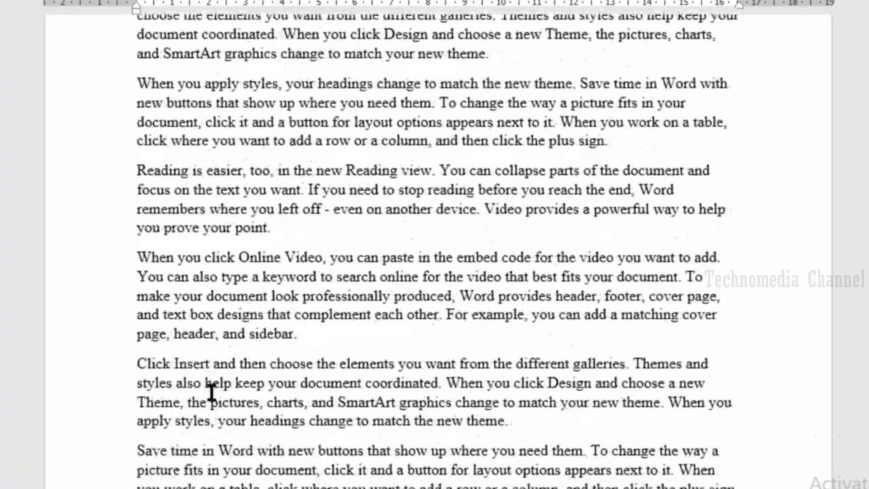
{"action": "scroll", "coordinate": [198, 467], "scroll_direction": "down", "scroll_amount": 3}
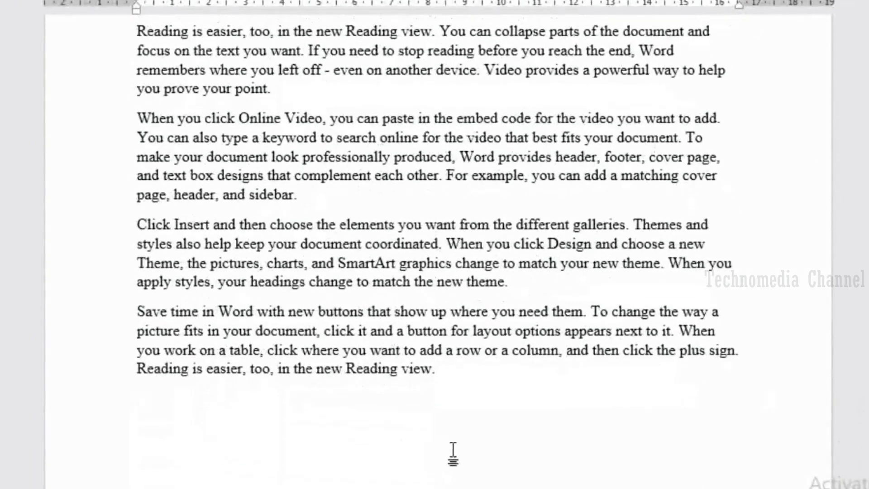
- Select the sentences of the last sample paragraph one at a time, clearing each selection
{"action": "left_click", "coordinate": [346, 312], "text": "ctrl"}
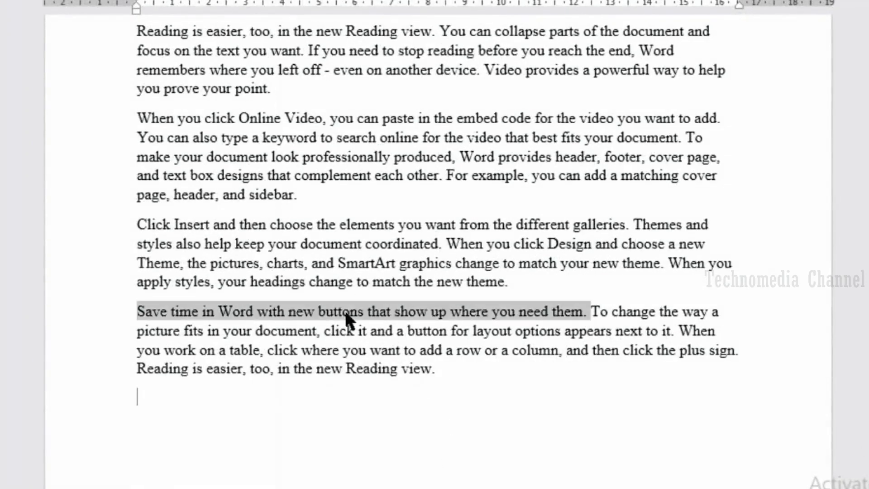
{"action": "left_click", "coordinate": [556, 428]}
{"action": "left_click", "coordinate": [601, 316], "text": "ctrl"}
{"action": "left_click", "coordinate": [542, 433]}
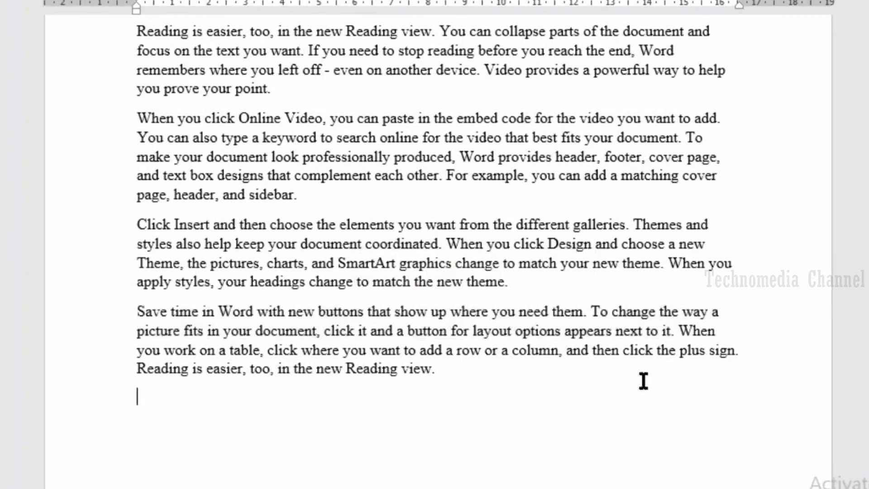
{"action": "left_click", "coordinate": [669, 350], "text": "ctrl"}
{"action": "left_click", "coordinate": [448, 421]}
{"action": "left_click", "coordinate": [389, 365], "text": "ctrl"}
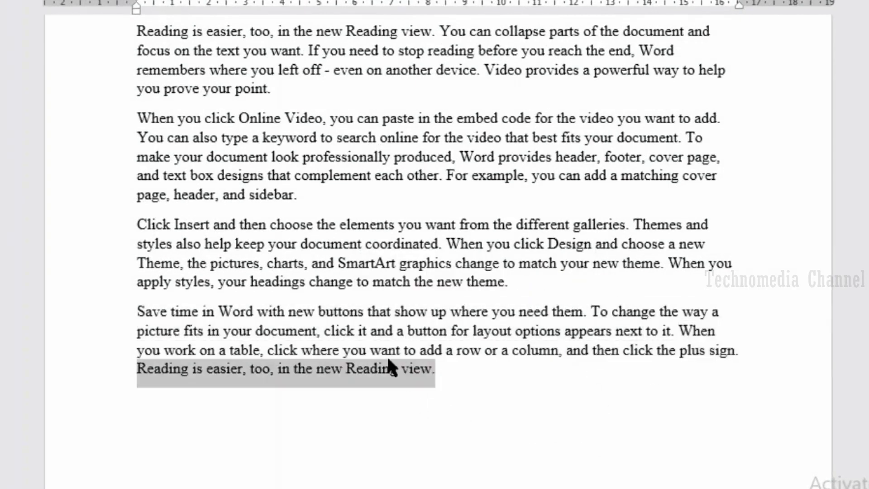
{"action": "left_click", "coordinate": [509, 391]}
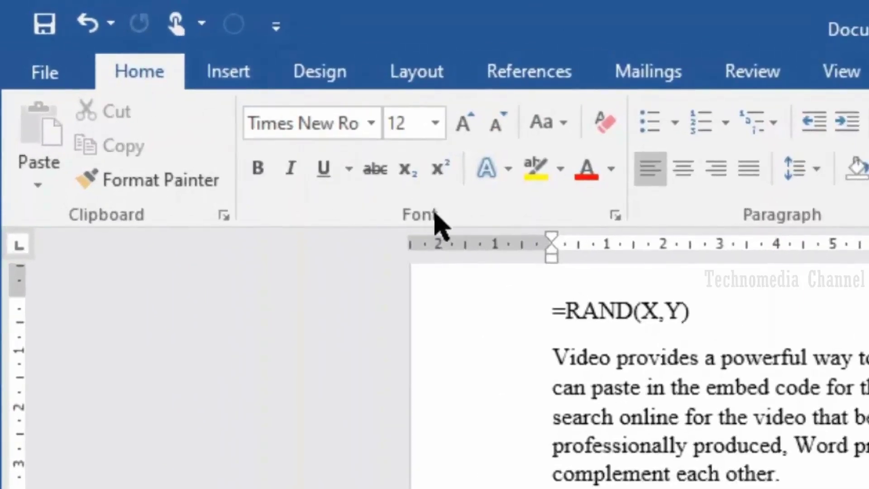
- Select the first sentence below =RAND(X,Y) and enlarge its font by four size steps
{"action": "left_click", "coordinate": [435, 122]}
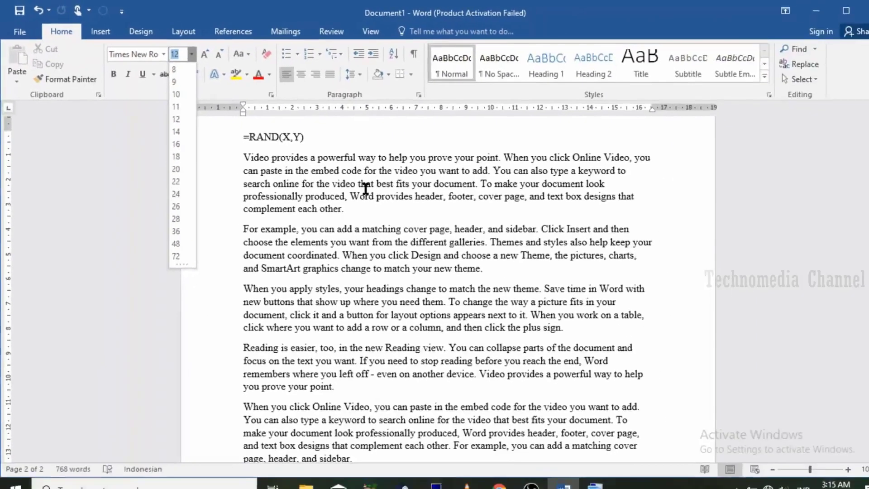
{"action": "left_click", "coordinate": [366, 188]}
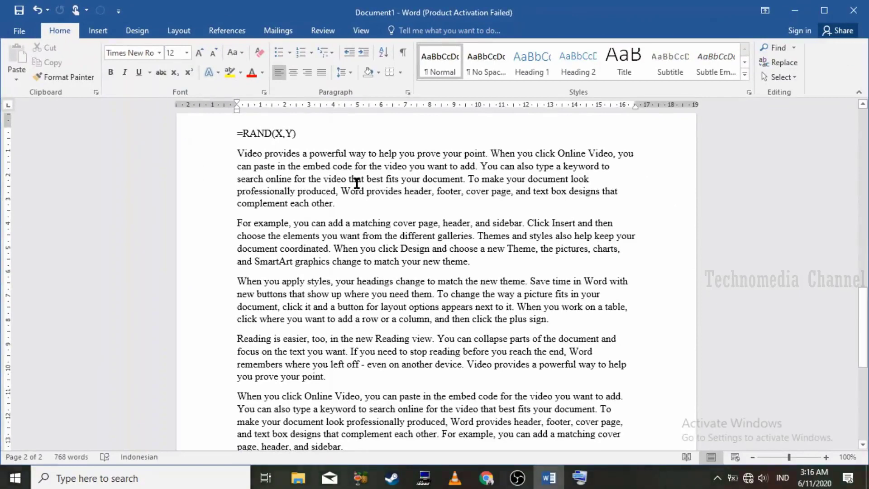
{"action": "scroll", "coordinate": [349, 190], "scroll_direction": "up", "scroll_amount": 4}
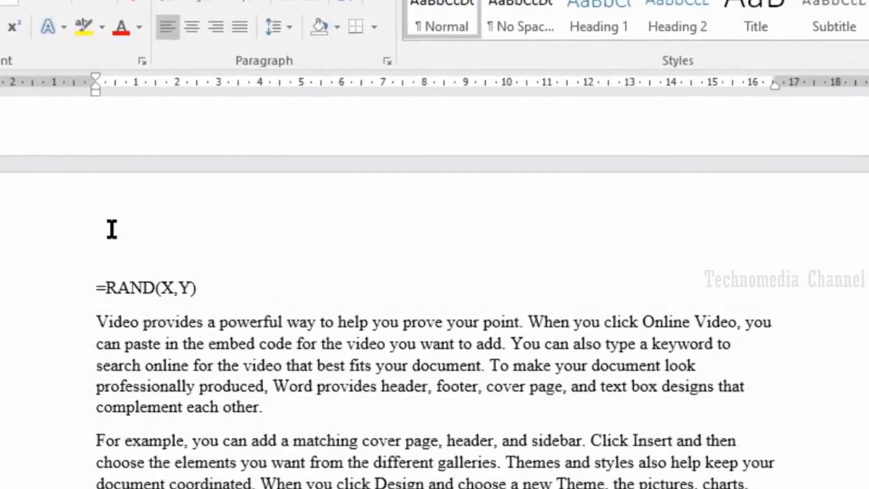
{"action": "left_click", "coordinate": [116, 321], "text": "ctrl"}
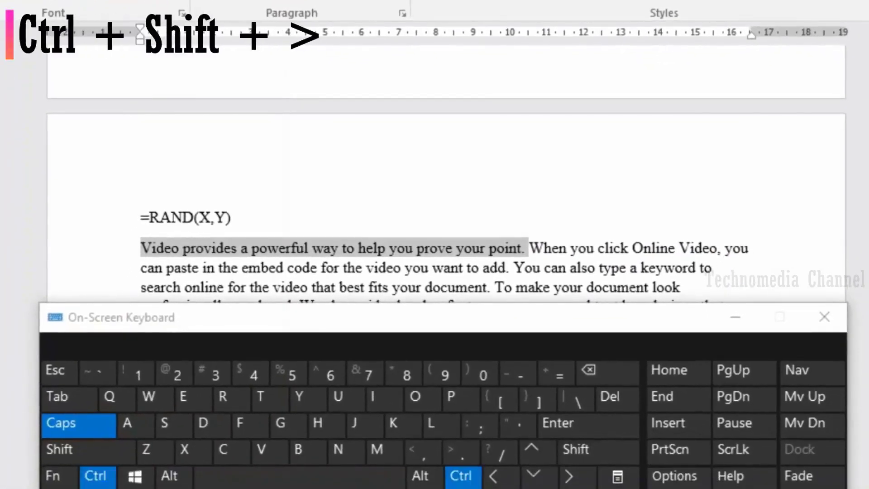
{"action": "key", "text": "shift"}
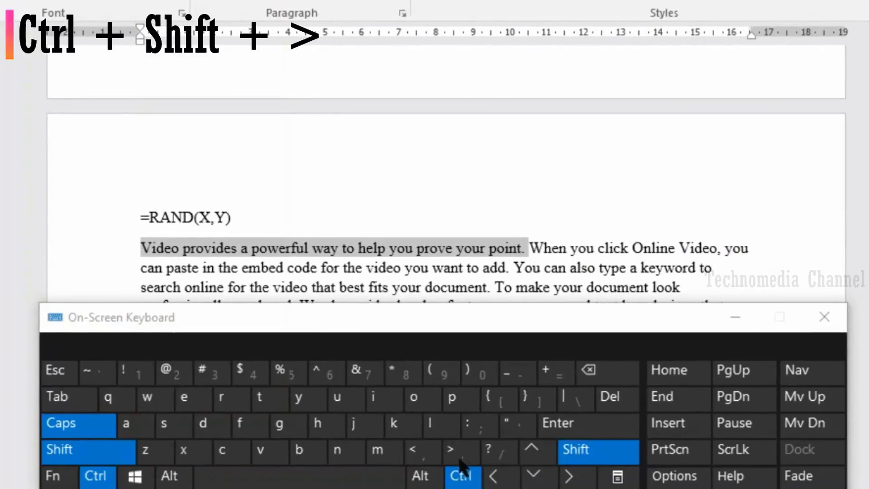
{"action": "left_click", "coordinate": [455, 448]}
{"action": "left_click", "coordinate": [455, 448]}
{"action": "left_click", "coordinate": [455, 447]}
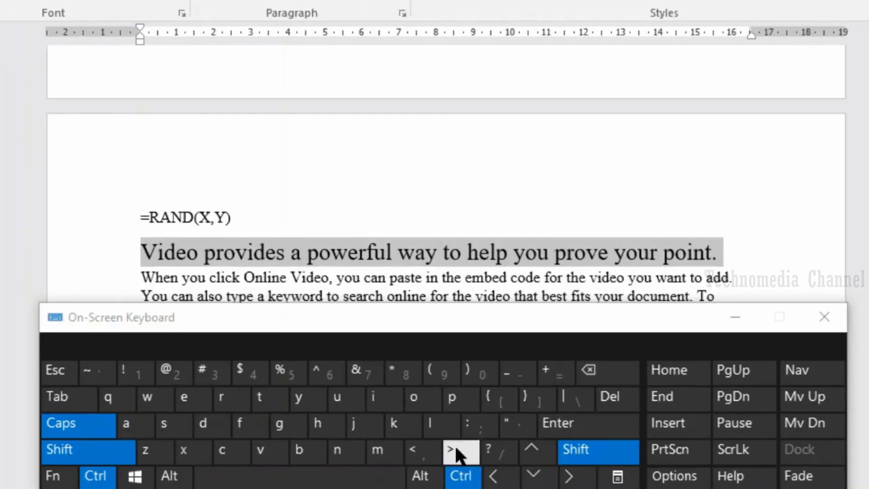
{"action": "left_click", "coordinate": [455, 448]}
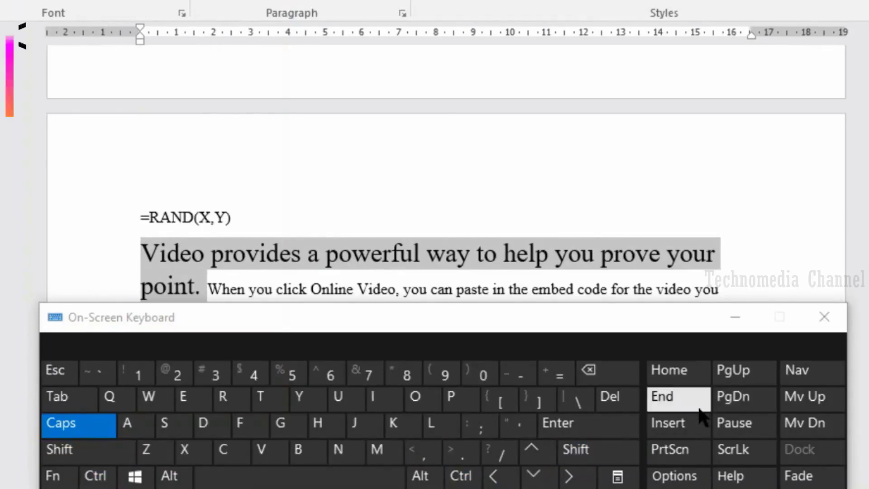
- Reduce the font of the selected first sentence by five size steps
{"action": "key", "text": "ctrl+shift"}
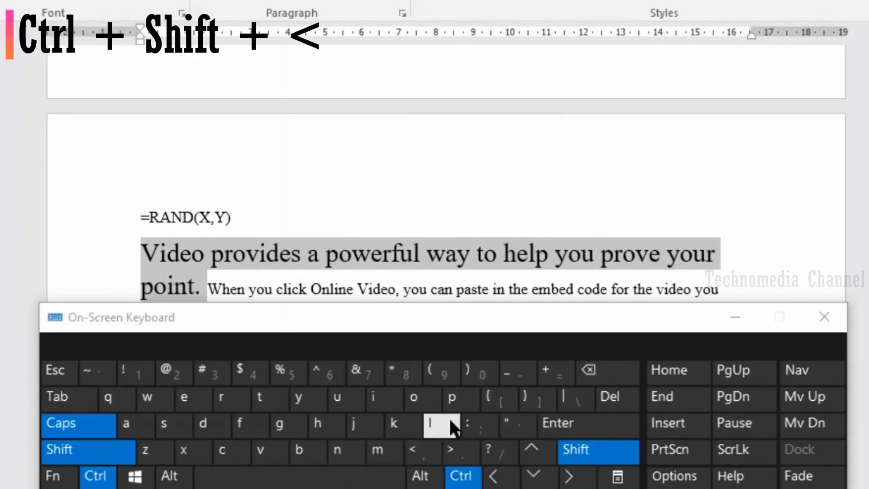
{"action": "left_click", "coordinate": [423, 453]}
{"action": "left_click", "coordinate": [425, 455]}
{"action": "left_click", "coordinate": [423, 455]}
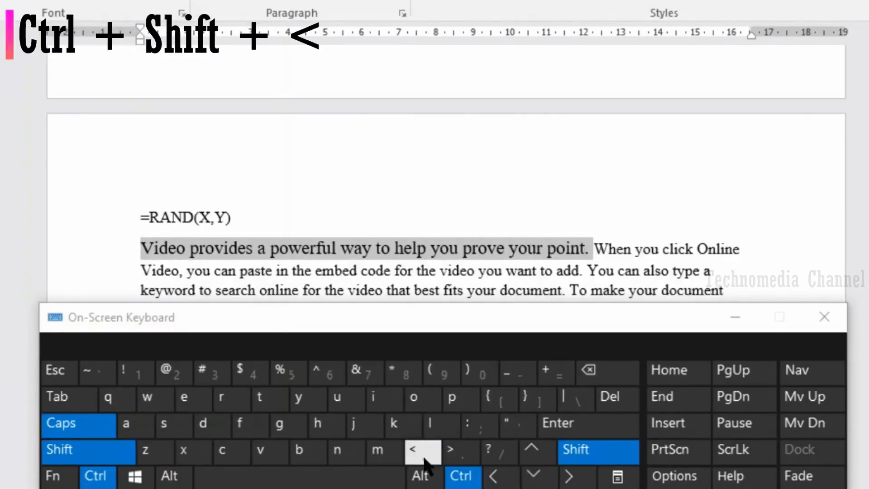
{"action": "left_click", "coordinate": [423, 456]}
{"action": "left_click", "coordinate": [423, 457]}
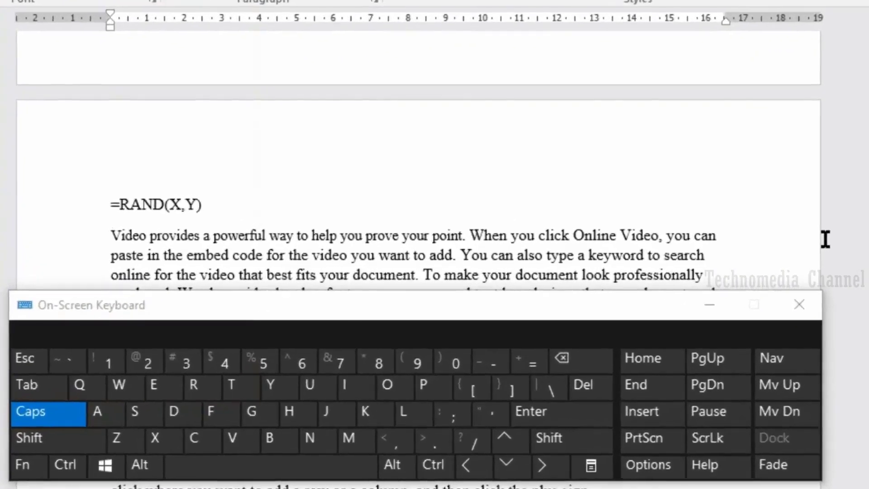
- Select the sentence "Video provides a powerful way to help you prove your point." and toggle all capitals on and off
{"action": "key", "text": "ctrl"}
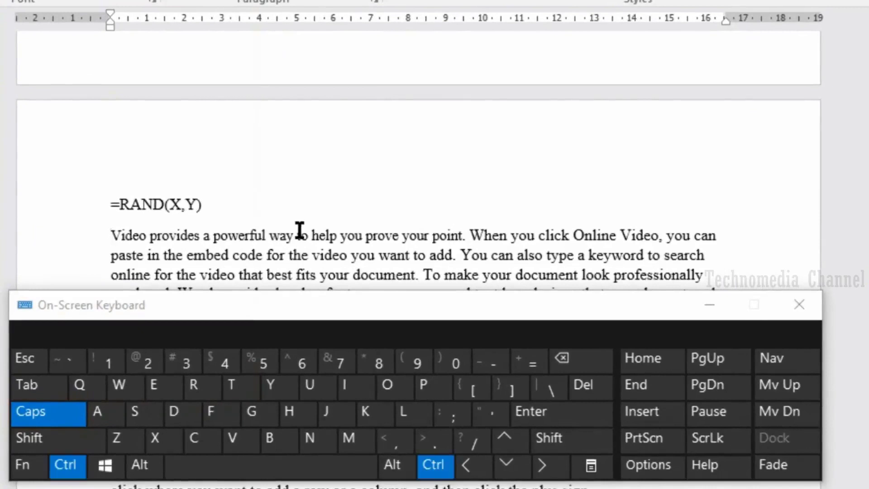
{"action": "left_click", "coordinate": [299, 233], "text": "ctrl"}
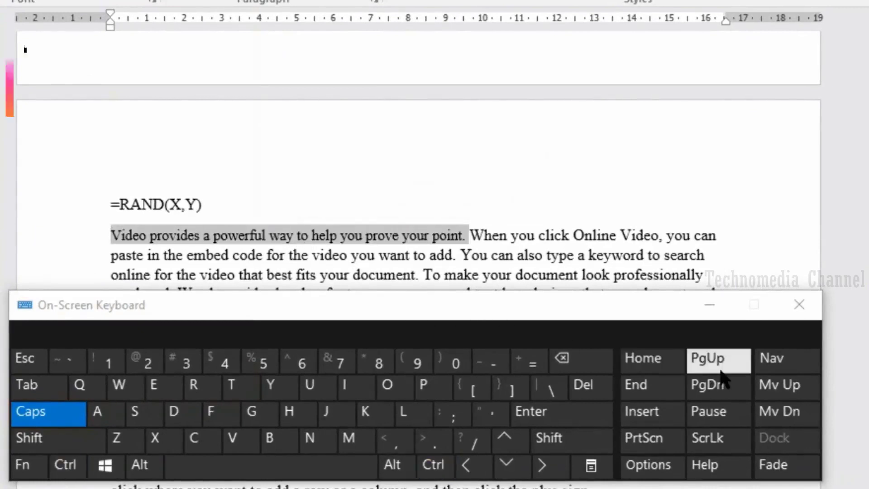
{"action": "key", "text": "ctrl"}
{"action": "key", "text": "shift"}
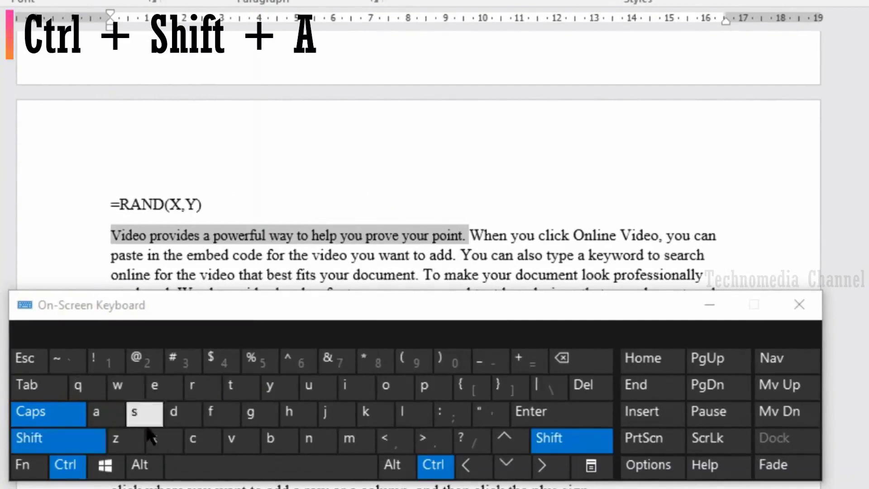
{"action": "left_click", "coordinate": [103, 416]}
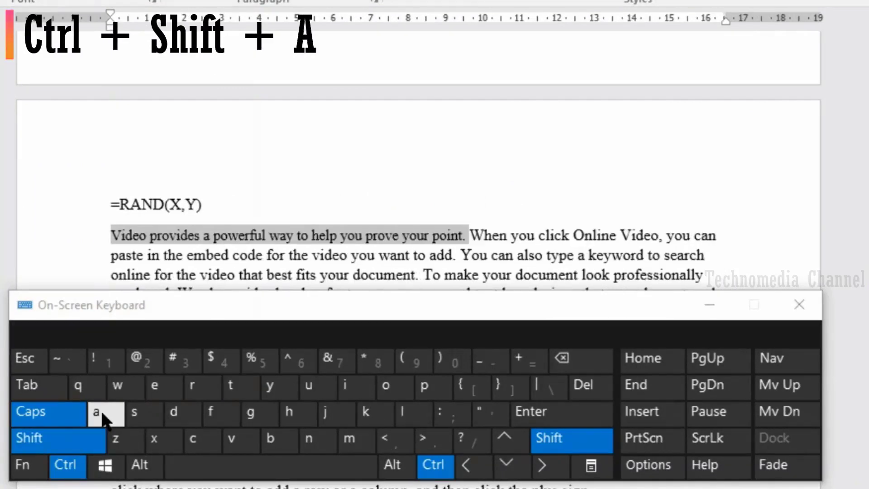
{"action": "left_click", "coordinate": [103, 416]}
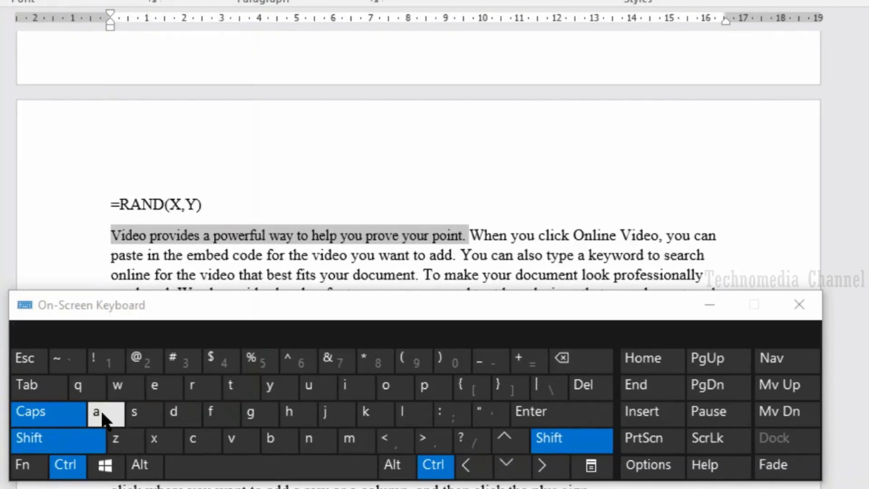
{"action": "left_click", "coordinate": [103, 416]}
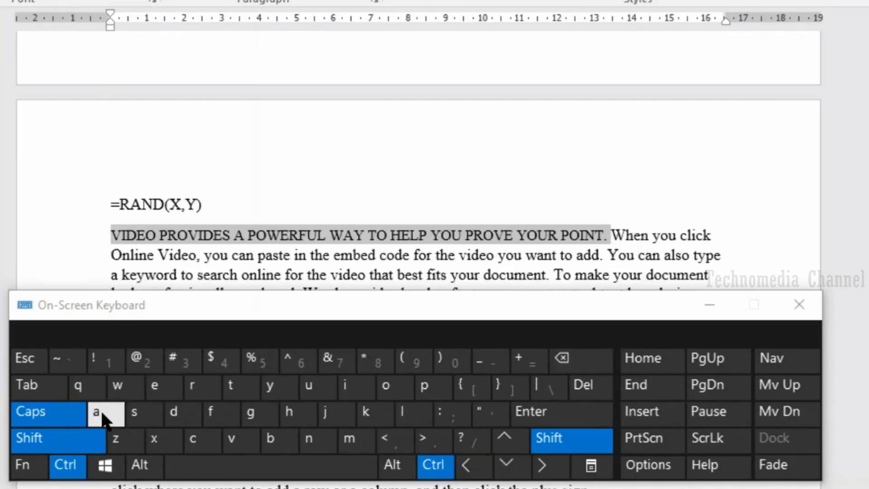
{"action": "left_click", "coordinate": [103, 416]}
{"action": "left_click", "coordinate": [103, 416]}
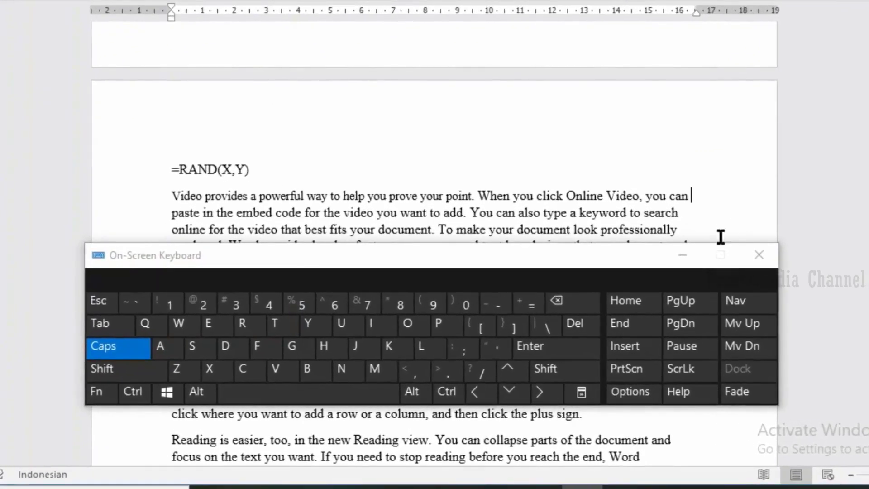
- Insert a page break after the last sample paragraph and view the new blank page
{"action": "scroll", "coordinate": [722, 239], "scroll_direction": "down", "scroll_amount": 12}
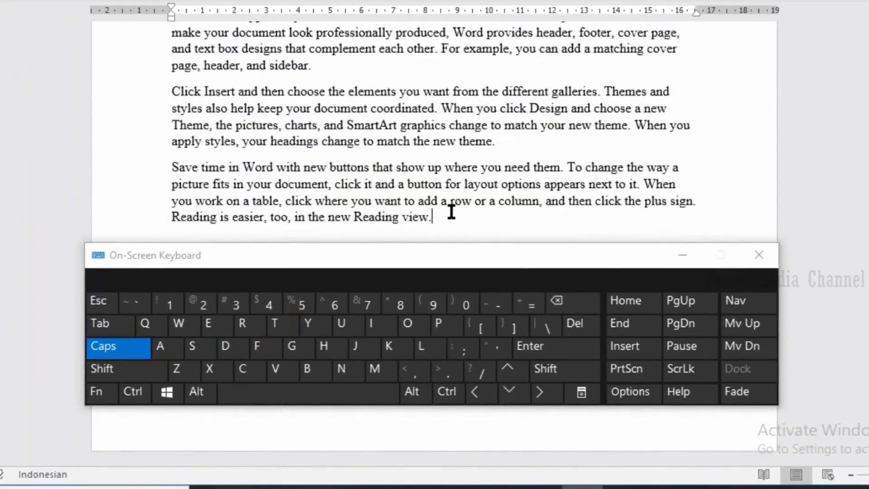
{"action": "left_click", "coordinate": [449, 392]}
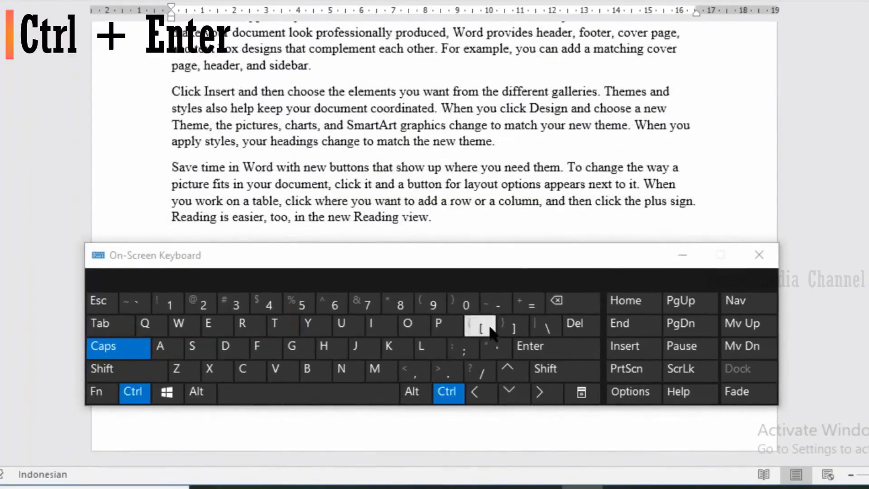
{"action": "left_click", "coordinate": [541, 343]}
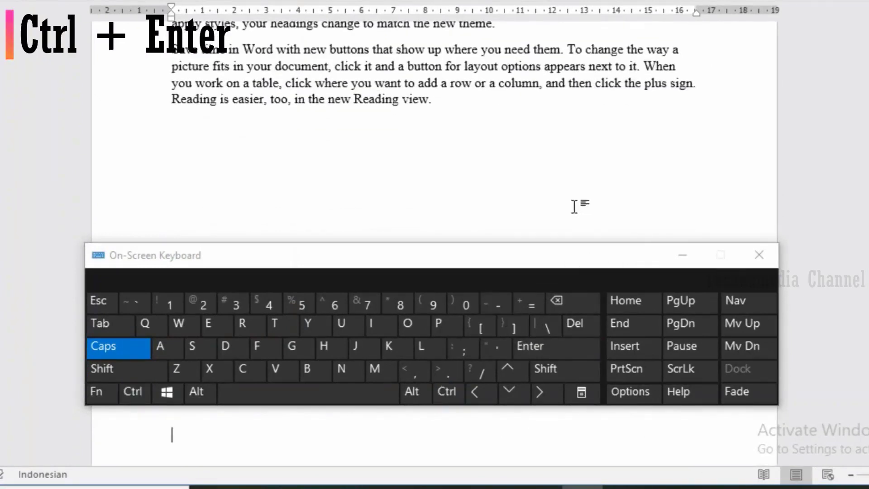
{"action": "scroll", "coordinate": [520, 178], "scroll_direction": "down", "scroll_amount": 3}
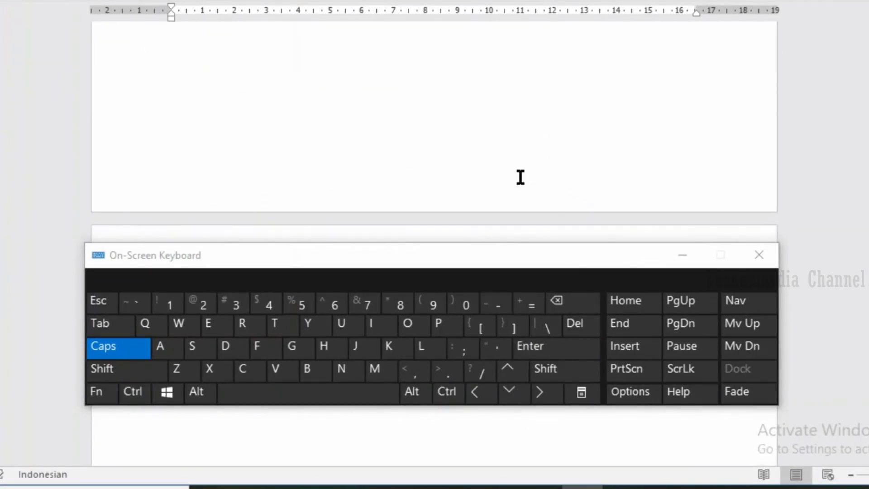
{"action": "scroll", "coordinate": [521, 178], "scroll_direction": "down", "scroll_amount": 5}
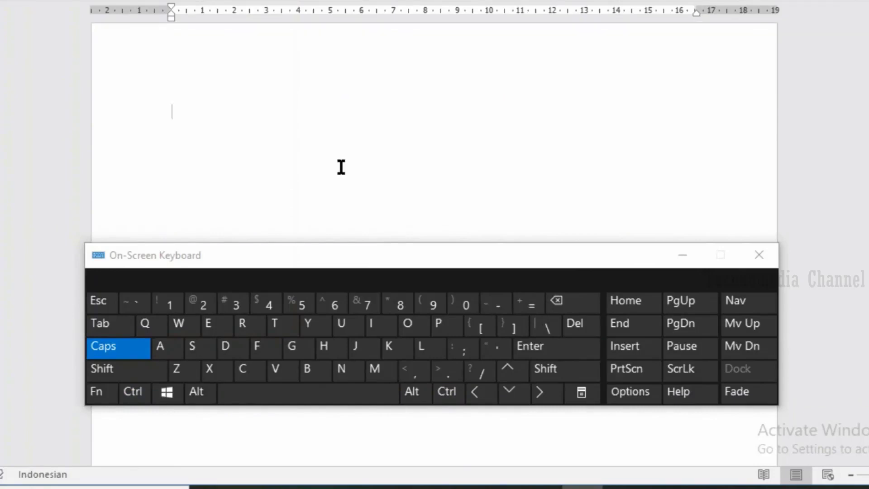
{"action": "scroll", "coordinate": [341, 168], "scroll_direction": "up", "scroll_amount": 1}
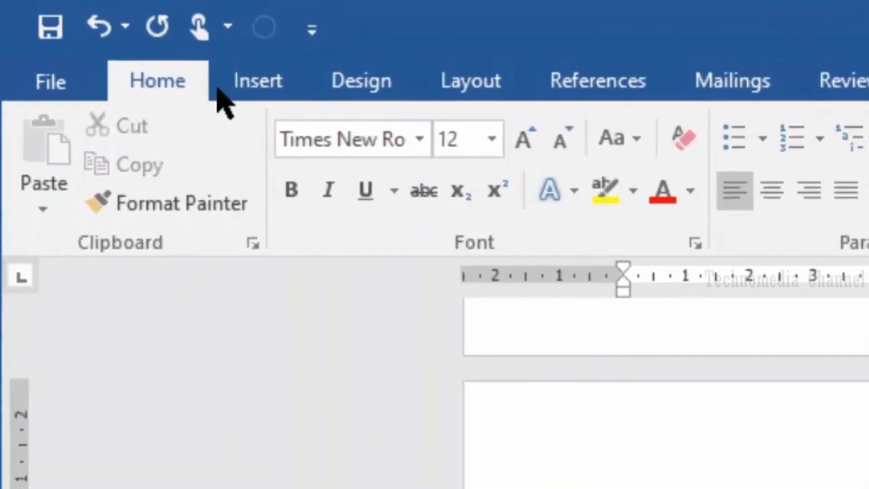
- Open the full symbol list, clear the on-screen keyboard out of view, and look up the character code of the recently used α symbol
{"action": "left_click", "coordinate": [86, 37]}
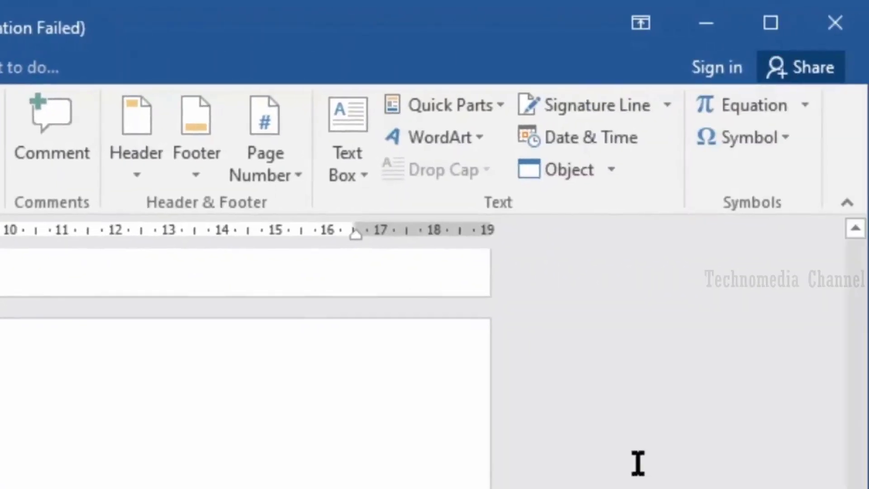
{"action": "left_click", "coordinate": [748, 138]}
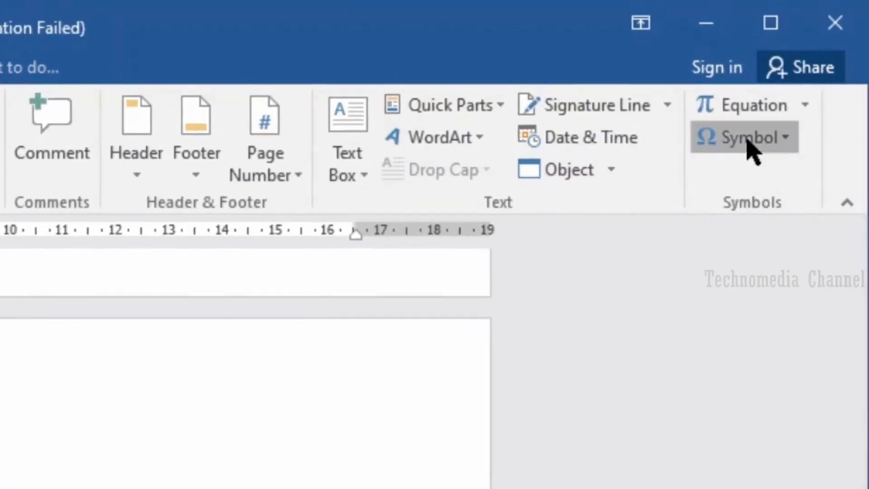
{"action": "left_click", "coordinate": [750, 347]}
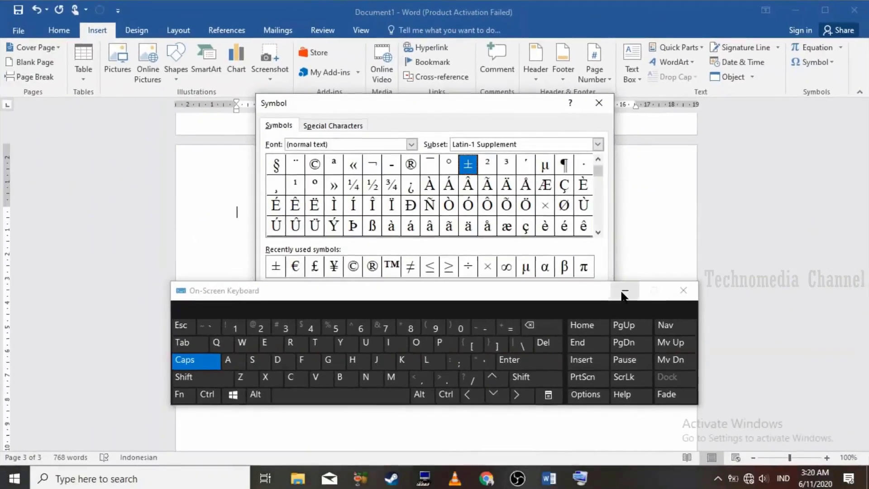
{"action": "left_click", "coordinate": [624, 291]}
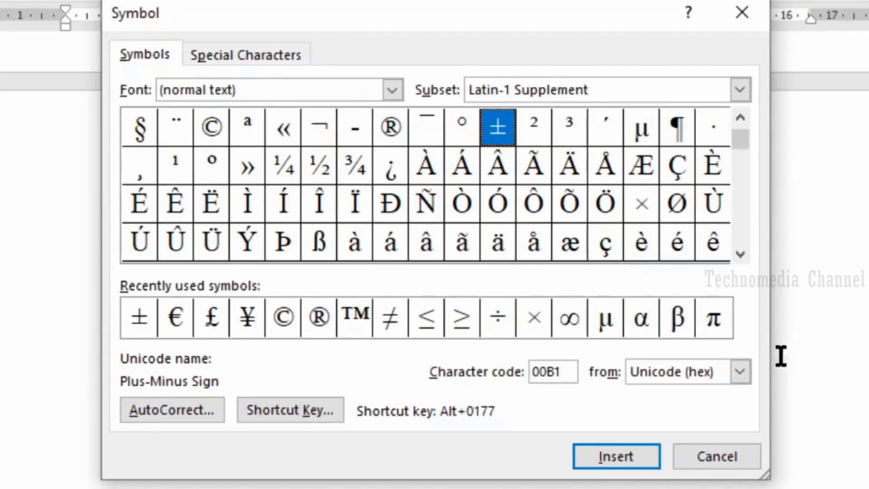
{"action": "left_click", "coordinate": [644, 325]}
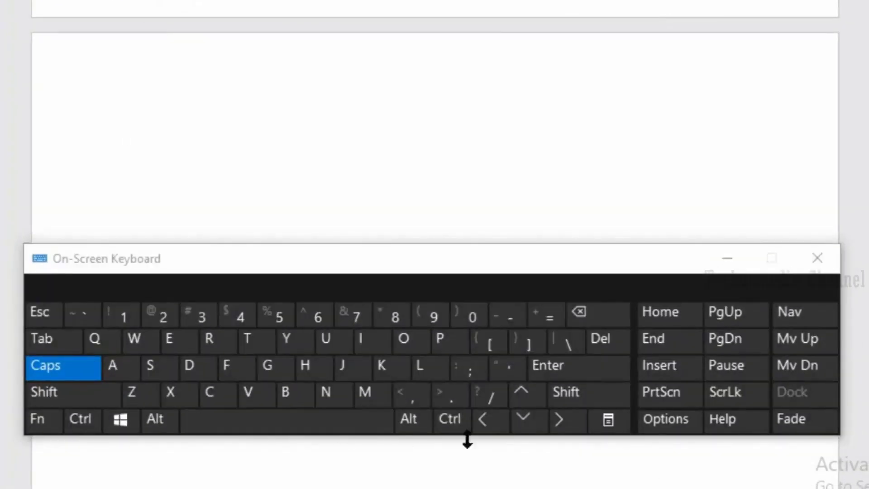
- Enter the character code 03B1 on the blank page and convert it into the α symbol
{"action": "left_click", "coordinate": [471, 317]}
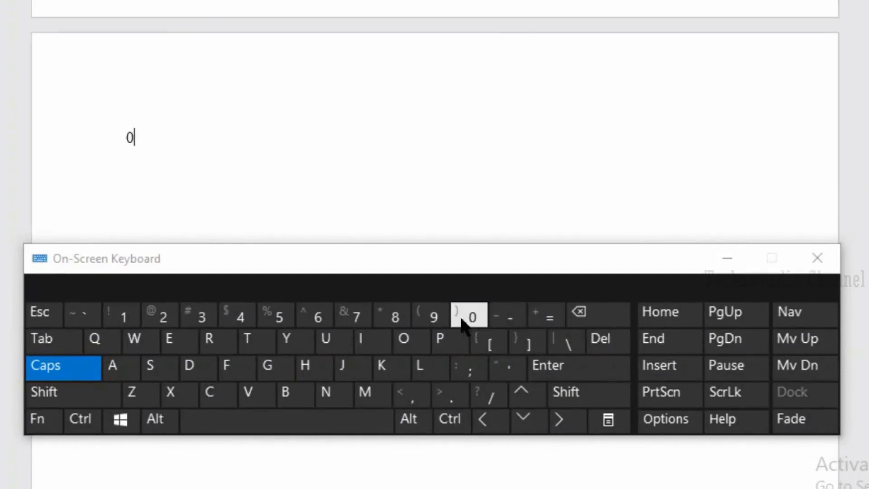
{"action": "left_click", "coordinate": [214, 325]}
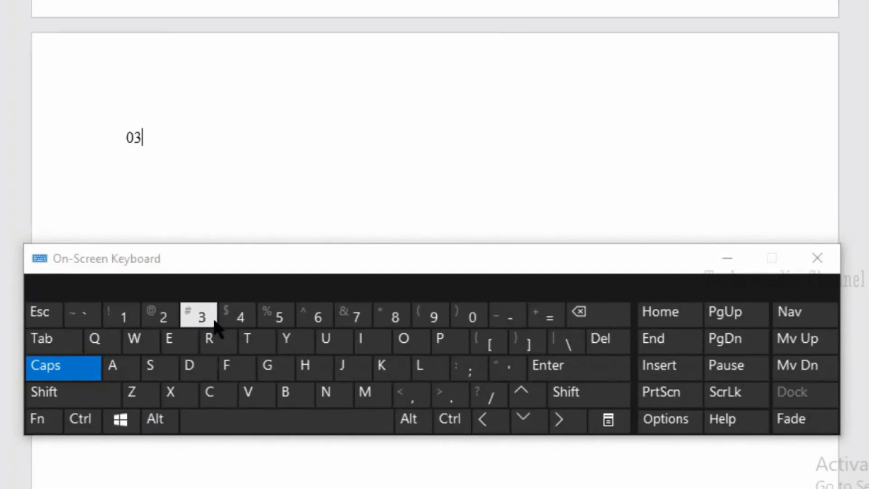
{"action": "type", "text": "B1"}
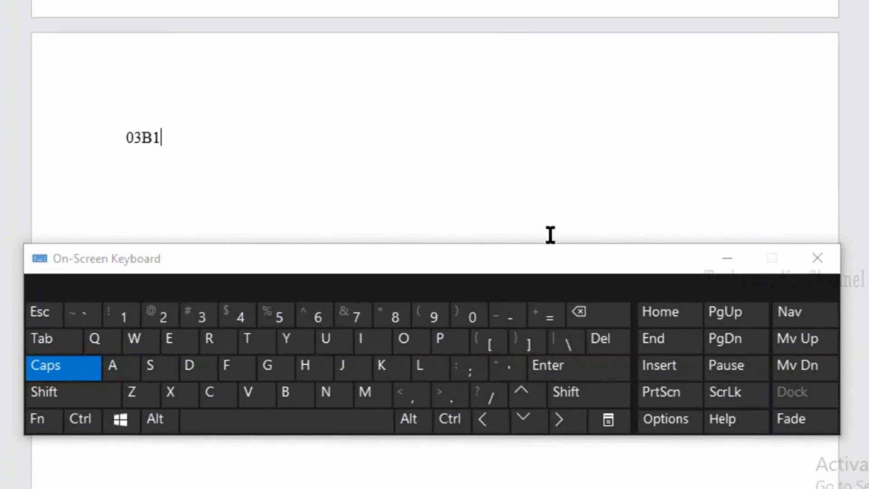
{"action": "left_click", "coordinate": [163, 414]}
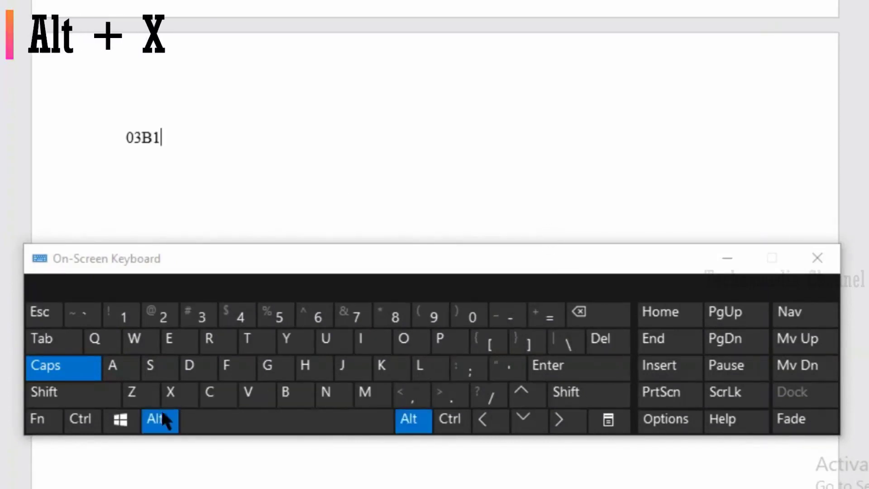
{"action": "left_click", "coordinate": [181, 396]}
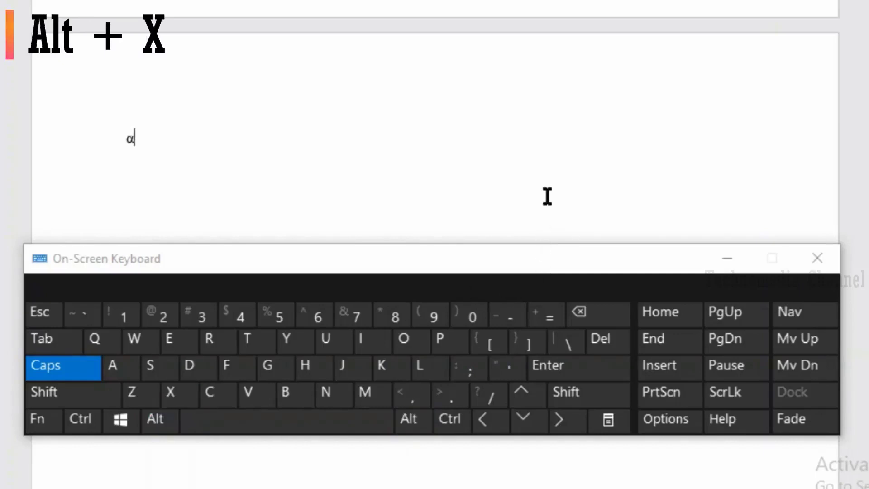